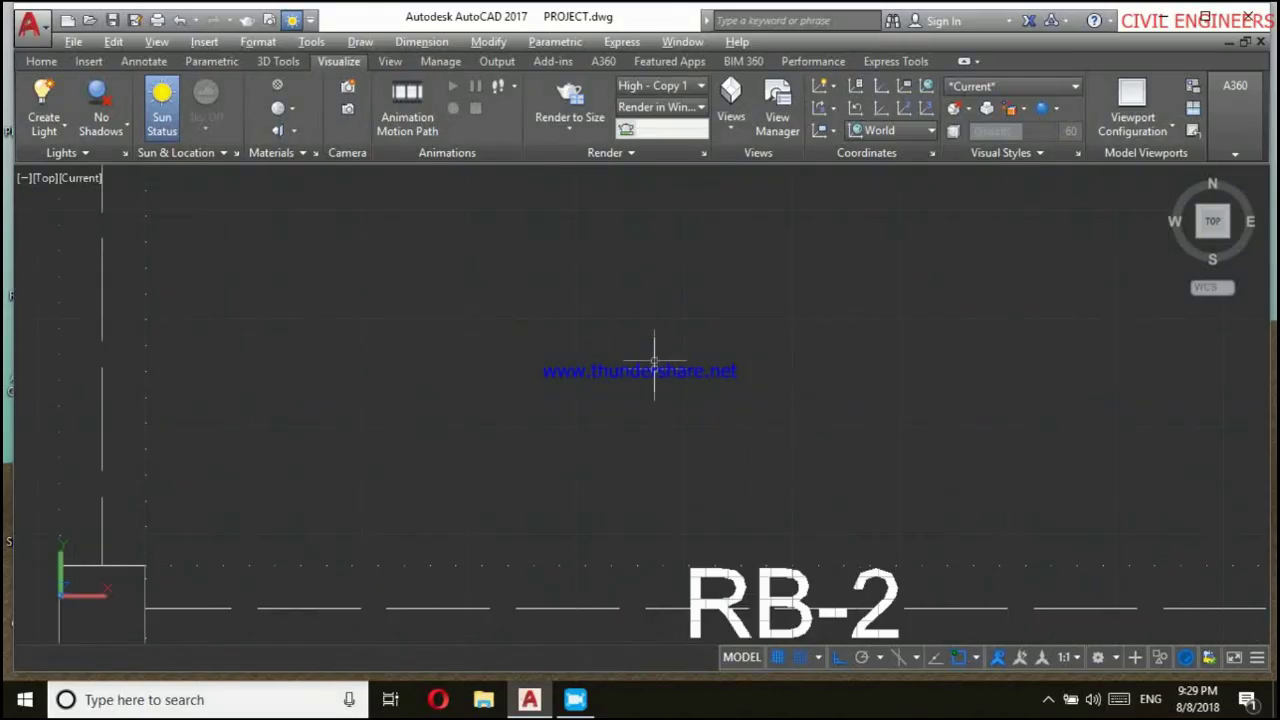
Start a vertical line at the top RB-1 beam of the first bay.
scroll(664, 484, "down", 5)
middle_click_drag(674, 434, 677, 471)
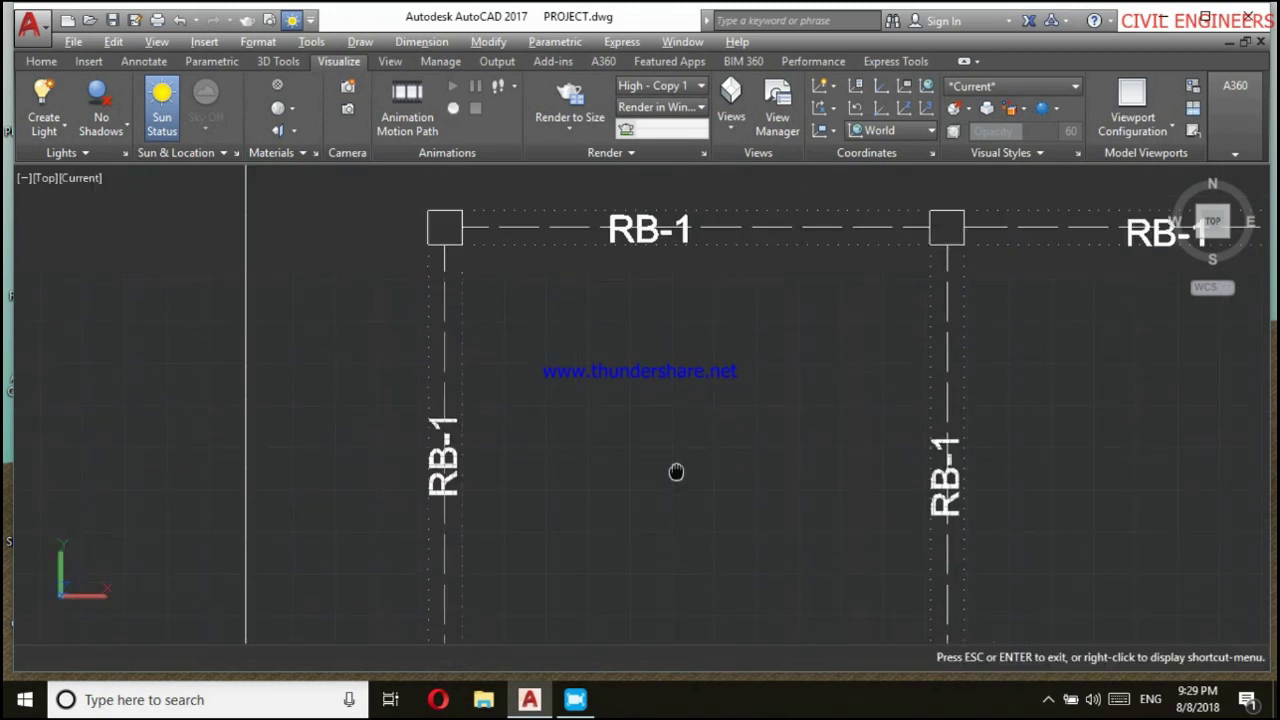
scroll(703, 270, "up", 3)
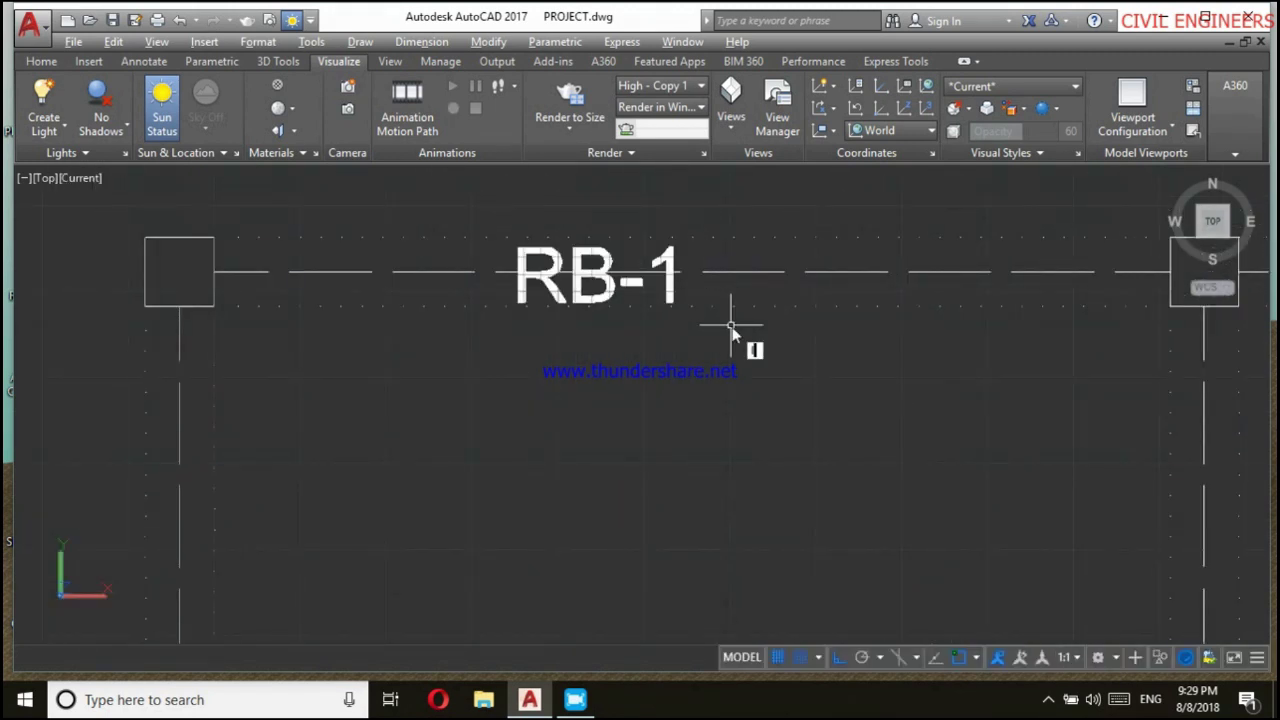
key("l")
key("Return")
left_click(691, 270)
scroll(691, 270, "down", 3)
scroll(676, 470, "down", 2)
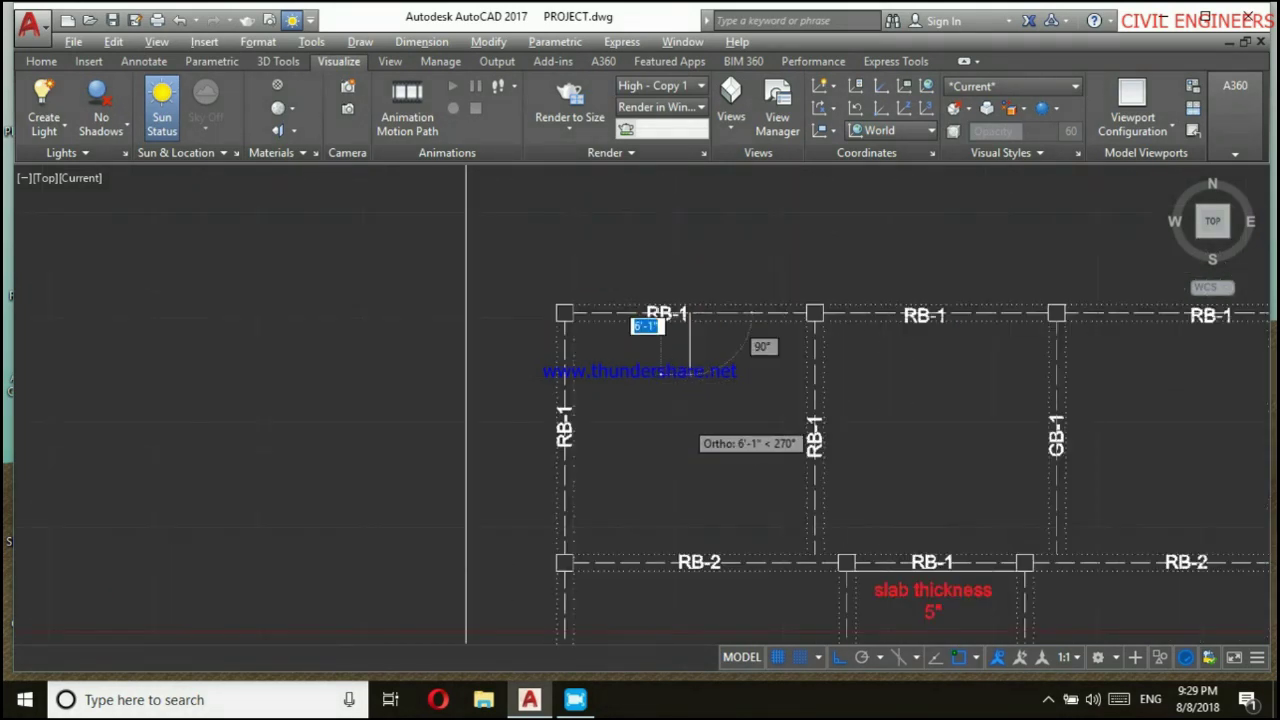
scroll(686, 430, "down", 1)
scroll(660, 480, "up", 2)
scroll(660, 517, "up", 2)
scroll(660, 522, "up", 2)
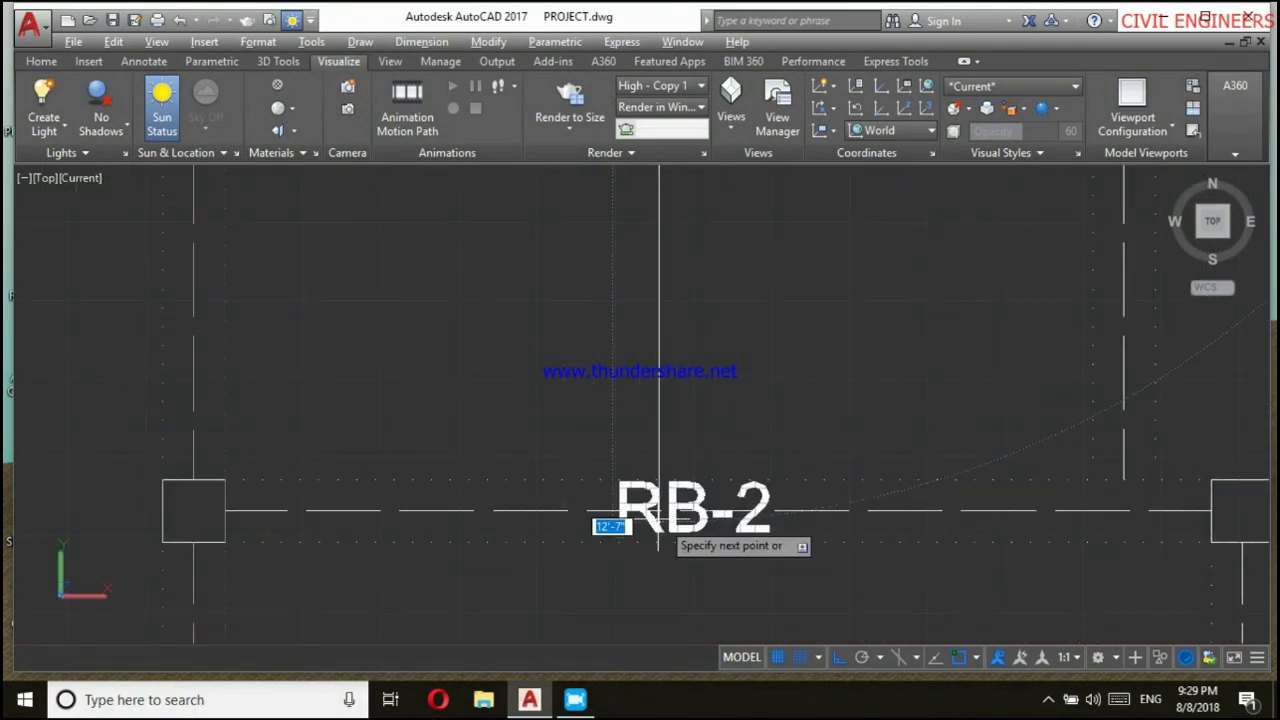
scroll(658, 505, "up", 3)
End the vertical line at the RB-2 beam.
left_click(658, 500)
scroll(658, 500, "down", 5)
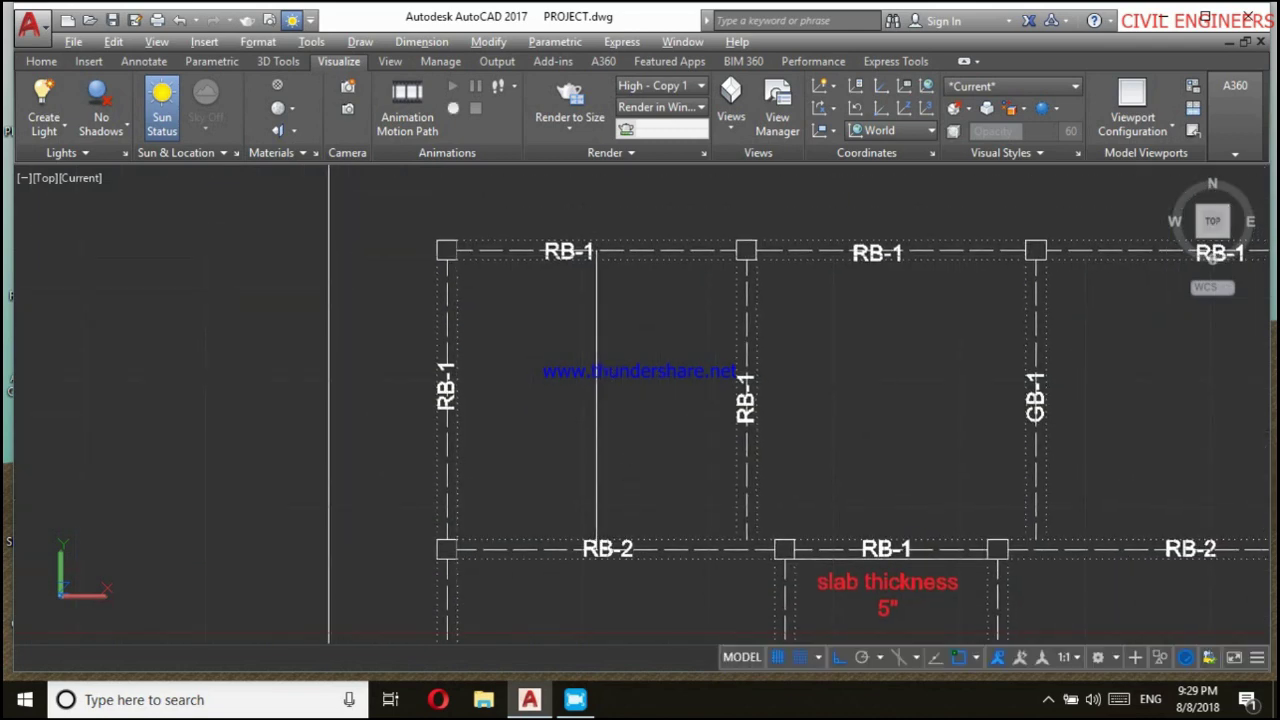
scroll(609, 373, "up", 2)
type("o")
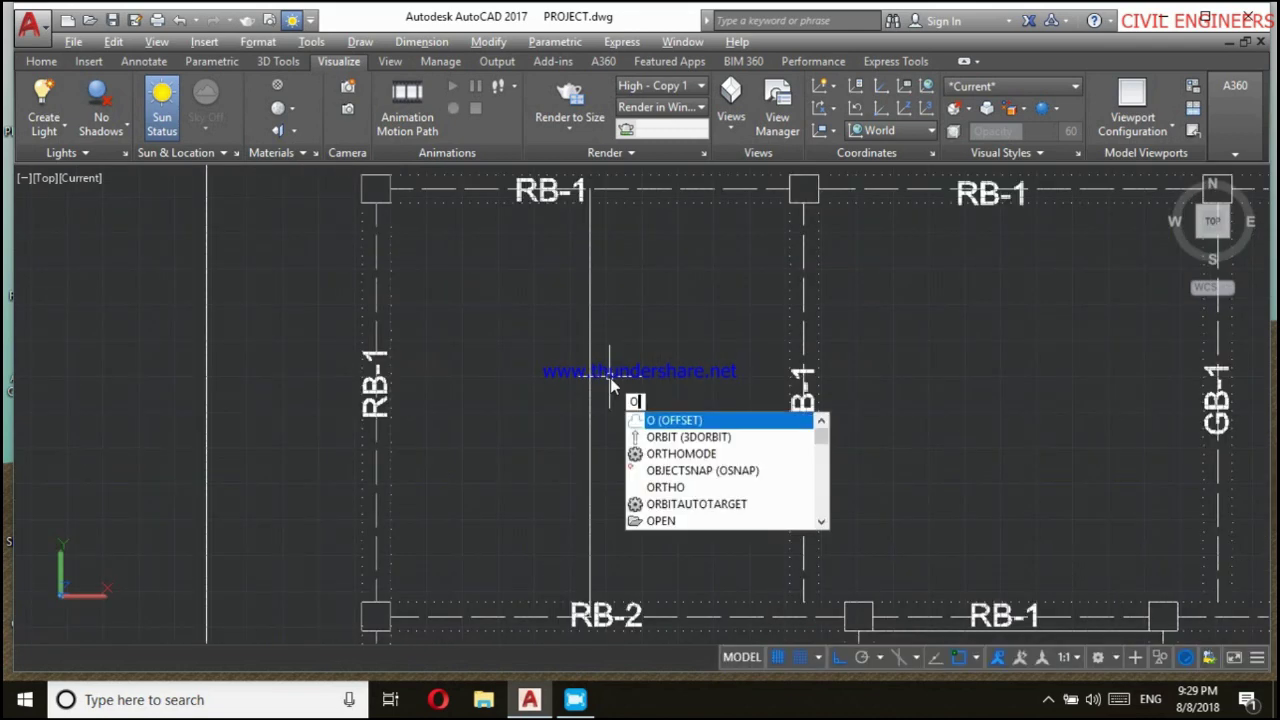
Offset a closely spaced parallel copy of the vertical line beside it.
key("Return")
key("Return")
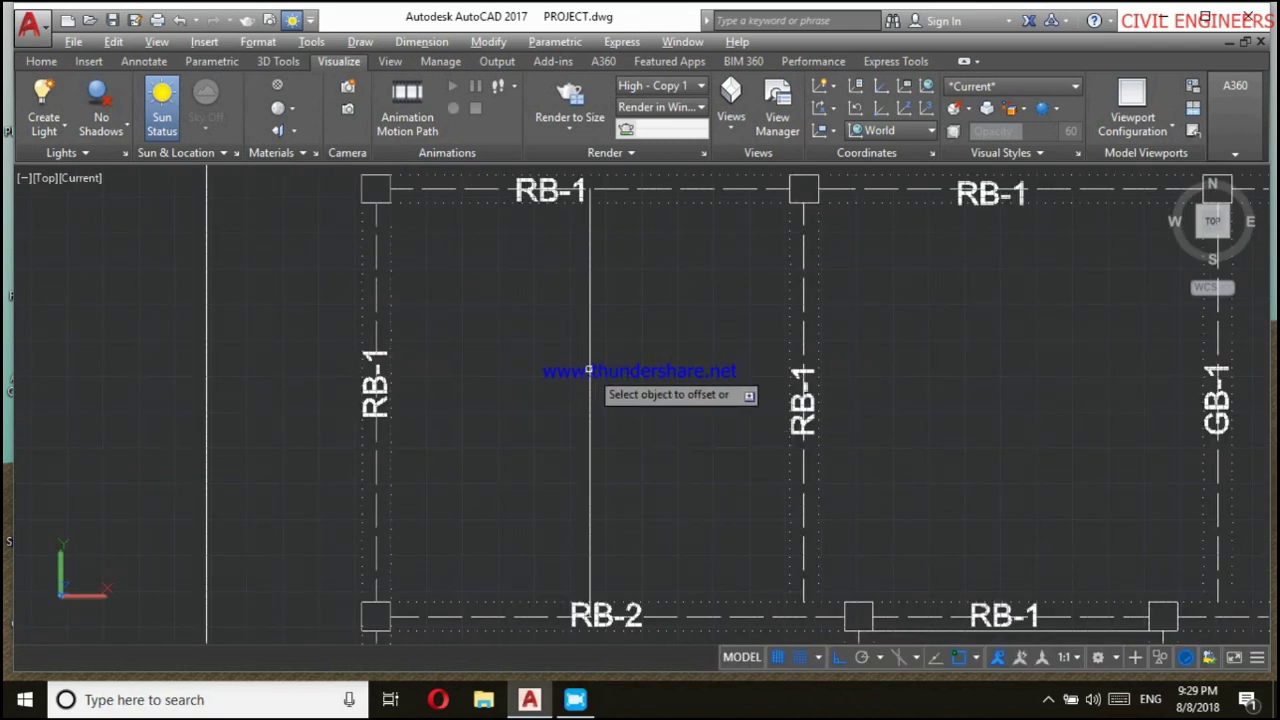
left_click(589, 370)
left_click(605, 372)
scroll(590, 383, "down", 2)
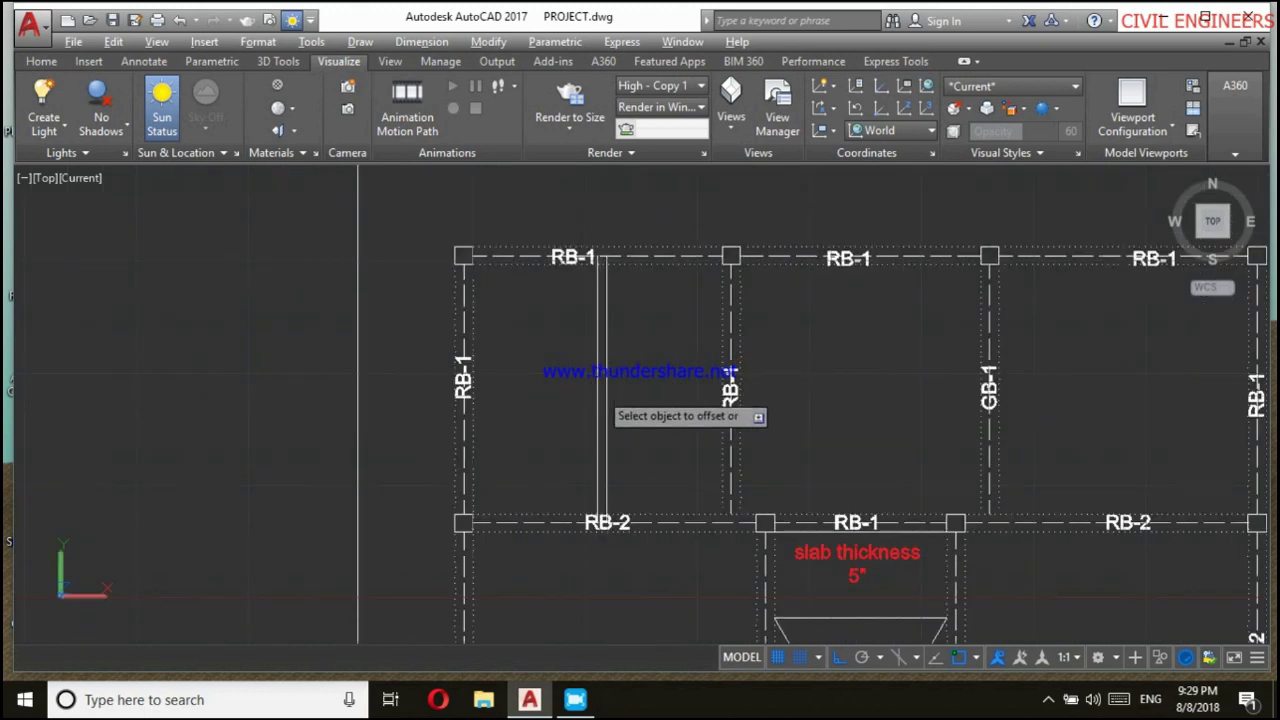
key("Escape")
scroll(590, 390, "up", 3)
left_click(609, 375)
scroll(608, 375, "down", 2)
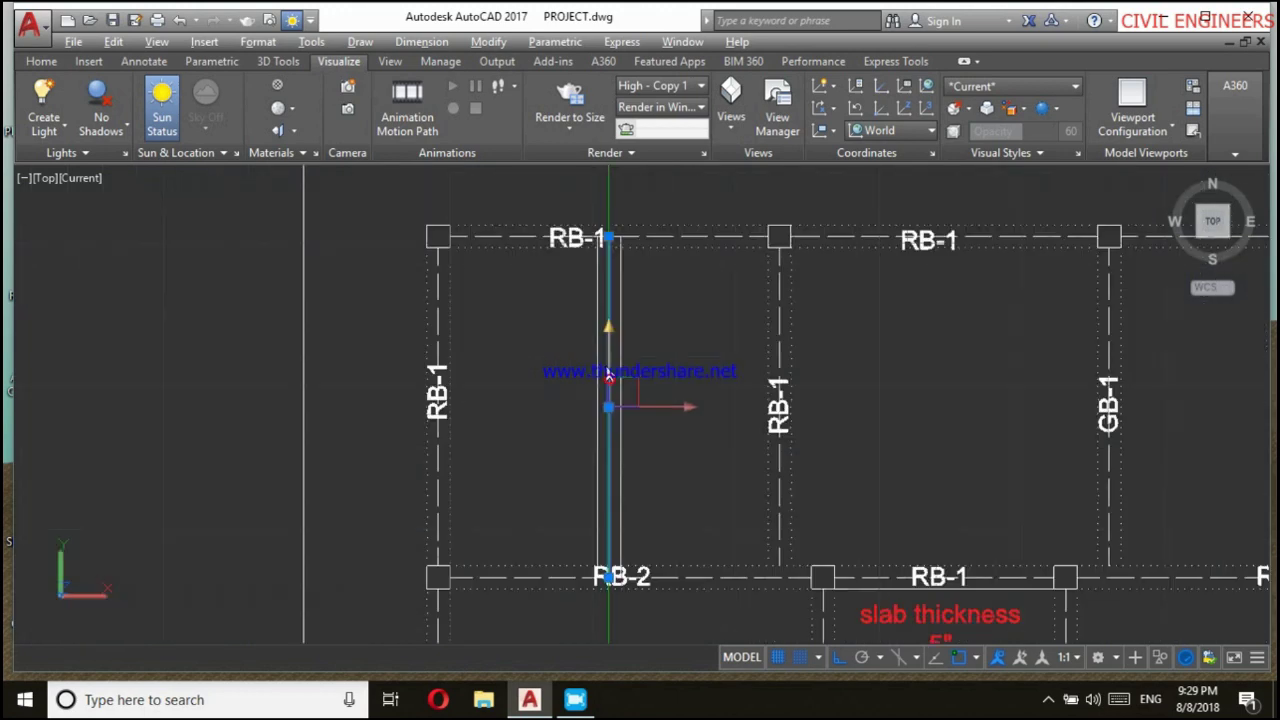
Draw a short horizontal crossline across both vertical bars.
type("l")
key("Return")
scroll(651, 371, "up", 1)
left_click(570, 404)
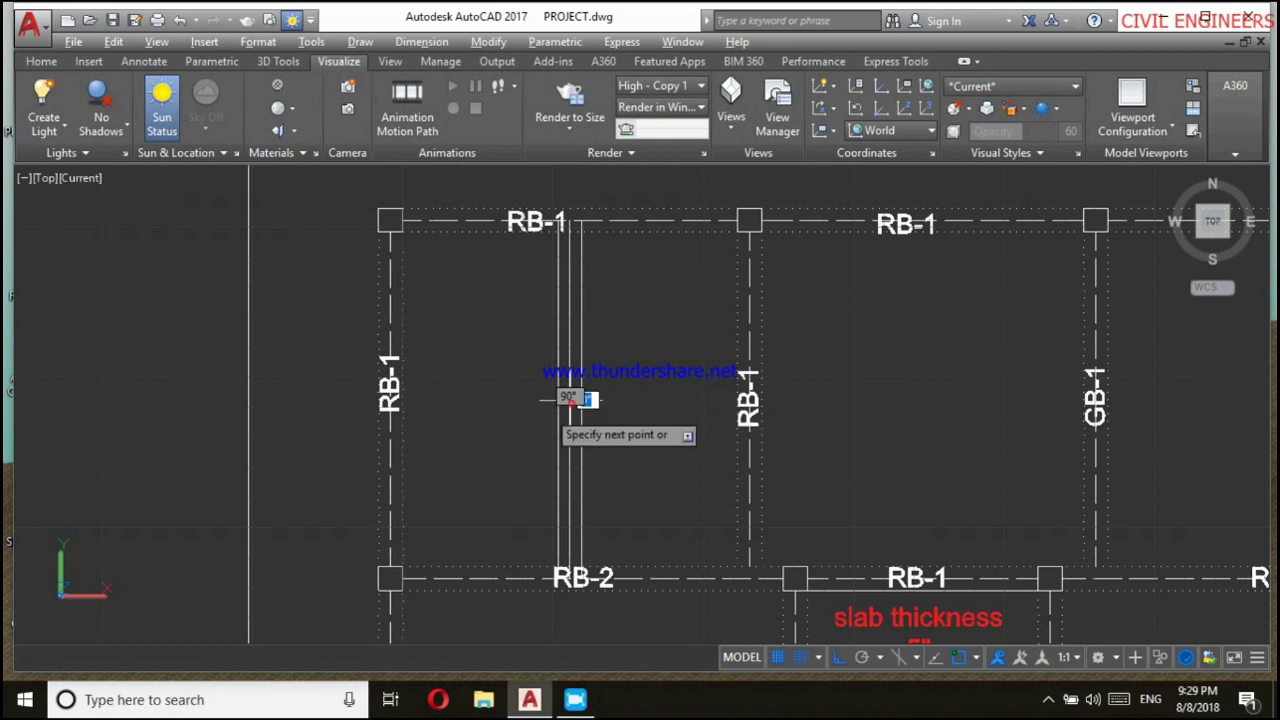
left_click(512, 405)
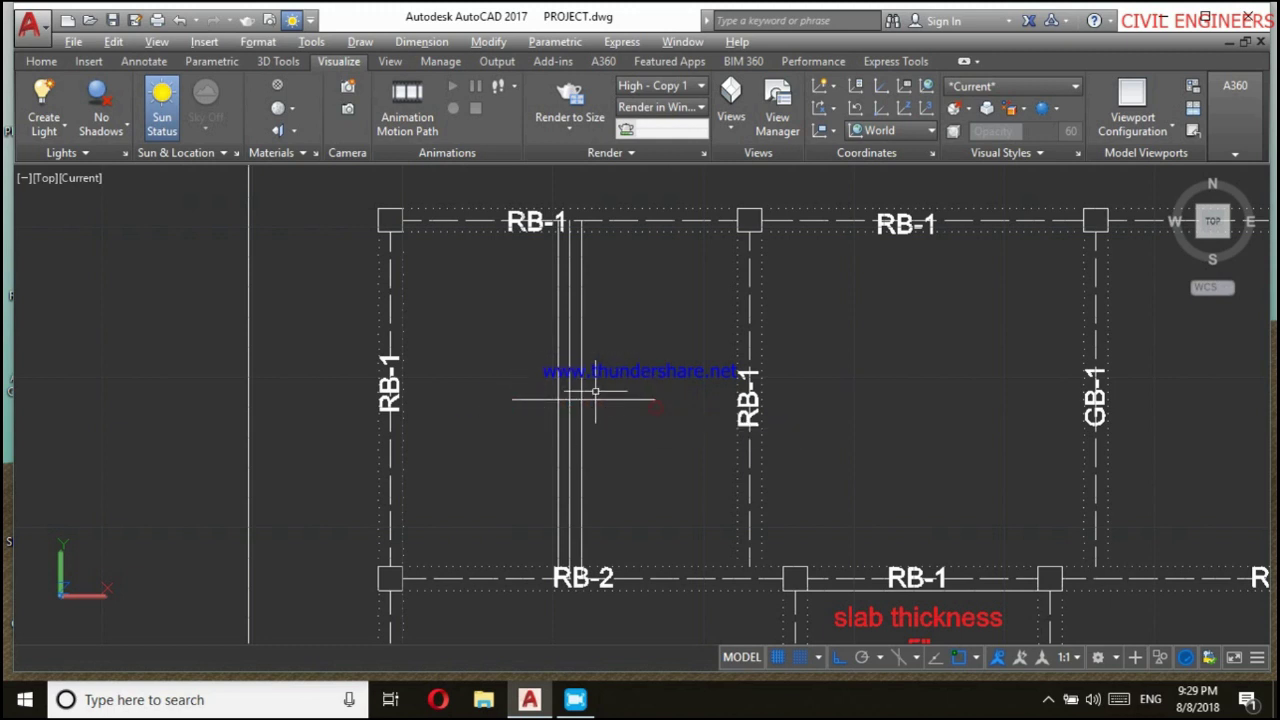
left_click(421, 41)
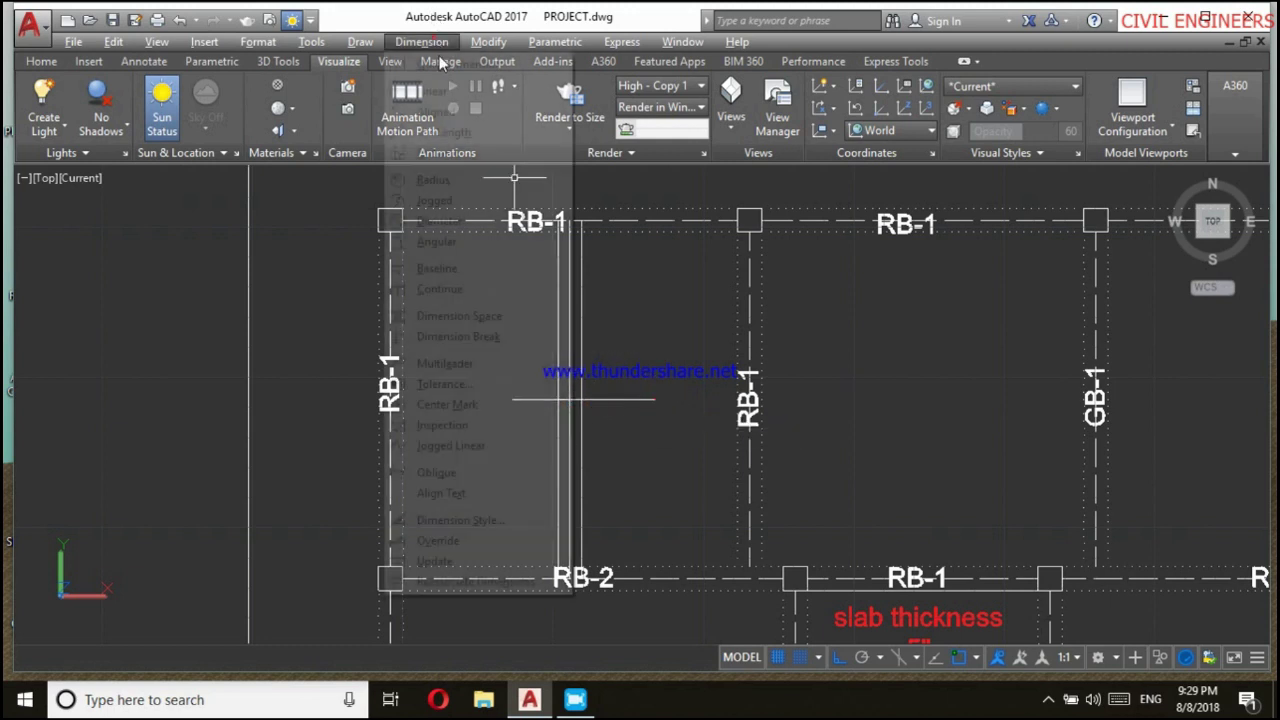
left_click(420, 57)
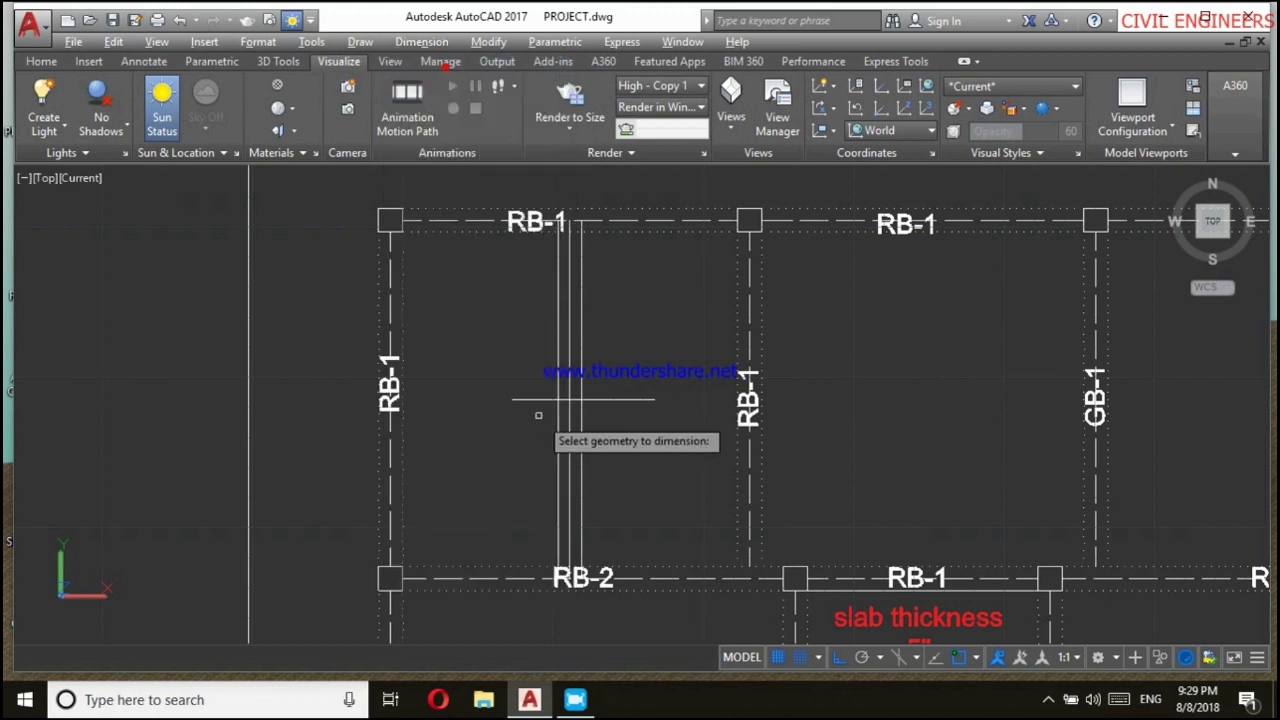
left_click(561, 355)
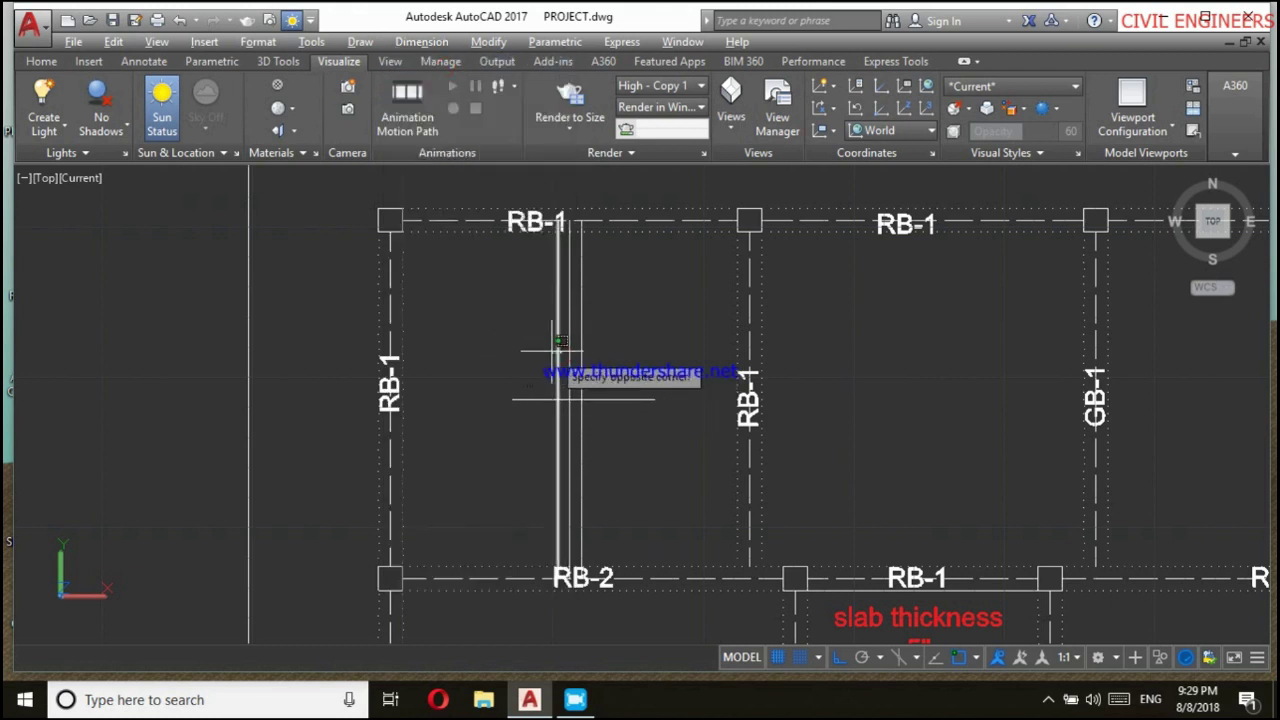
left_click(495, 352)
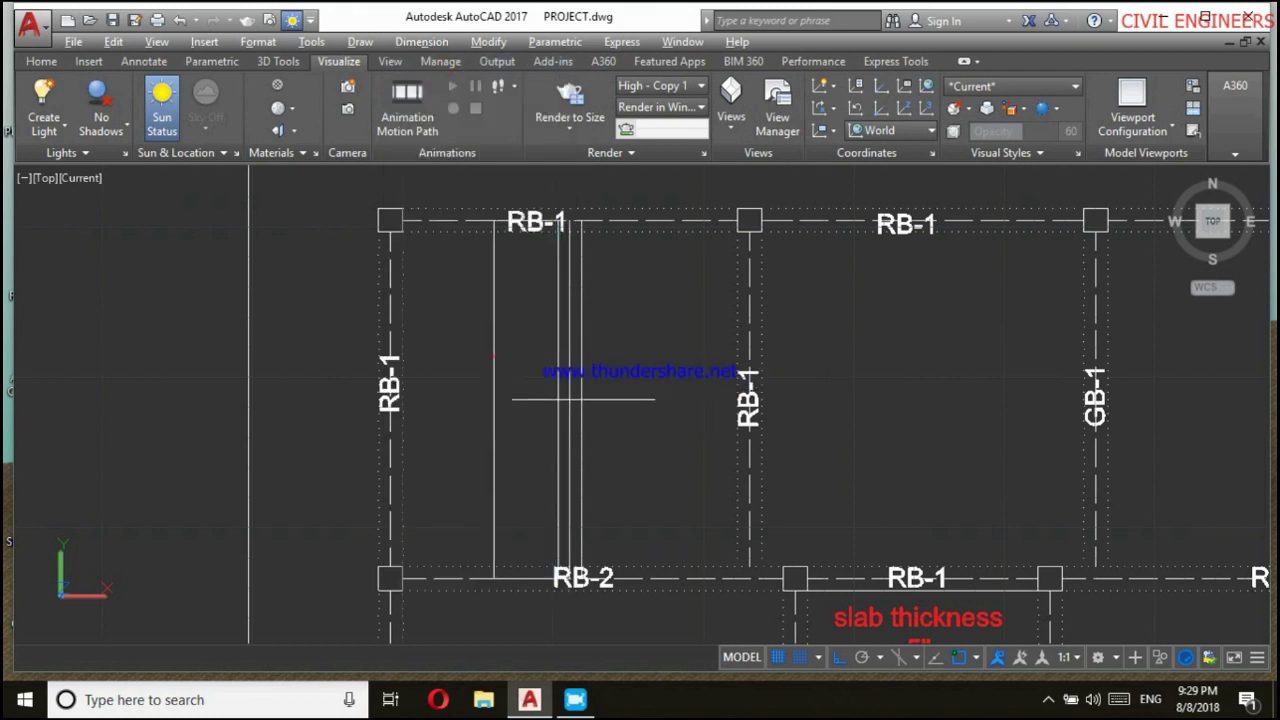
left_click(493, 436)
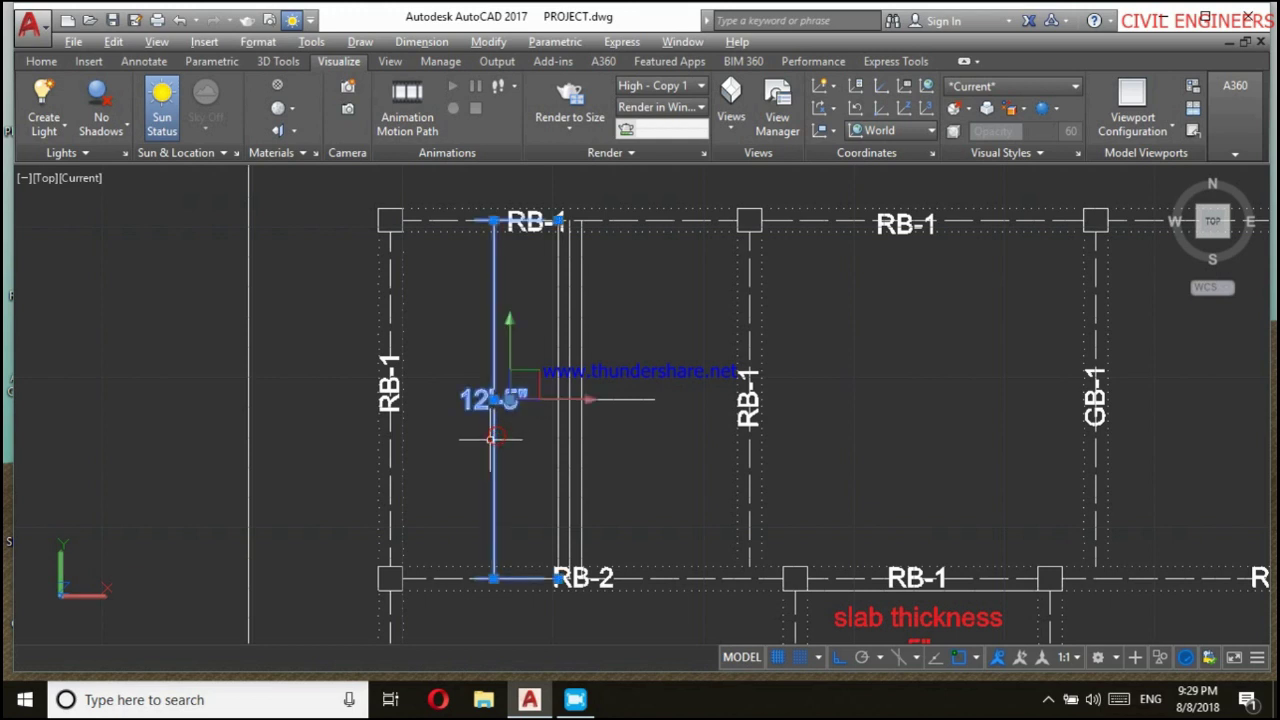
key("Delete")
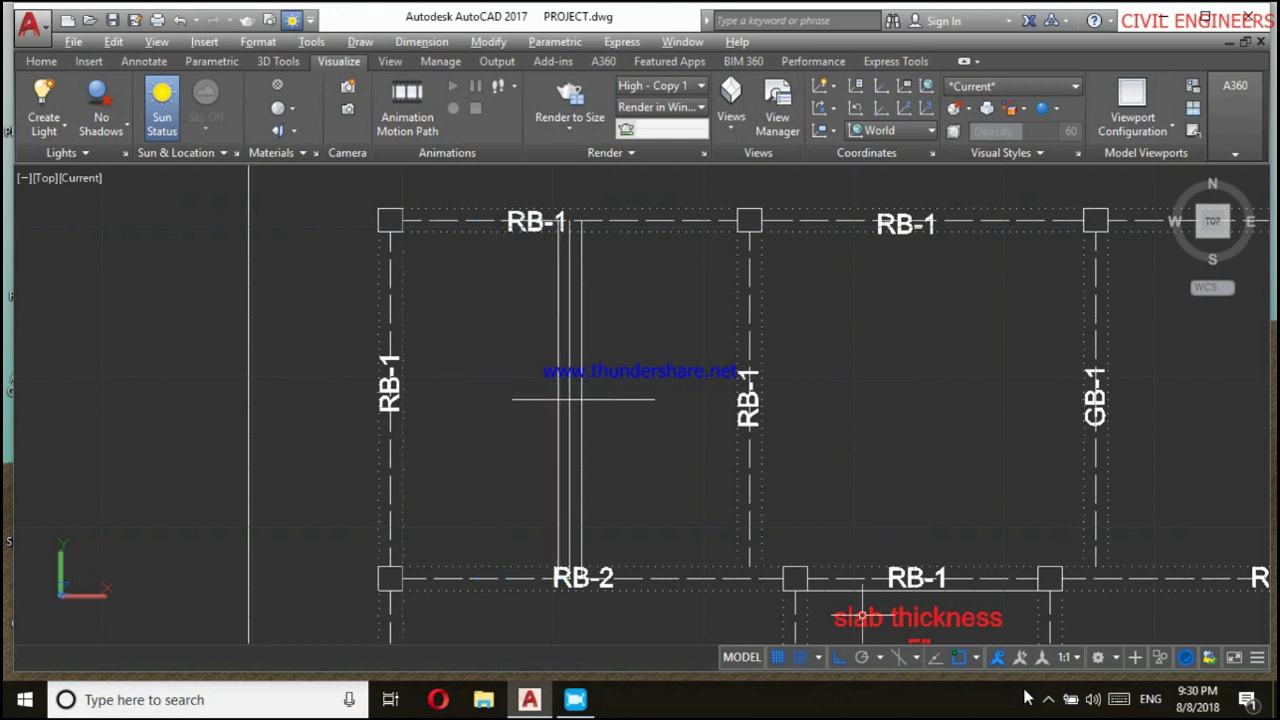
left_click(1045, 700)
right_click(1087, 594)
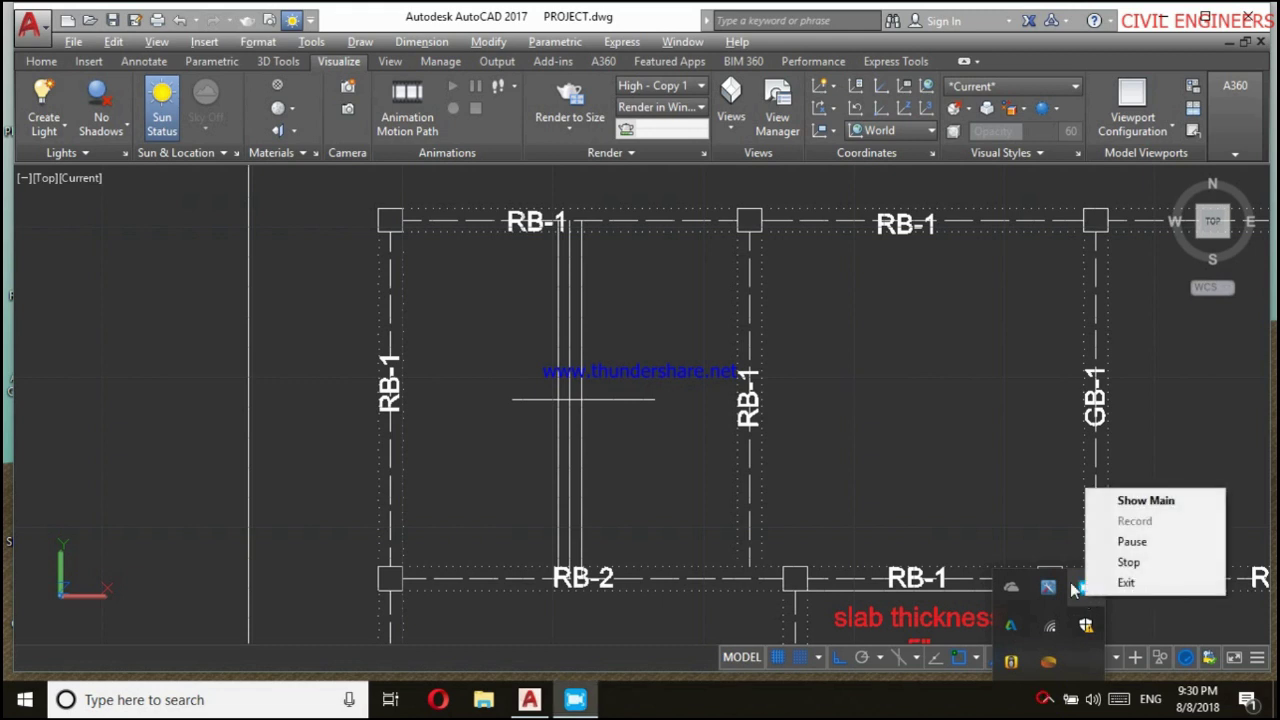
left_click(486, 343)
scroll(486, 345, "up", 3)
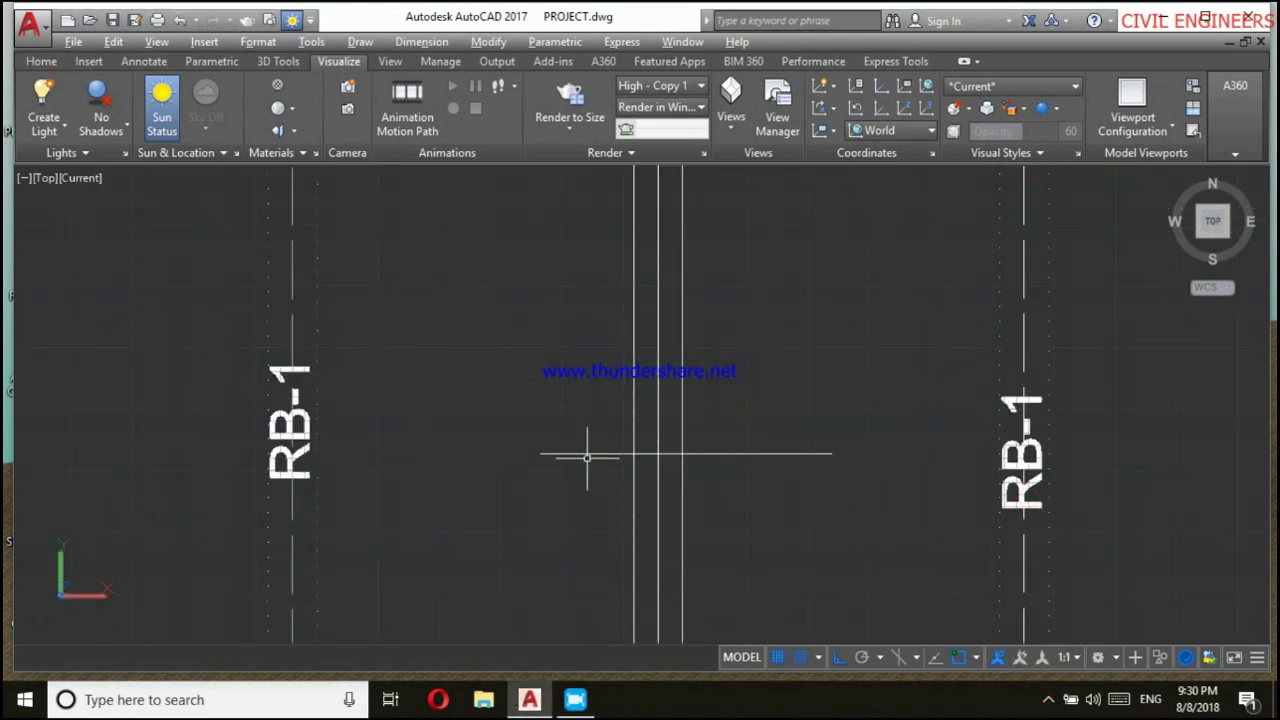
type("o")
Offset the horizontal crossline at 37.25 spacing, adding copies above and below it.
key("Return")
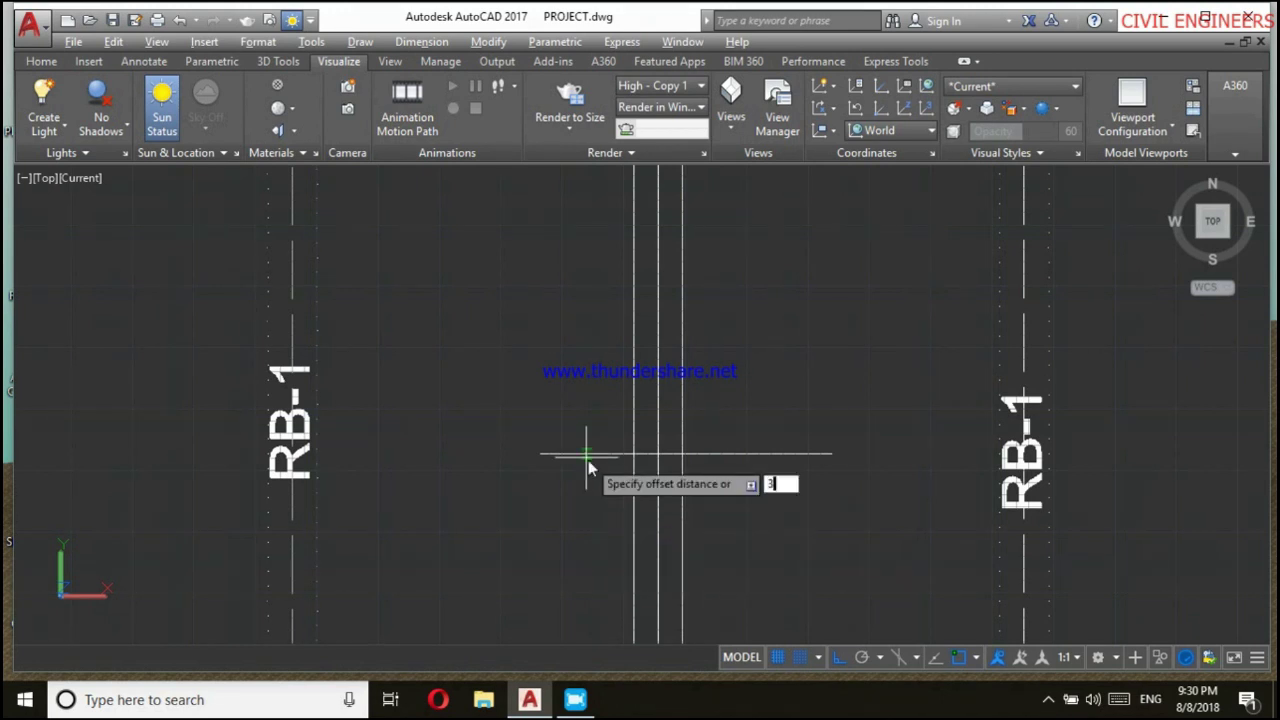
type("7.")
type("25")
key("Return")
left_click(592, 453)
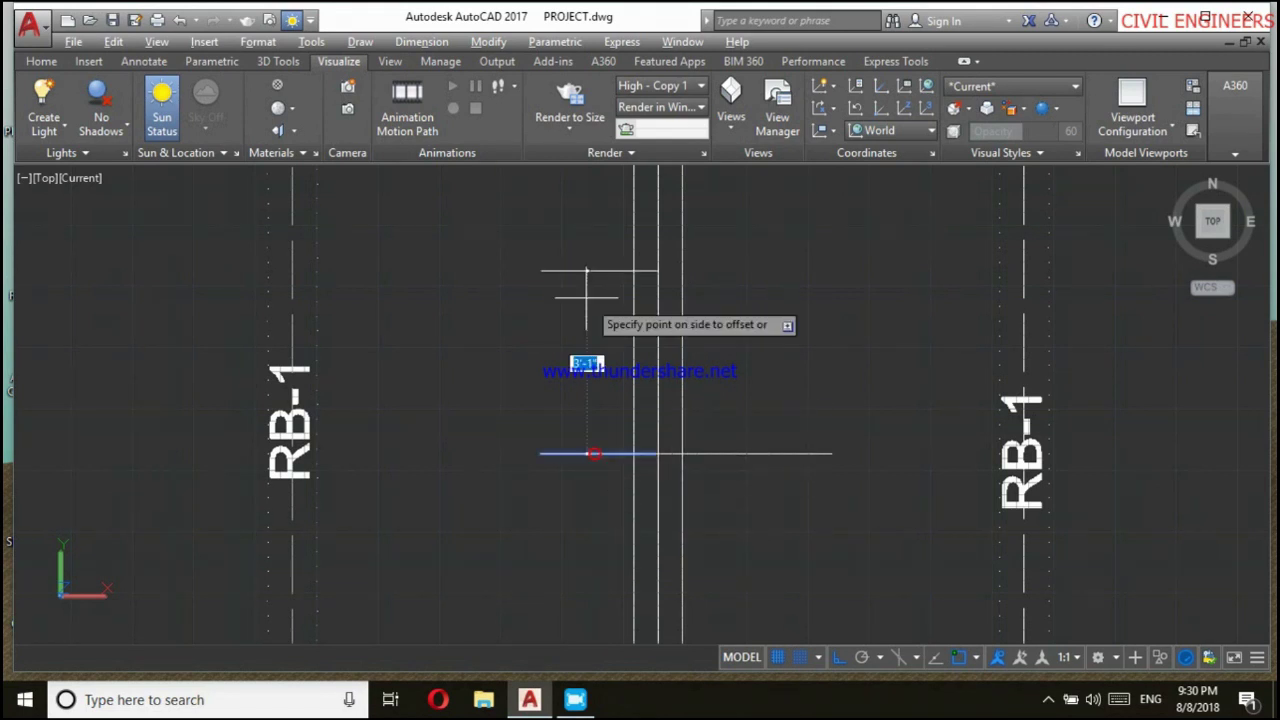
left_click(588, 300)
left_click(719, 455)
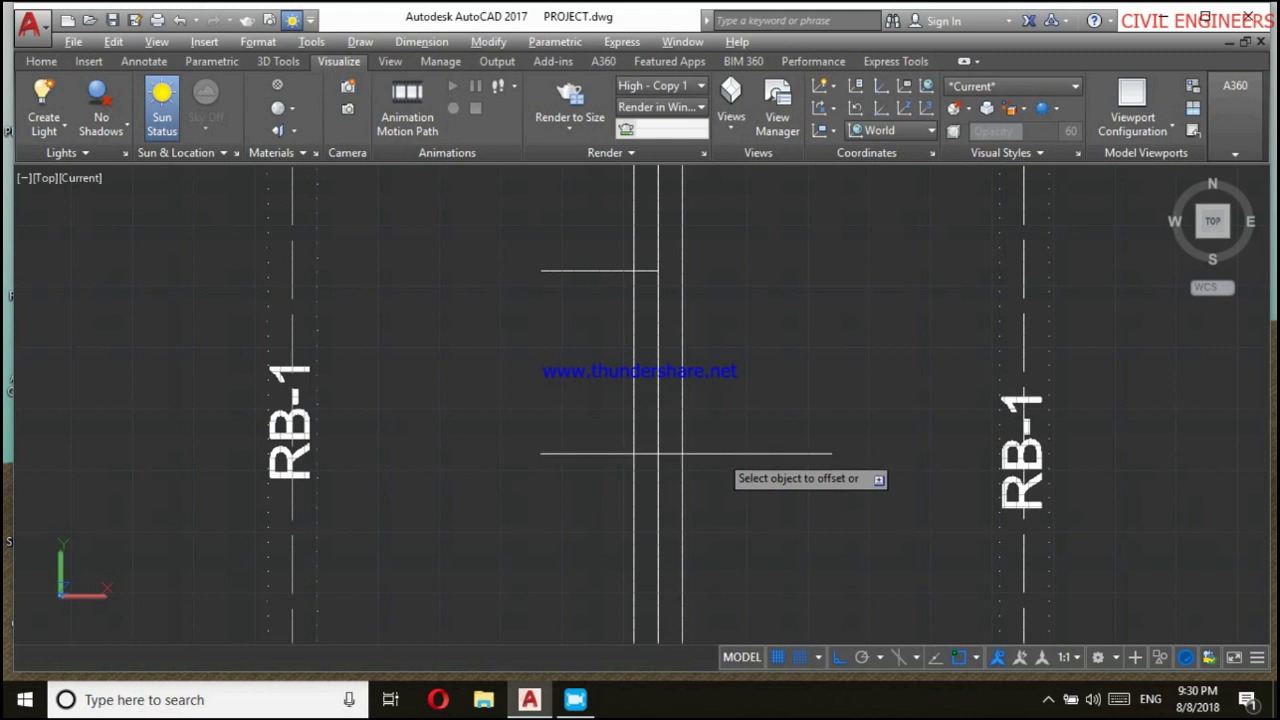
left_click(721, 343)
left_click(688, 453)
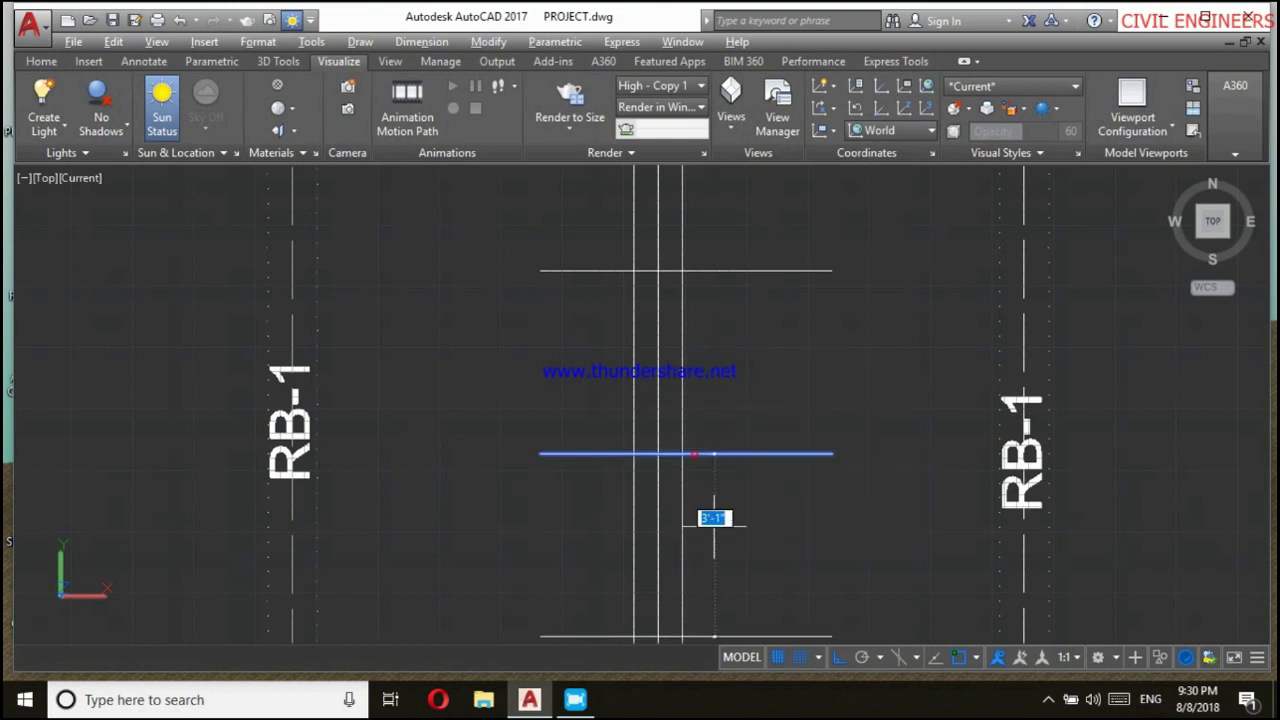
scroll(697, 433, "down", 3)
left_click(726, 505)
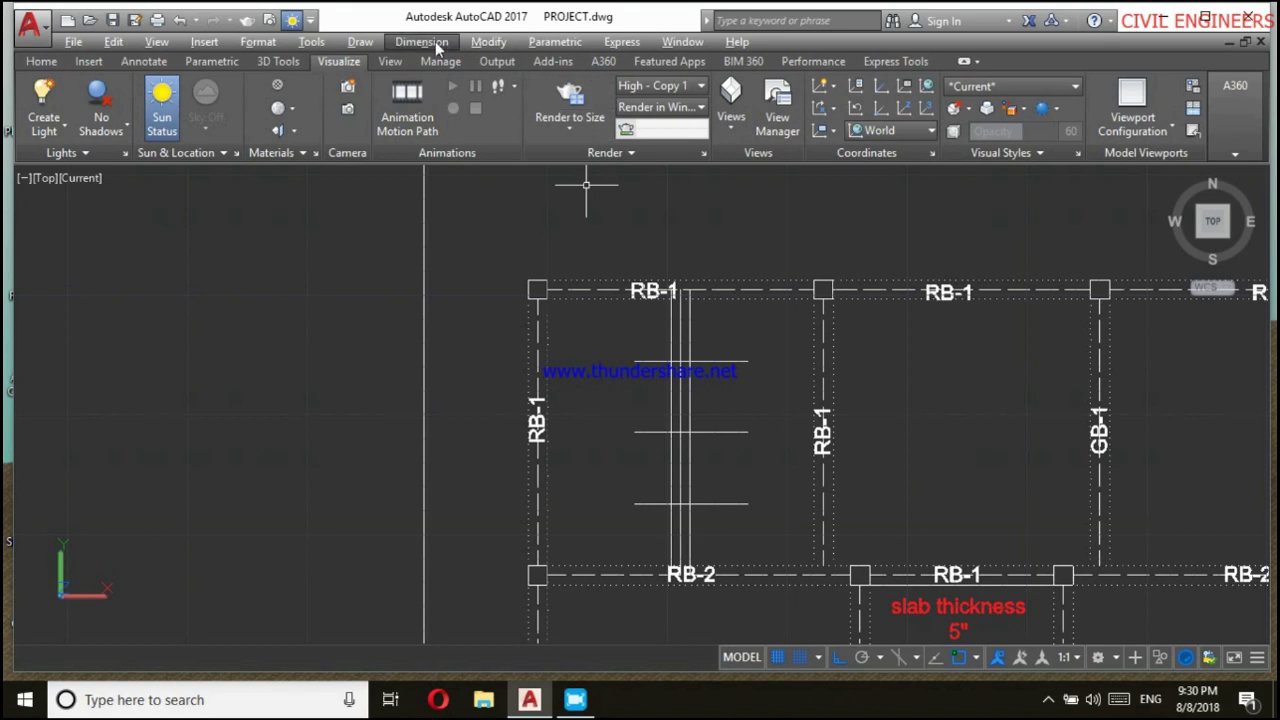
Check the crossline spacing with a linear dimension reading 3'-1".
left_click(421, 42)
left_click(425, 88)
scroll(566, 300, "up", 3)
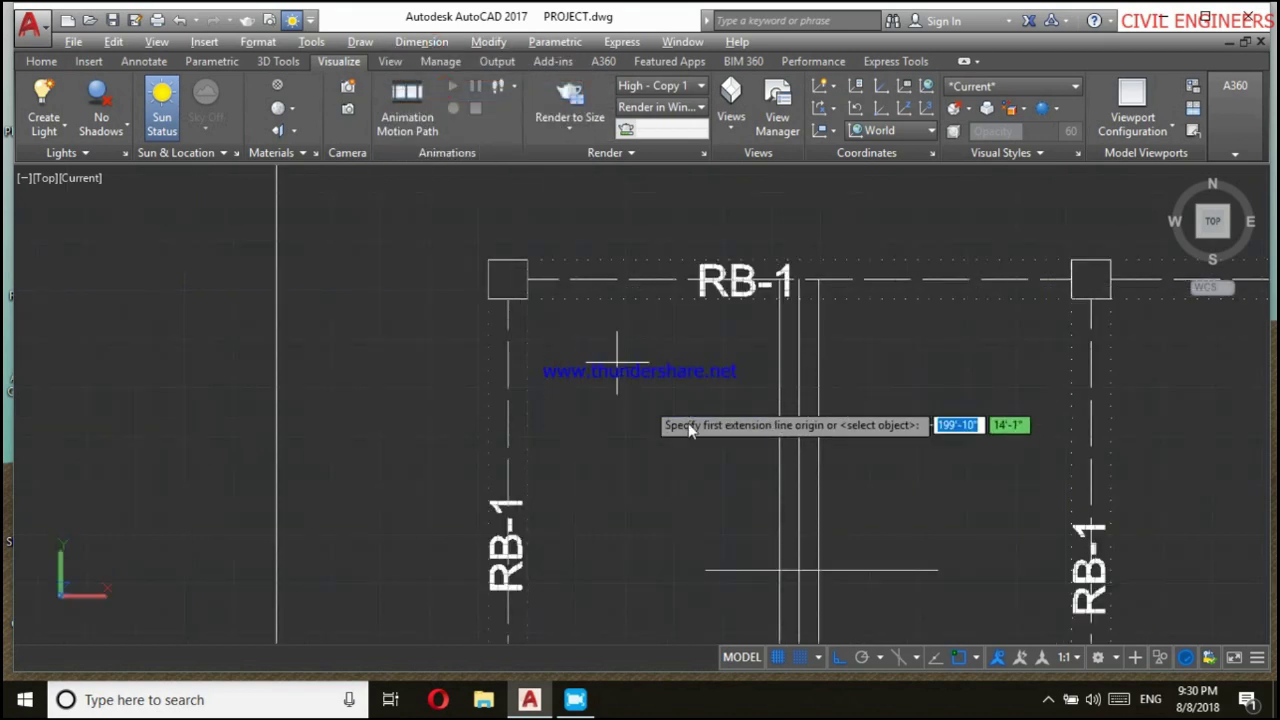
scroll(704, 424, "down", 3)
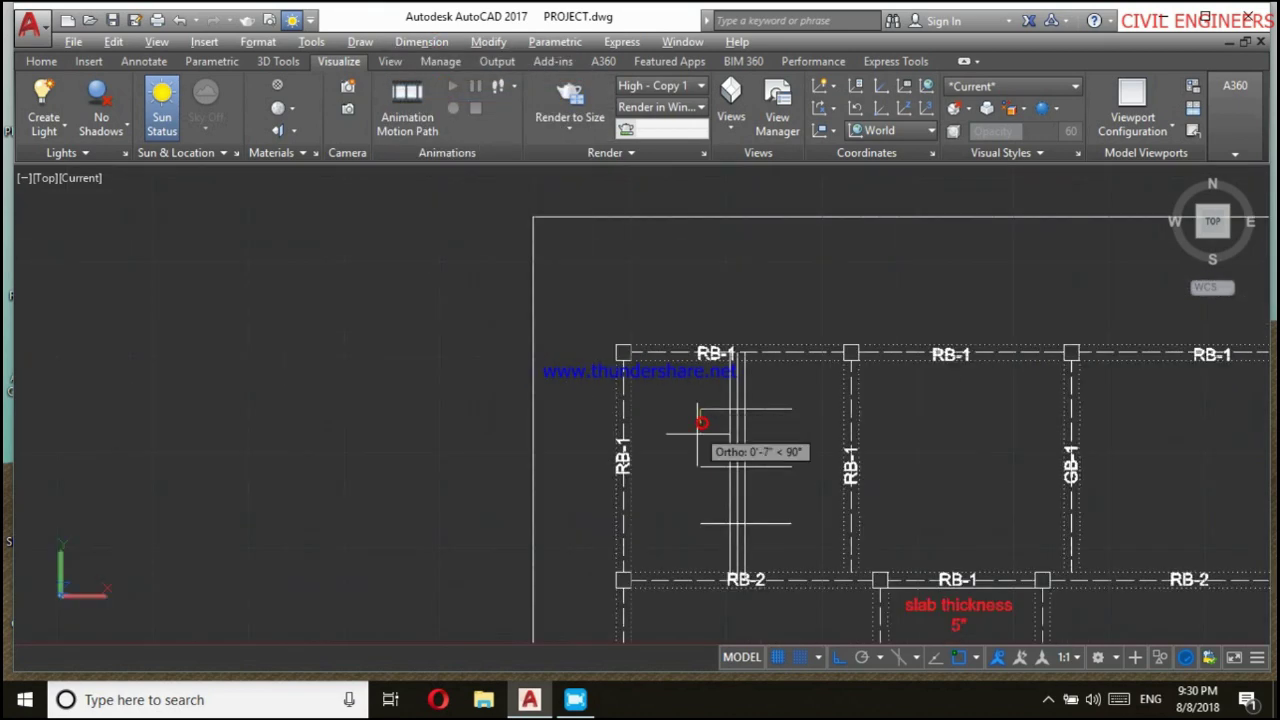
left_click(700, 408)
left_click(700, 465)
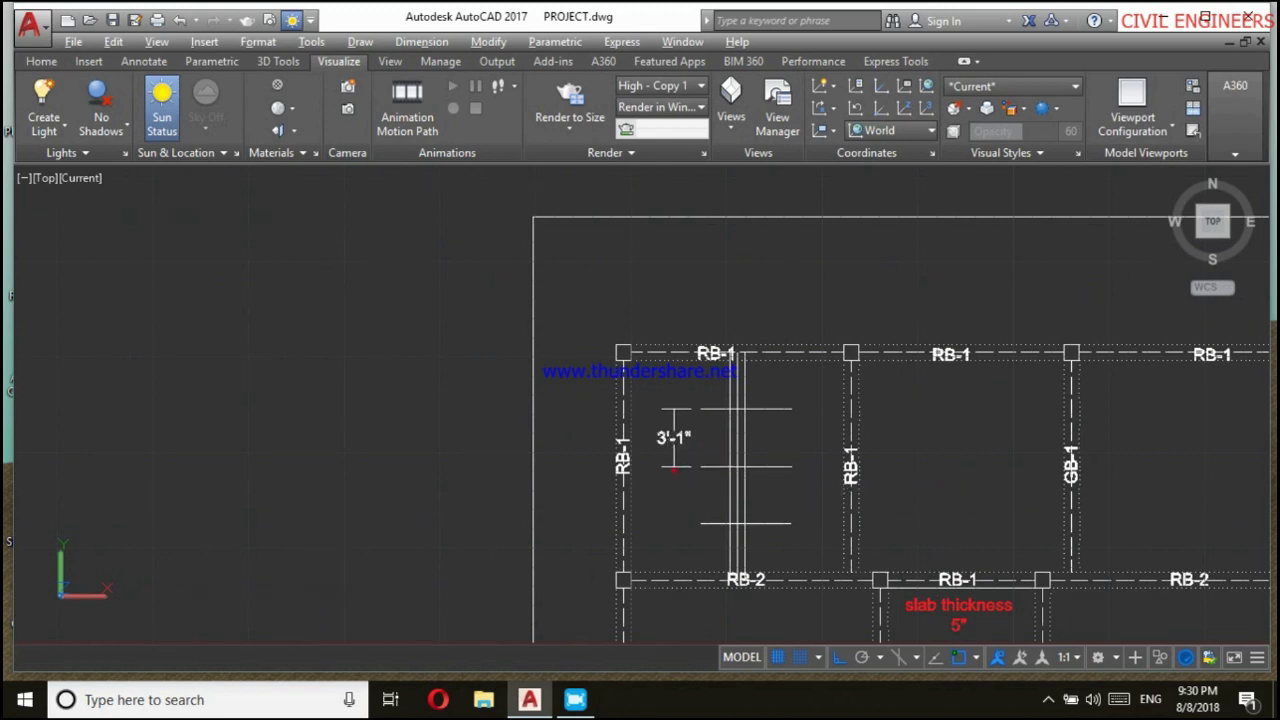
scroll(621, 352, "up", 3)
left_click(690, 372)
scroll(700, 380, "up", 1)
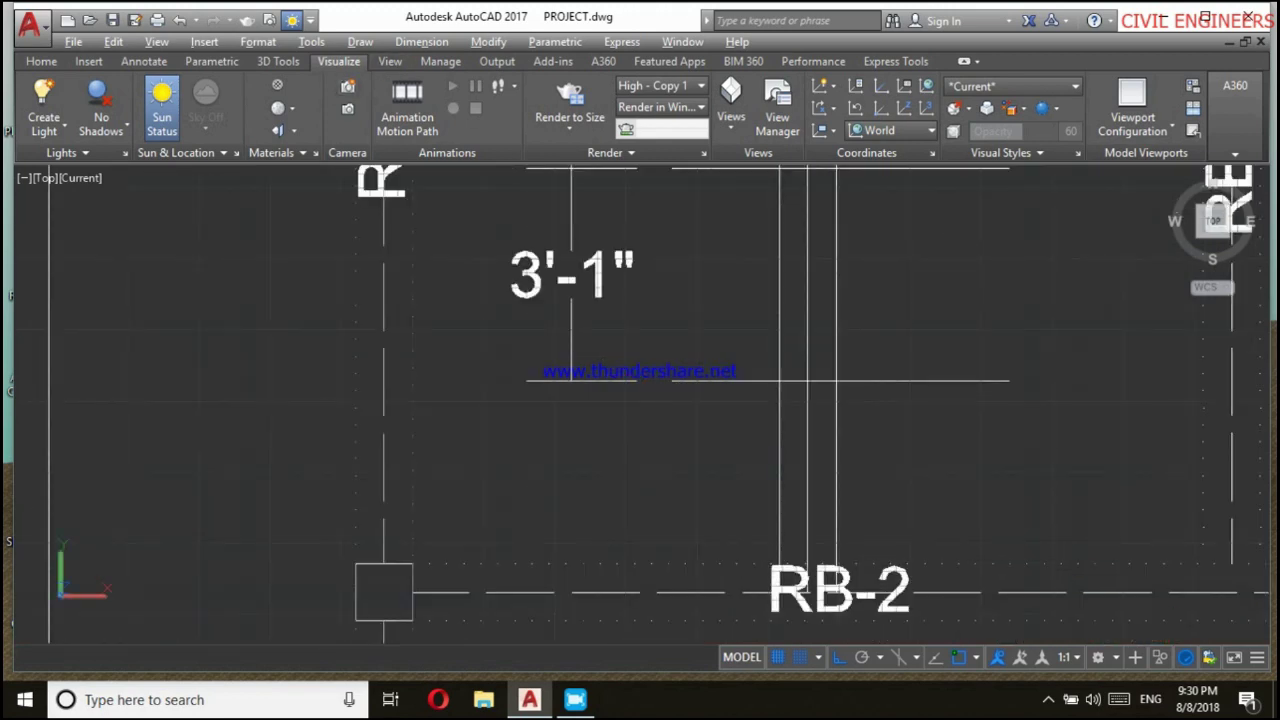
scroll(775, 480, "up", 1)
scroll(766, 571, "up", 2)
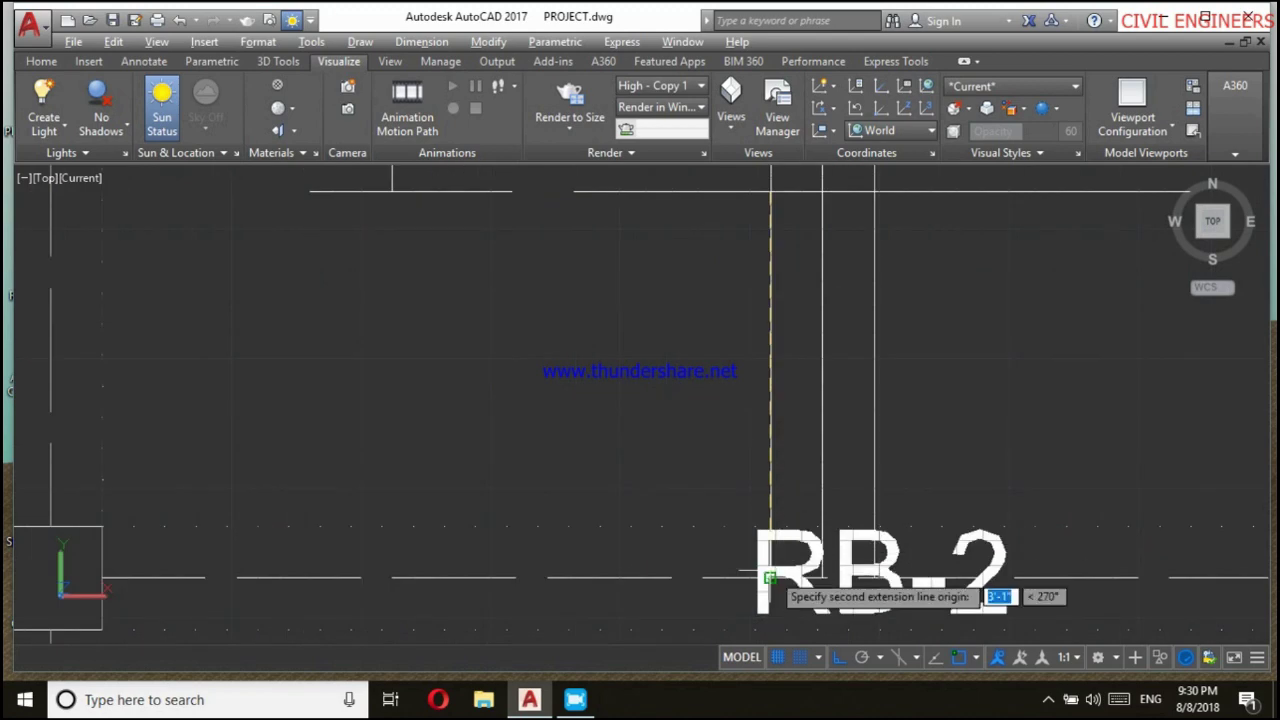
scroll(522, 548, "down", 2)
scroll(714, 268, "up", 3)
left_click(714, 268)
Delete the check dimensions around the bar lines and start the OFFSET command.
scroll(714, 268, "down", 1)
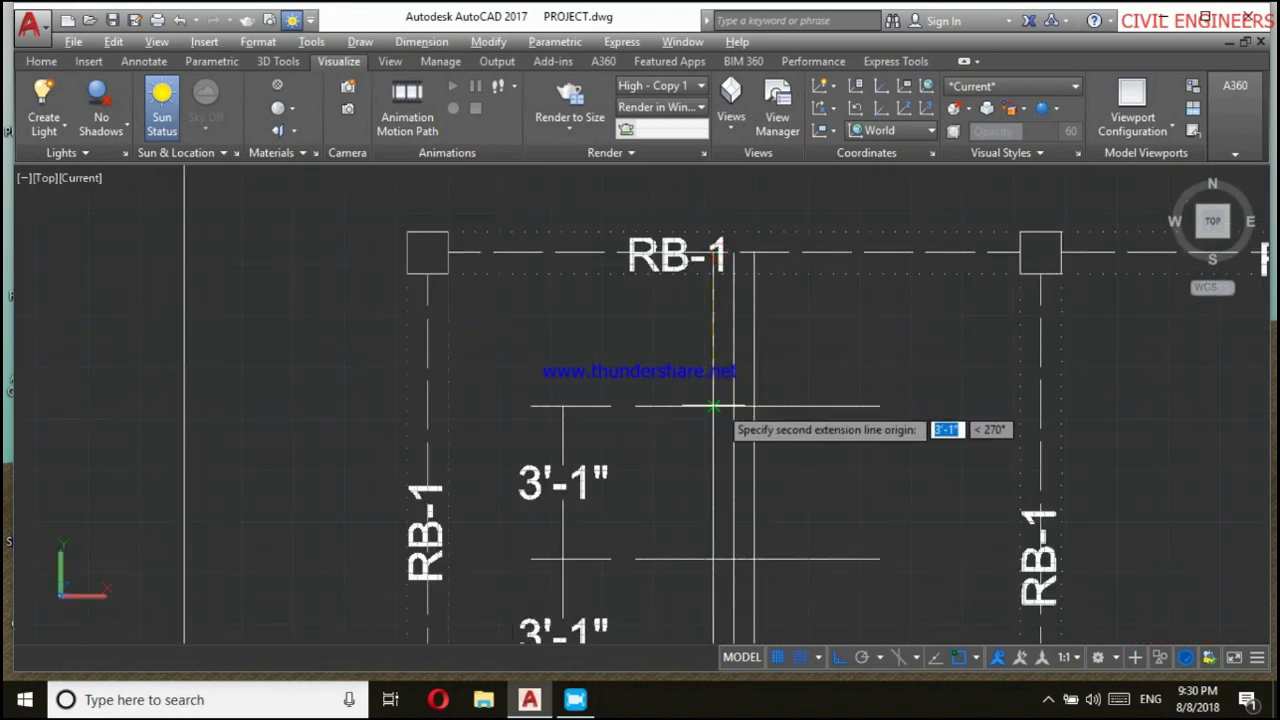
scroll(571, 373, "down", 2)
left_click(583, 531)
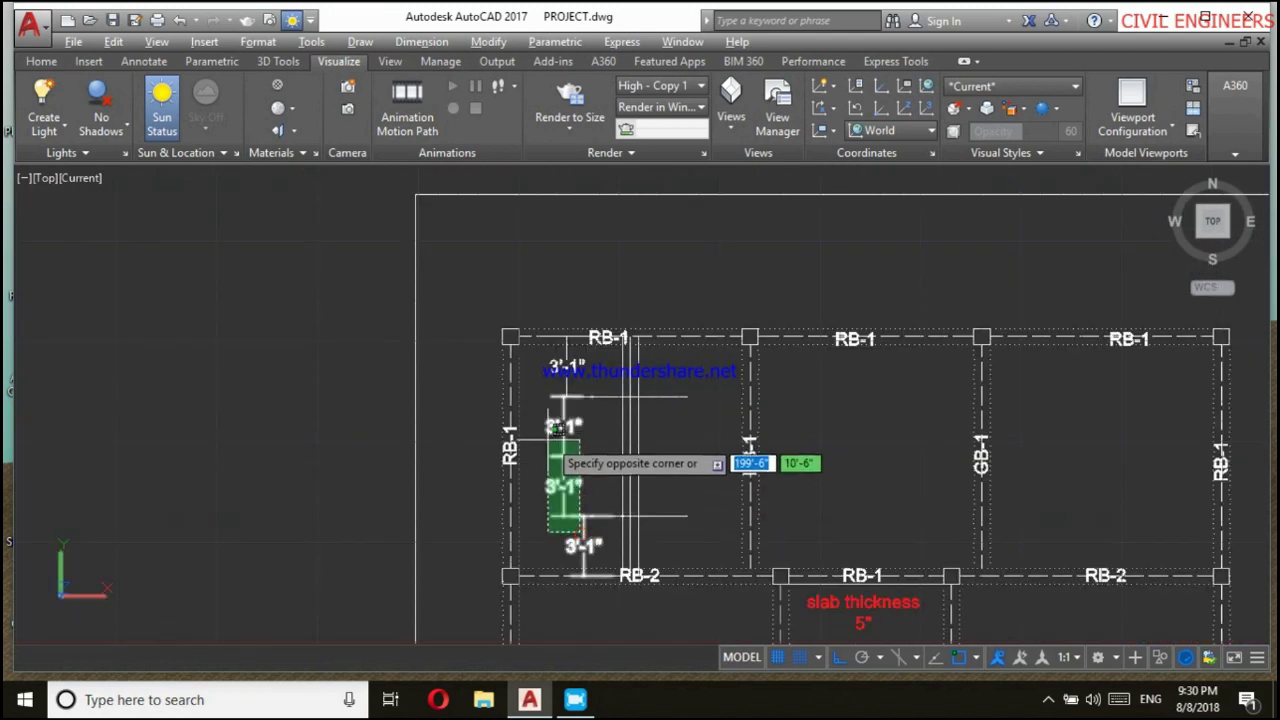
left_click(548, 390)
key("Delete")
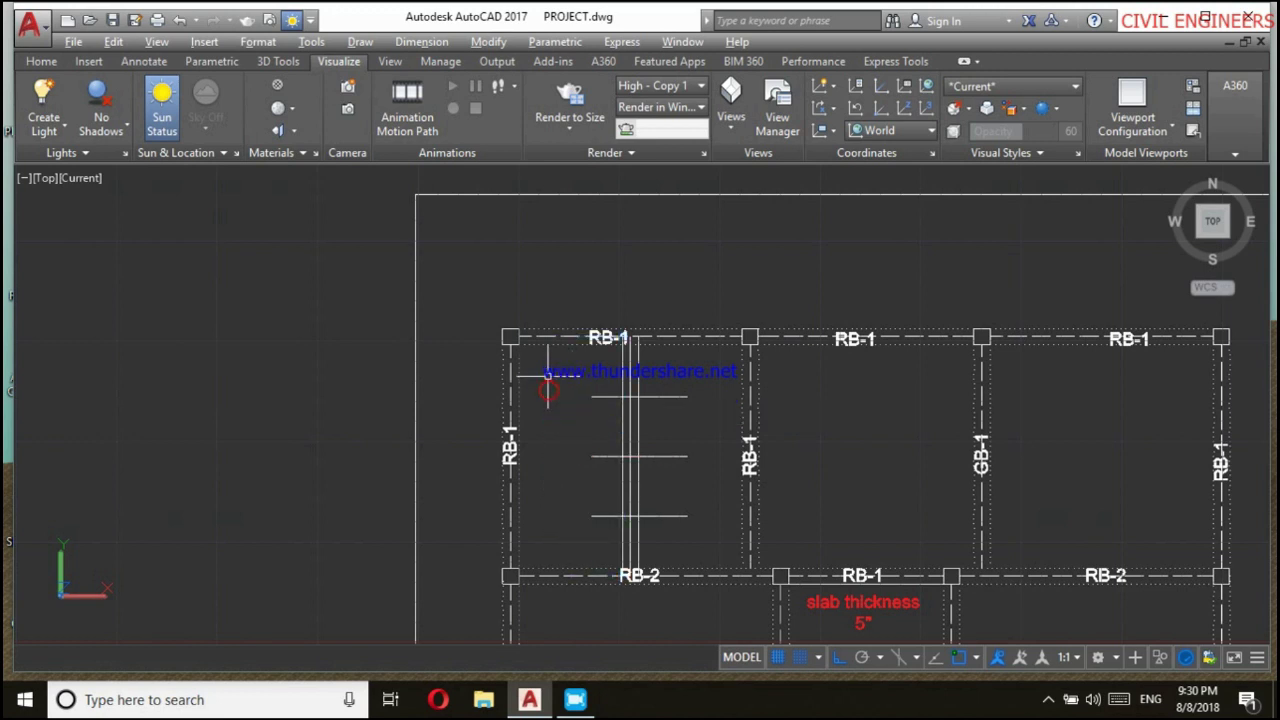
scroll(613, 389, "up", 3)
key("o")
key("Return")
Offset the middle vertical bar line 2.5 to the left.
type("2.5")
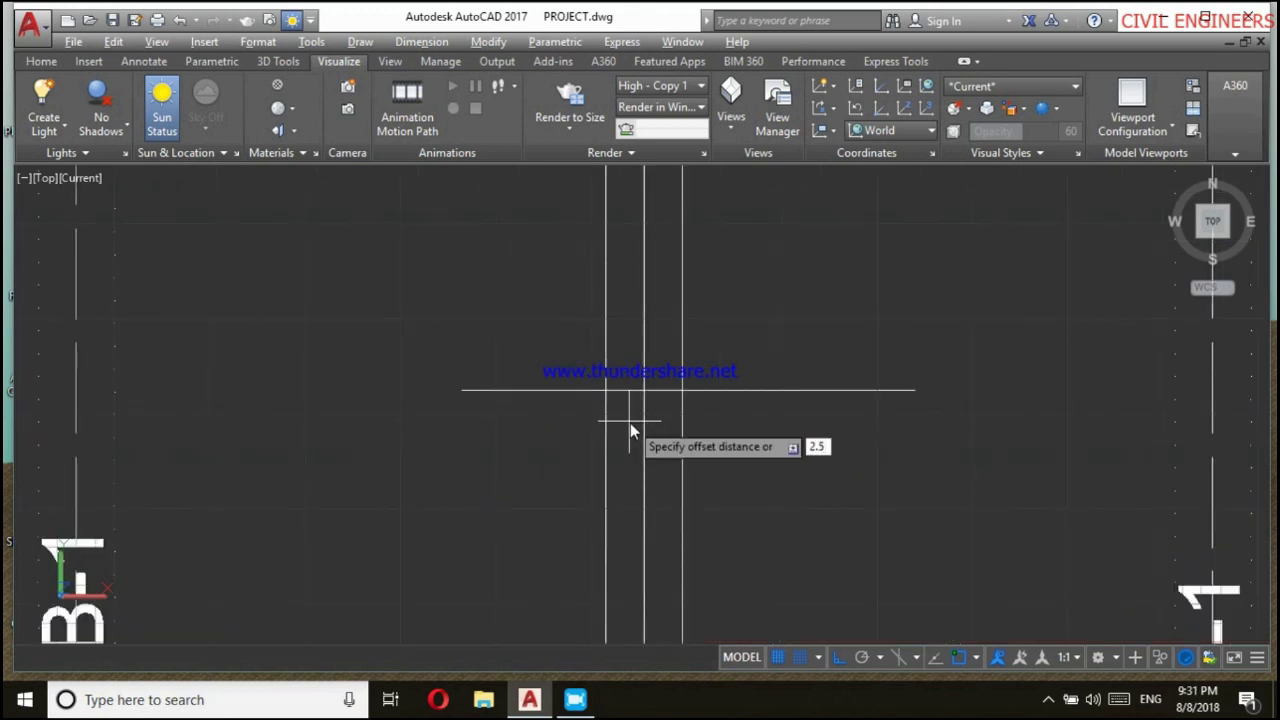
key("Return")
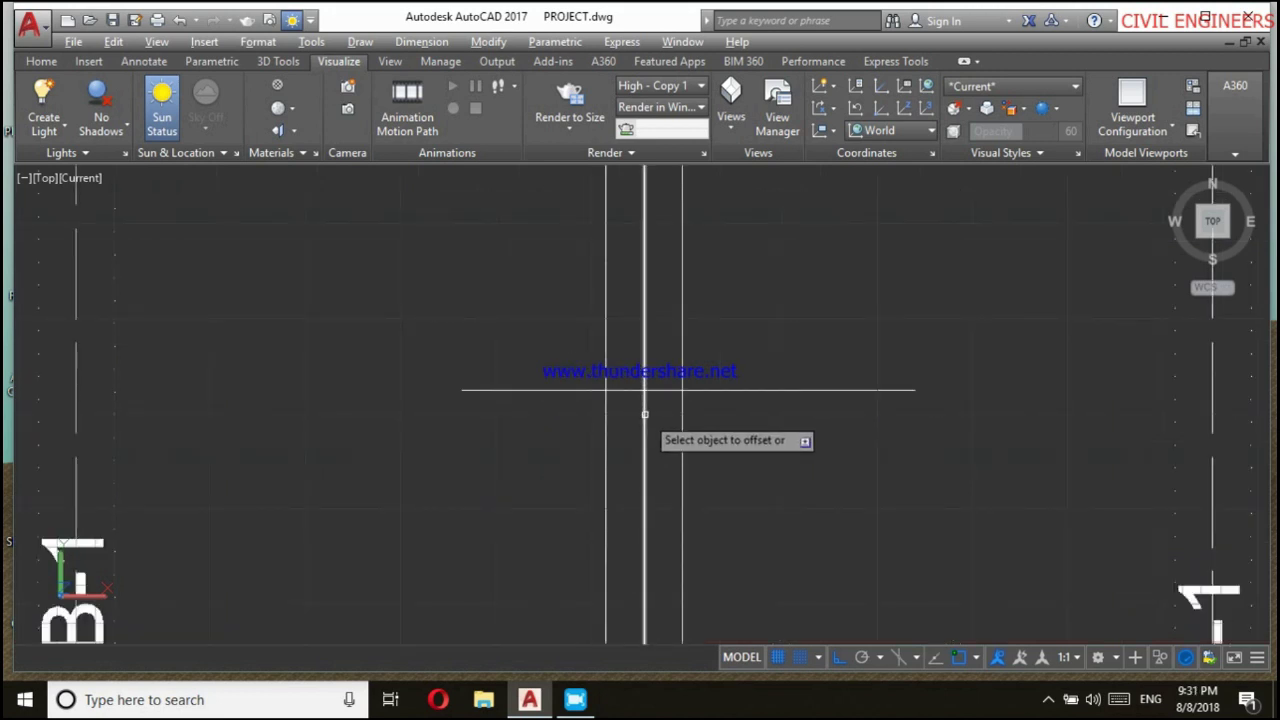
left_click(645, 413)
left_click(626, 425)
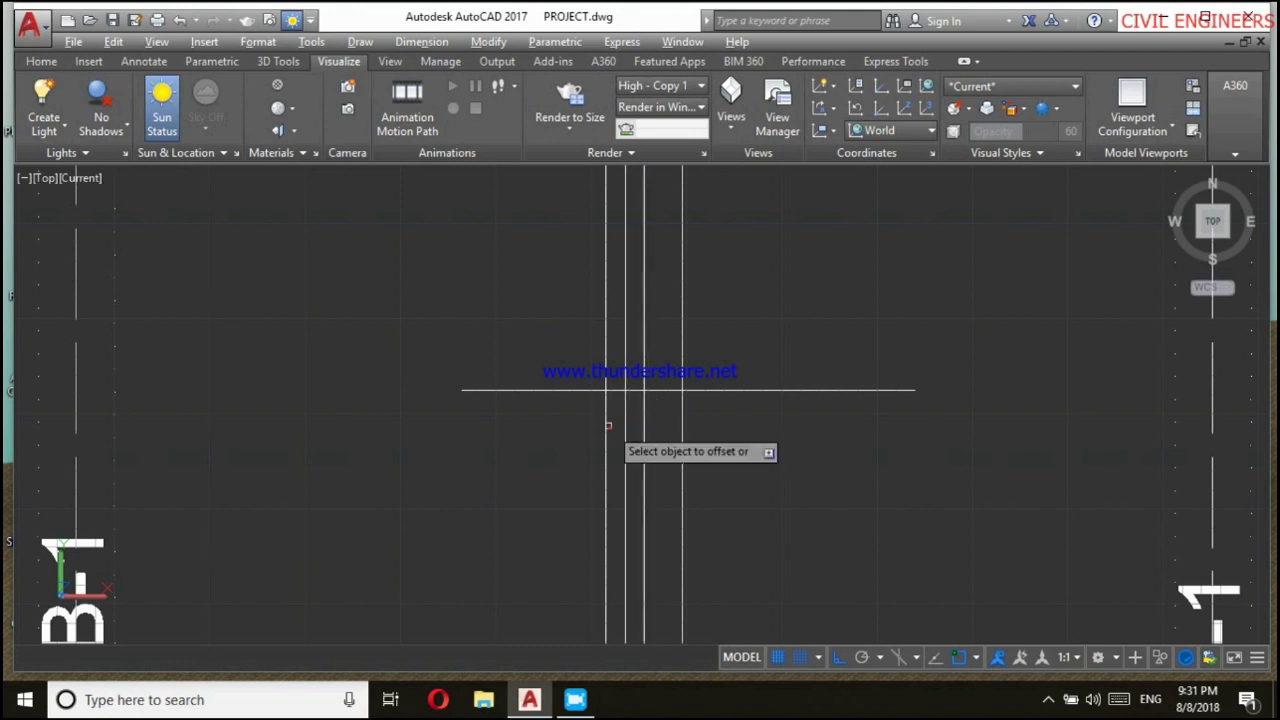
key("Escape")
Draw a 135° diagonal crank line from the bar and crossline intersection.
type("l")
key("Return")
left_click(606, 390)
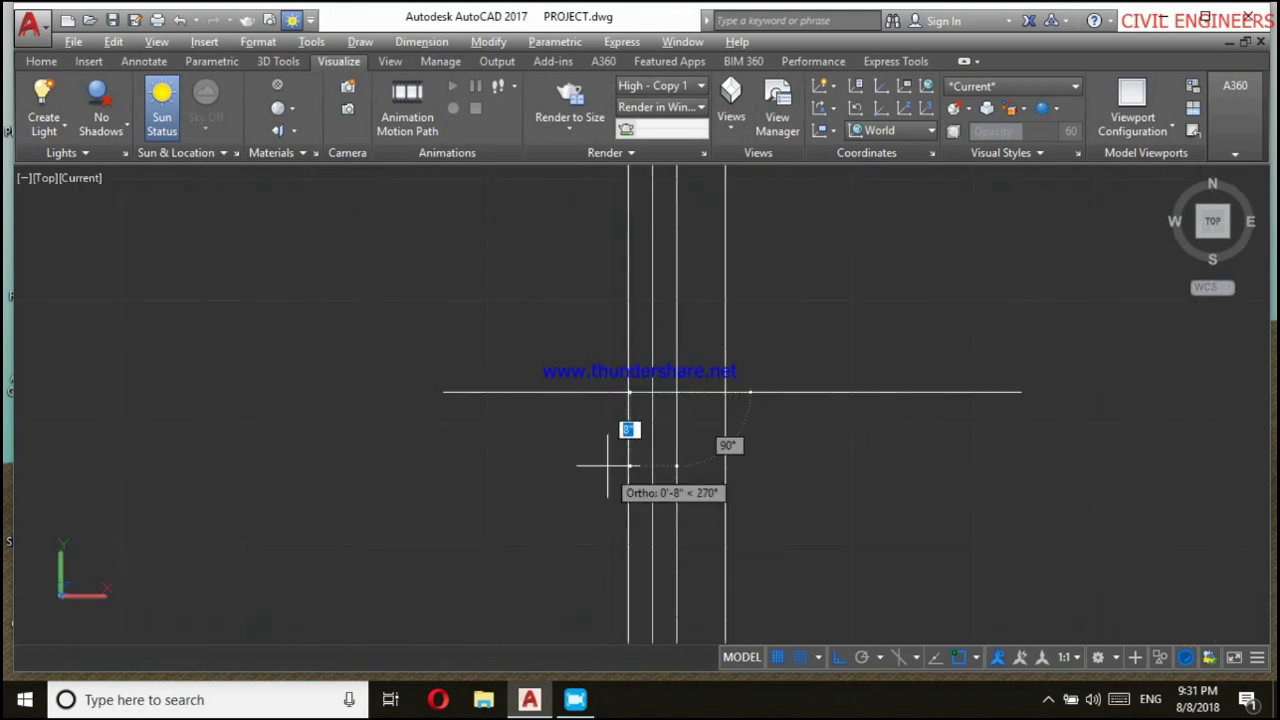
key("F8")
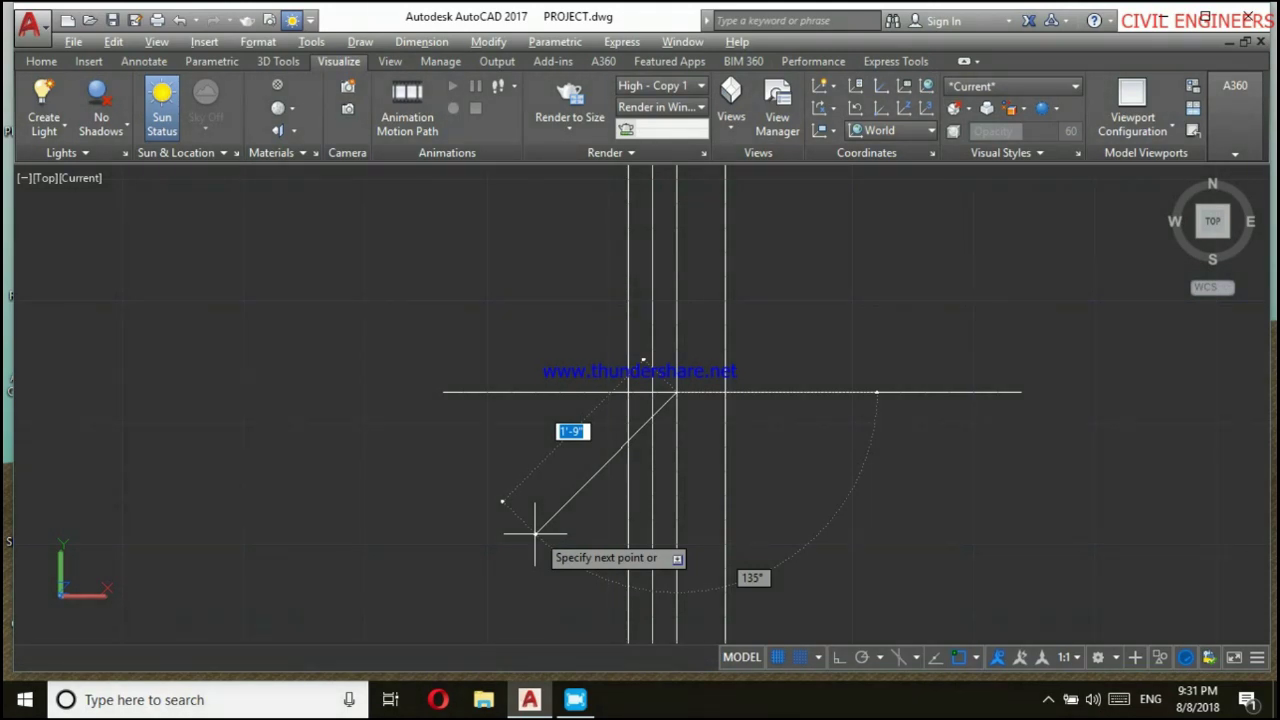
left_click(535, 533)
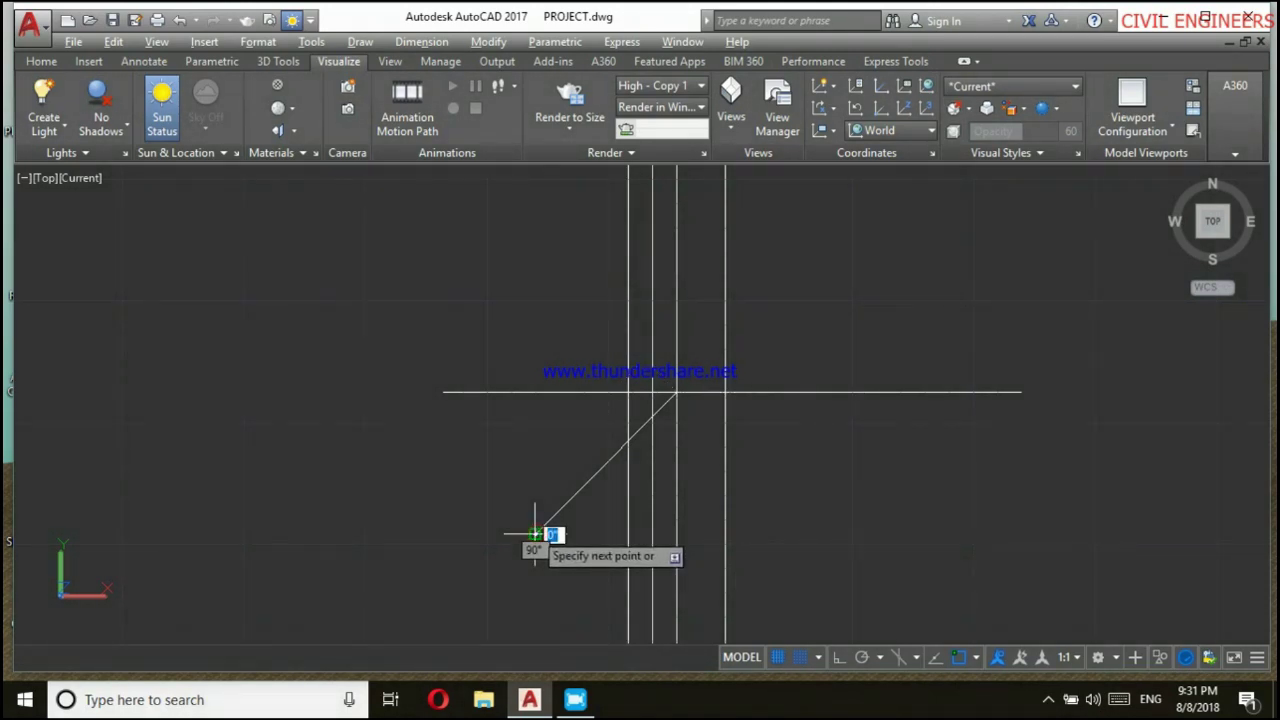
key("Return")
scroll(617, 449, "up", 2)
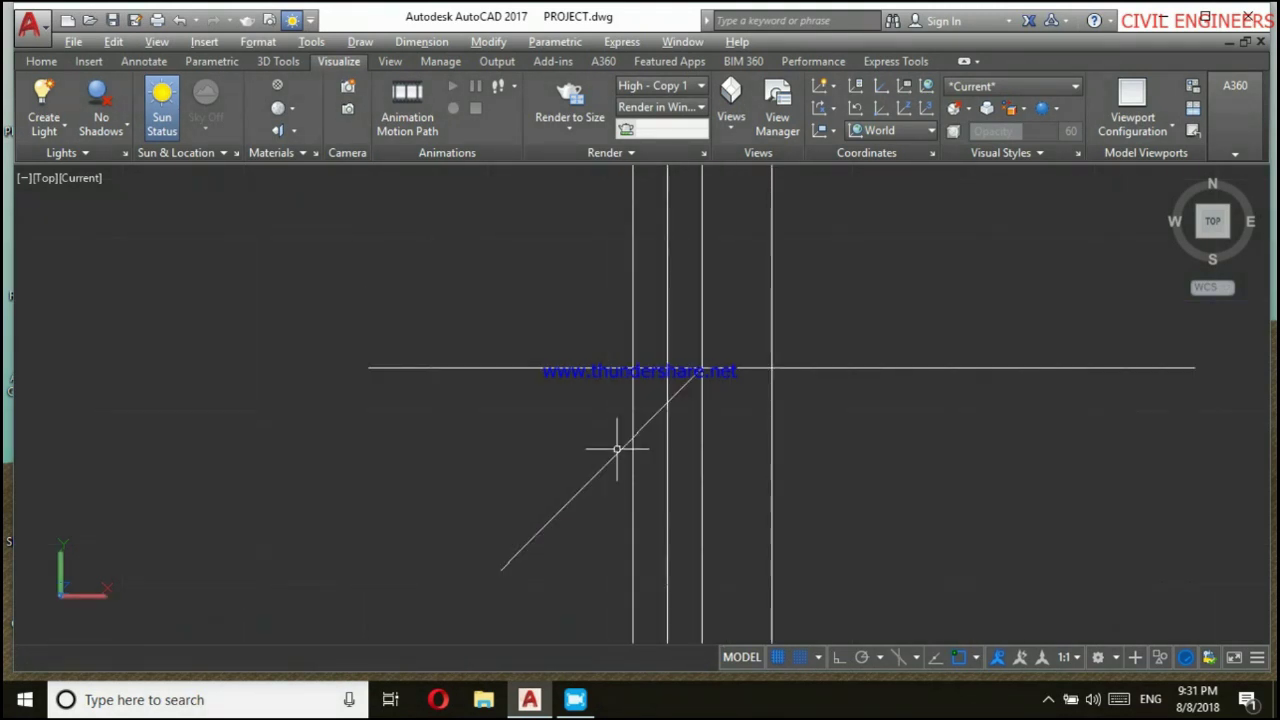
Trim the diagonal's end beyond the vertical bar and a leftover line piece.
type("tr")
key("Return")
key("Return")
left_click(584, 488)
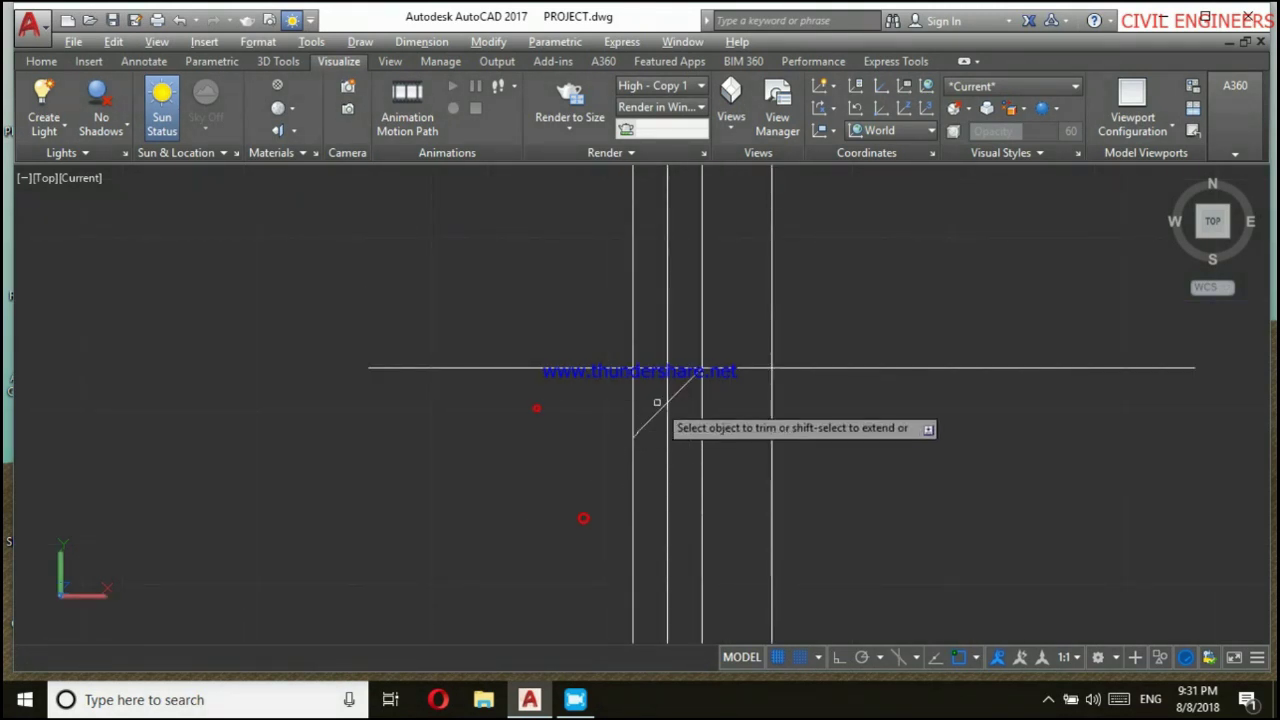
left_click(652, 418)
Mirror the diagonal crank across the crossline, keeping the original.
type("m")
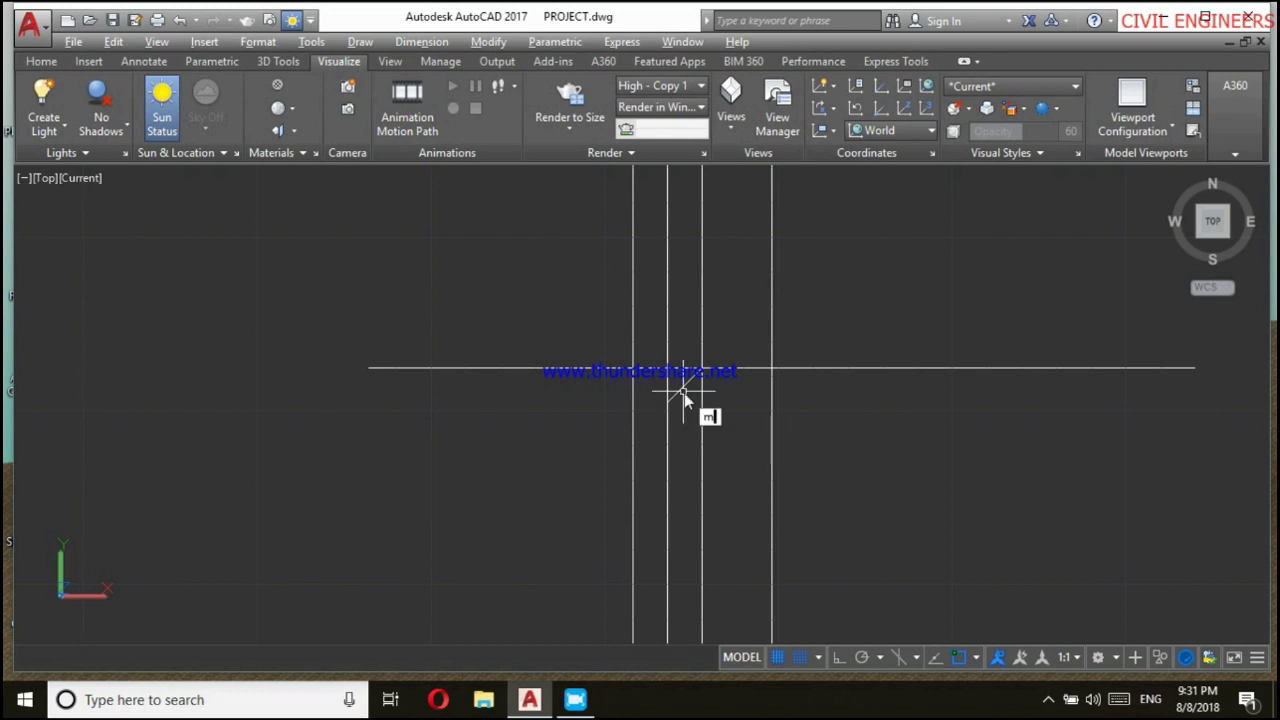
type("rr")
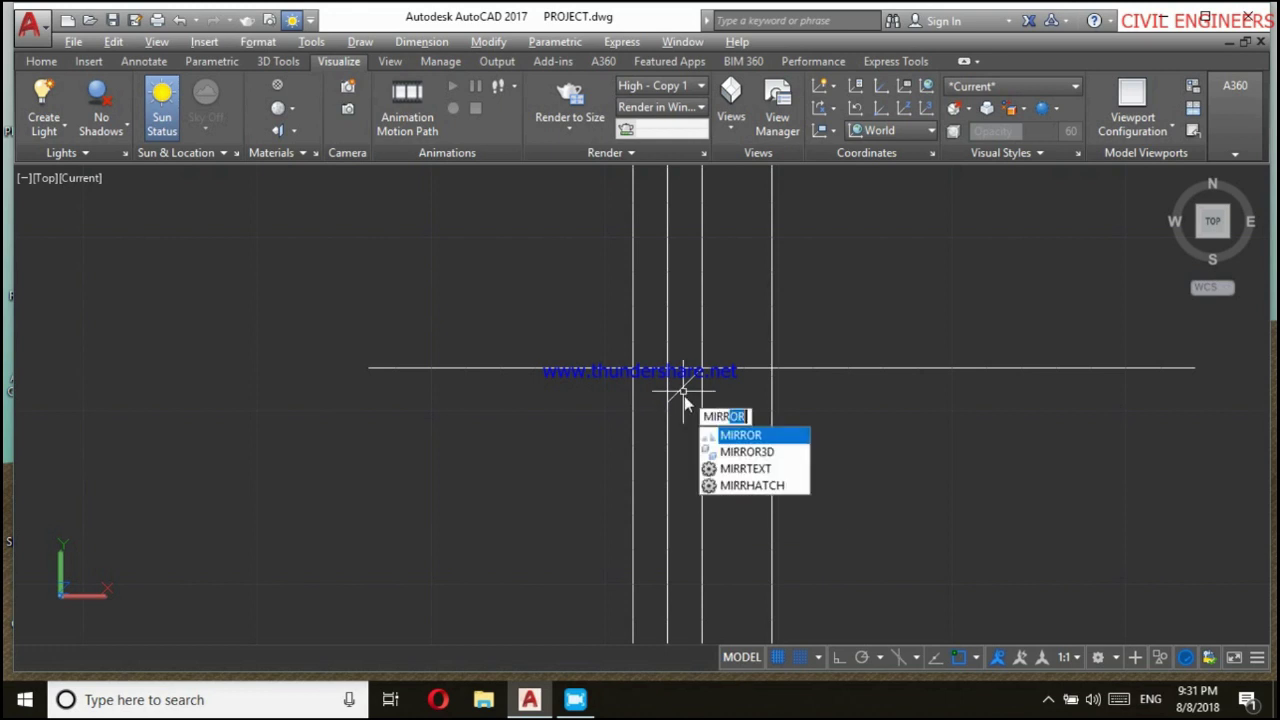
key("Return")
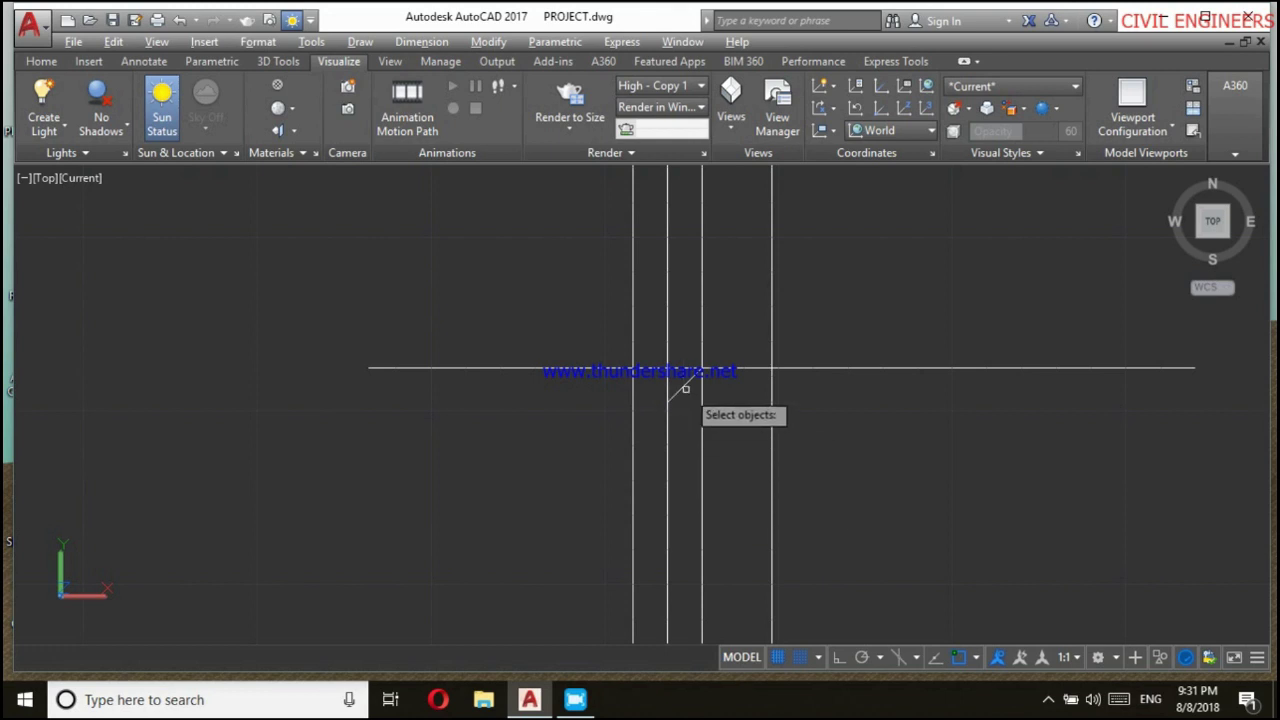
left_click(684, 386)
scroll(684, 386, "down", 4)
key("Return")
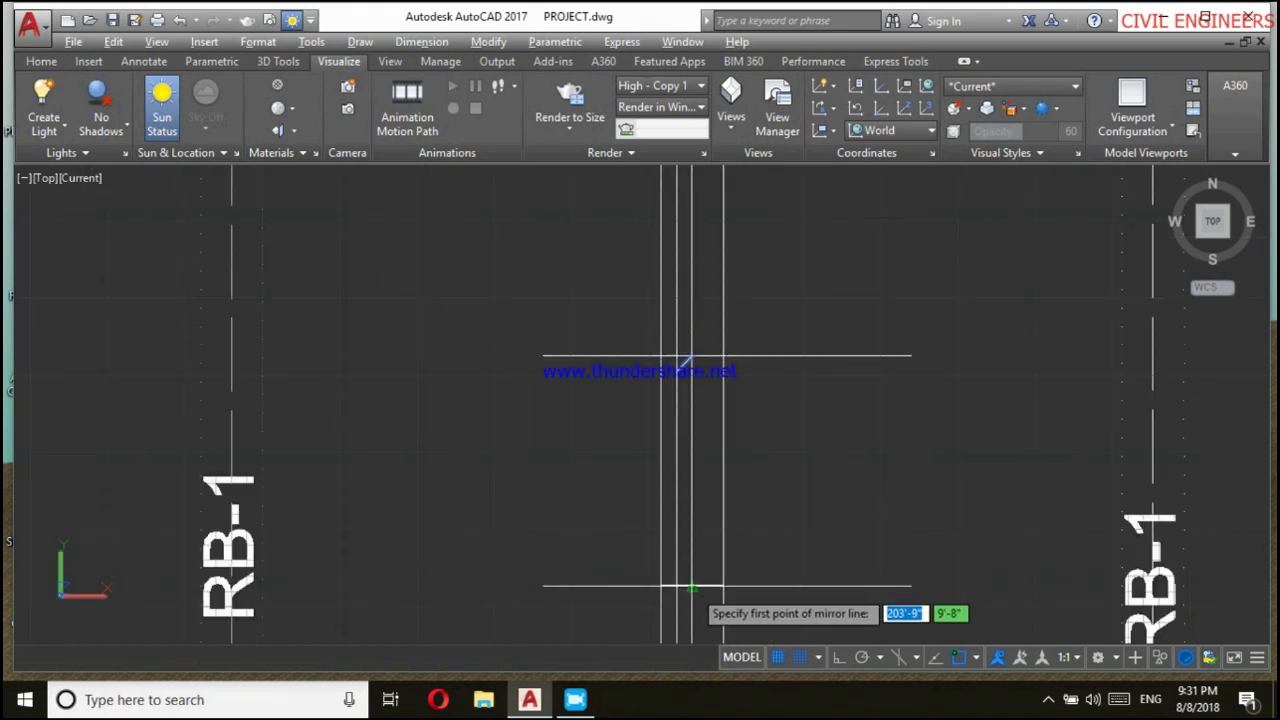
left_click(691, 587)
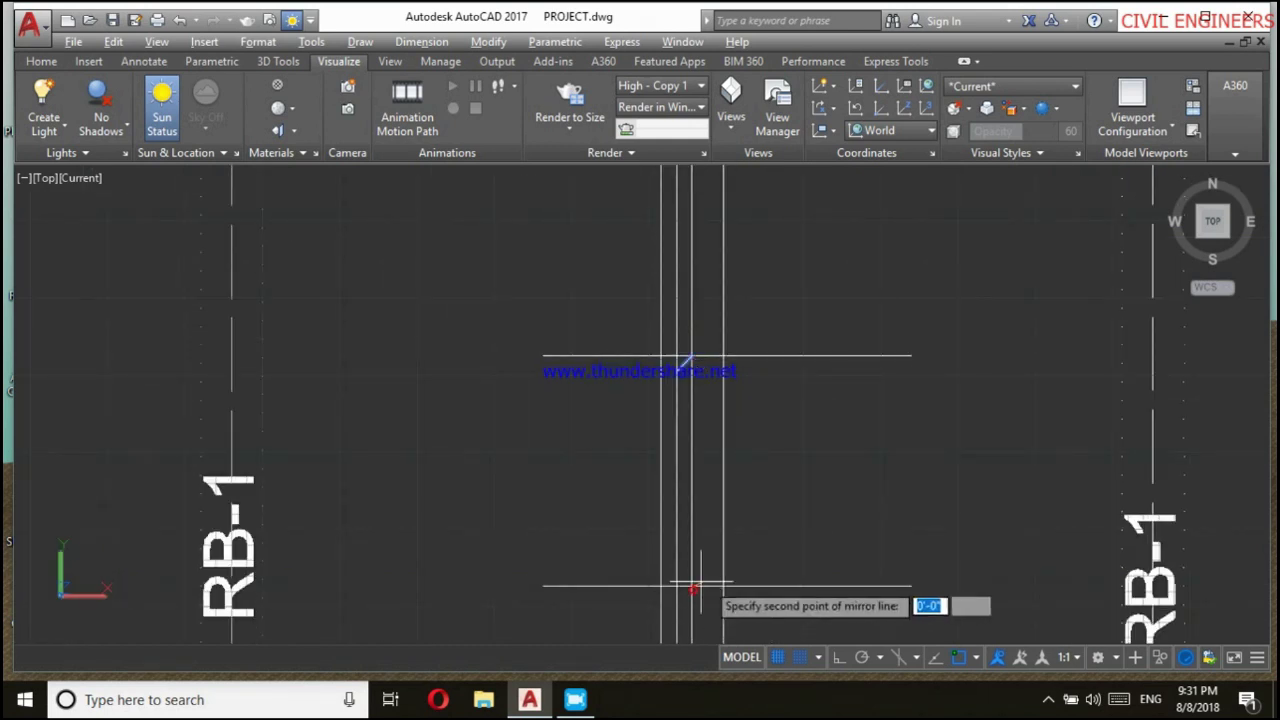
scroll(689, 590, "down", 3)
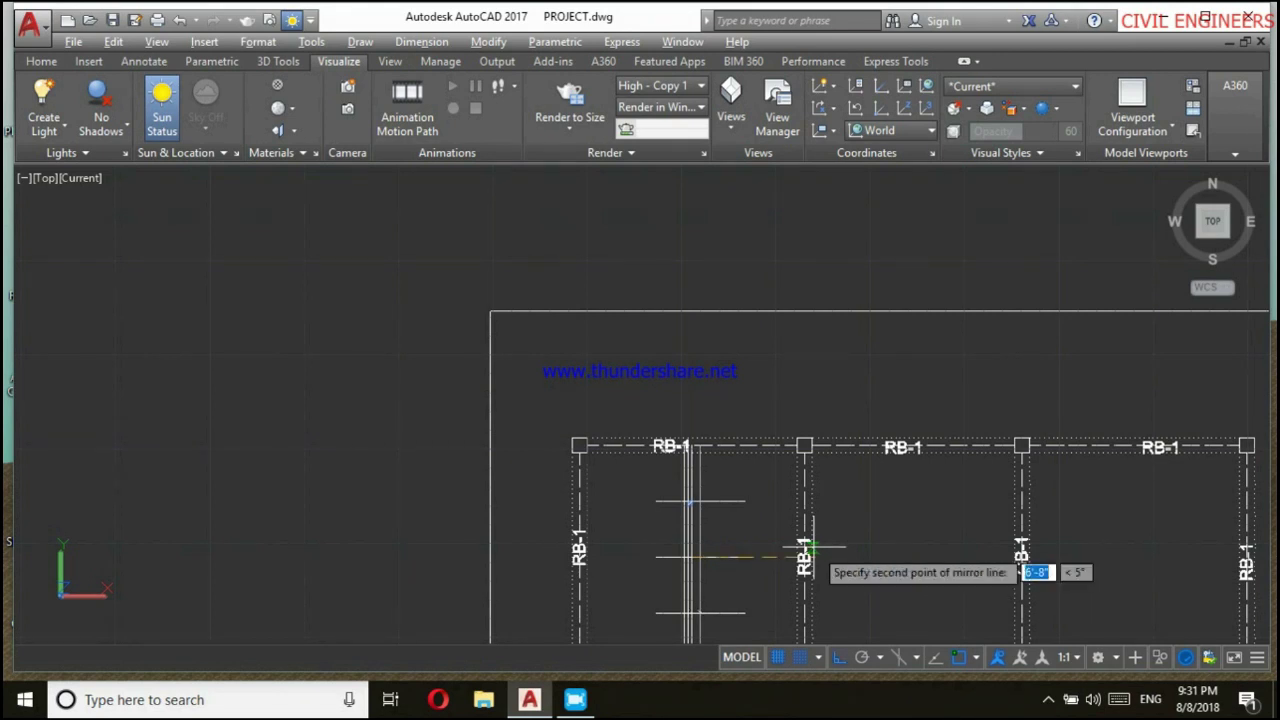
scroll(805, 548, "up", 2)
scroll(760, 550, "up", 3)
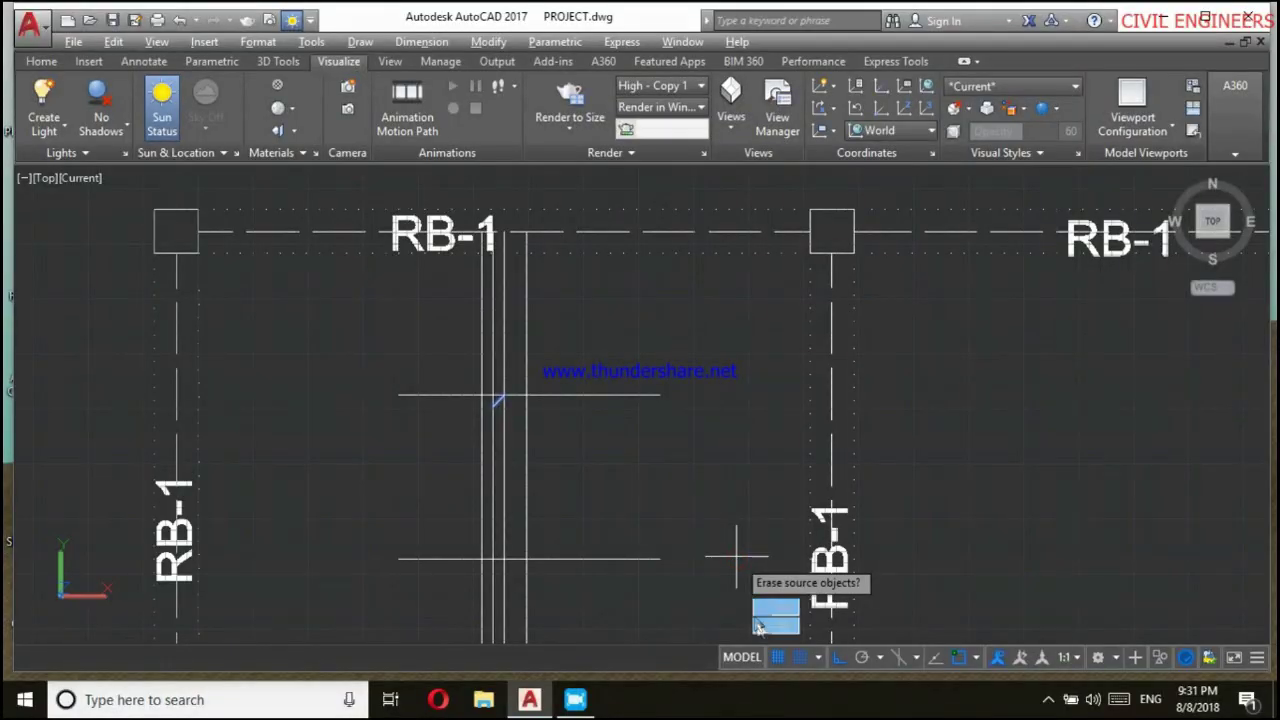
left_click(757, 623)
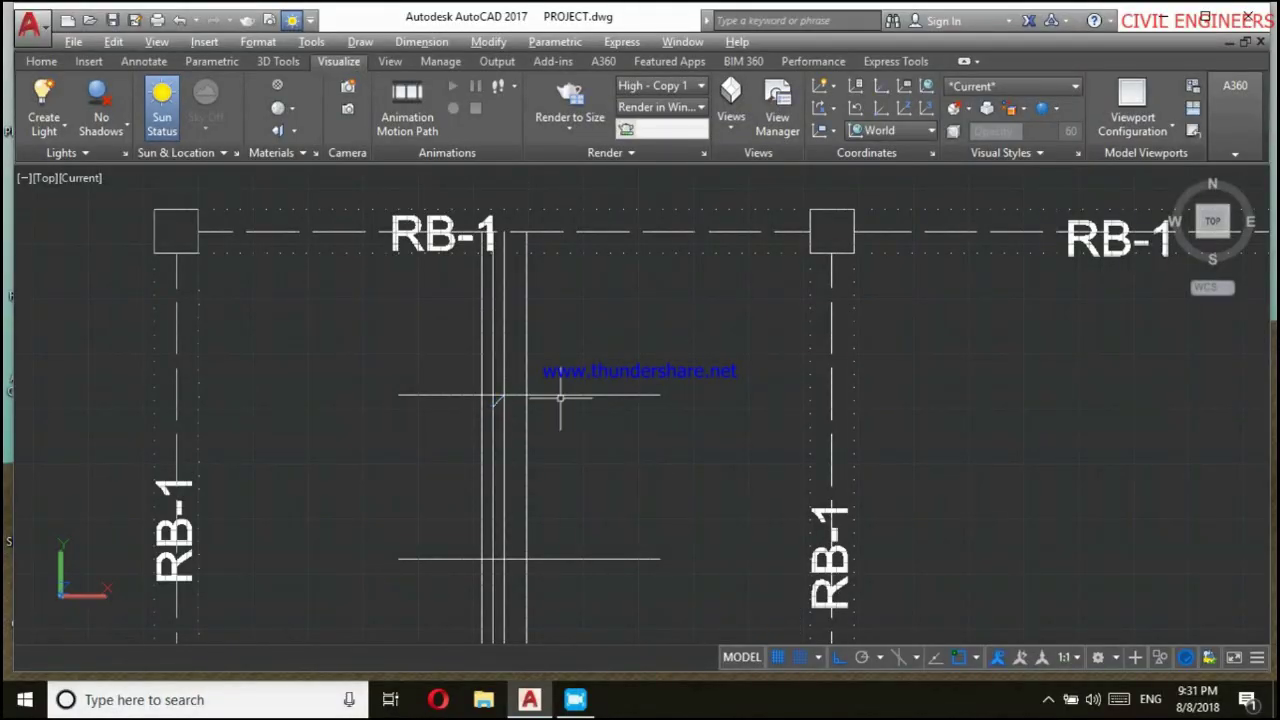
scroll(560, 397, "down", 2)
scroll(554, 373, "up", 4)
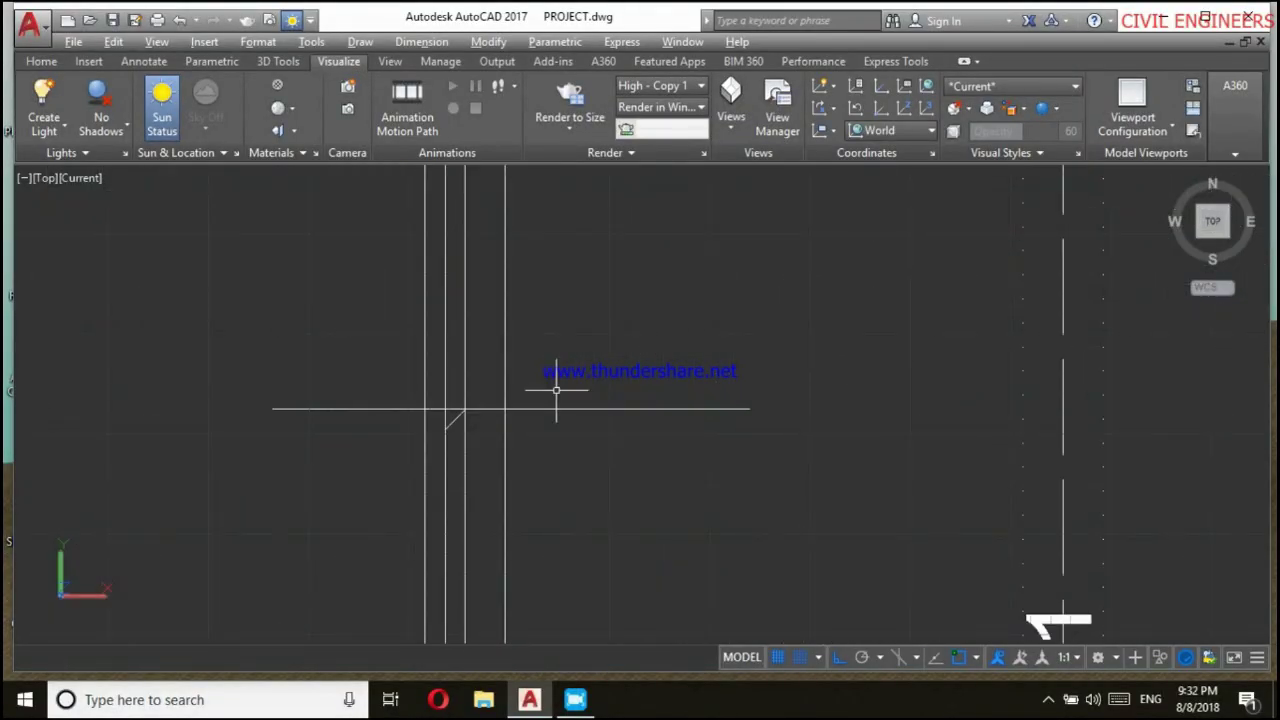
type("tr")
Trim the horizontal bar's left part back to the crank.
key("Return")
key("Return")
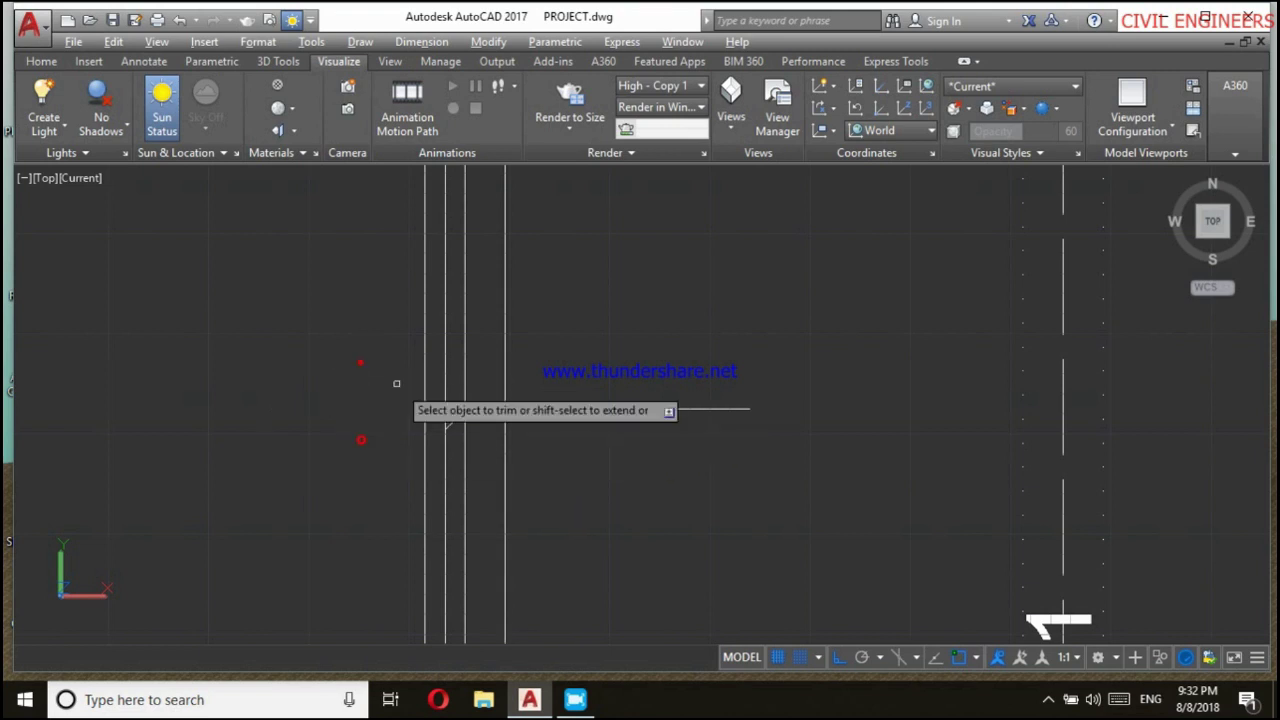
scroll(440, 408, "down", 3)
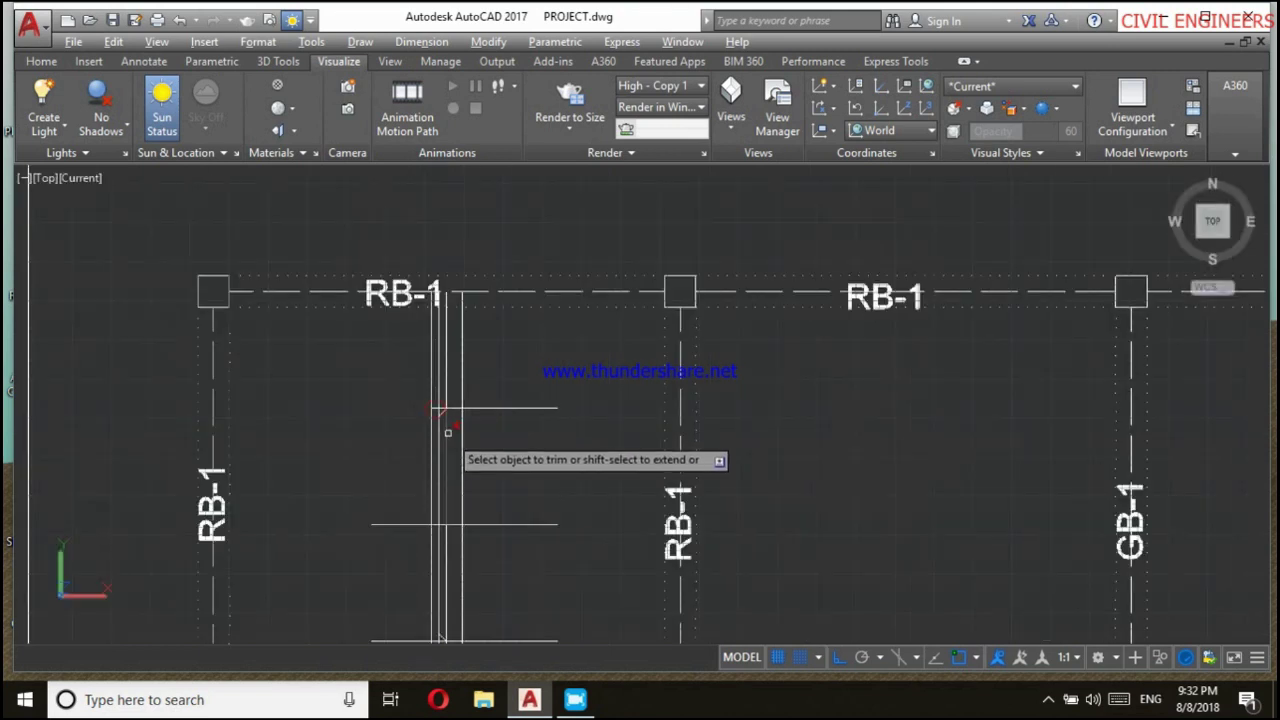
left_click(407, 548)
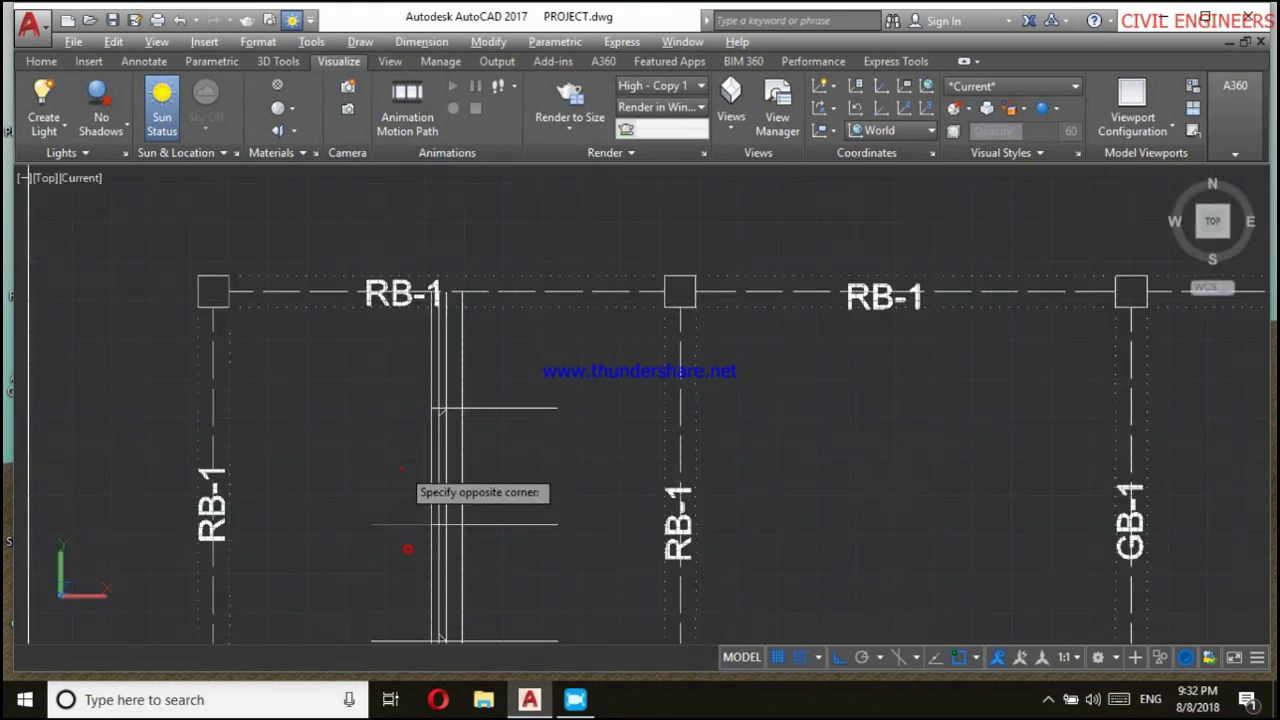
left_click(401, 468)
scroll(401, 468, "down", 2)
scroll(424, 490, "up", 2)
scroll(380, 516, "up", 3)
scroll(386, 514, "up", 3)
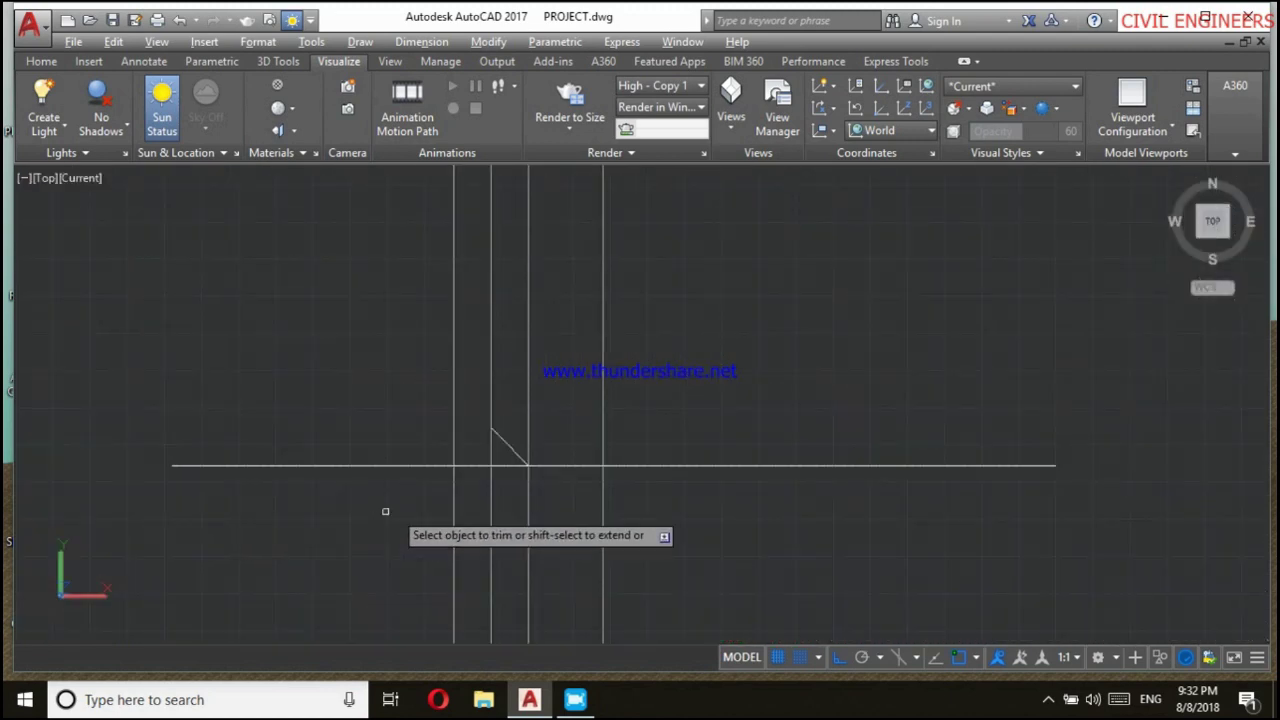
scroll(421, 492, "up", 2)
left_click(421, 492)
left_click(396, 362)
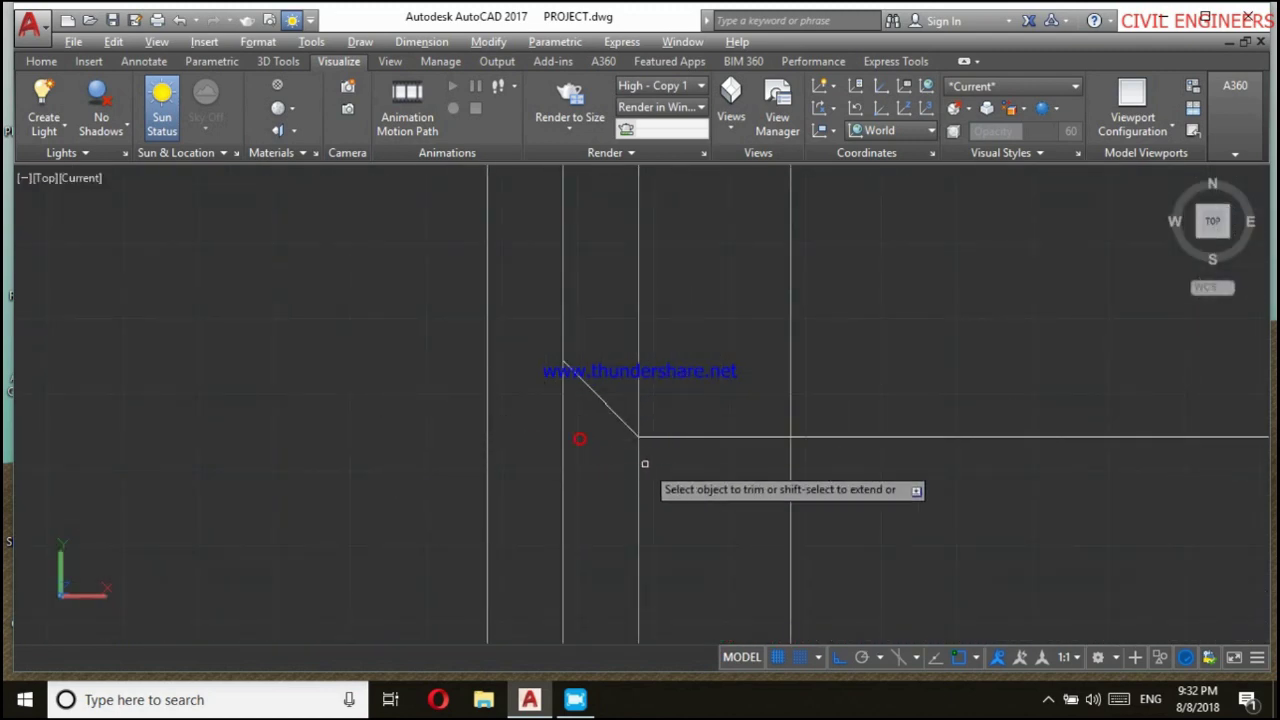
scroll(843, 437, "down", 3)
scroll(908, 343, "up", 2)
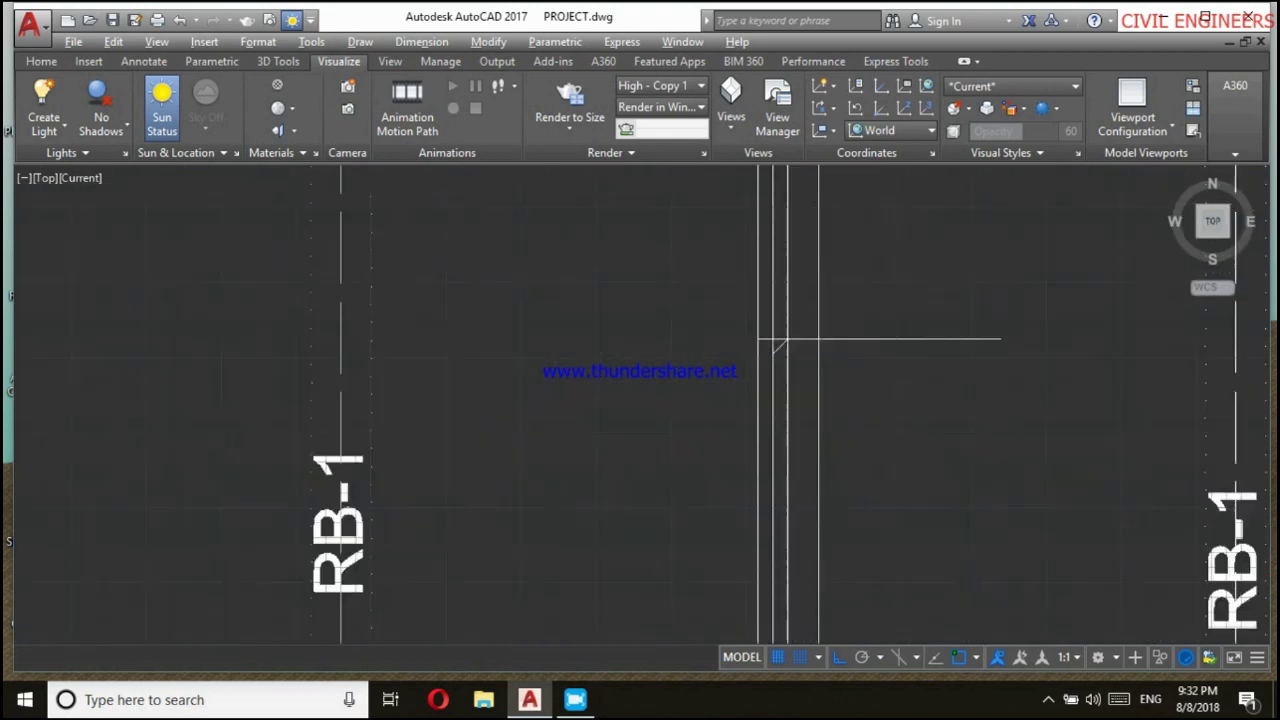
scroll(742, 347, "up", 2)
scroll(742, 347, "up", 3)
Draw a 1'-0" horizontal leg from the crank's lower end.
left_click(747, 387)
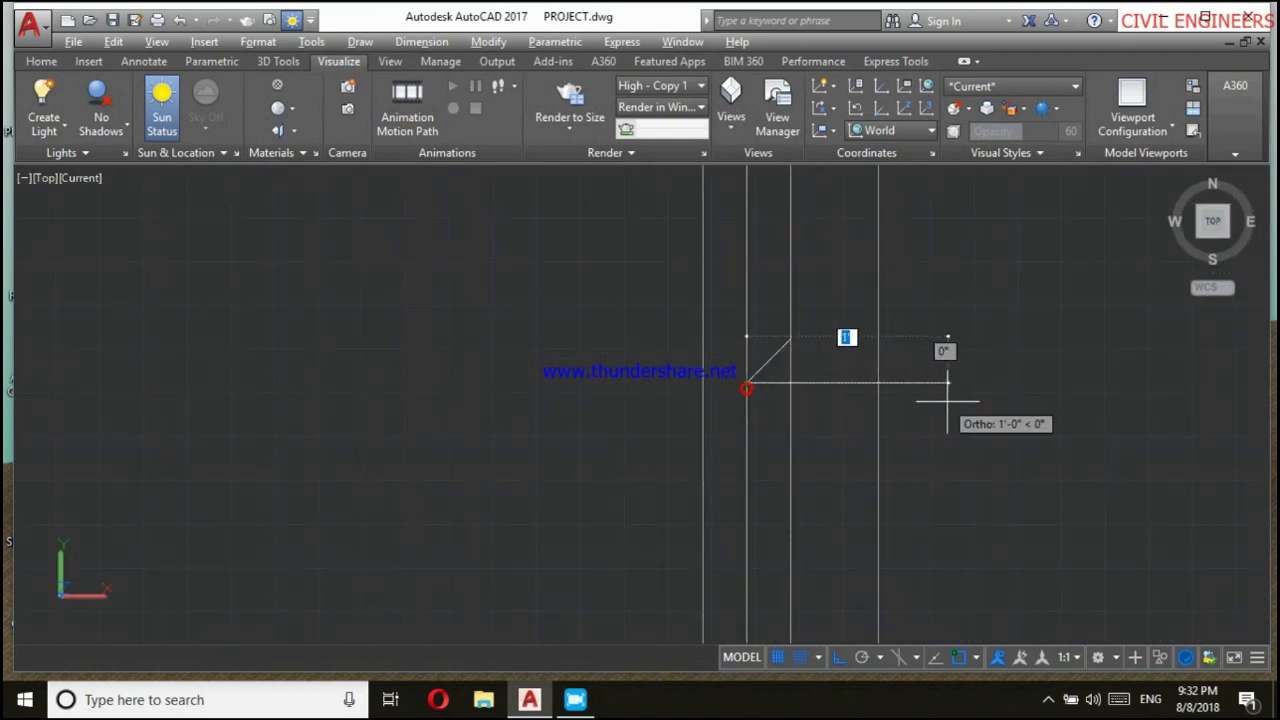
left_click(973, 401)
scroll(709, 337, "down", 3)
scroll(713, 339, "down", 2)
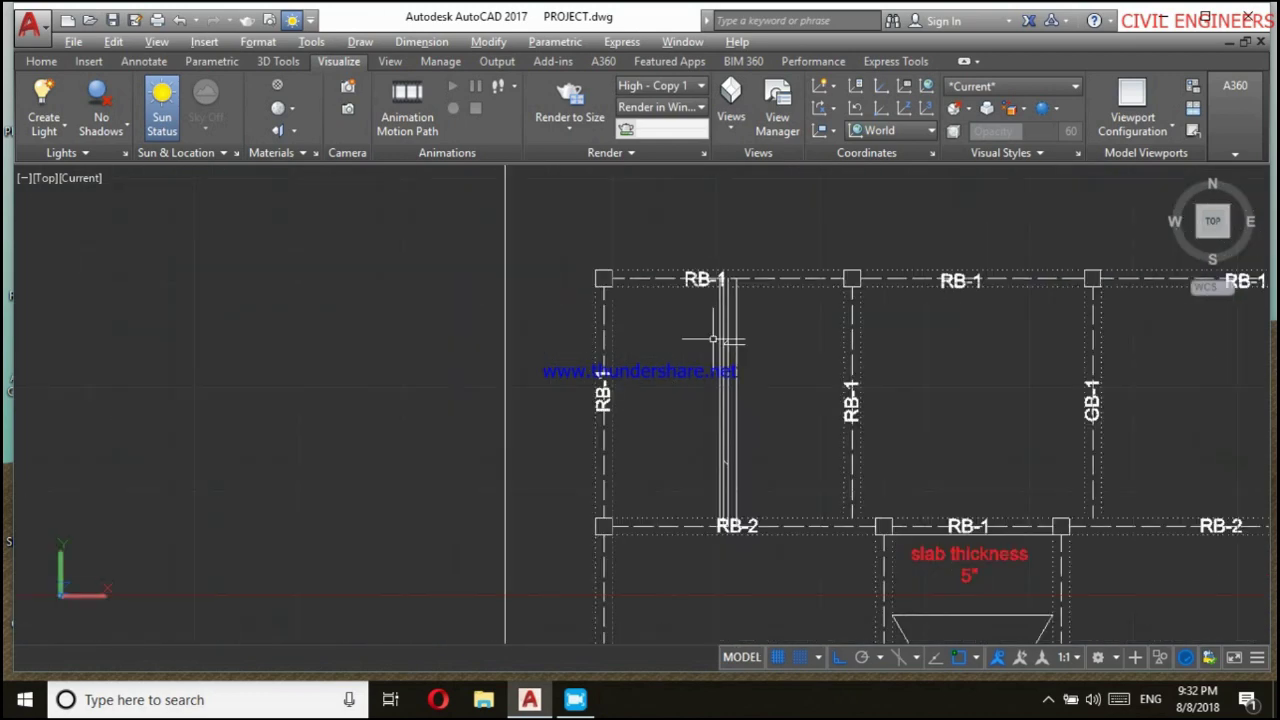
scroll(733, 345, "up", 3)
scroll(714, 420, "up", 2)
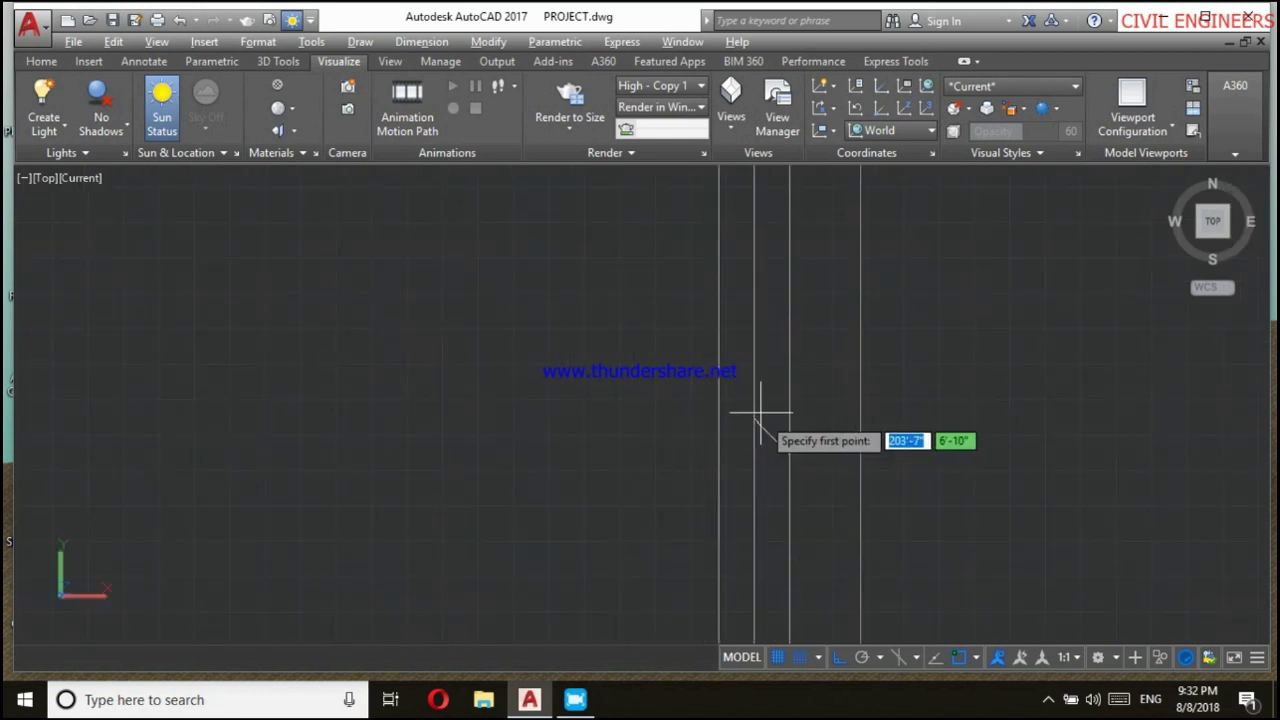
Draw a short horizontal line across the bar at the bend.
left_click(755, 419)
left_click(905, 420)
key("Return")
Trim the vertical line above the new horizontal line and the short leftover horizontal piece.
type("tr")
key("Return")
key("Return")
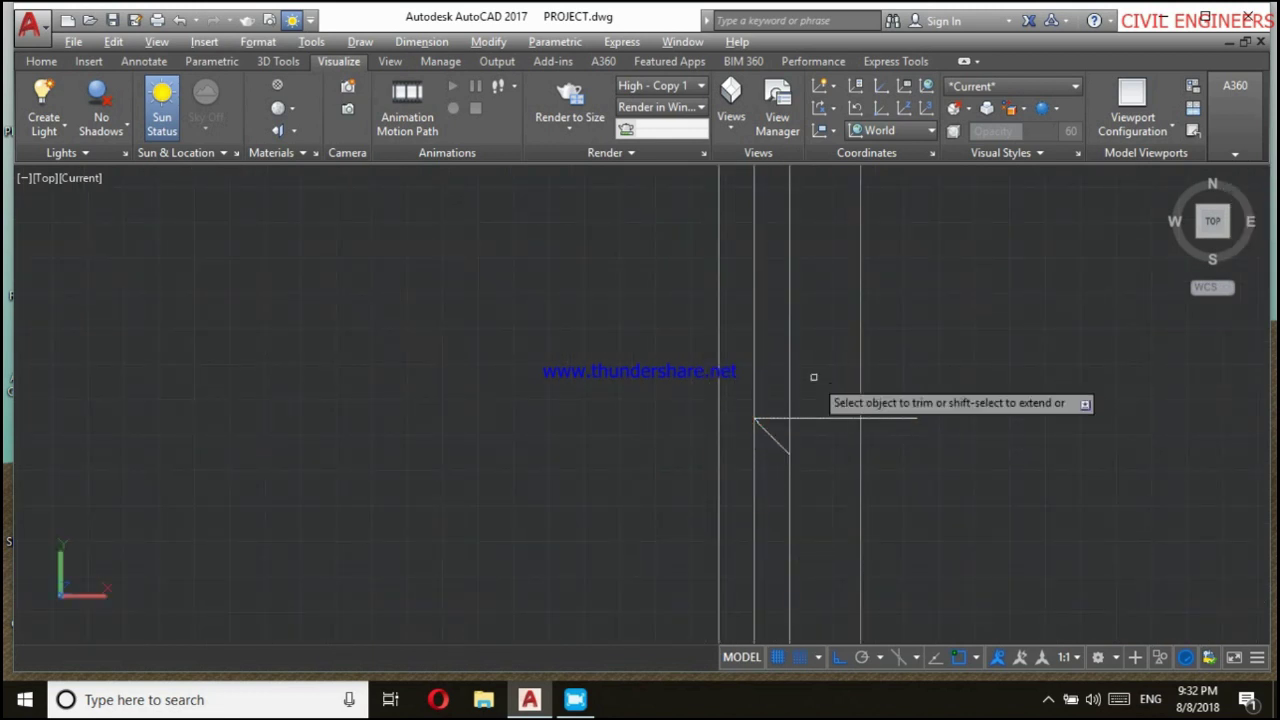
left_click(815, 380)
left_click(784, 349)
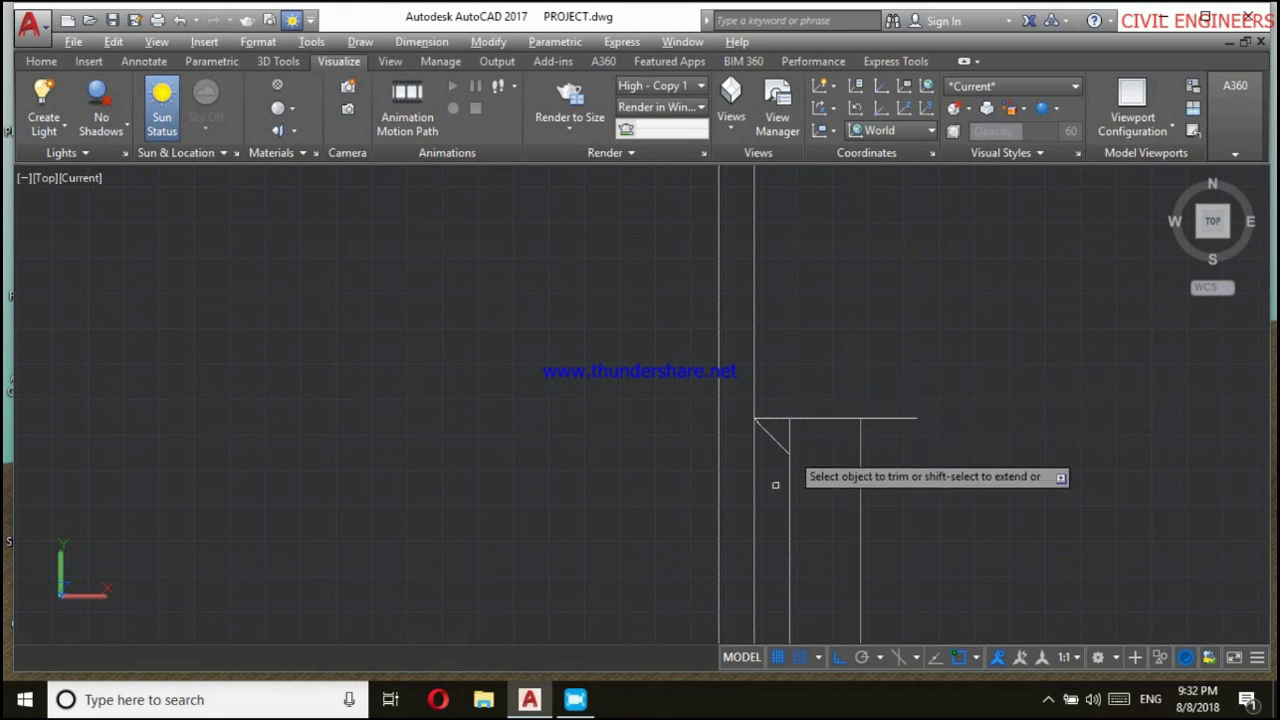
scroll(836, 458, "down", 2)
scroll(828, 475, "down", 2)
scroll(815, 500, "up", 3)
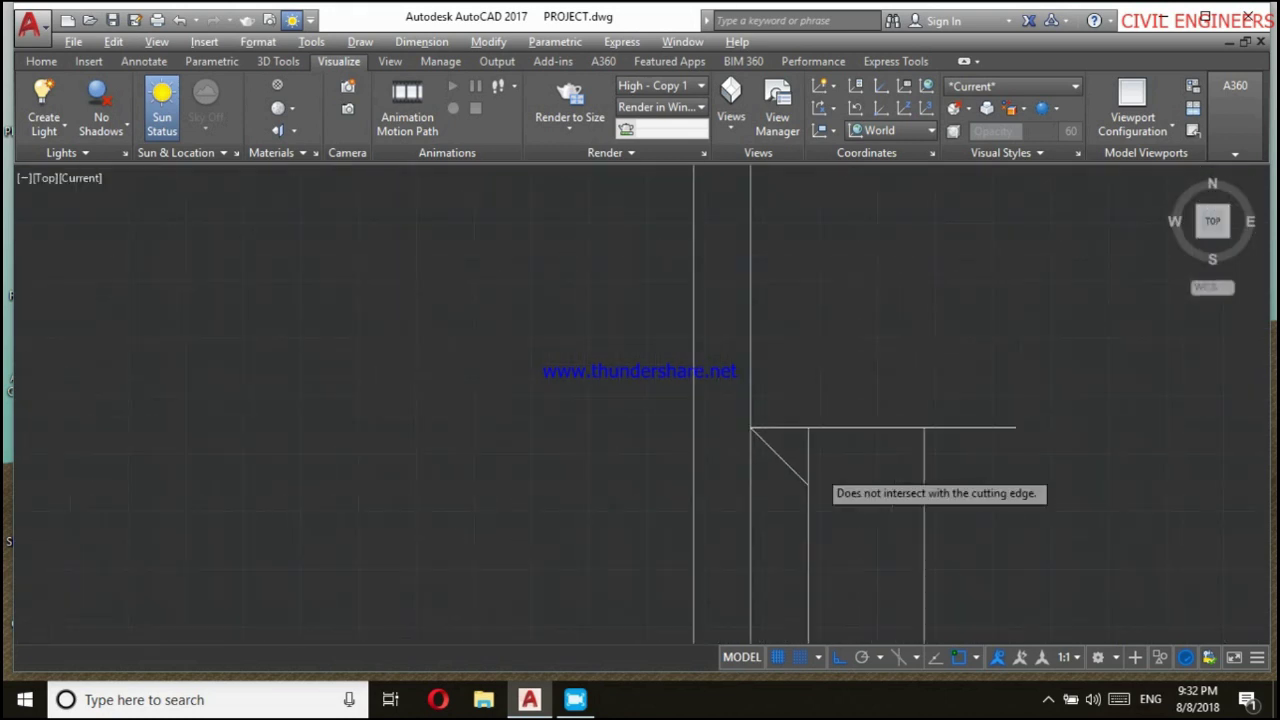
scroll(830, 508, "down", 4)
scroll(831, 508, "up", 3)
scroll(720, 423, "up", 2)
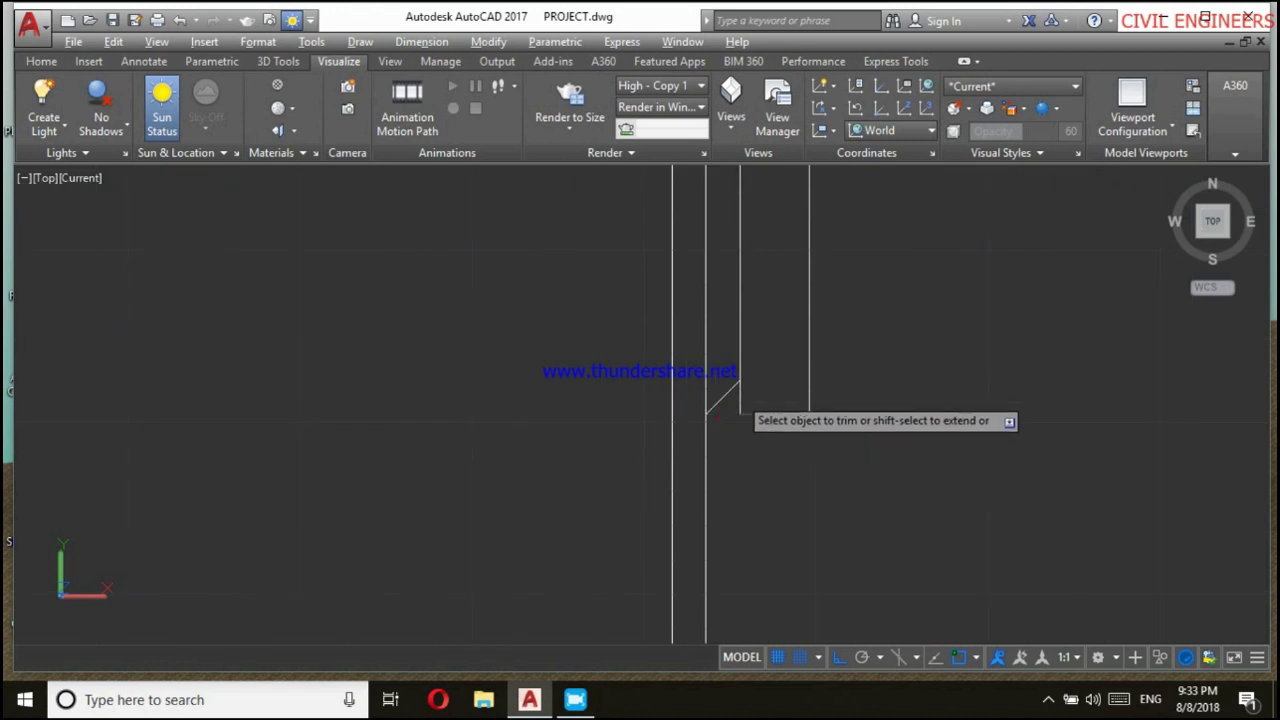
scroll(715, 346, "down", 1)
scroll(705, 450, "down", 2)
scroll(712, 493, "up", 3)
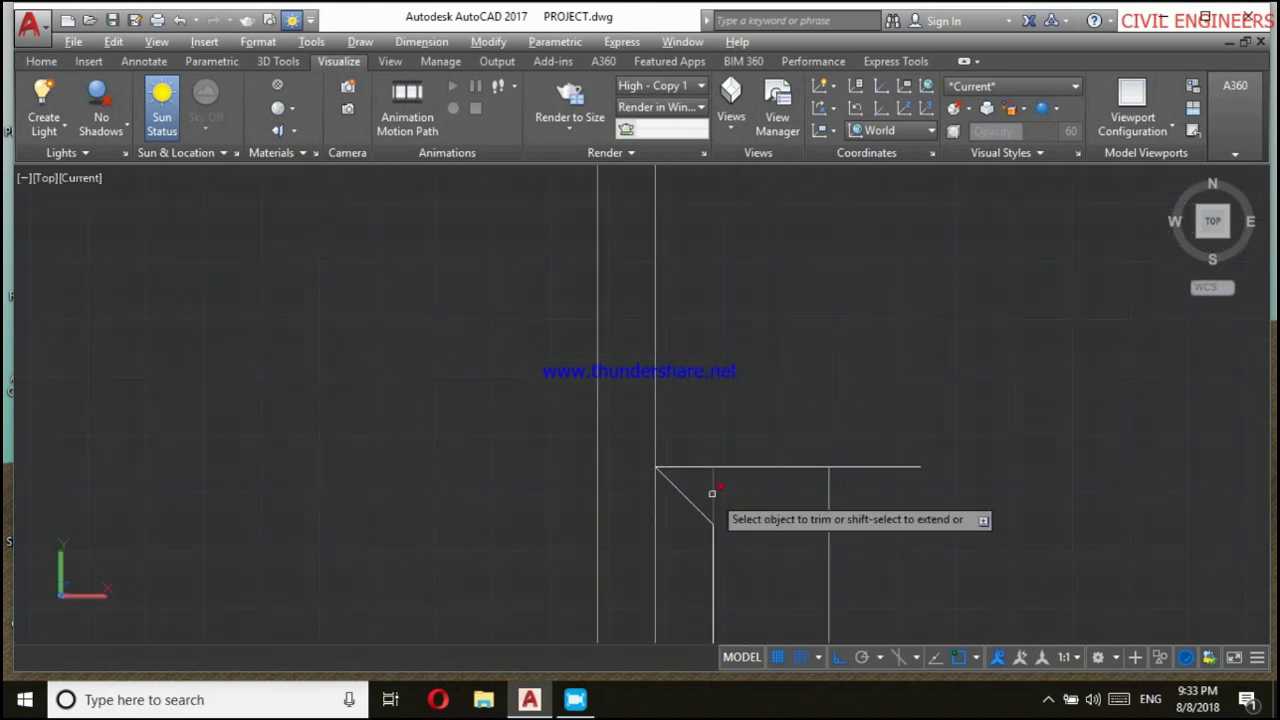
left_click(684, 466)
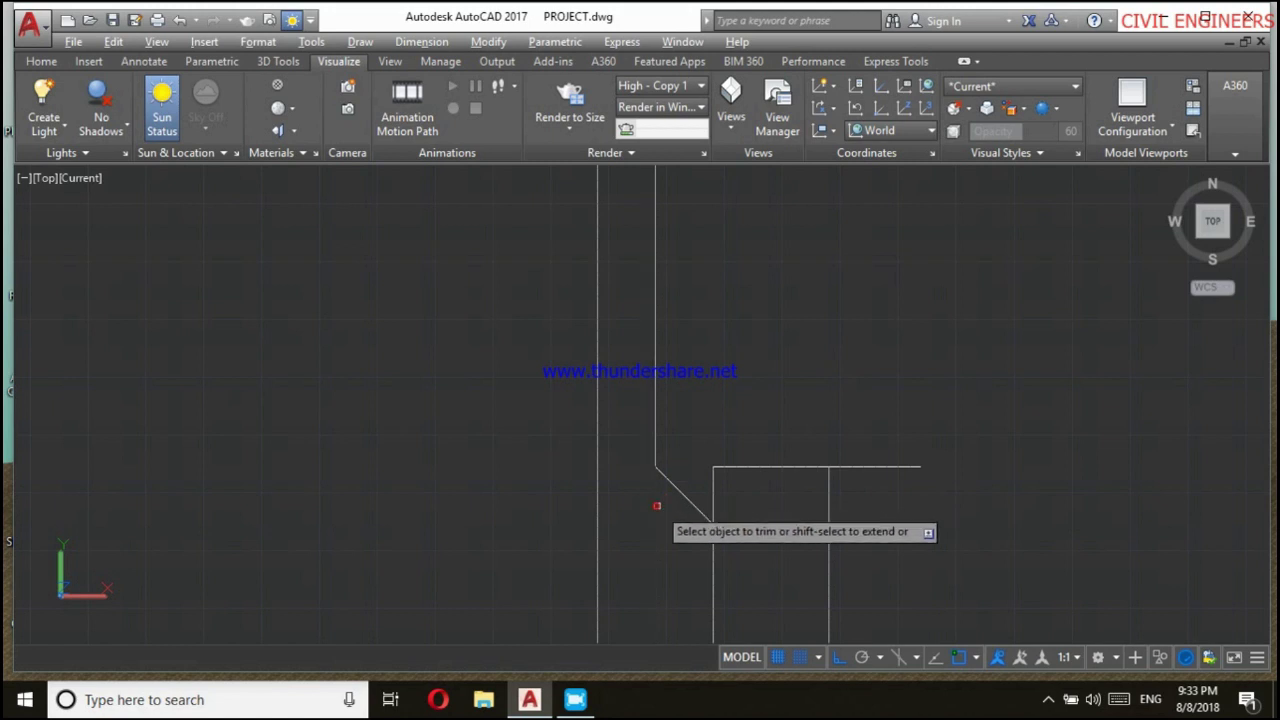
Trim the vertical line below the bend and the overhanging ends of the left line.
scroll(700, 500, "down", 2)
scroll(705, 505, "down", 2)
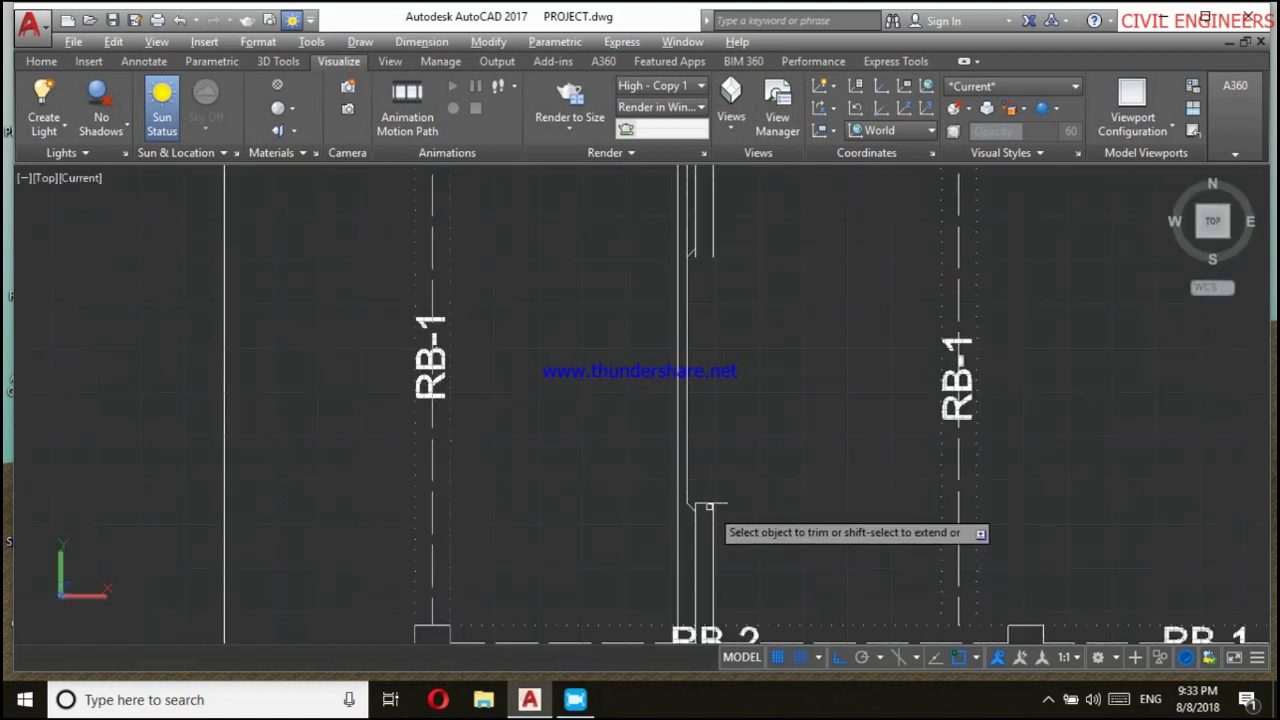
scroll(708, 503, "up", 3)
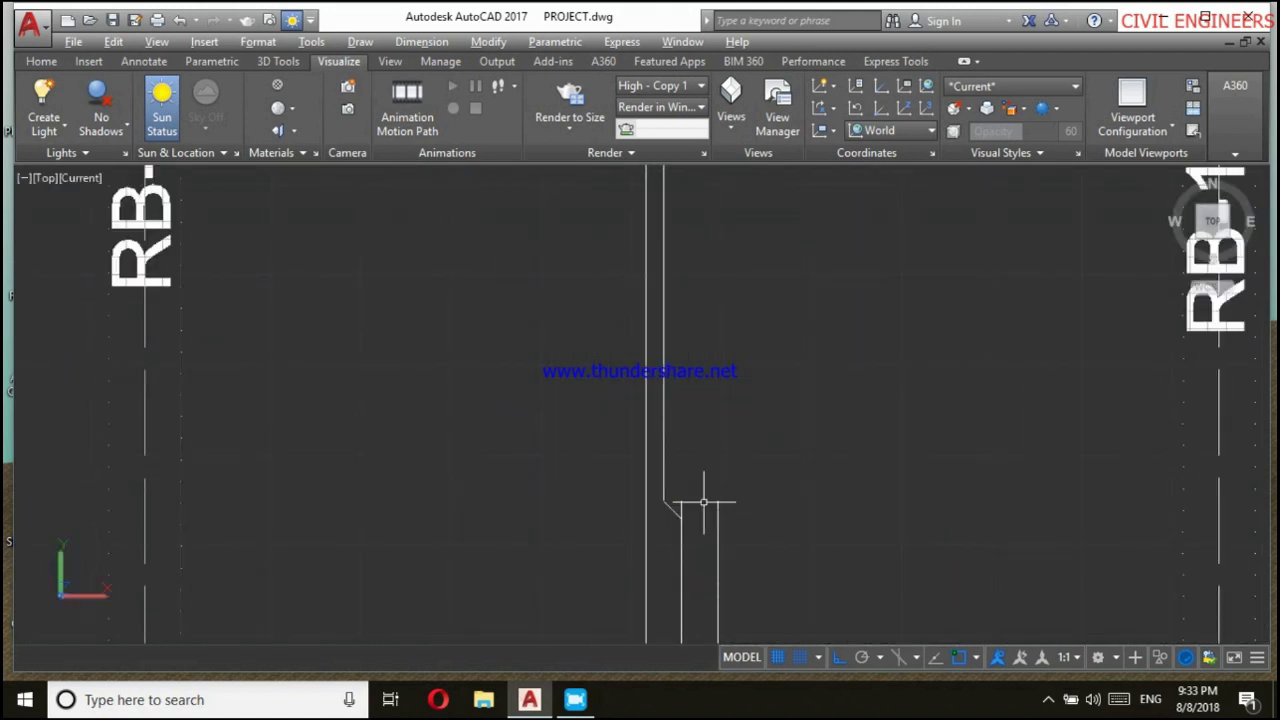
scroll(742, 472, "down", 2)
scroll(700, 480, "up", 2)
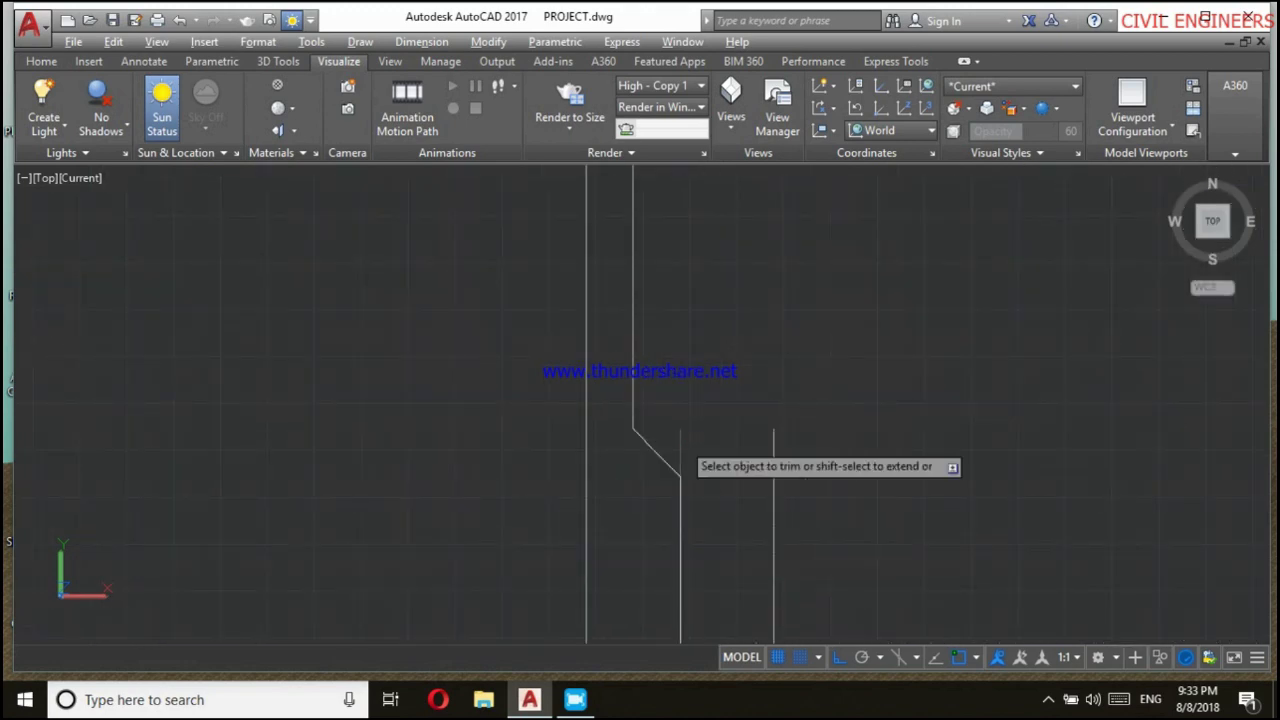
scroll(694, 500, "down", 3)
middle_click_drag(714, 171, 714, 314)
scroll(671, 405, "up", 4)
left_click(671, 405)
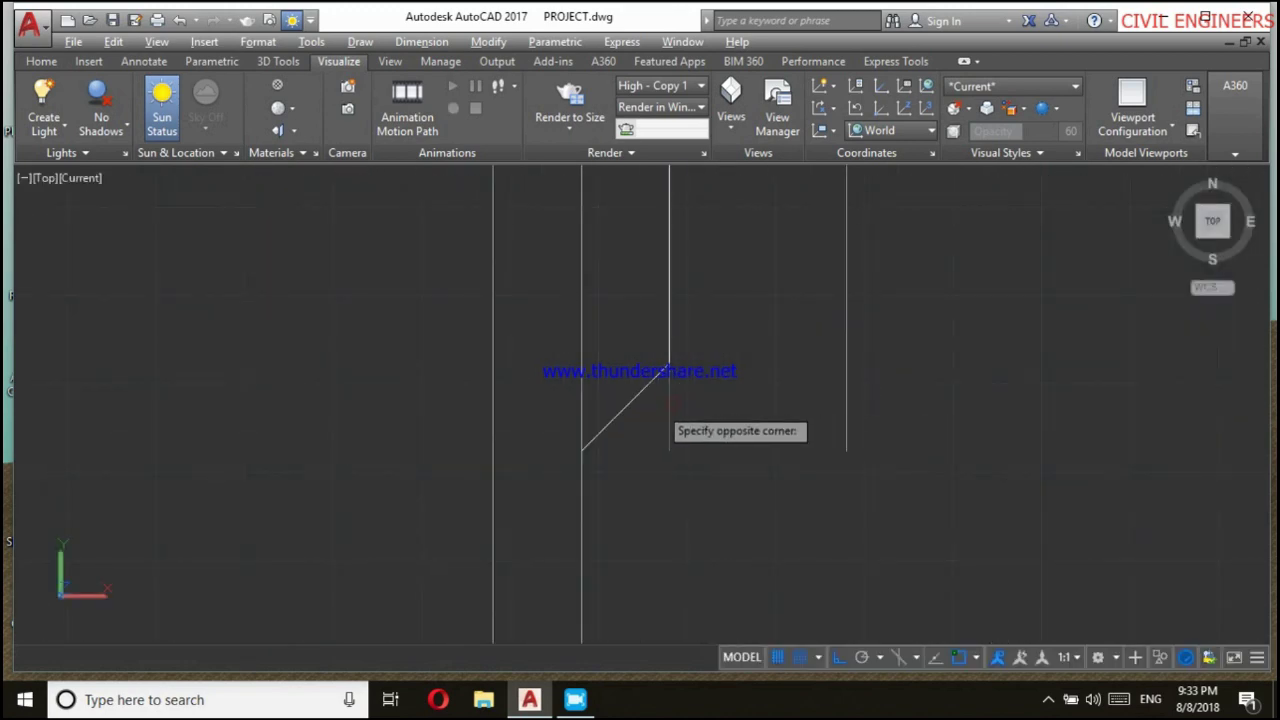
left_click(598, 353)
left_click(562, 300)
scroll(632, 420, "down", 4)
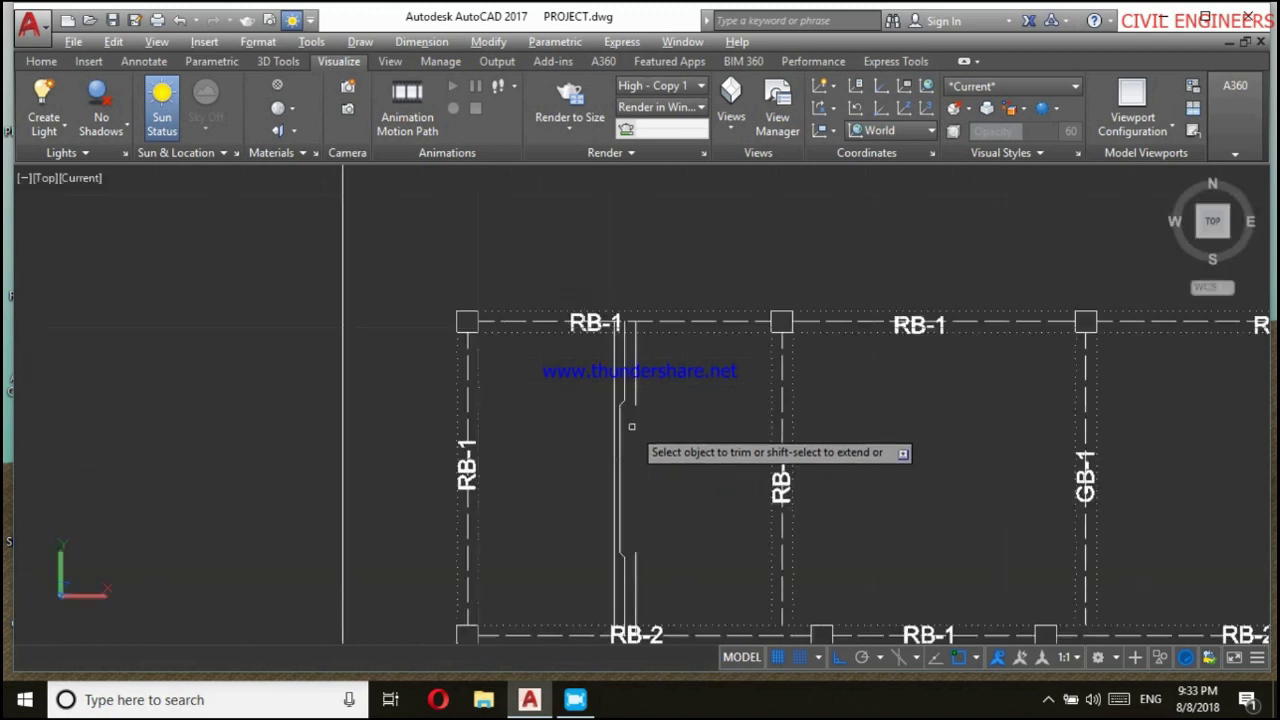
scroll(666, 398, "up", 2)
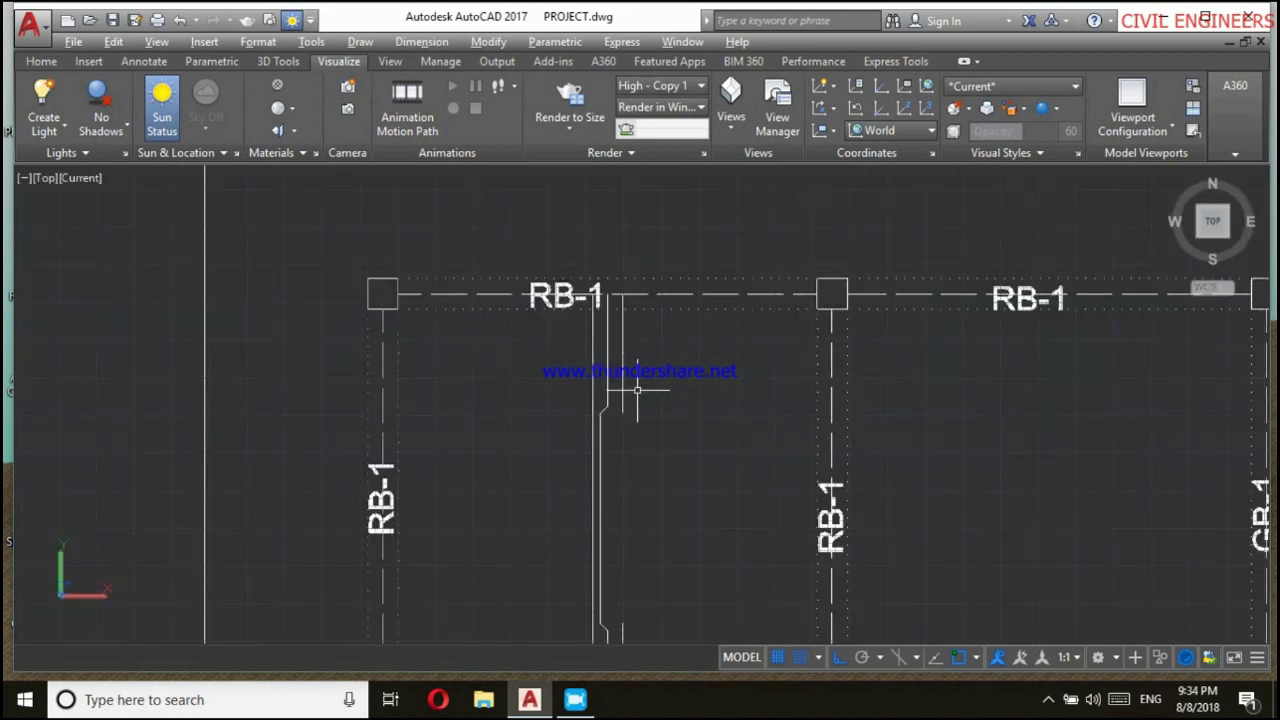
scroll(533, 402, "down", 2)
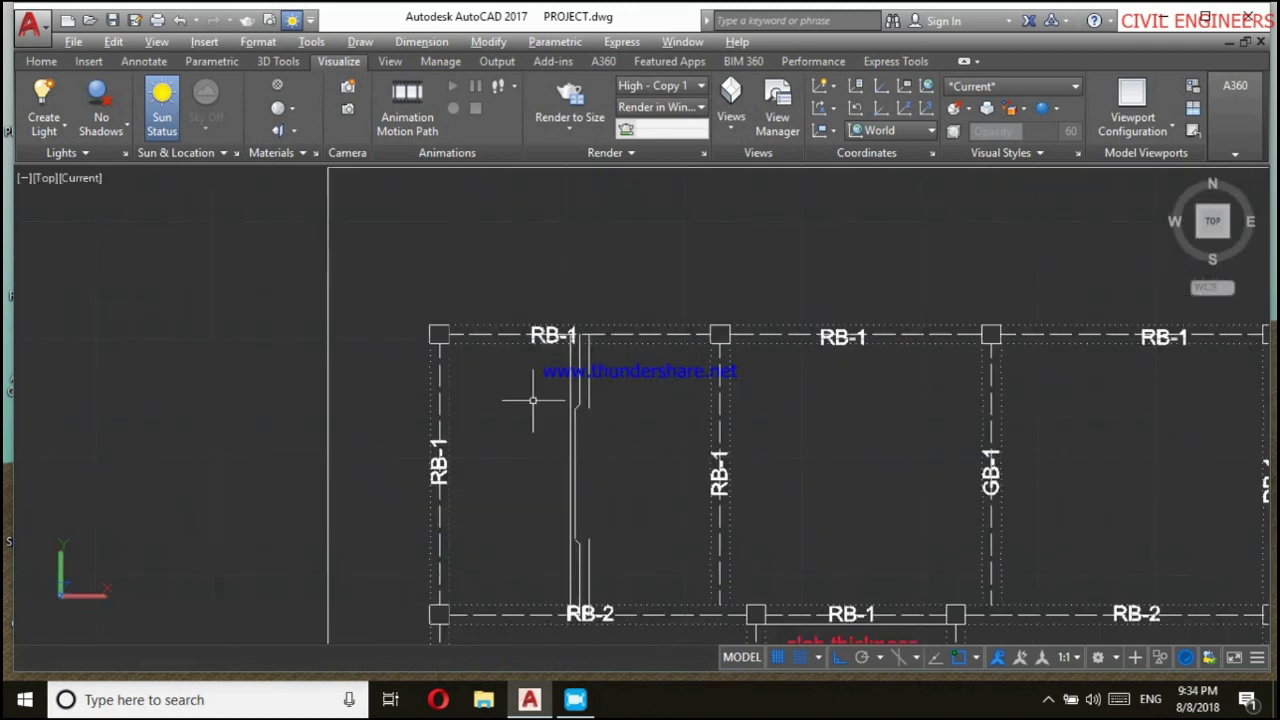
Window-select the cranked bar lines in the first bay.
left_click(607, 568)
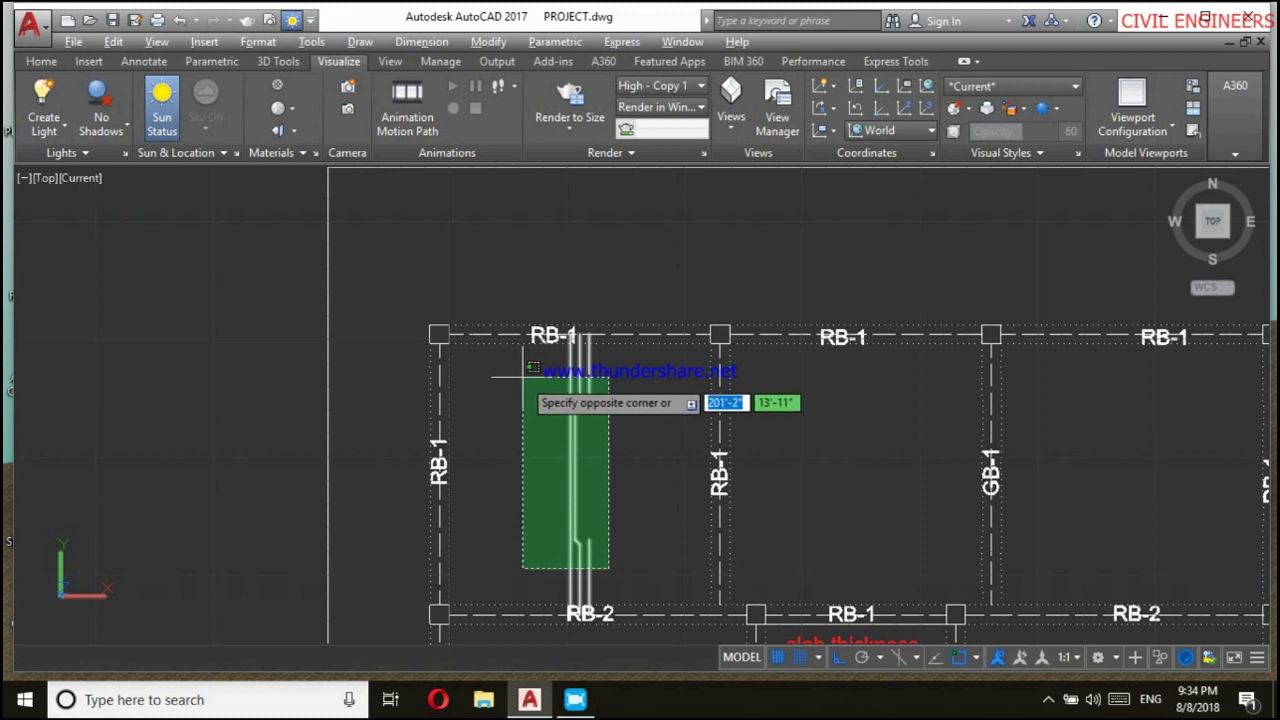
left_click(525, 377)
type("cop")
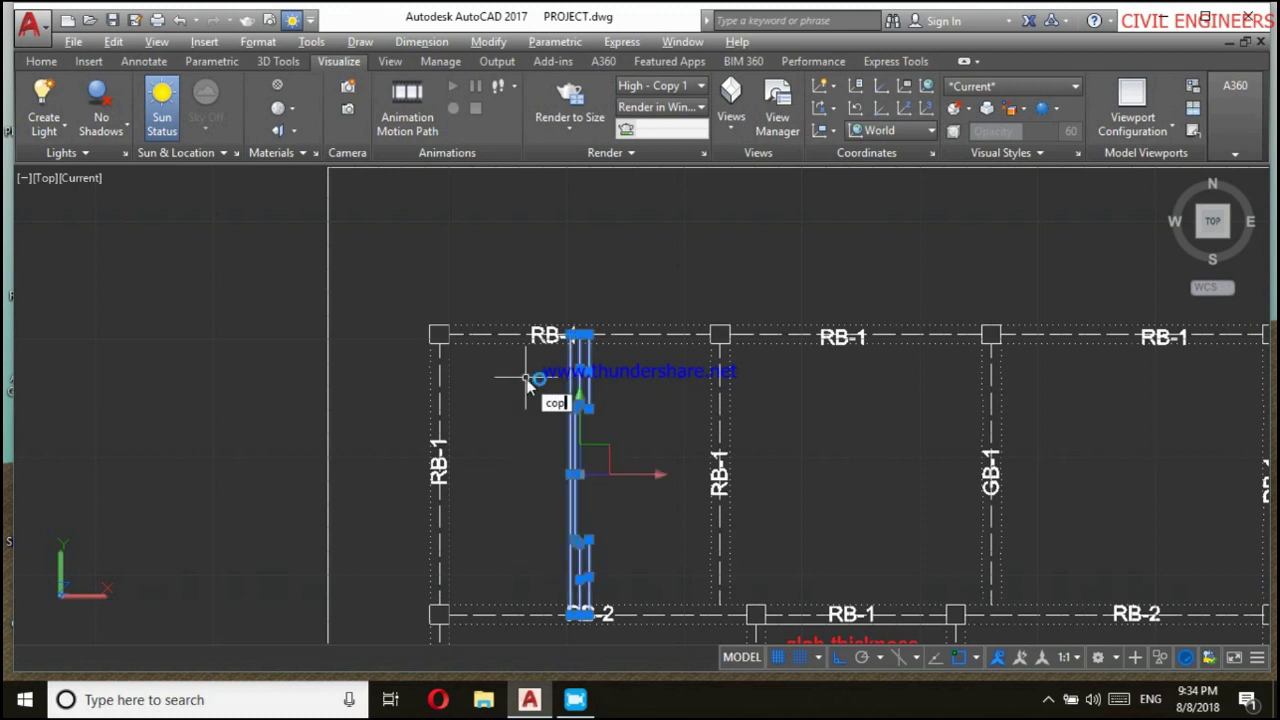
type("y")
key("Return")
scroll(540, 358, "up", 2)
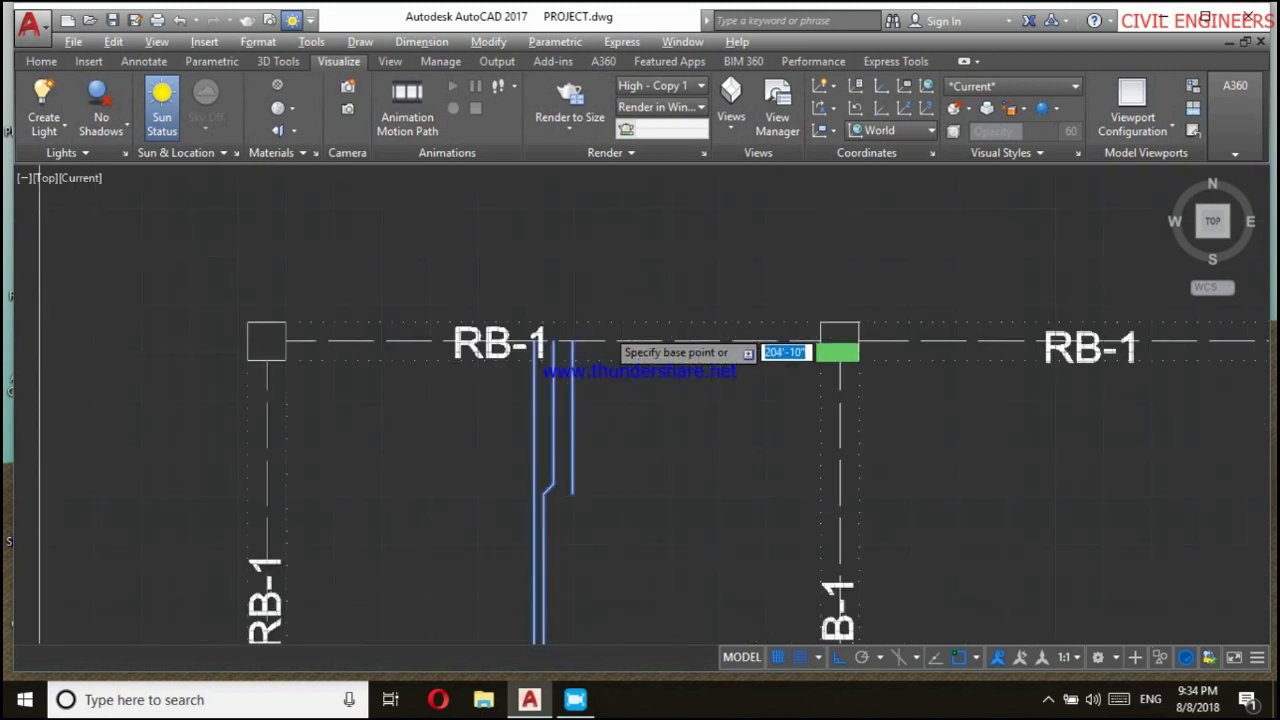
scroll(490, 355, "up", 2)
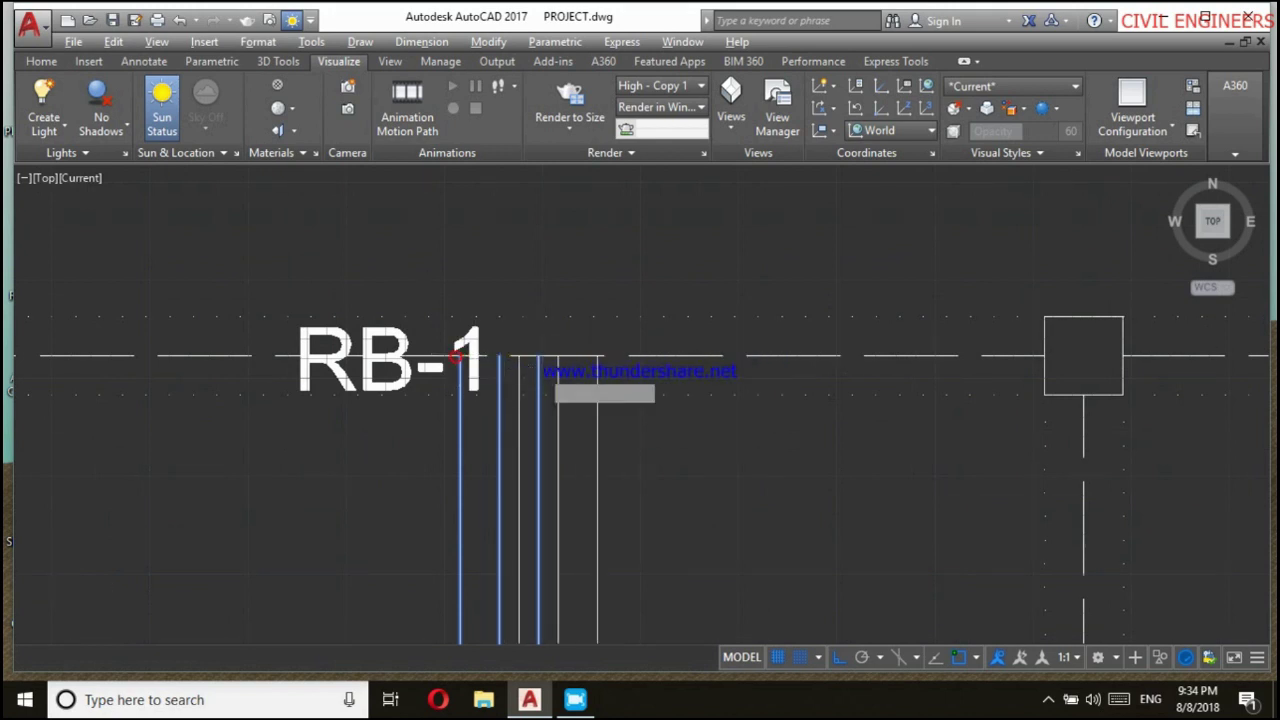
scroll(700, 366, "down", 4)
scroll(900, 368, "up", 3)
scroll(905, 378, "up", 3)
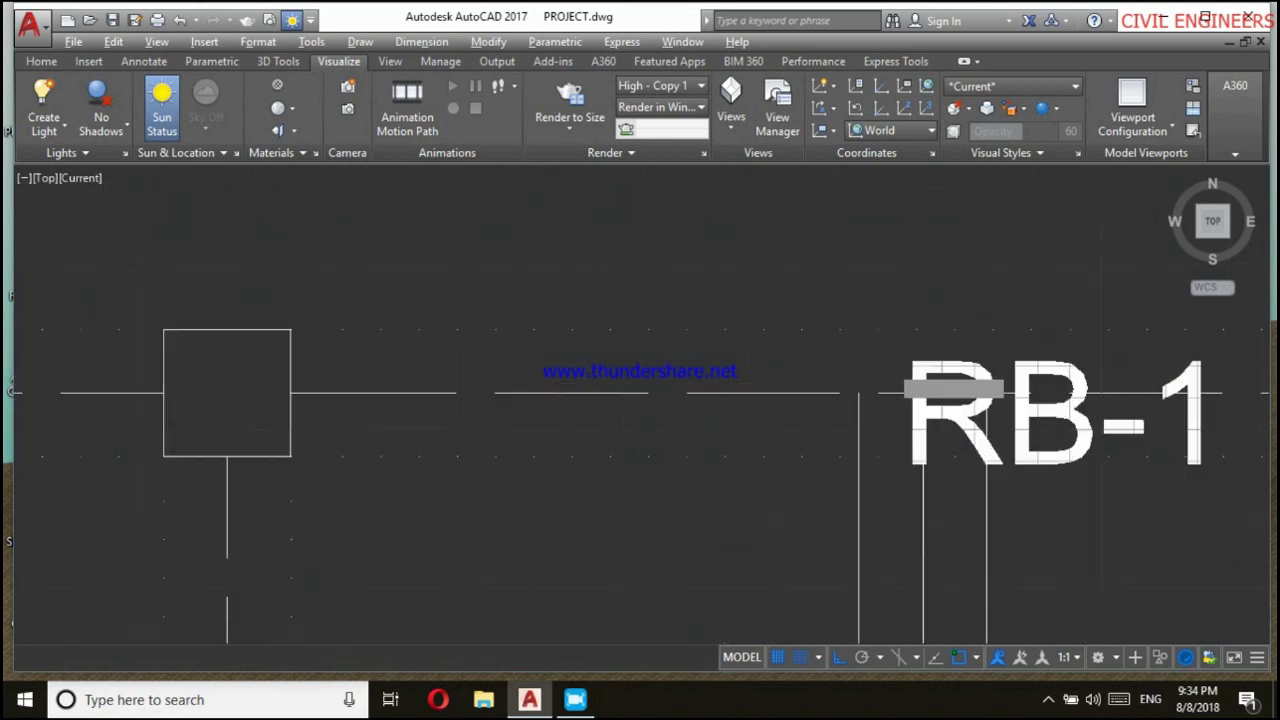
scroll(905, 378, "up", 2)
scroll(760, 395, "down", 3)
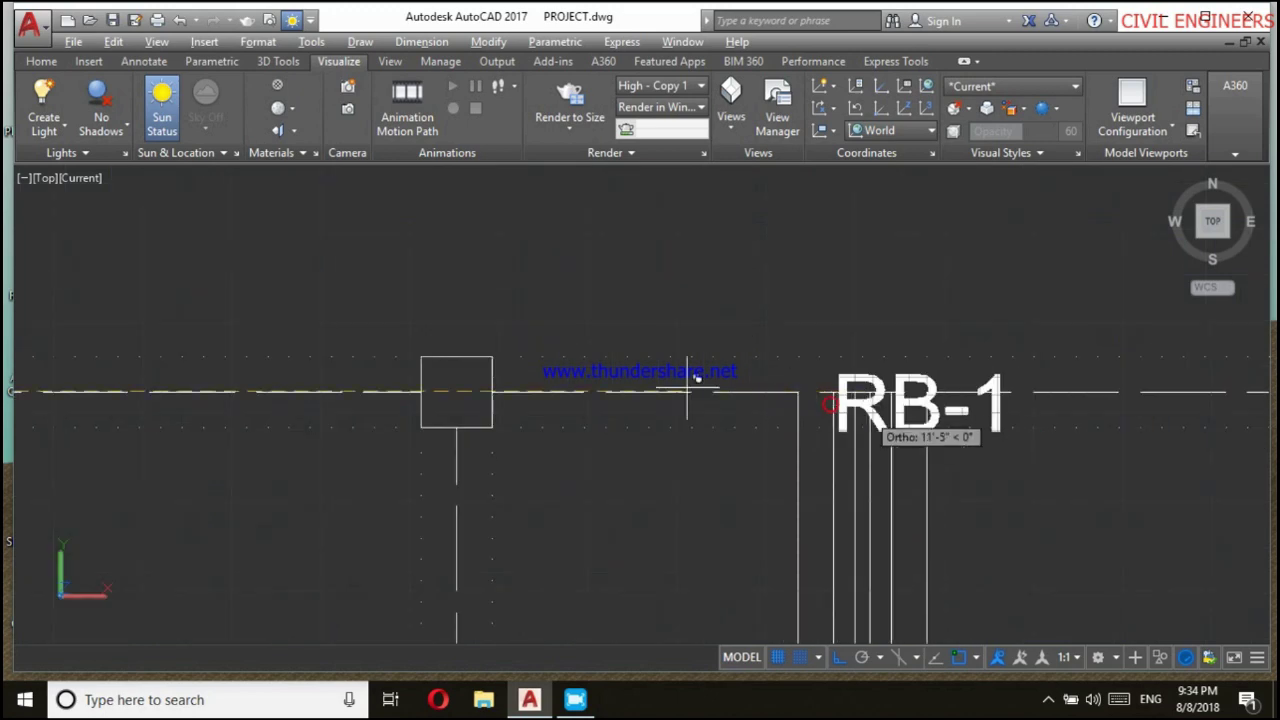
scroll(690, 378, "down", 4)
scroll(873, 378, "down", 2)
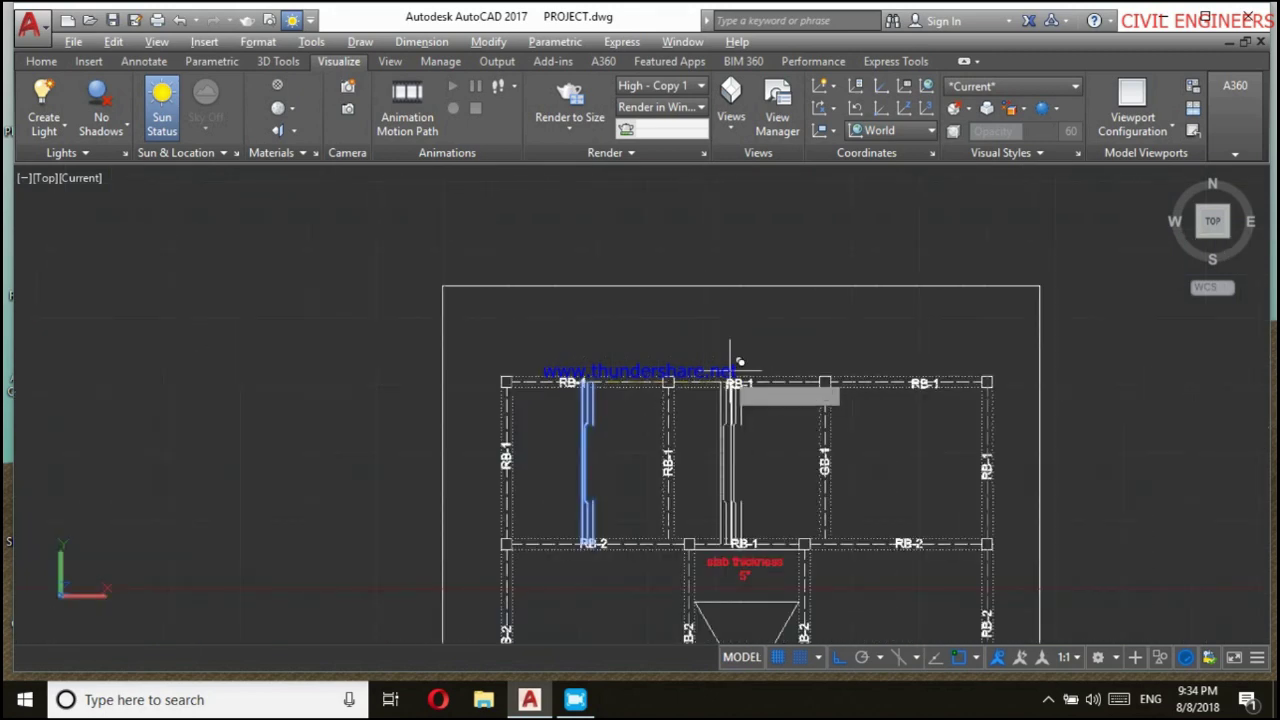
scroll(910, 375, "up", 4)
scroll(870, 375, "up", 3)
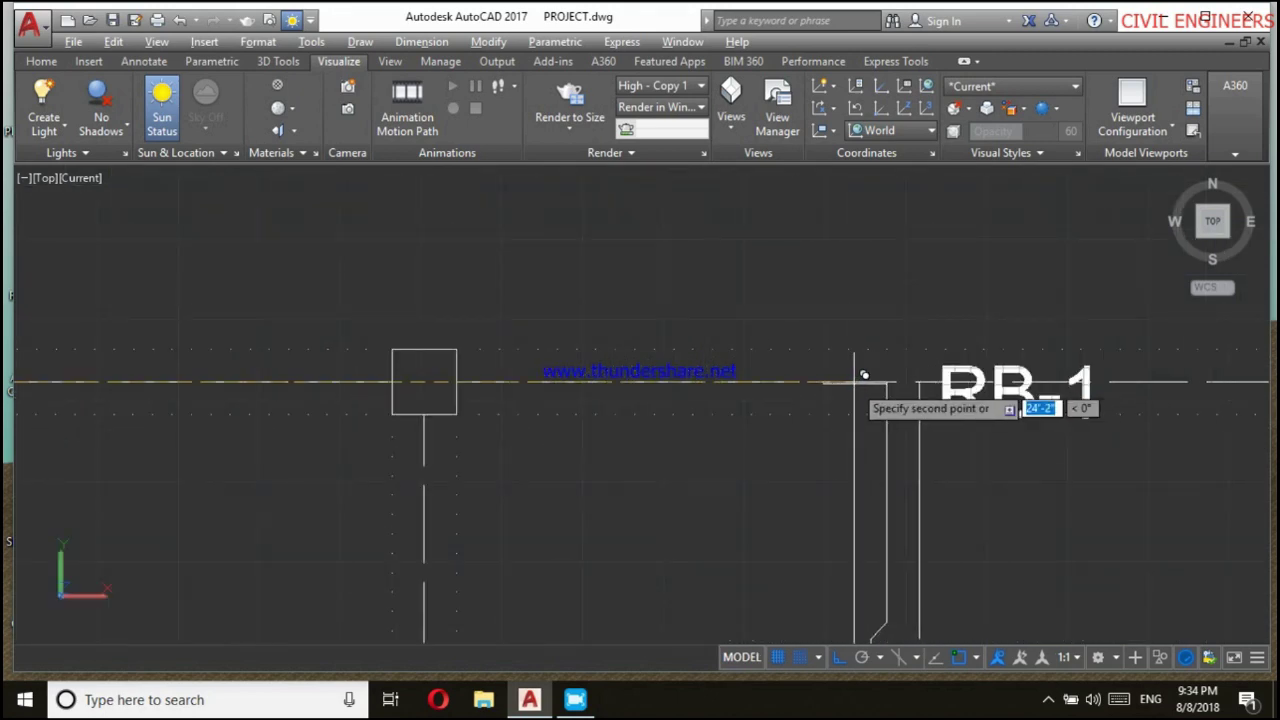
scroll(808, 364, "down", 4)
scroll(815, 360, "down", 5)
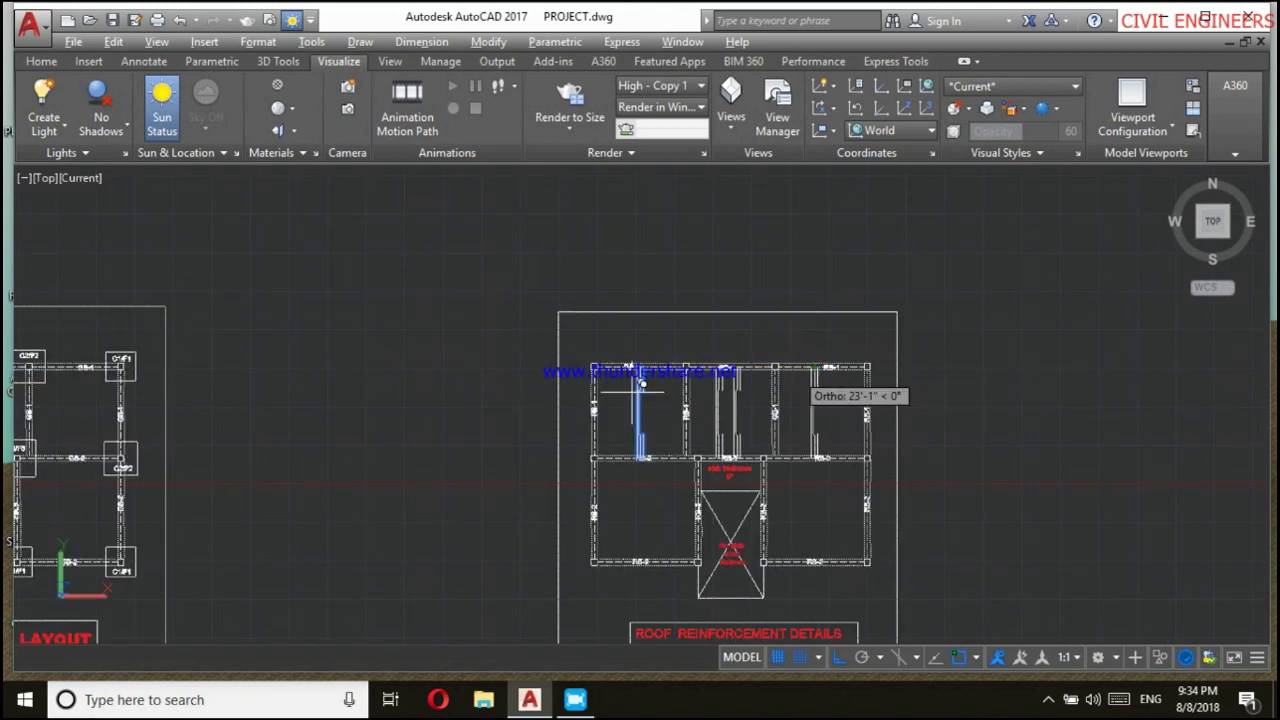
scroll(642, 390, "up", 2)
Start COPY on the selected cranked bar and pick its base point.
middle_click_drag(703, 487, 583, 487)
type("opy")
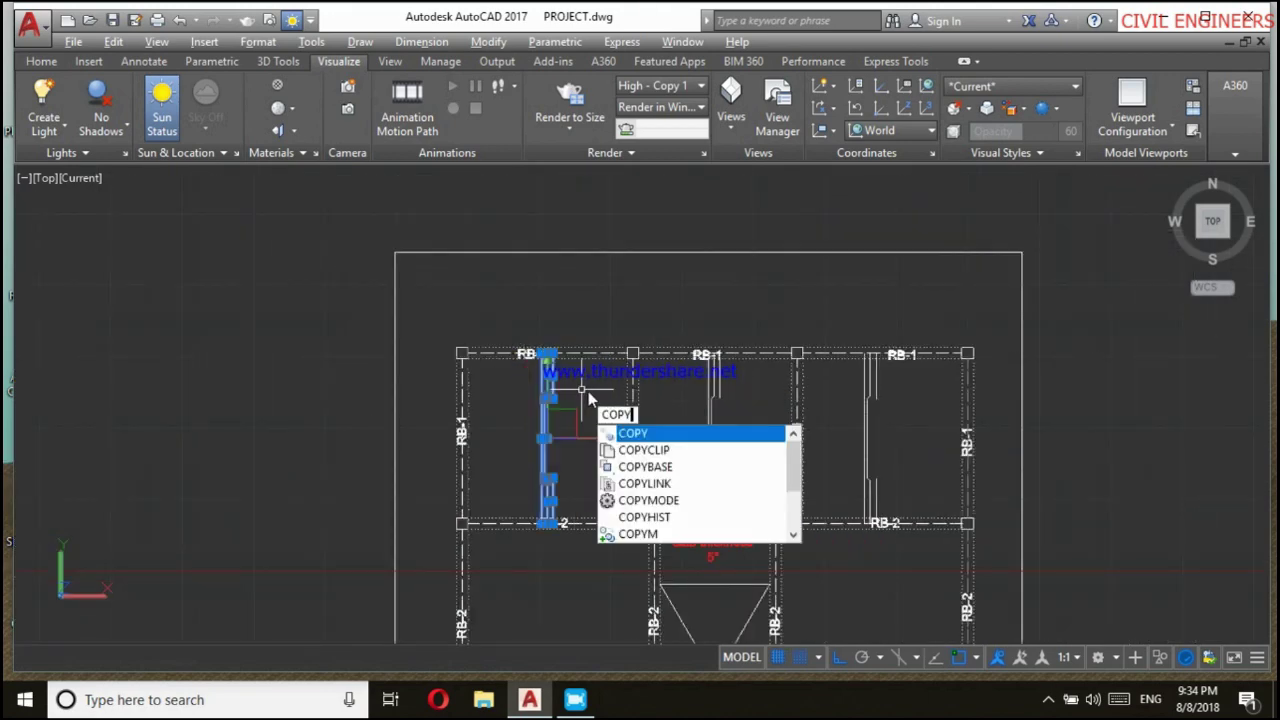
key("Return")
scroll(588, 391, "up", 3)
left_click(523, 366)
scroll(523, 366, "down", 3)
scroll(166, 491, "up", 2)
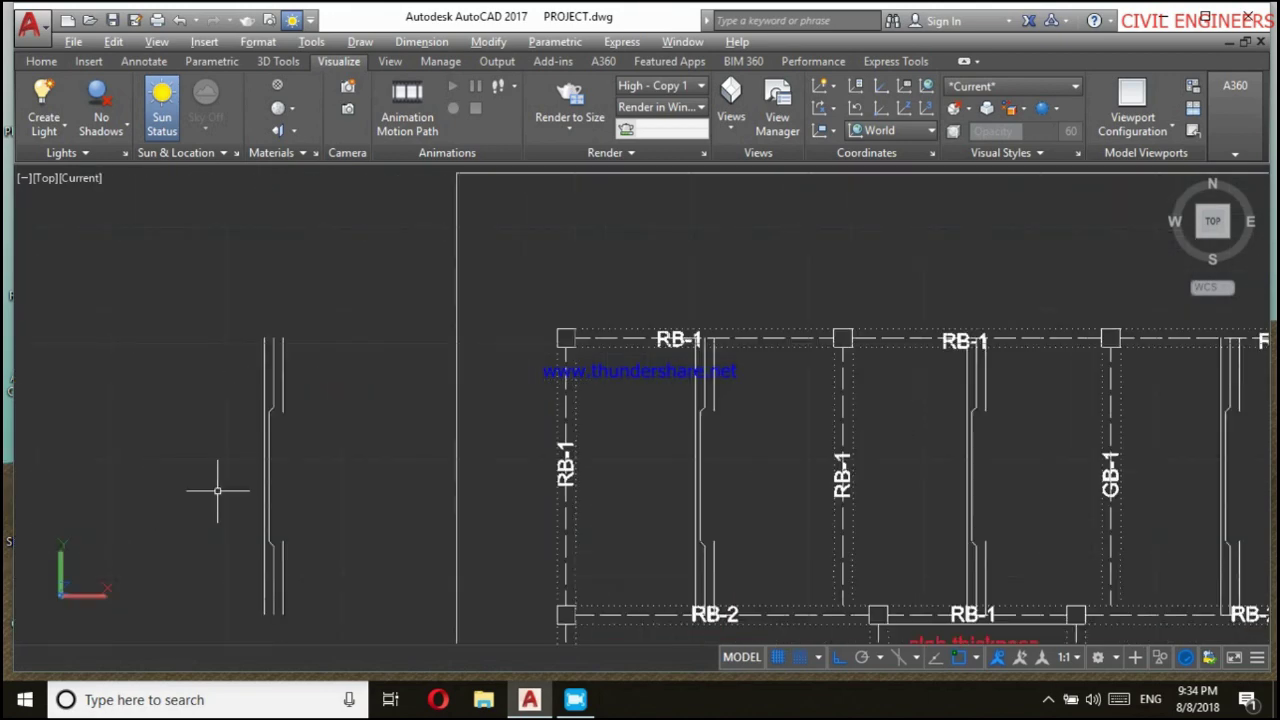
Rotate the spare cranked bar 90° about its top end so it lies horizontally.
type("o")
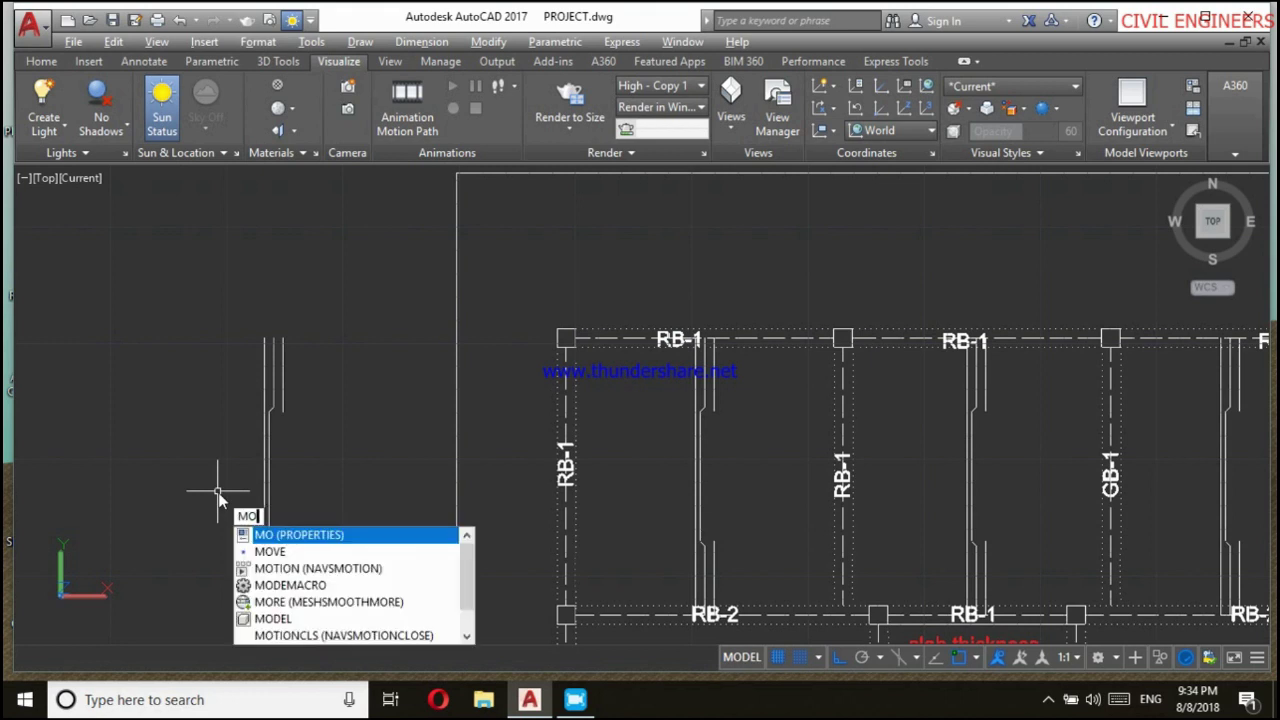
key("Escape")
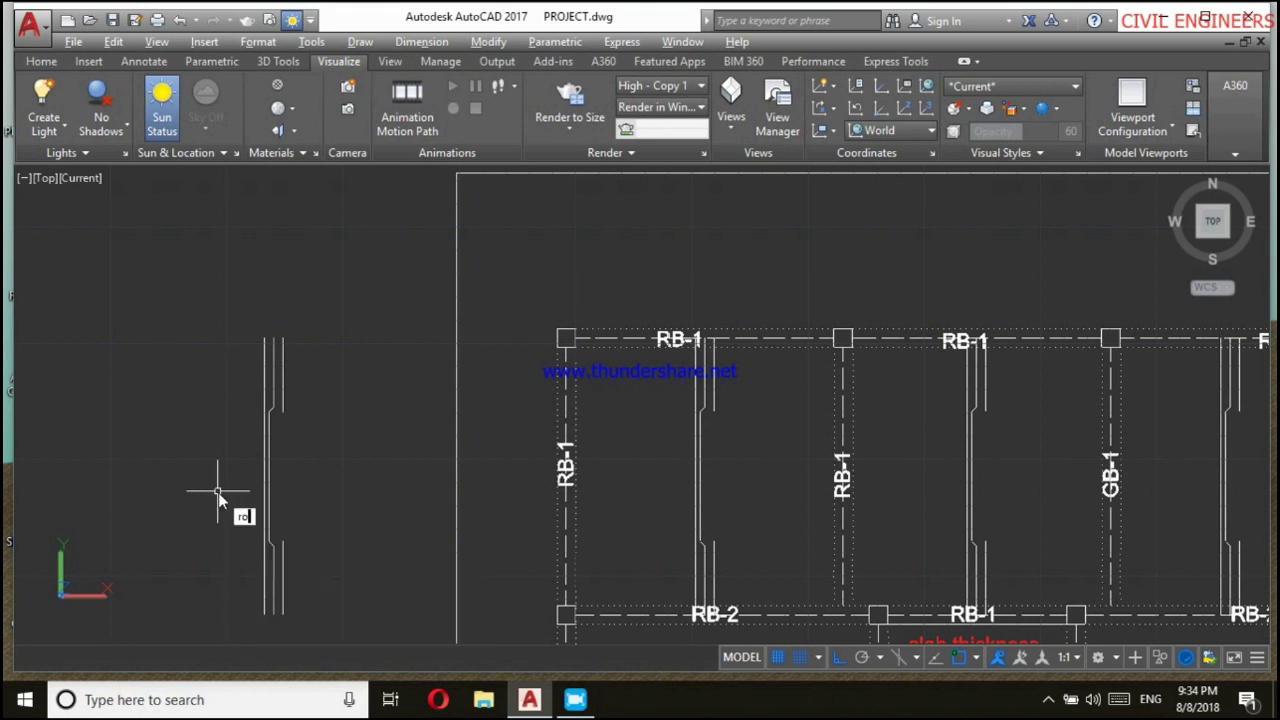
type("tate")
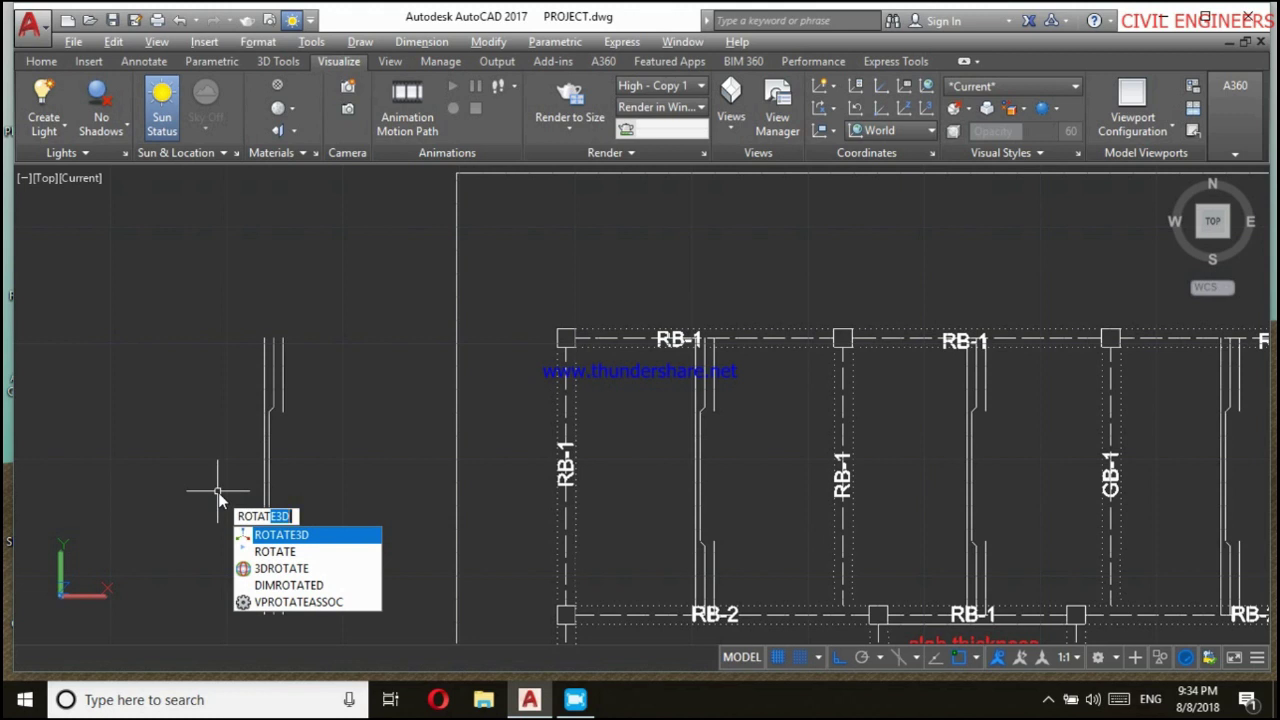
left_click(380, 546)
scroll(360, 456, "down", 2)
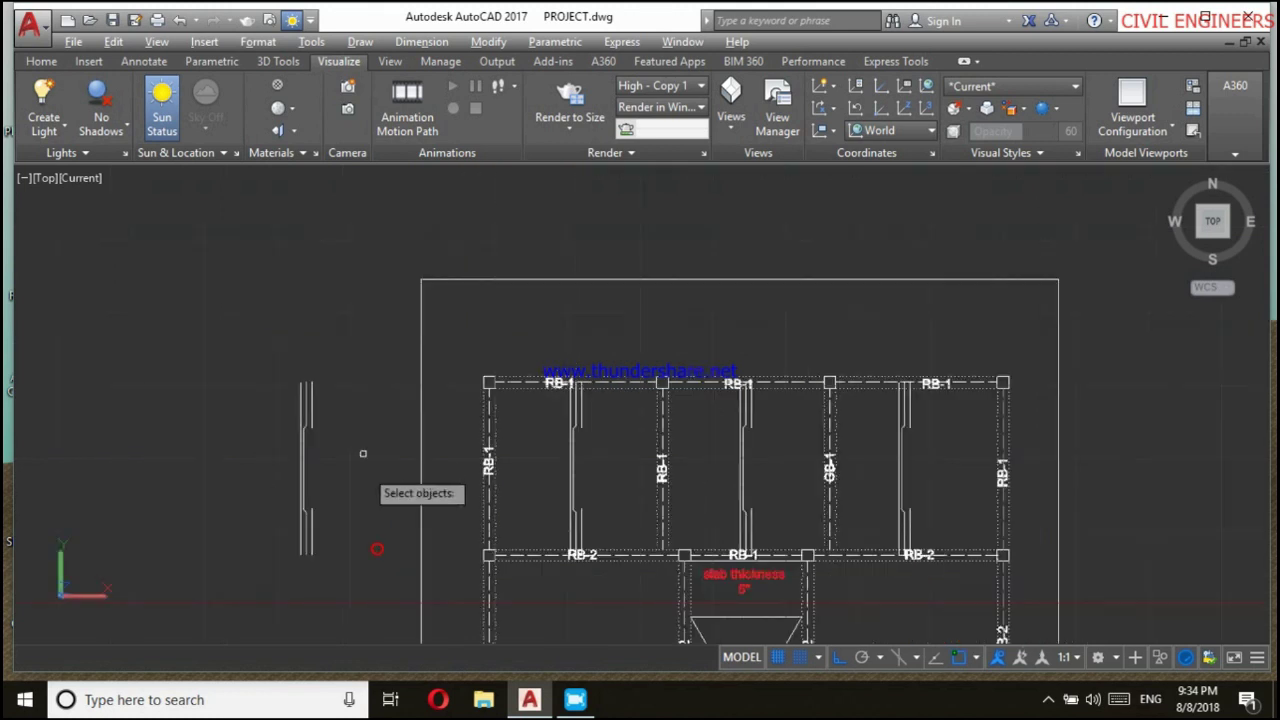
left_click(320, 587)
left_click(283, 325)
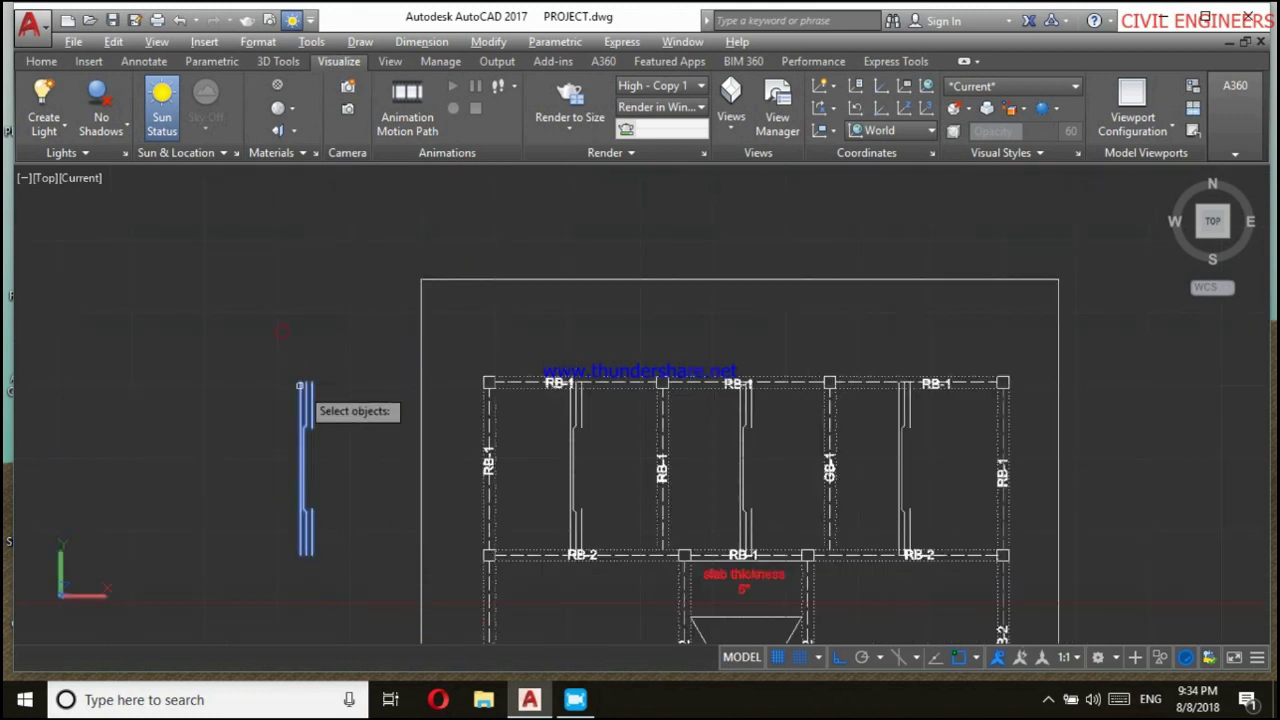
left_click(300, 383)
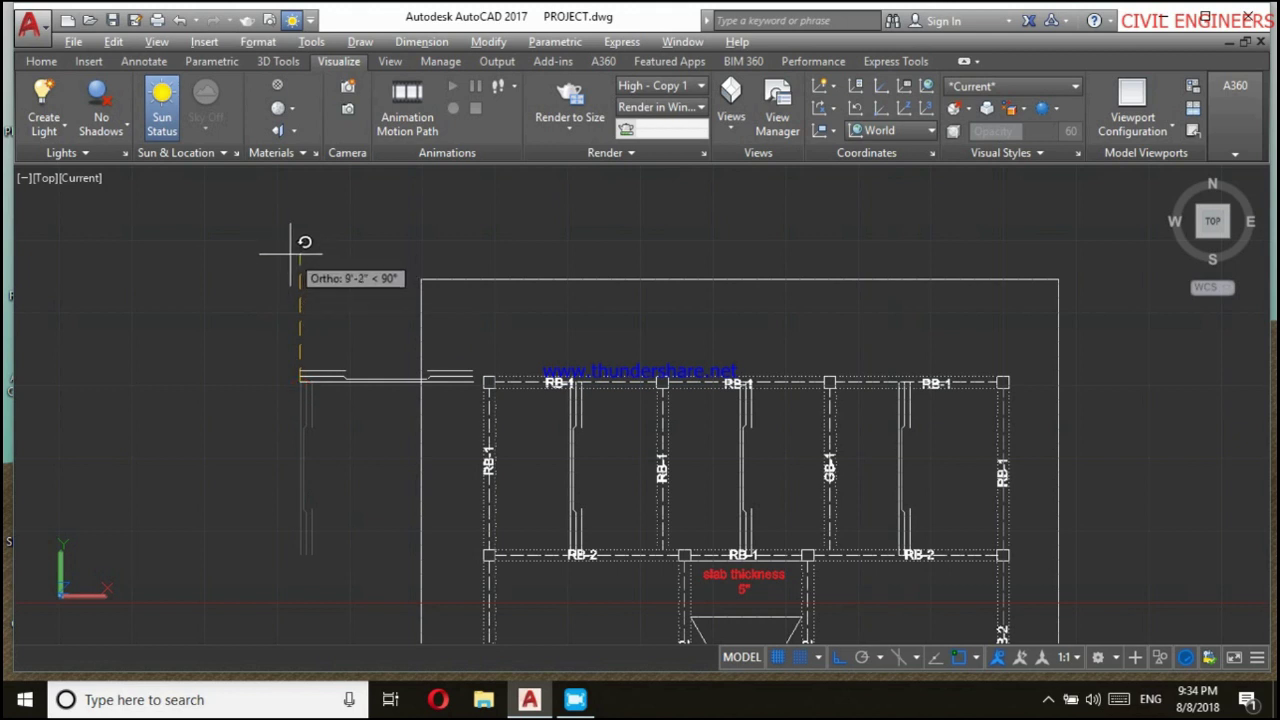
left_click(291, 254)
Window-select the rotated horizontal bar lines.
scroll(351, 349, "up", 2)
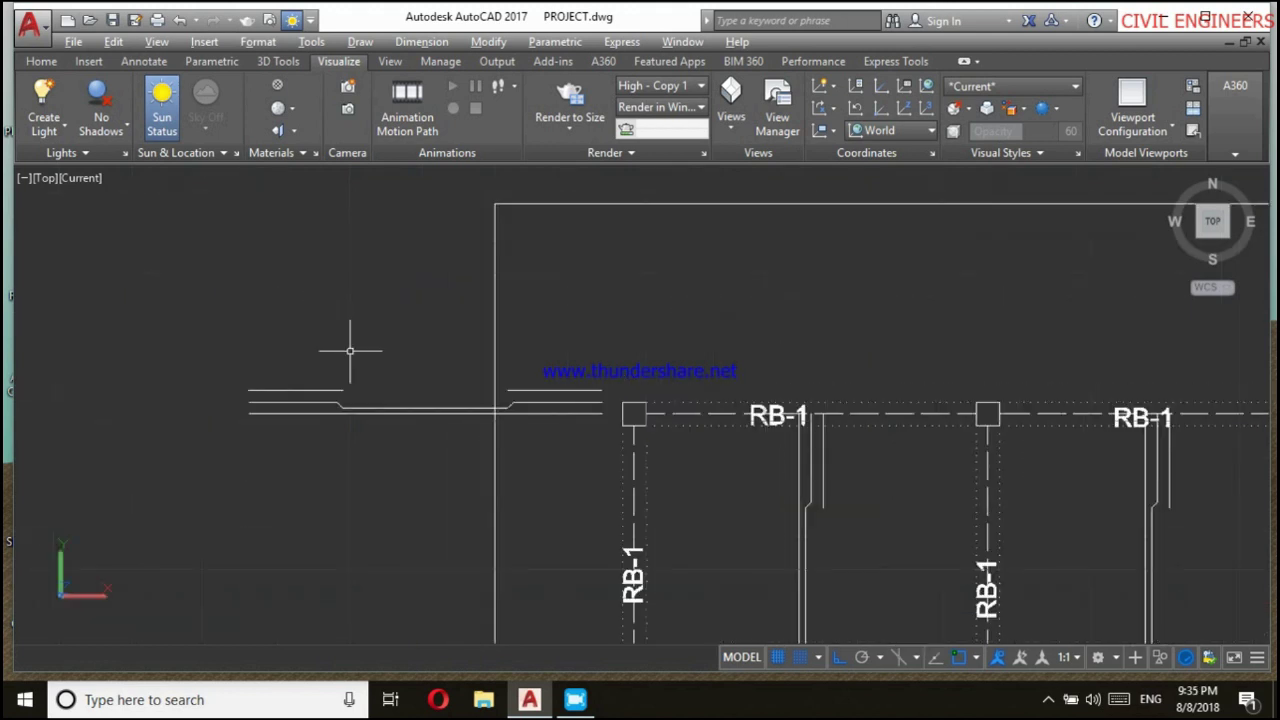
scroll(390, 349, "up", 3)
left_click(786, 471)
left_click(671, 286)
left_click(400, 527)
Finish selecting all the horizontal bar lines, cancelling an accidental Move.
left_click(263, 385)
right_click(265, 385)
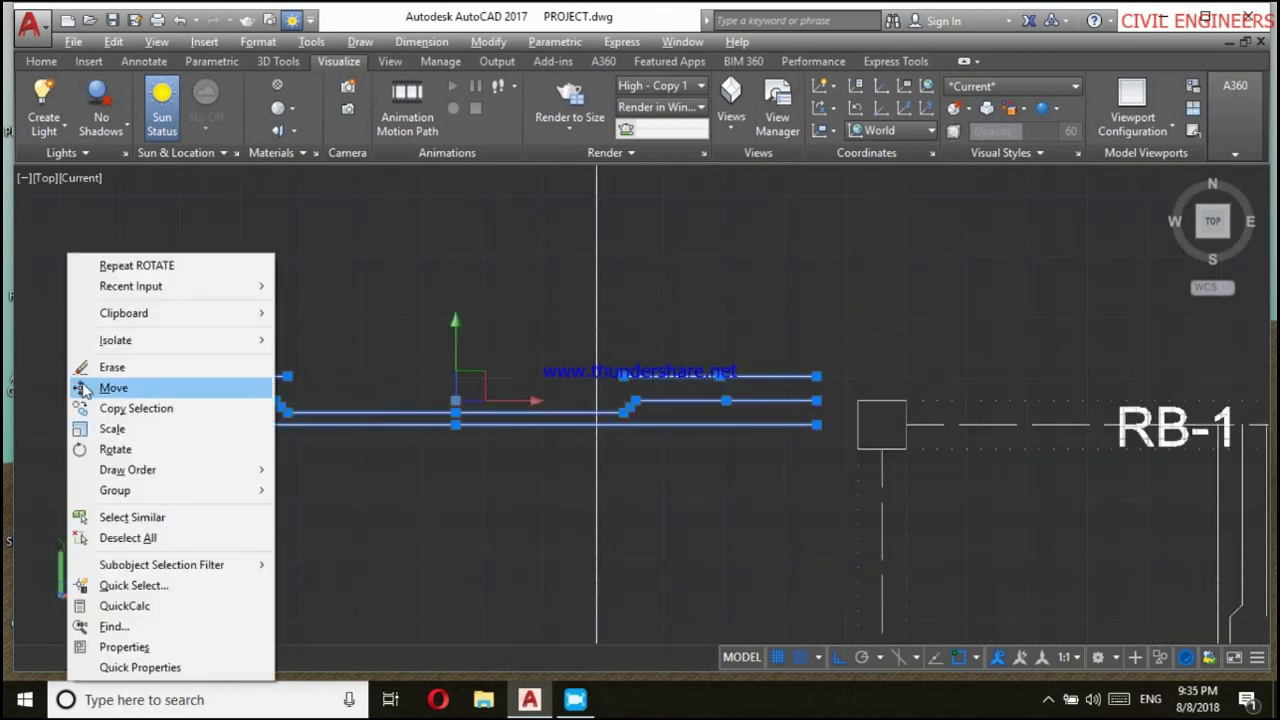
left_click(115, 380)
key("Escape")
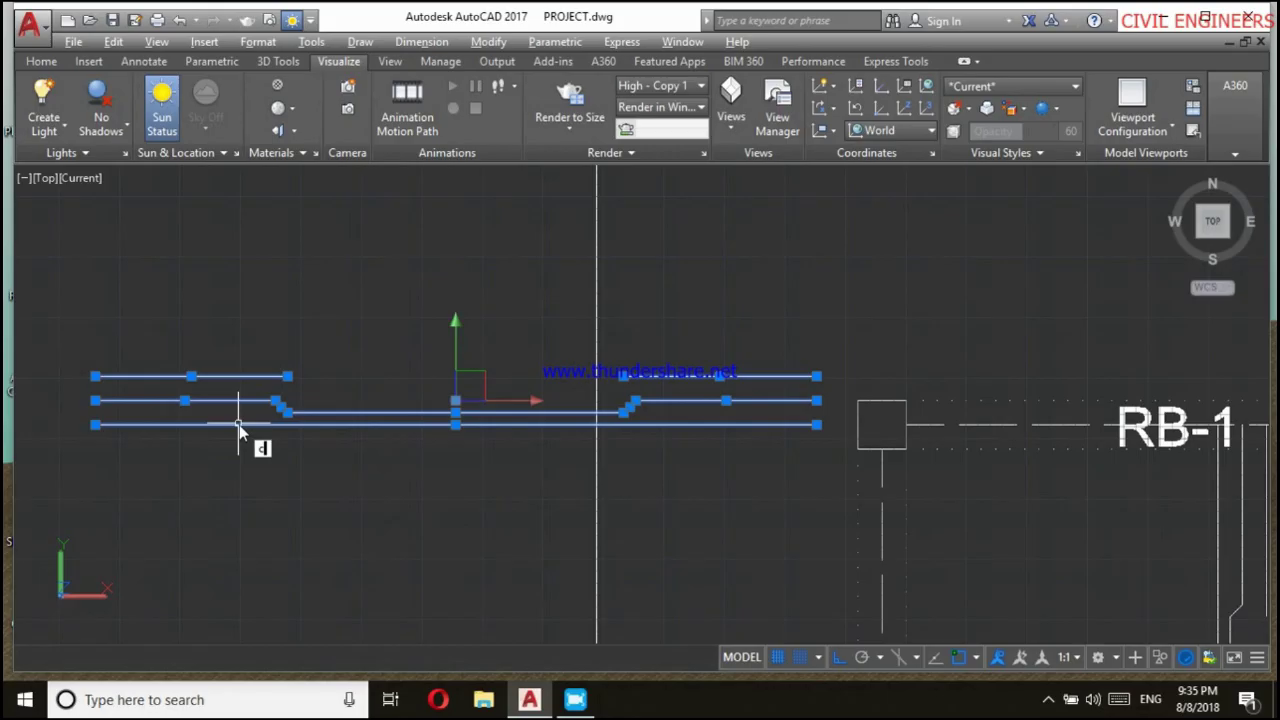
Start copying the horizontal cranked bar from a base point at its end.
key("Return")
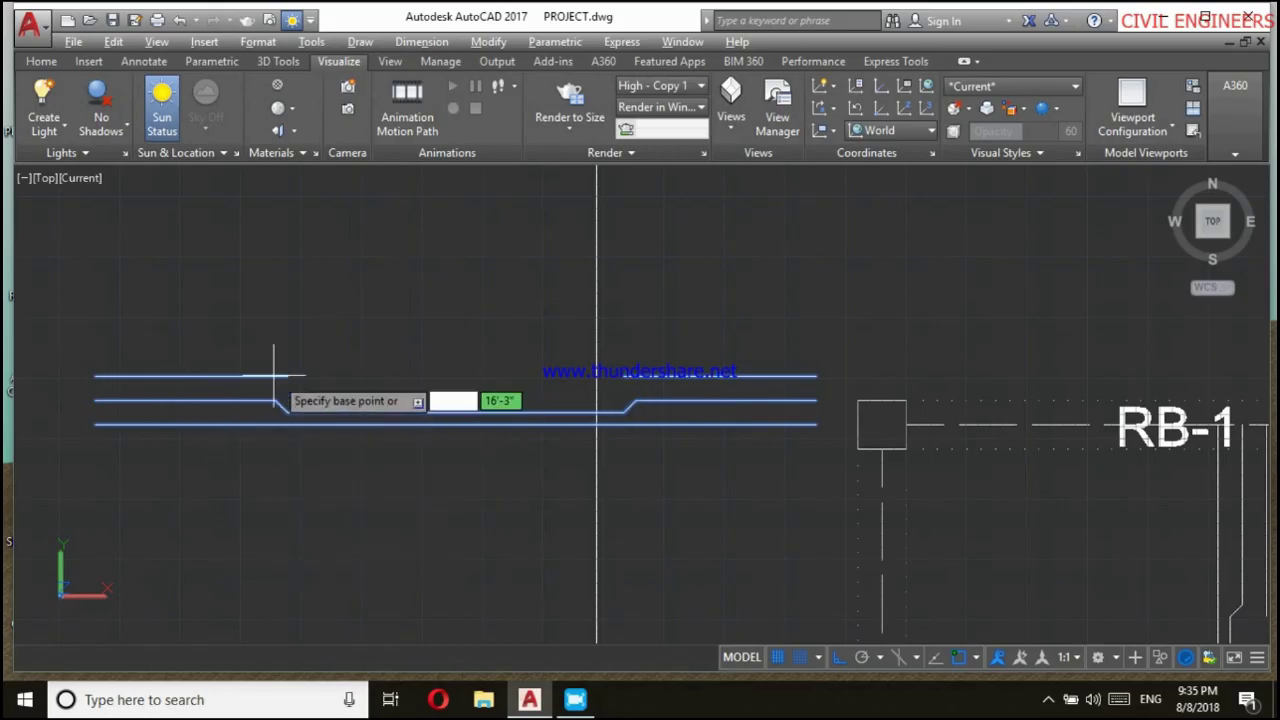
left_click(94, 376)
scroll(100, 376, "down", 3)
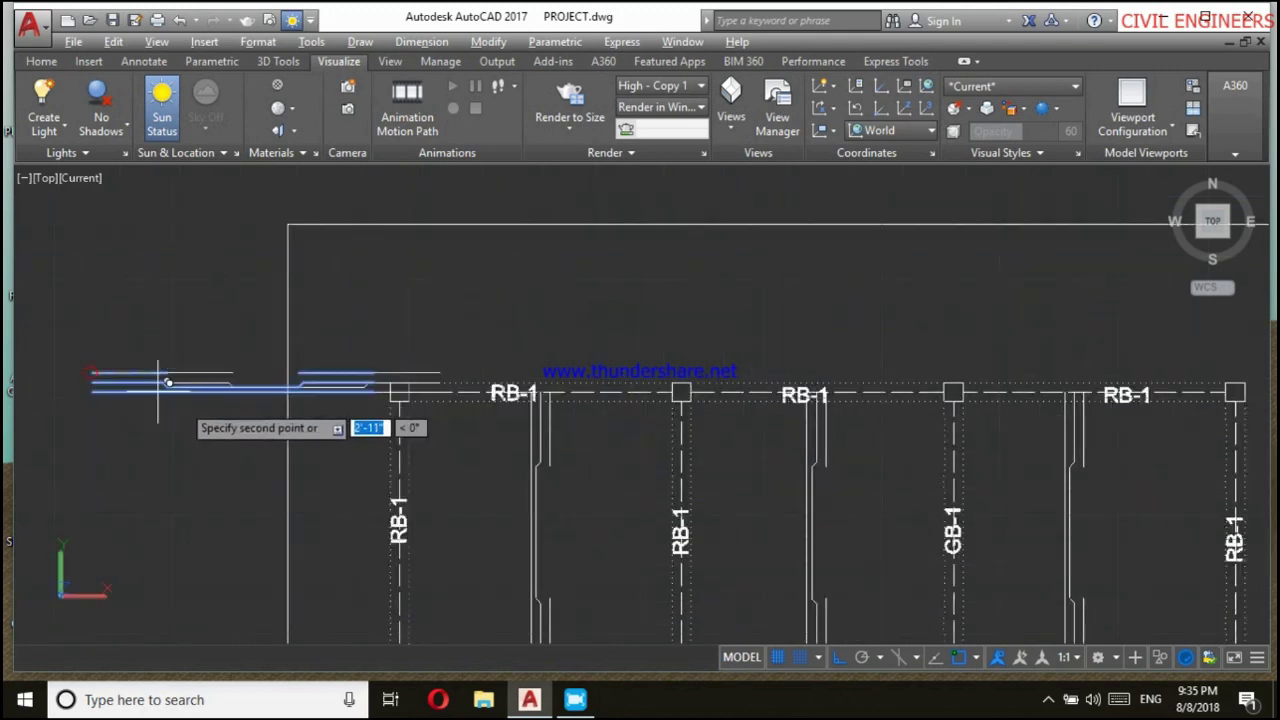
scroll(300, 425, "down", 6)
scroll(306, 420, "up", 4)
scroll(343, 471, "up", 1)
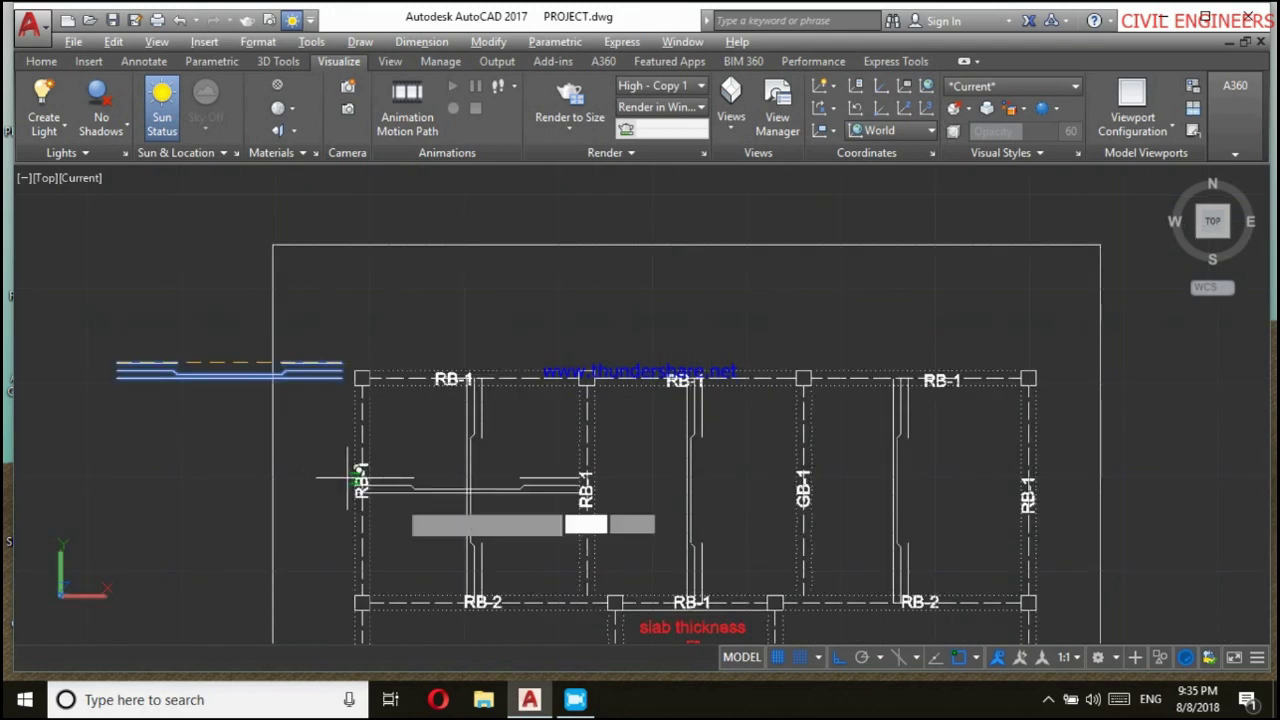
scroll(357, 480, "up", 3)
scroll(368, 480, "up", 2)
scroll(370, 490, "up", 2)
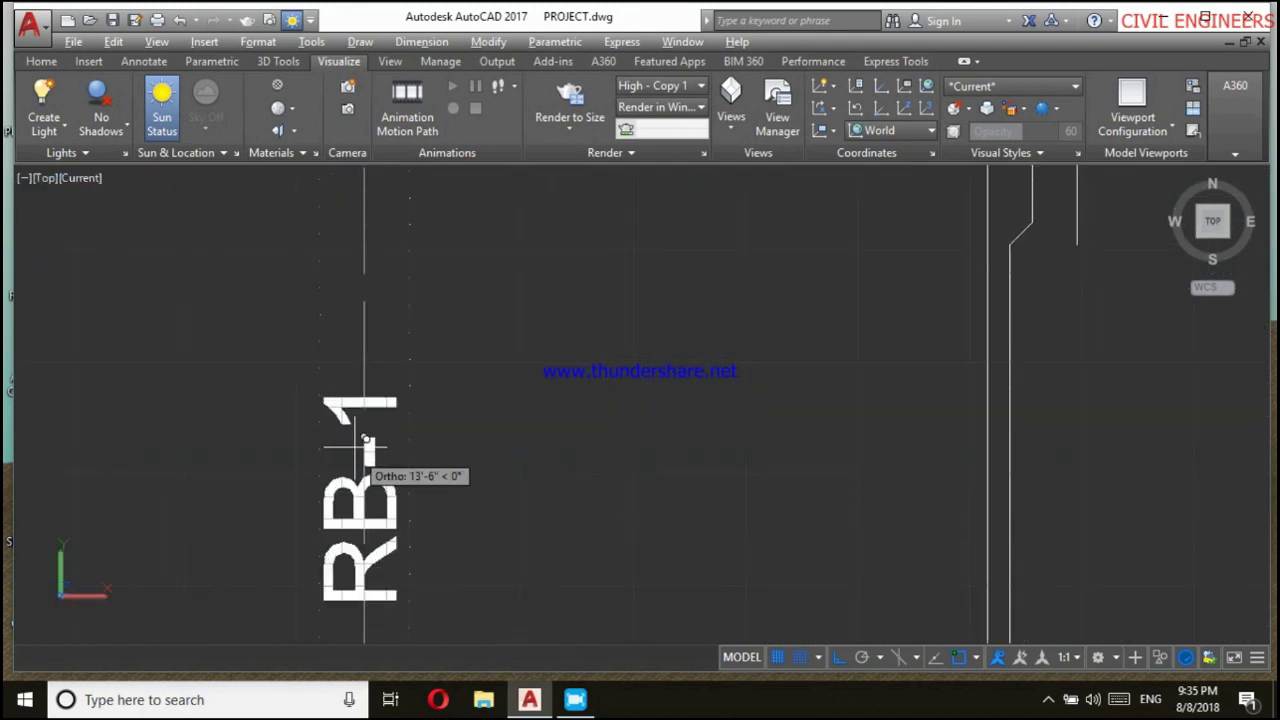
scroll(335, 440, "down", 5)
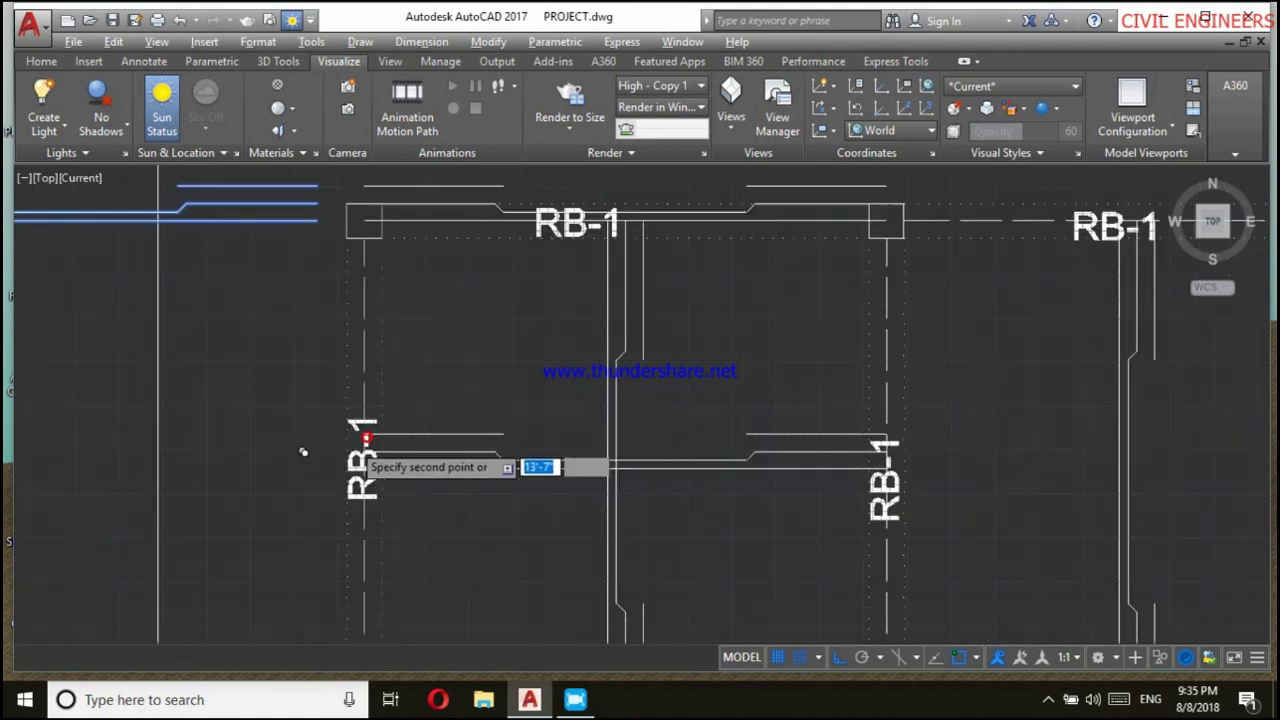
scroll(355, 450, "down", 2)
scroll(720, 455, "up", 2)
scroll(654, 434, "up", 1)
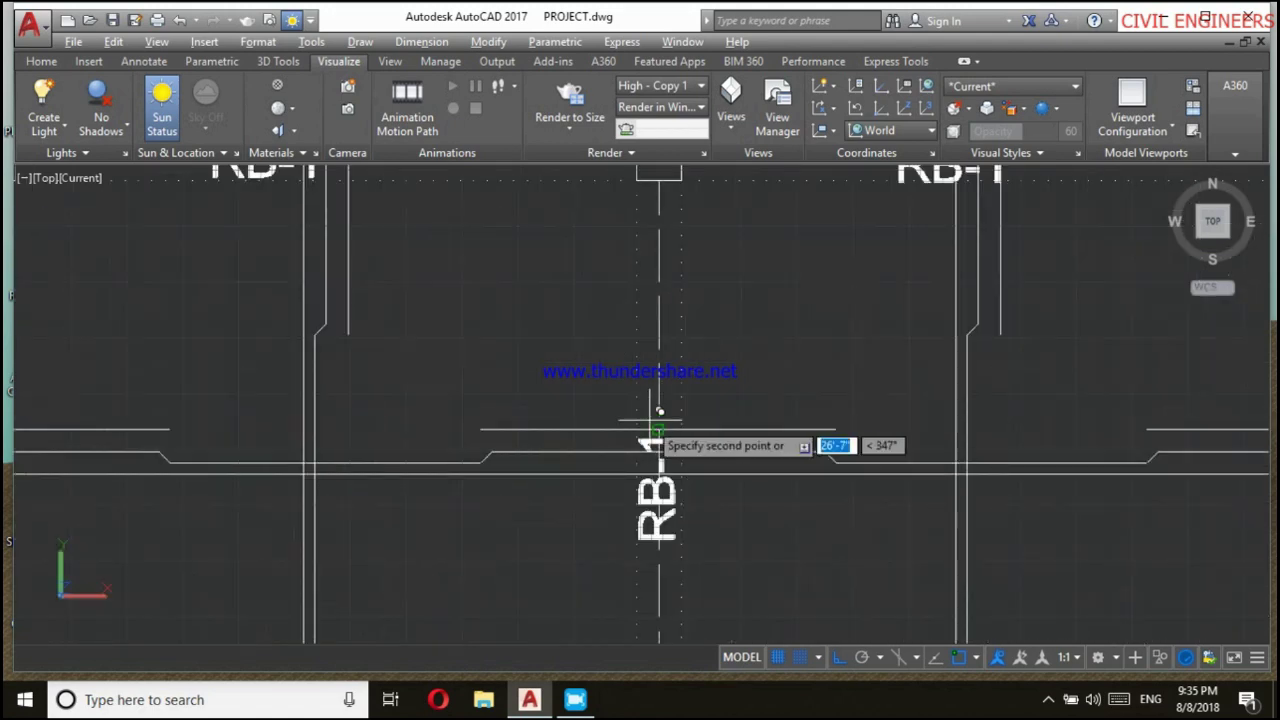
scroll(651, 440, "down", 3)
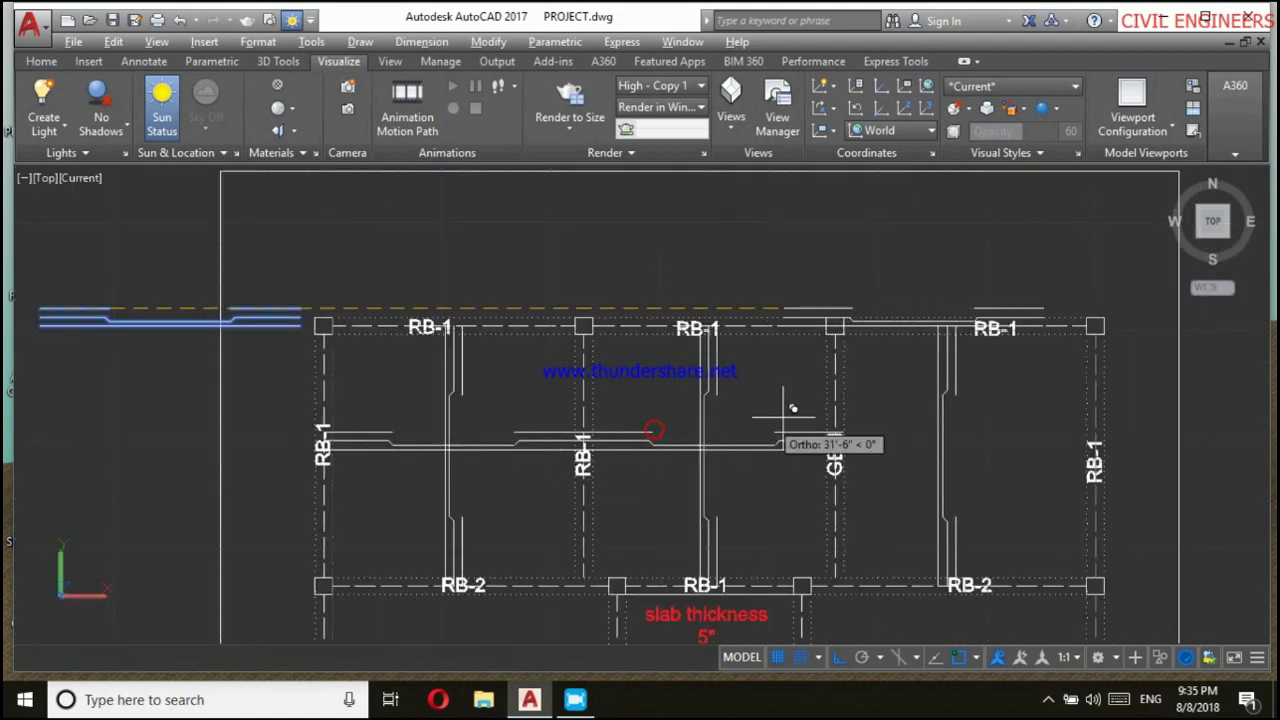
scroll(850, 405, "up", 3)
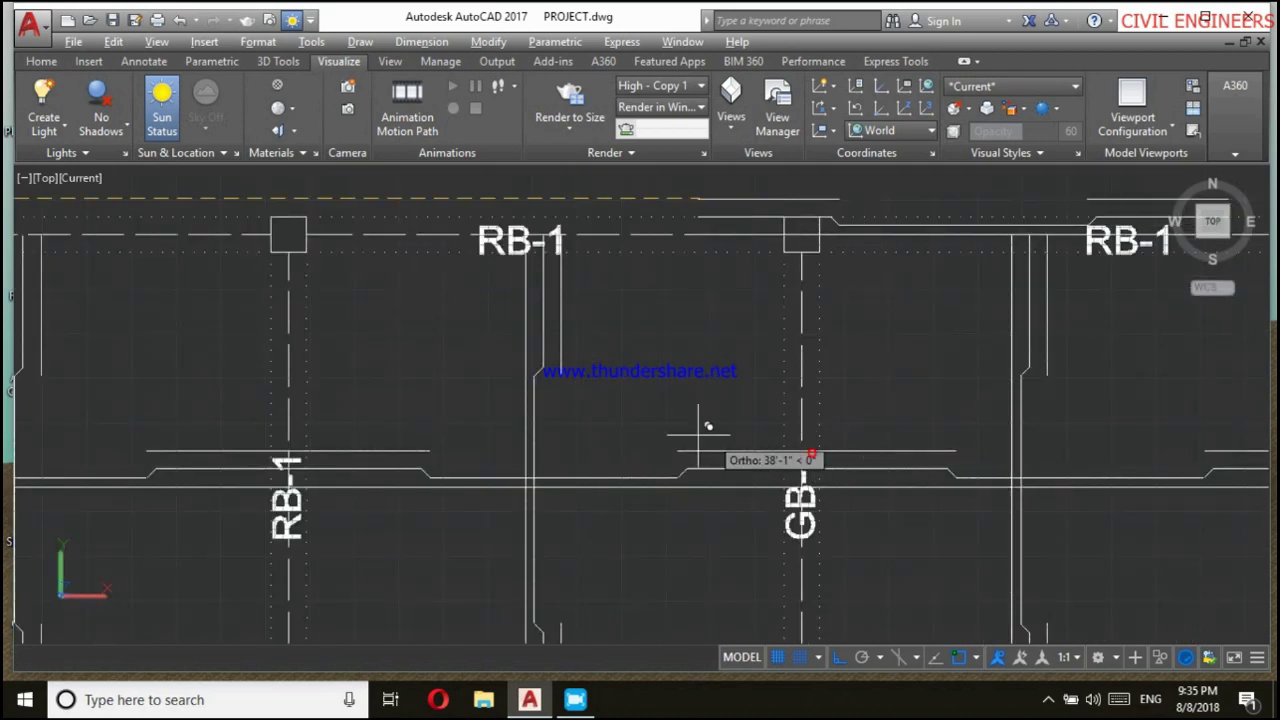
scroll(700, 437, "down", 4)
Place the copied cranked bar, then delete the stray bar outside the border.
left_click(705, 397)
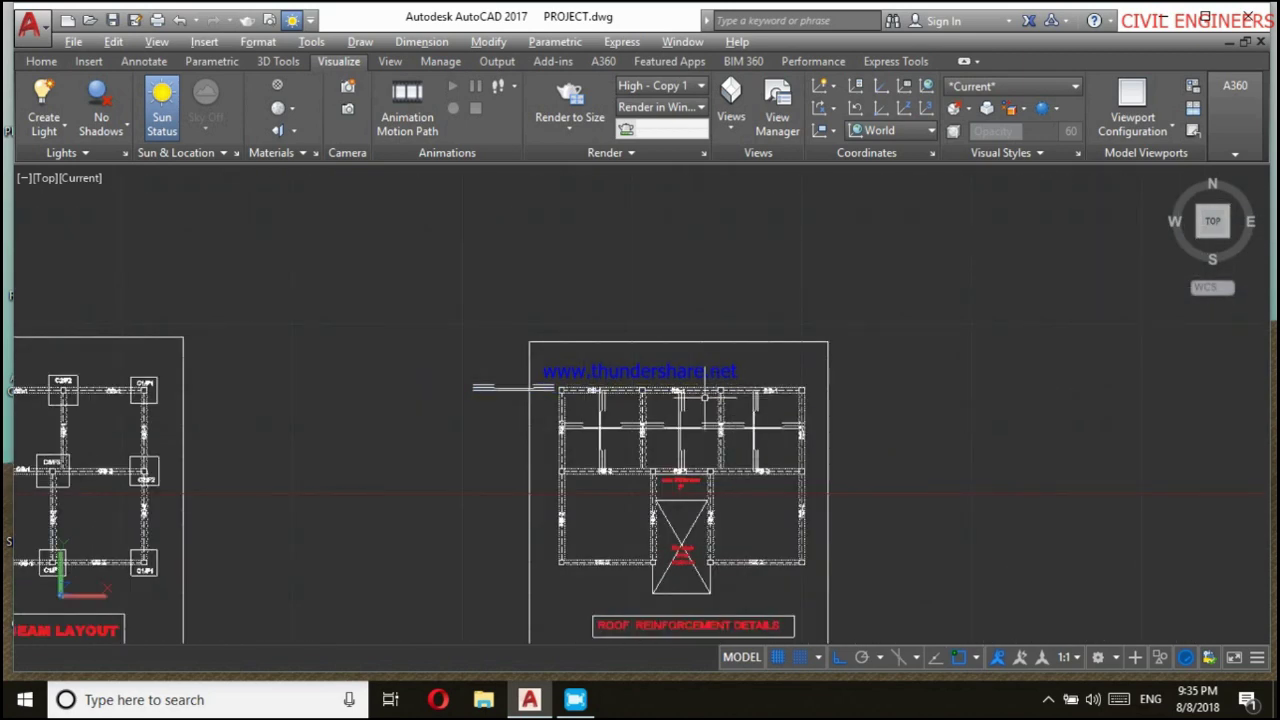
scroll(477, 401, "up", 2)
scroll(509, 386, "up", 2)
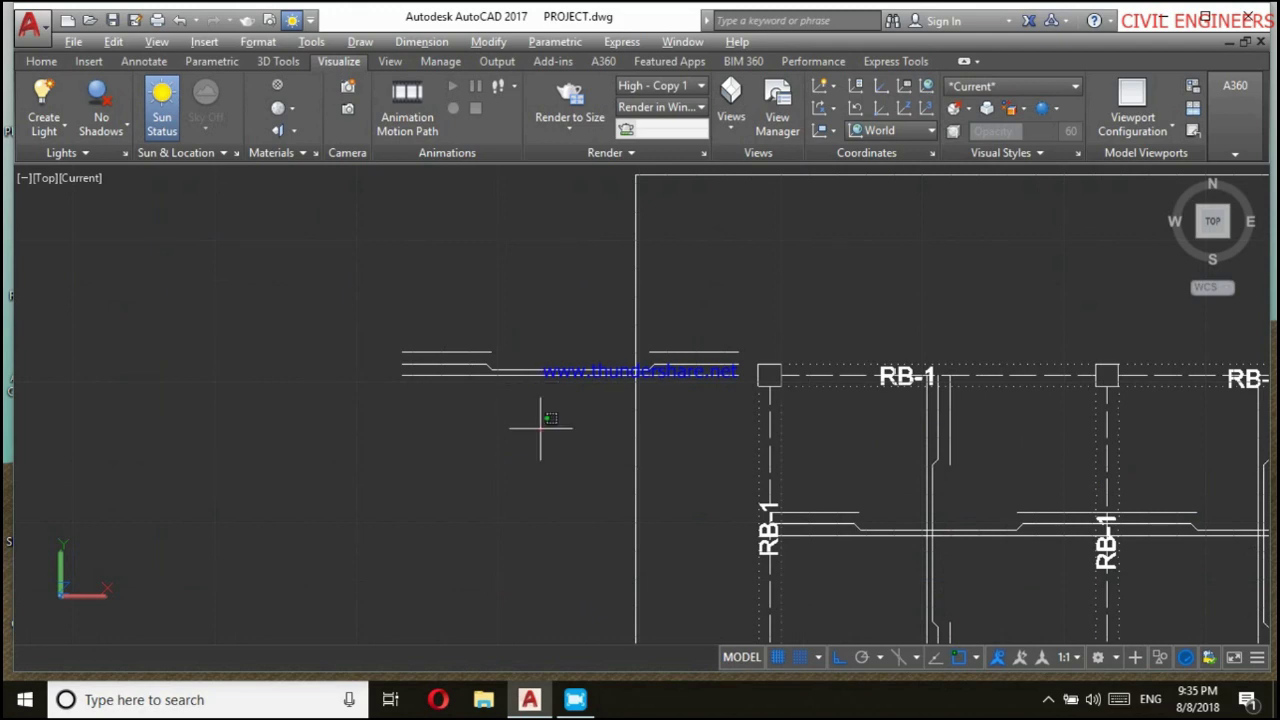
left_click(491, 352)
key("Delete")
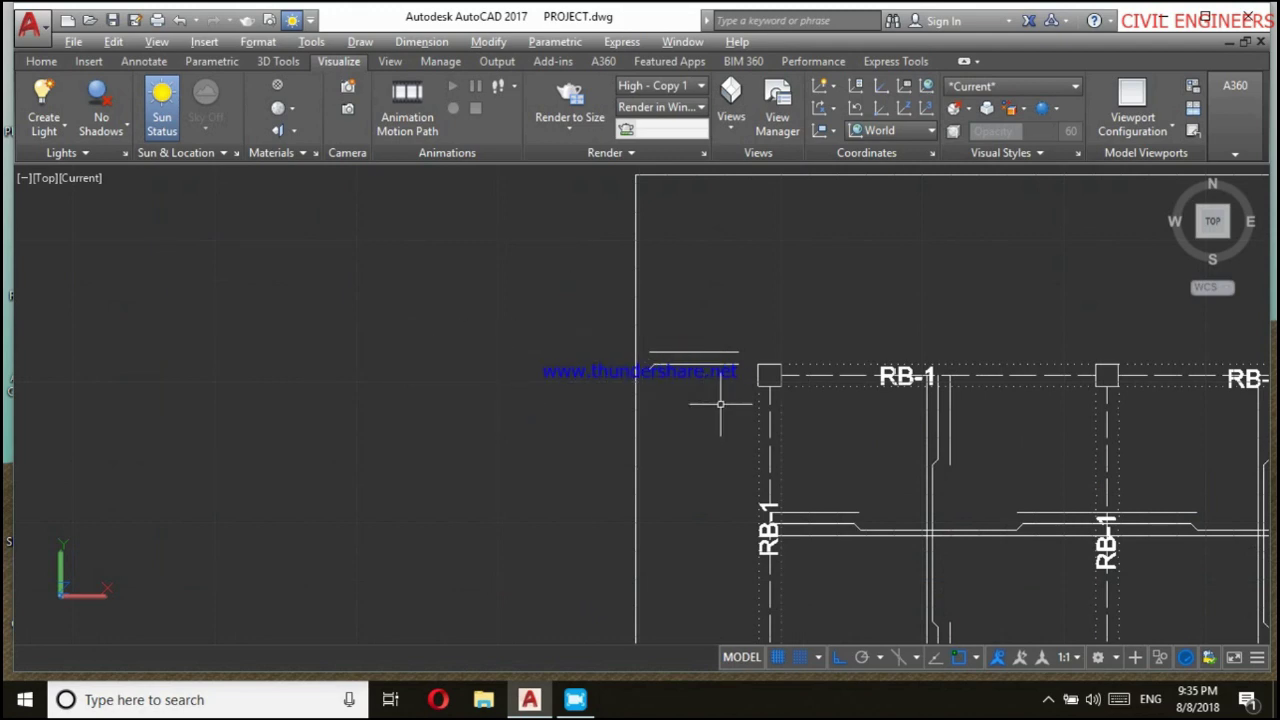
Window-select the leftover lines outside the border.
left_click(720, 403)
left_click(651, 325)
scroll(296, 372, "down", 3)
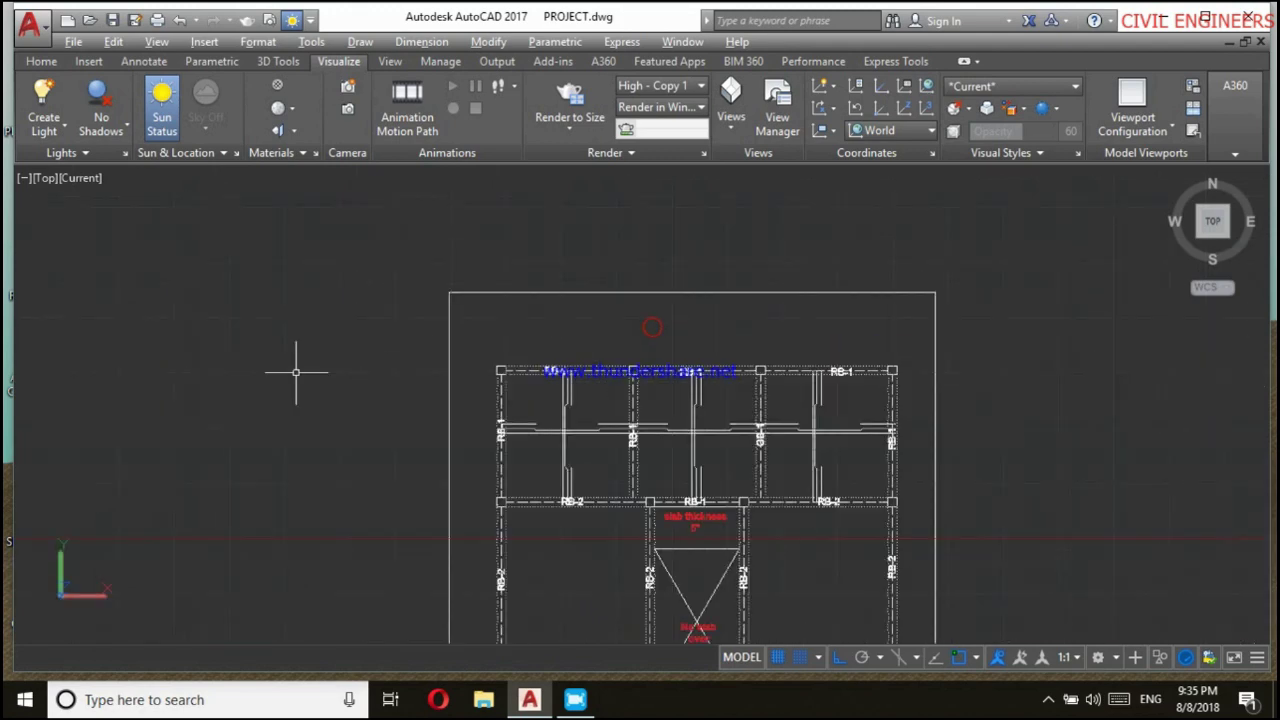
scroll(540, 300, "up", 3)
scroll(549, 565, "up", 5)
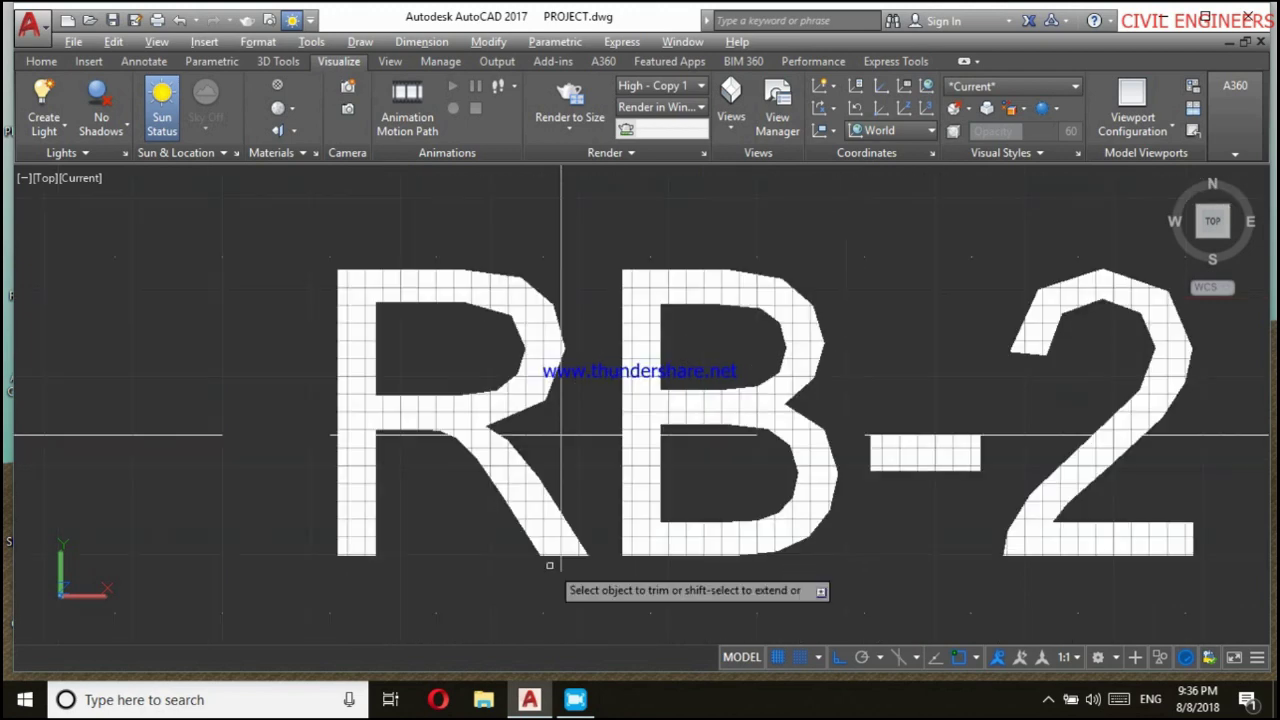
scroll(558, 495, "down", 4)
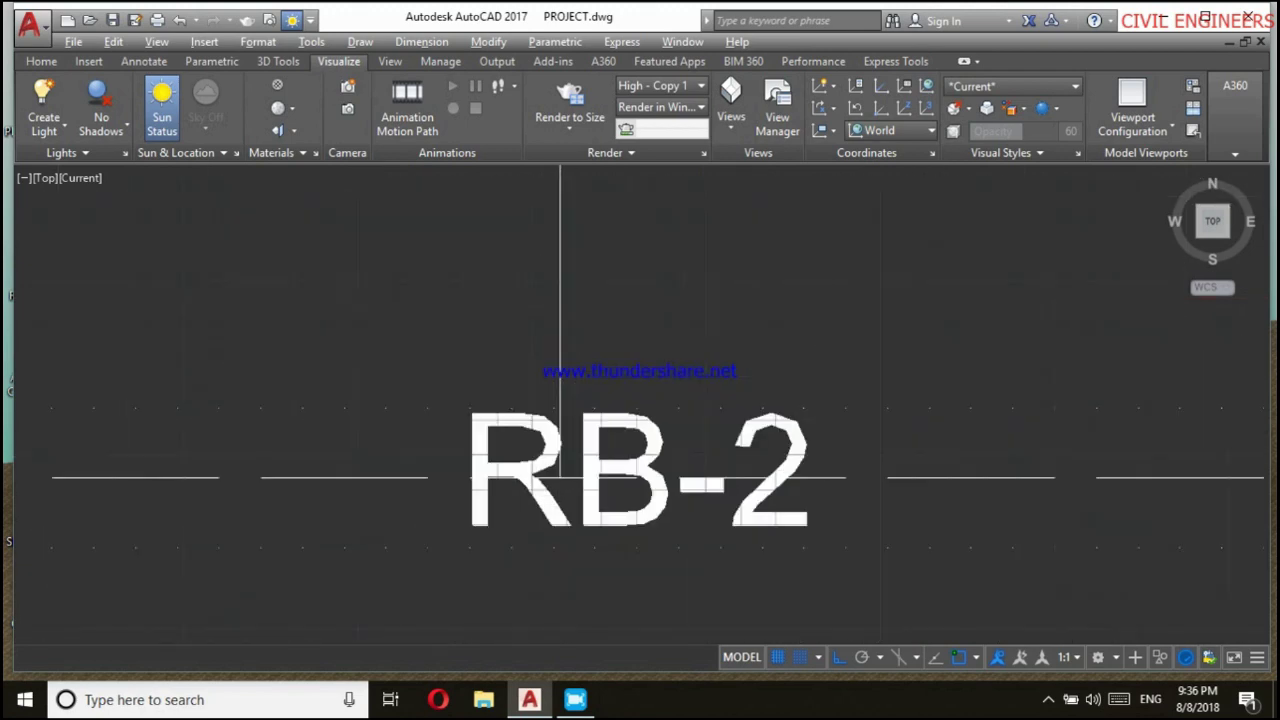
scroll(560, 477, "down", 3)
scroll(513, 333, "down", 2)
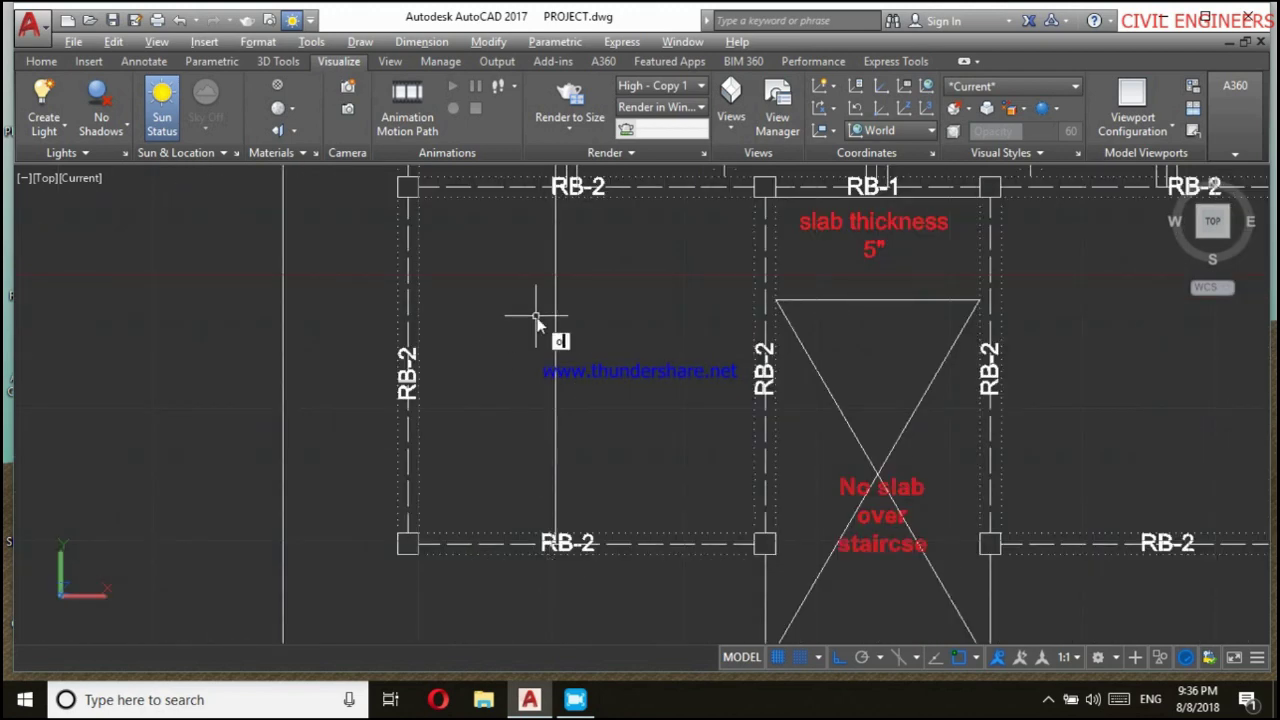
Offset the vertical bar by 2.5 twice, adding parallel lines on its right and left.
key("Return")
scroll(566, 317, "down", 2)
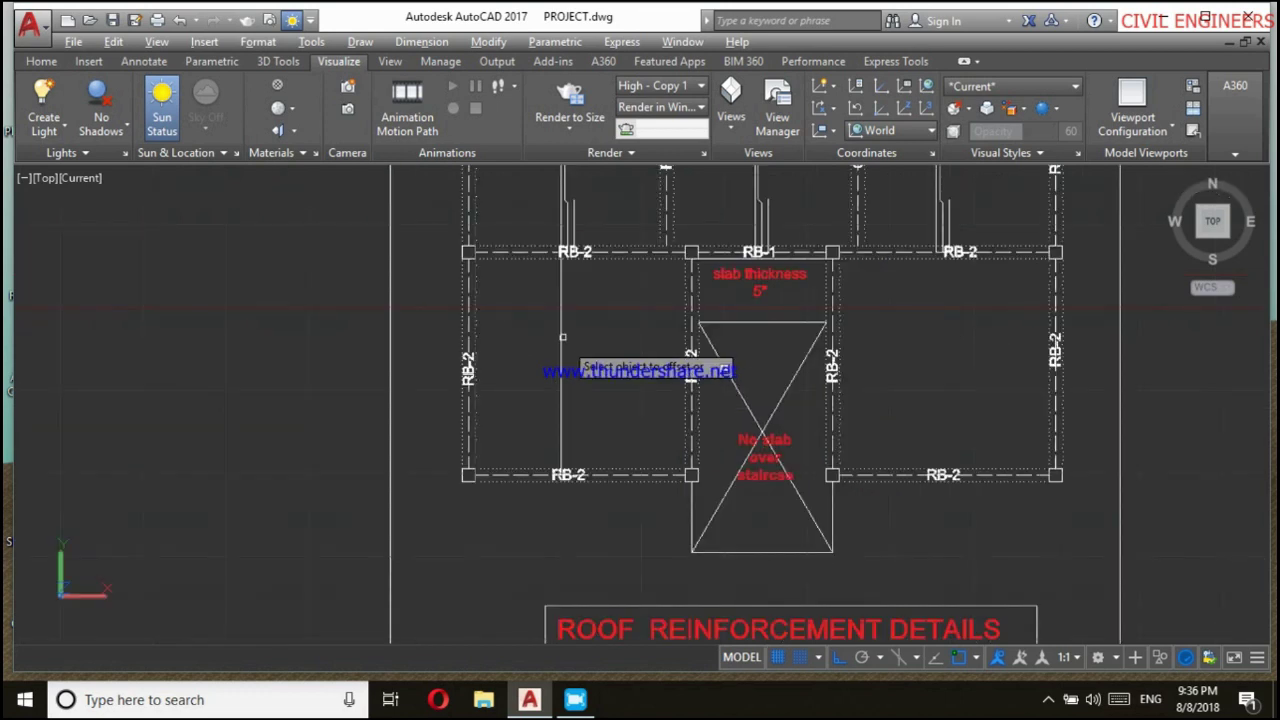
left_click(558, 321)
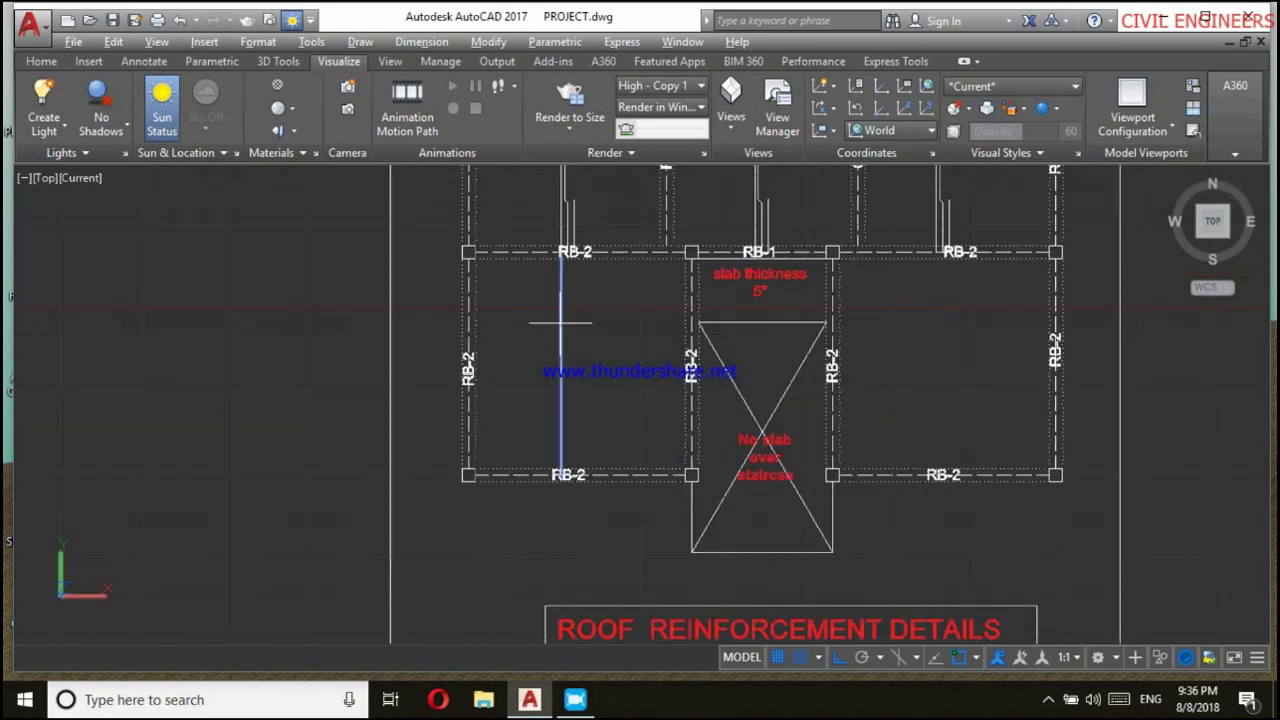
left_click(614, 336)
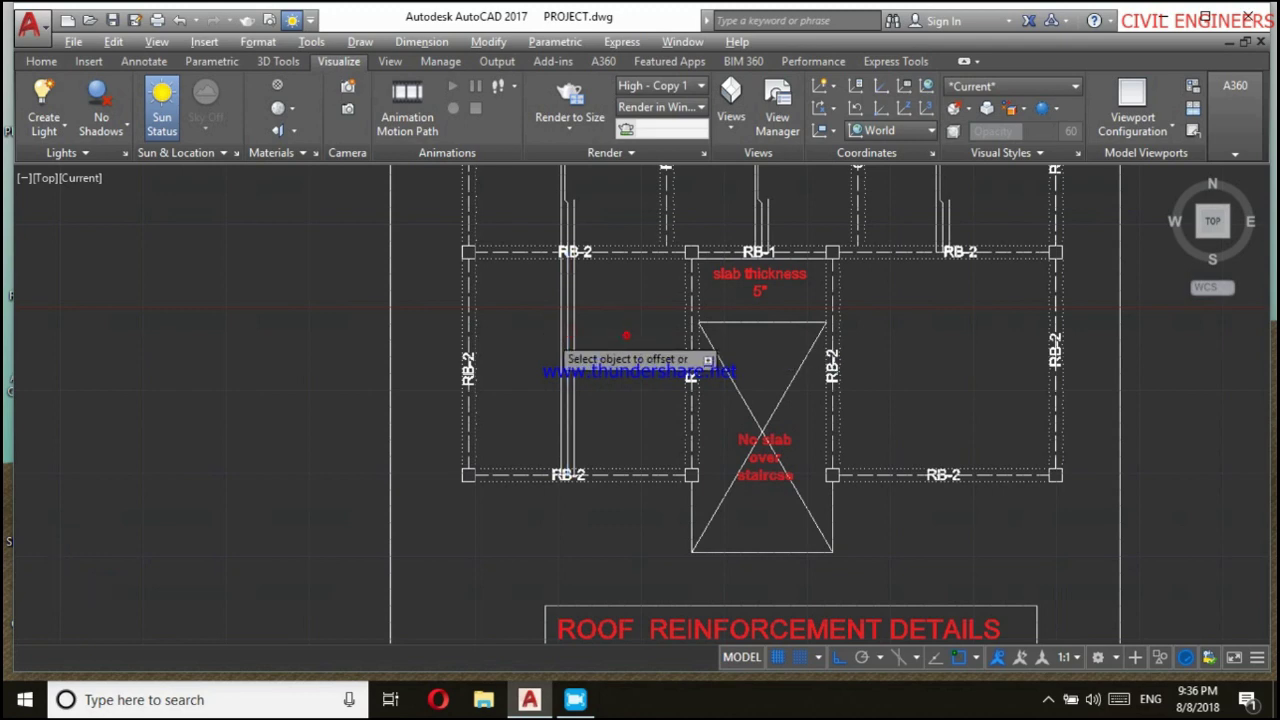
scroll(578, 343, "up", 3)
key("Return")
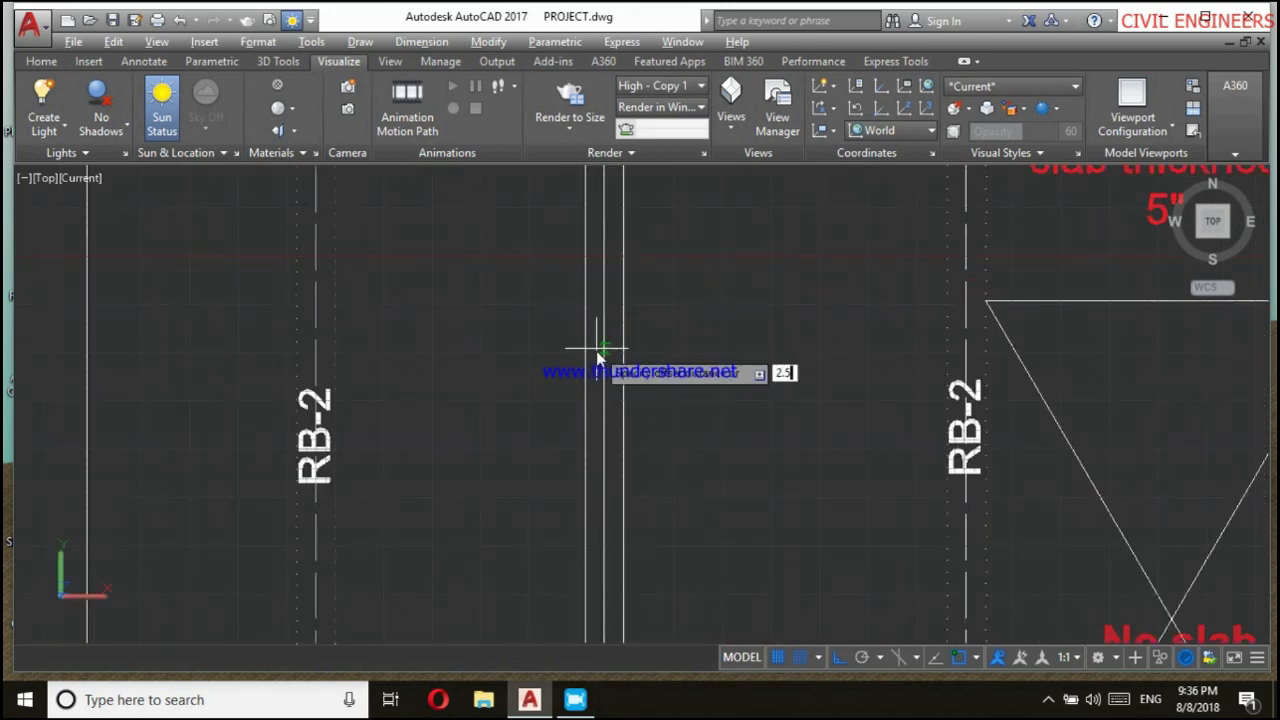
left_click(602, 347)
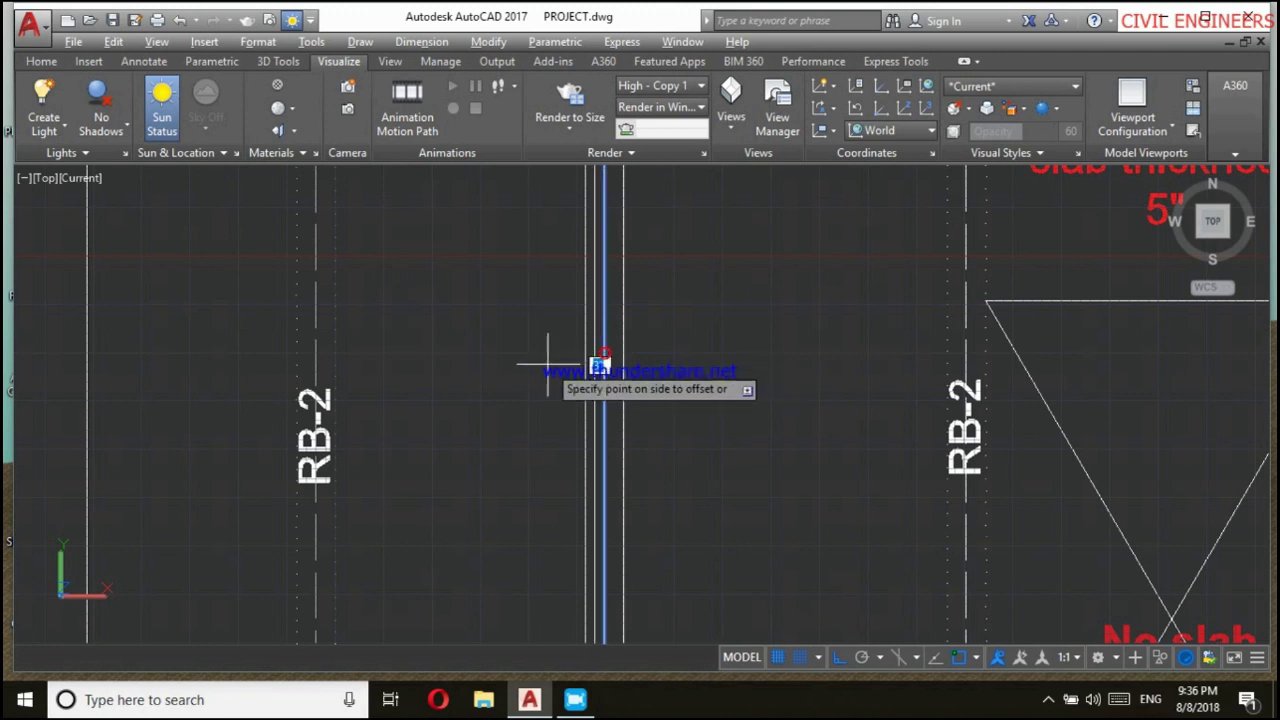
left_click(535, 364)
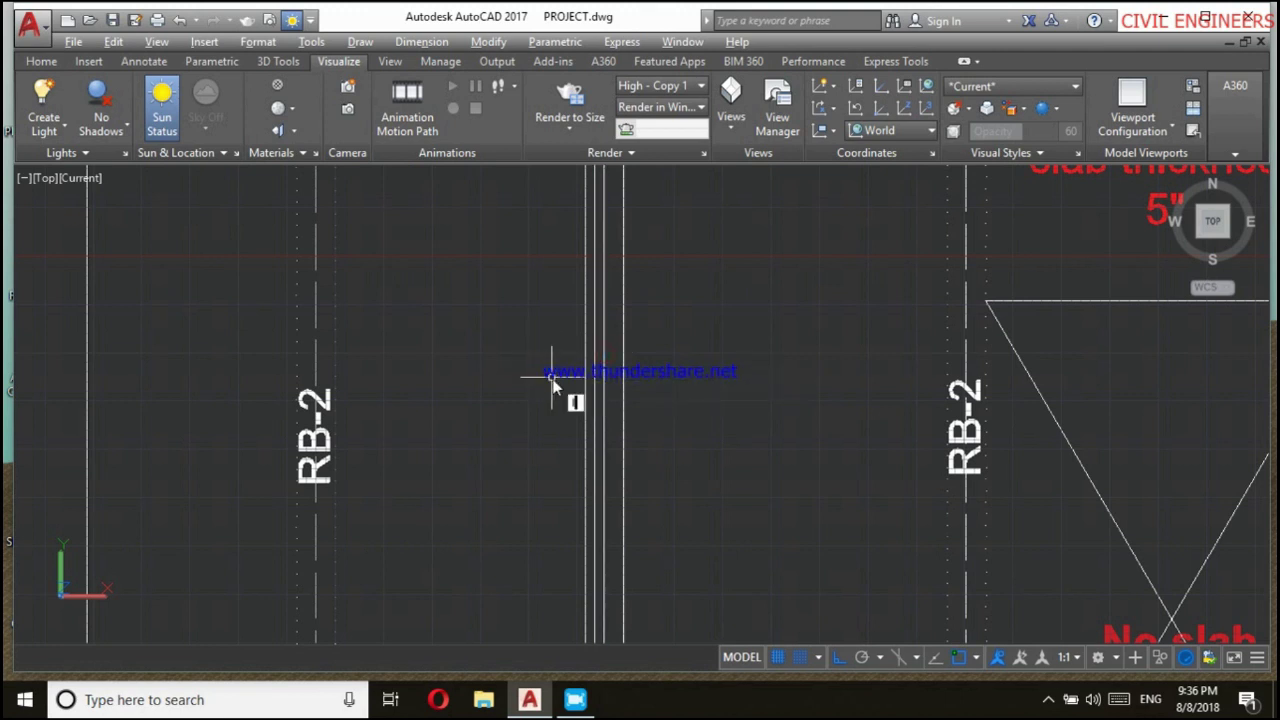
type("l")
key("Return")
scroll(600, 420, "down", 2)
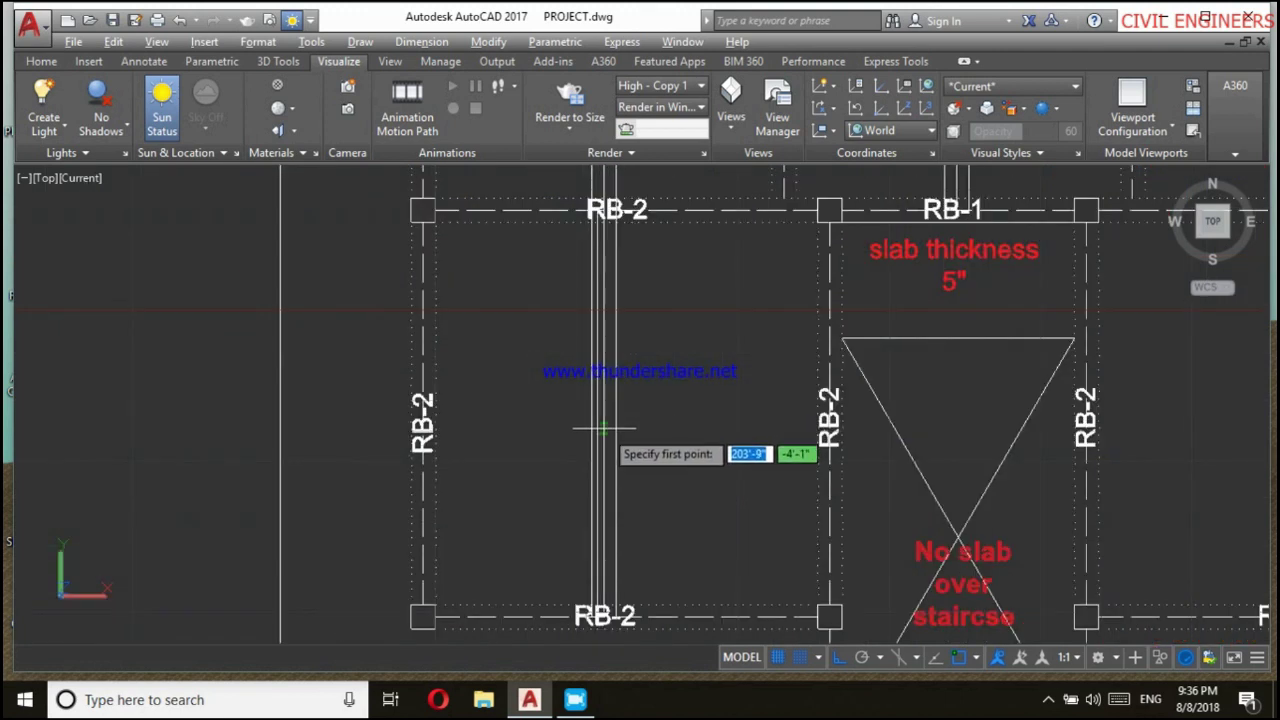
Draw a short horizontal crossline across the double vertical bars, cancelling a stray 14' dimension.
left_click(603, 415)
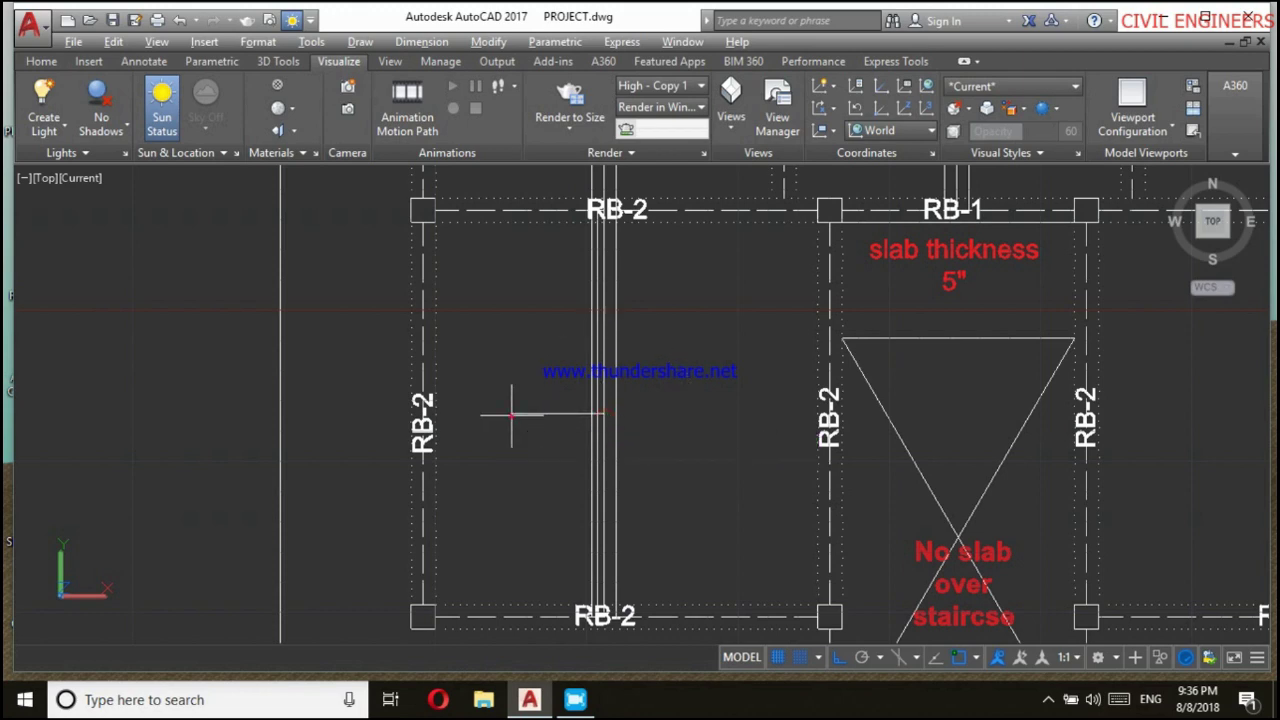
left_click(511, 415)
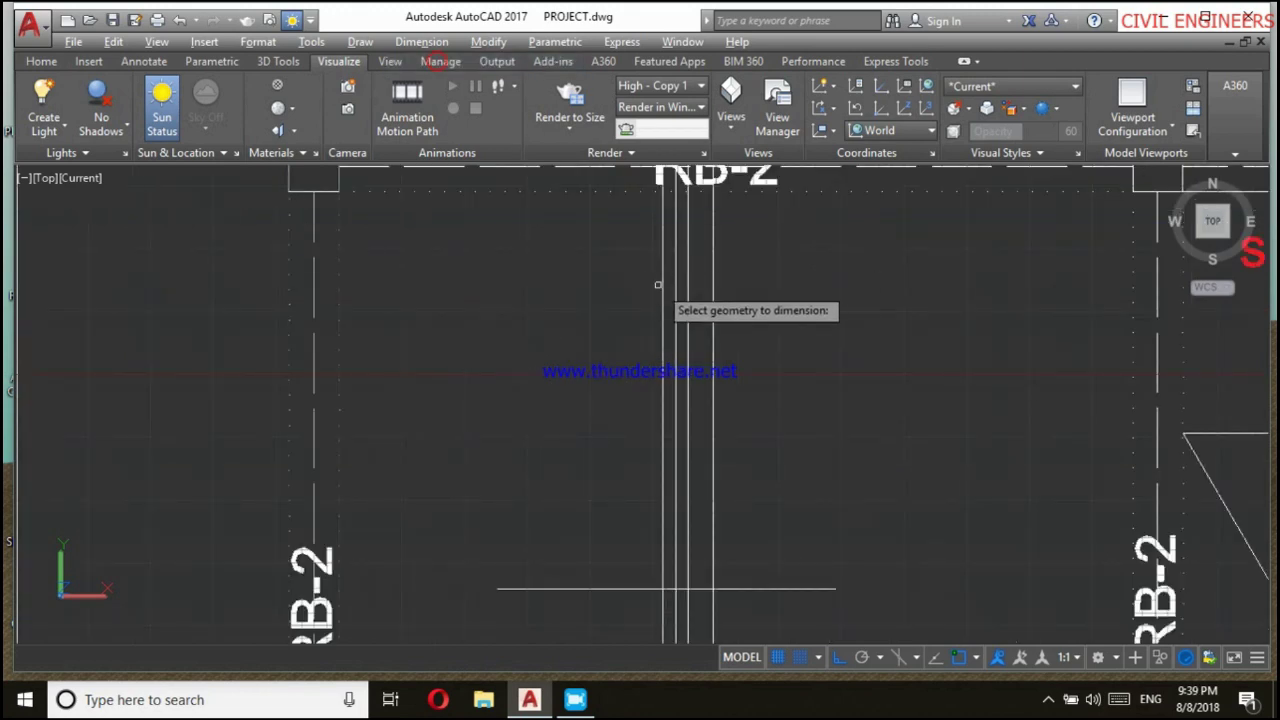
scroll(594, 277, "down", 4)
scroll(535, 400, "up", 3)
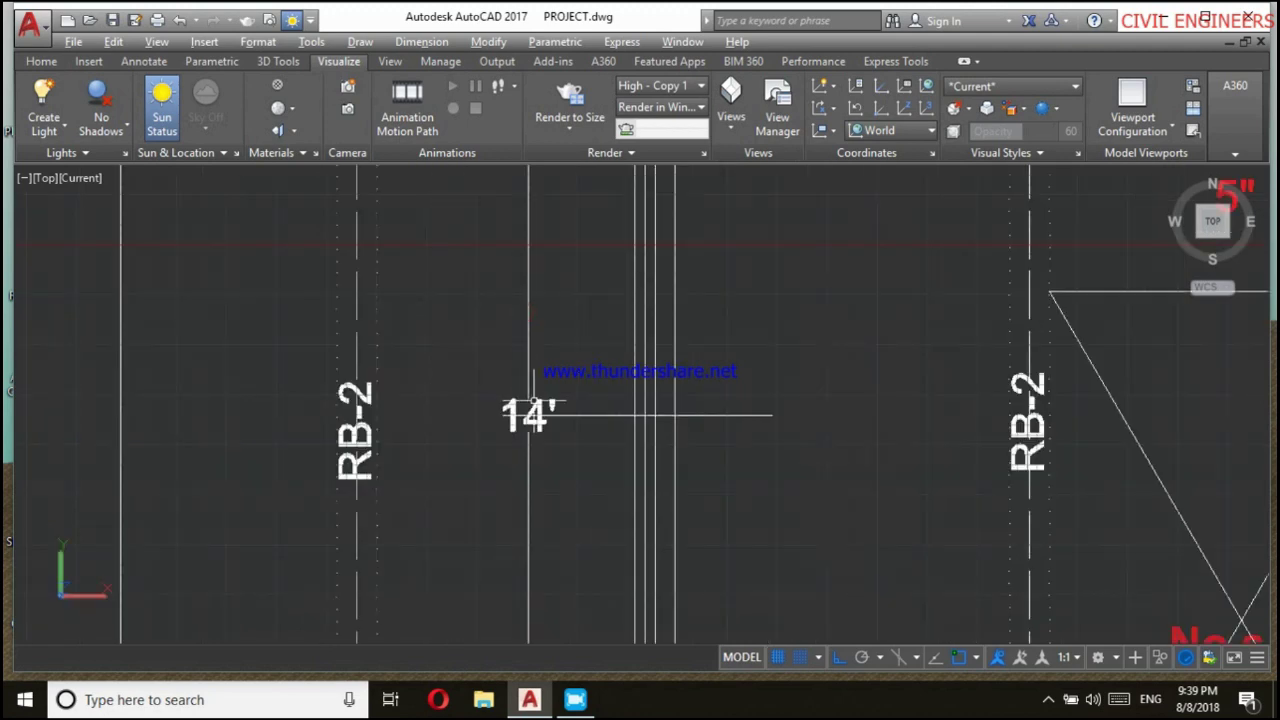
scroll(537, 387, "down", 2)
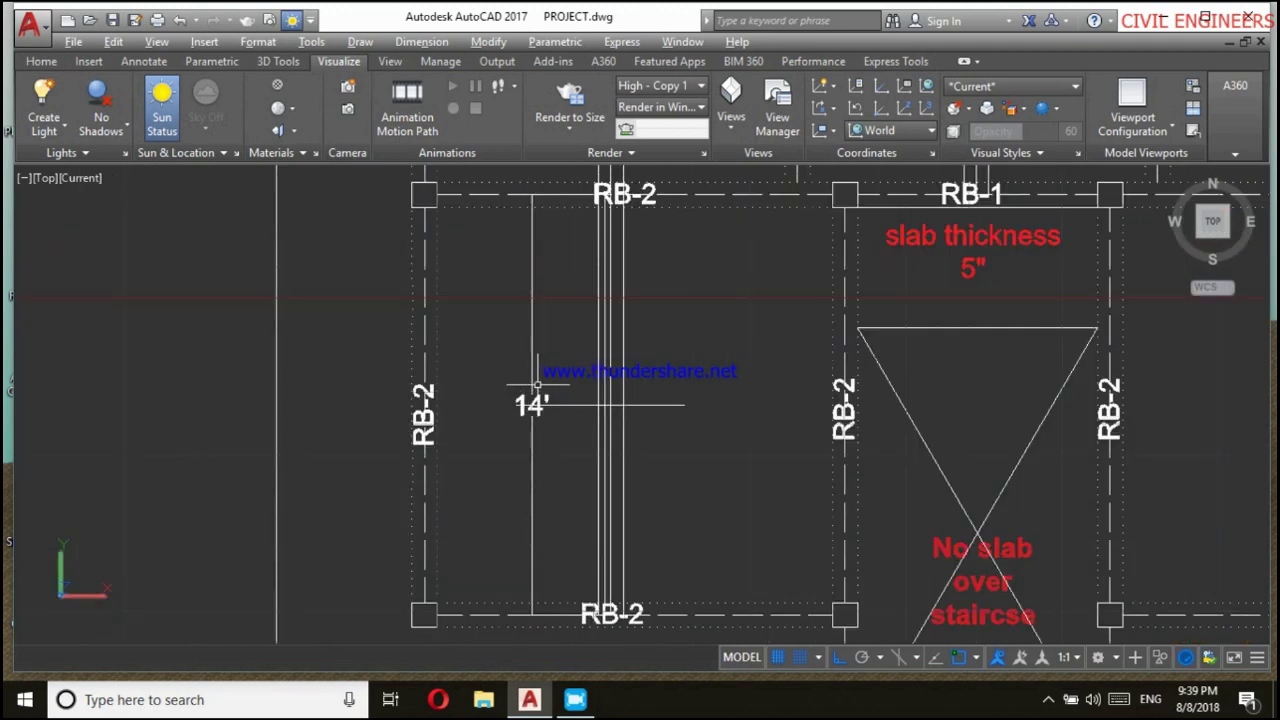
key("Escape")
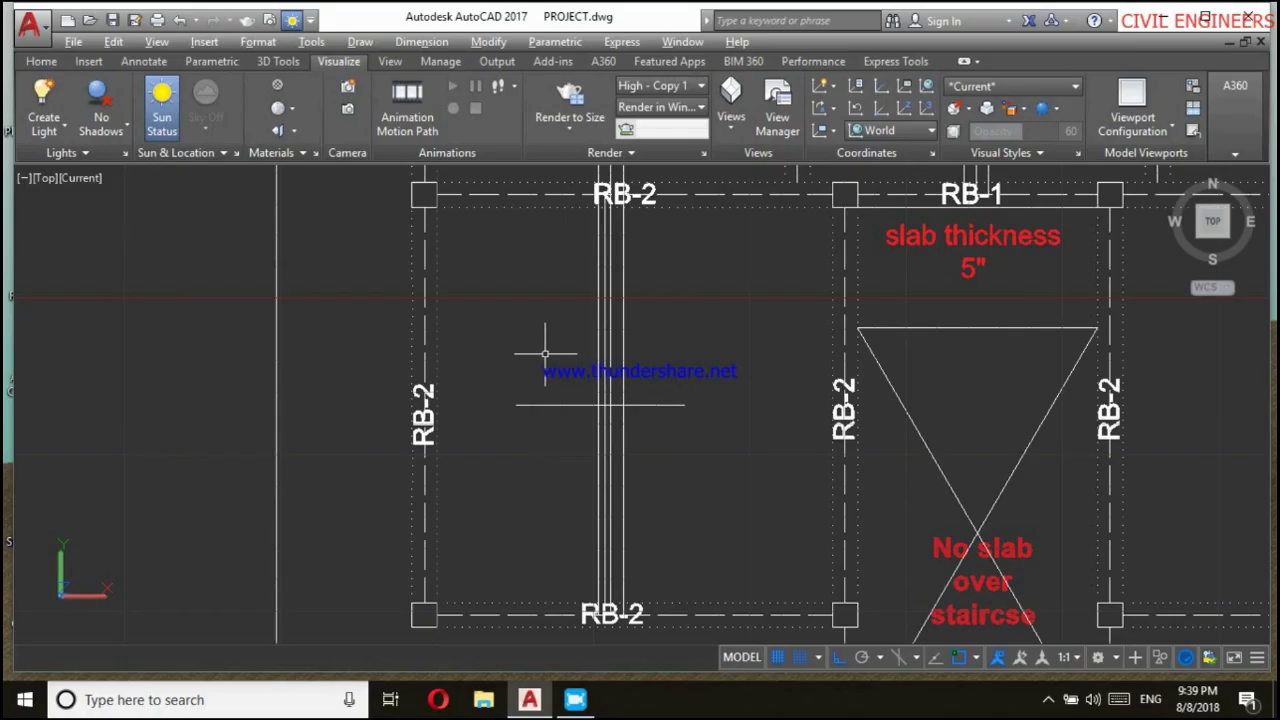
left_click(1050, 703)
right_click(1086, 588)
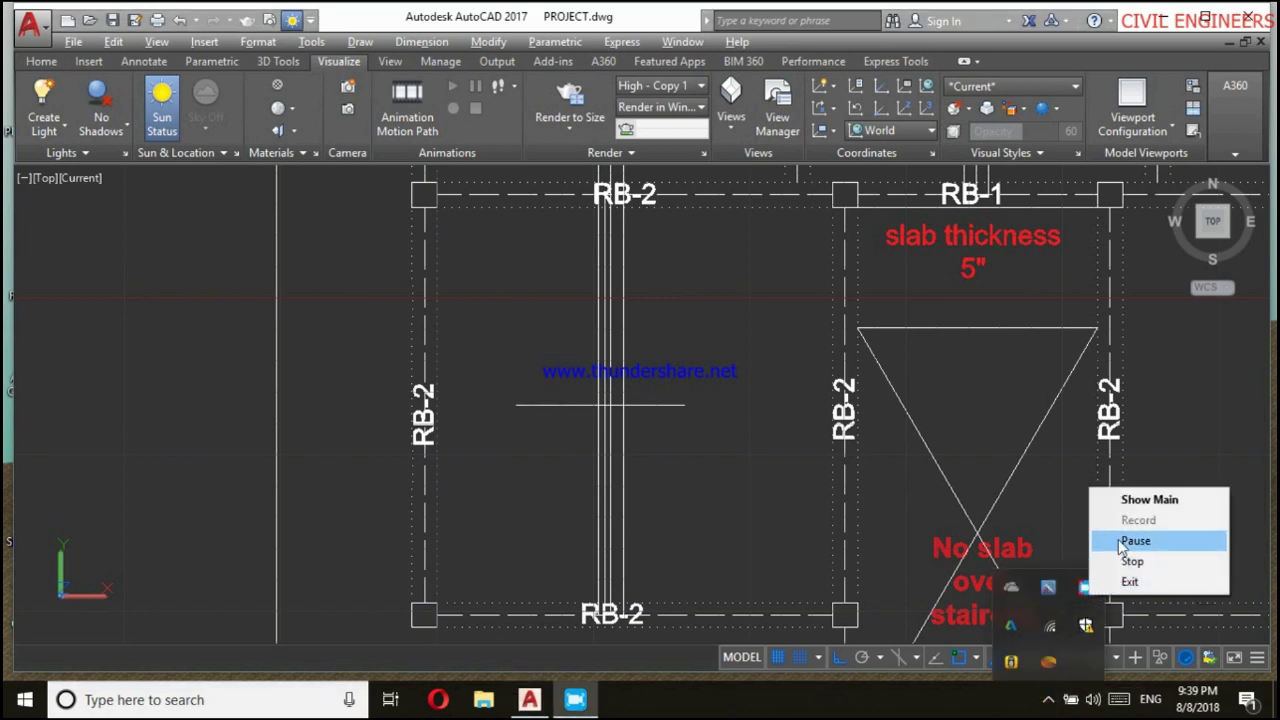
Offset the horizontal crossline by 42 to make a second parallel bar in the left bay.
left_click(1110, 541)
scroll(532, 415, "up", 3)
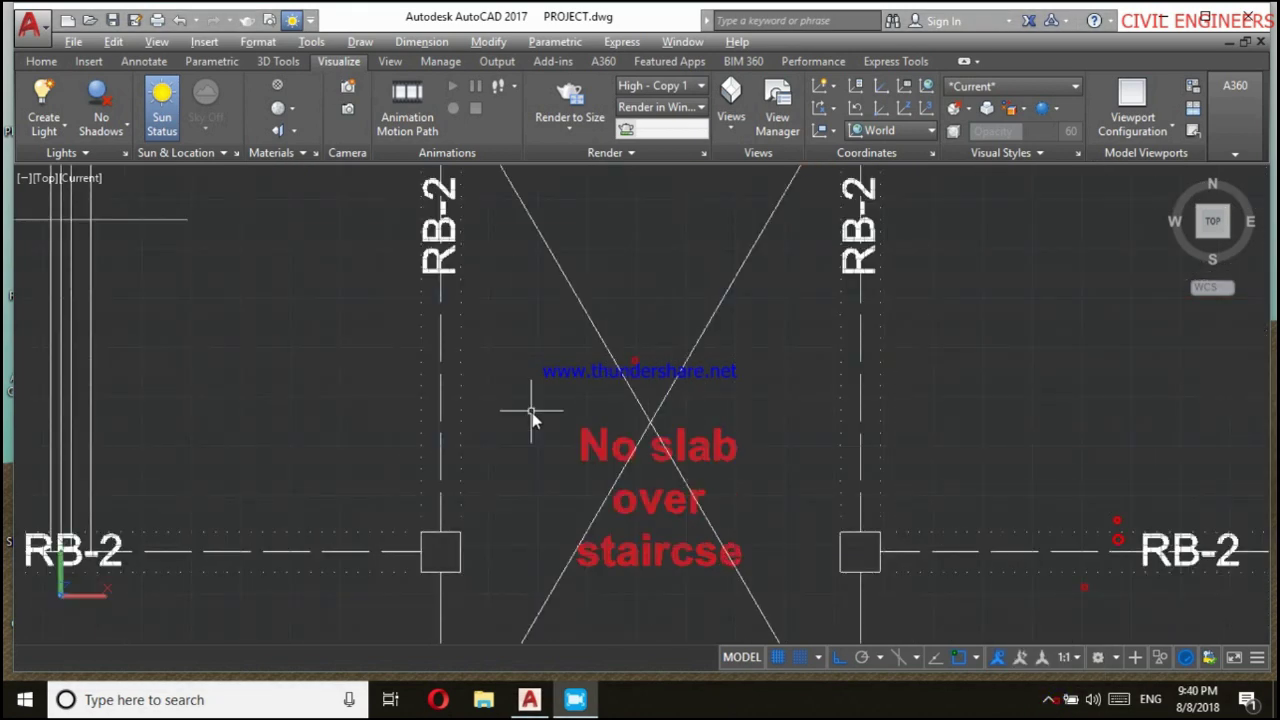
scroll(532, 415, "down", 4)
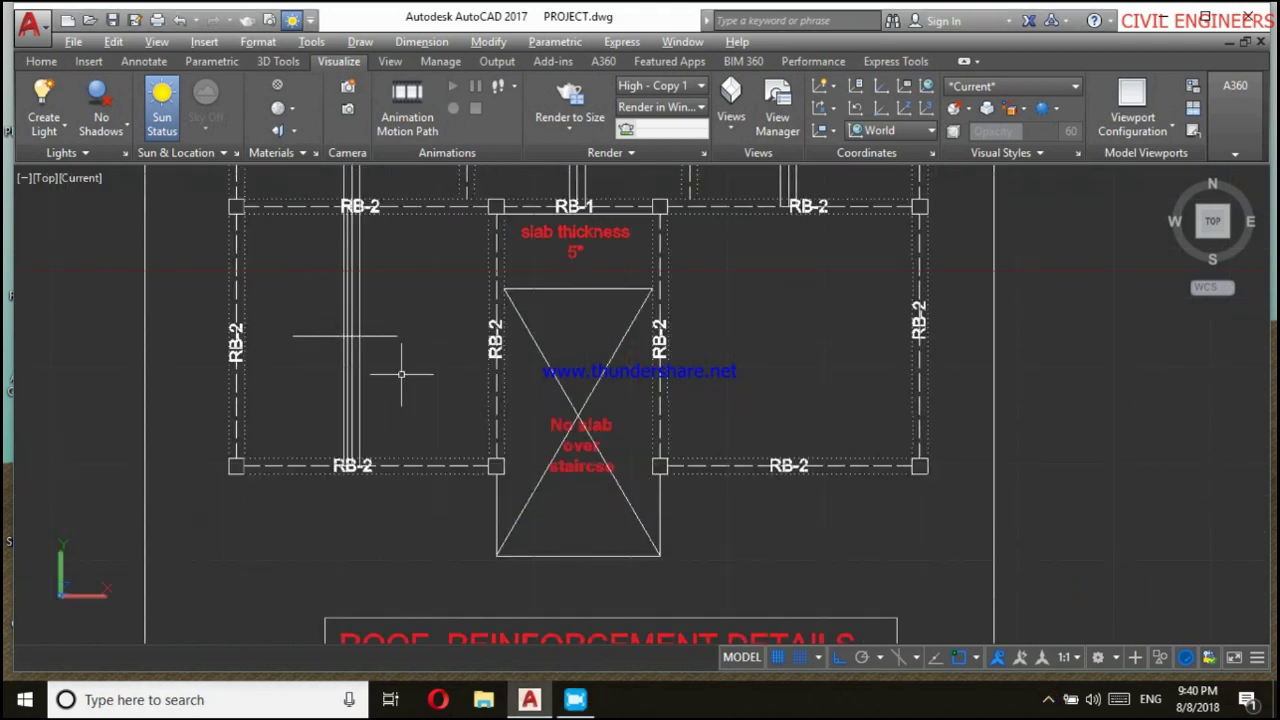
mouse_move(400, 370)
middle_mouse_down()
mouse_move(566, 486)
mouse_move(567, 500)
middle_mouse_up()
scroll(566, 486, "up", 5)
type("o")
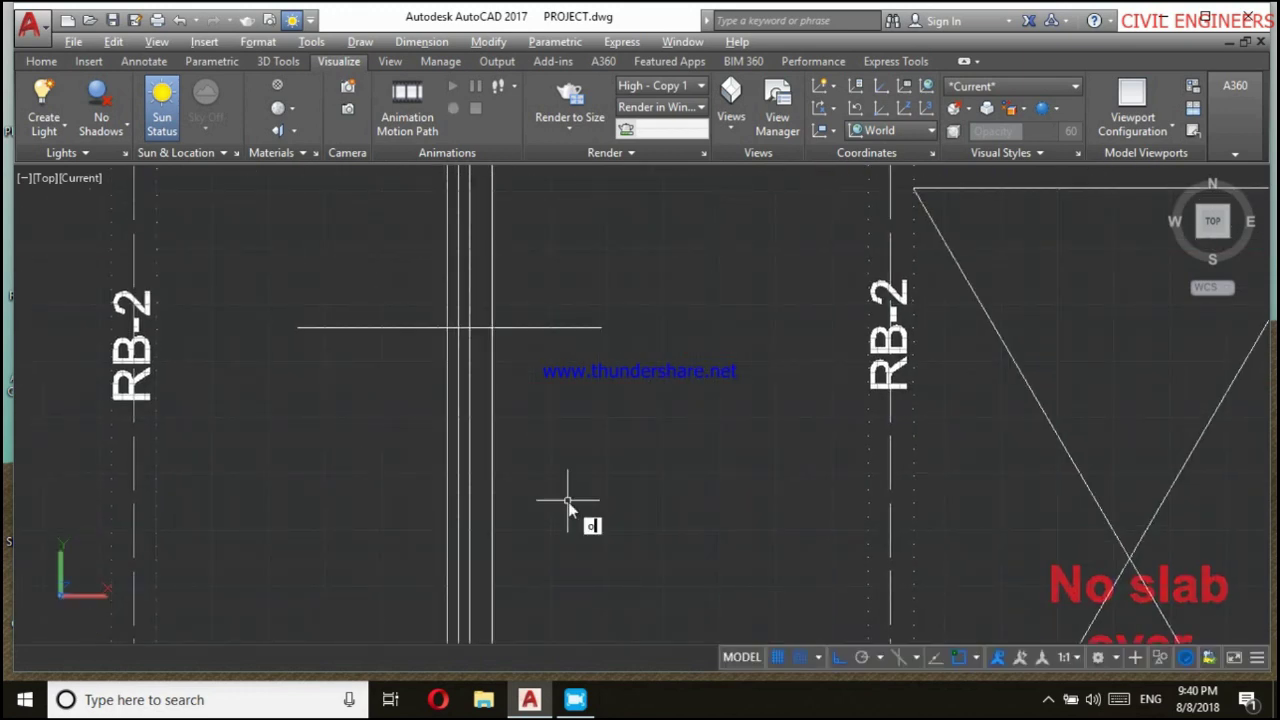
key("Return")
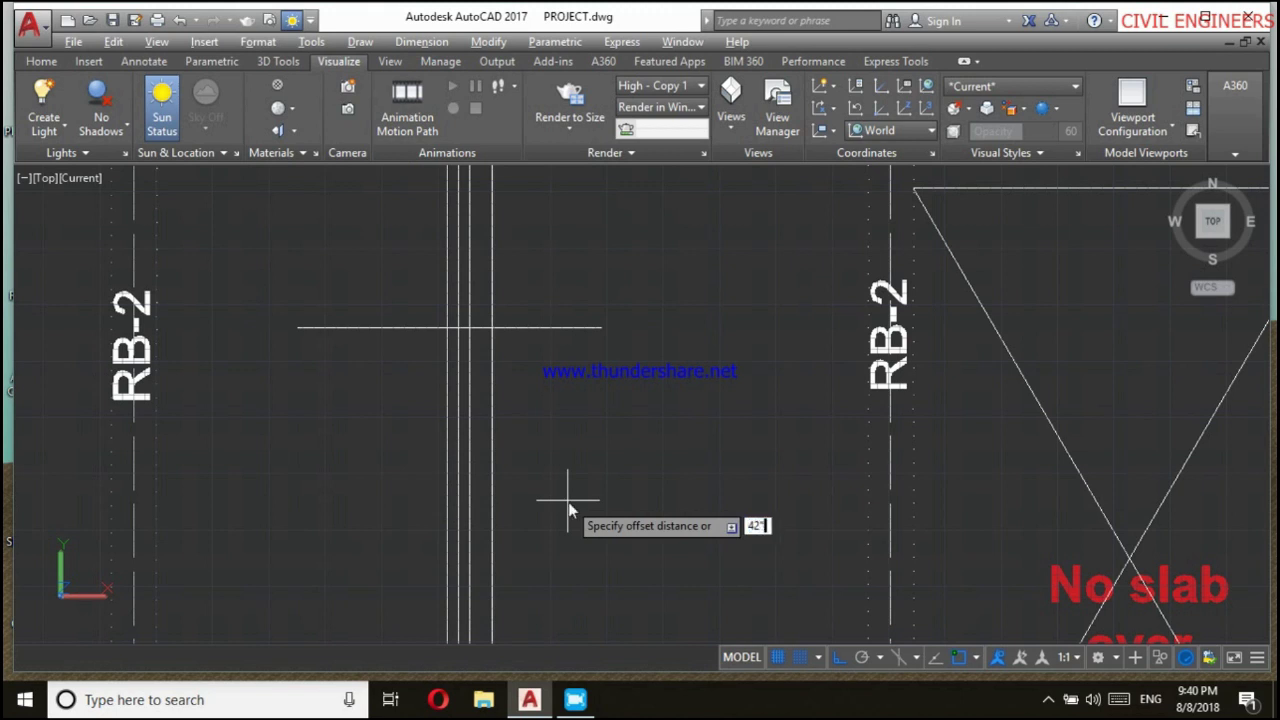
scroll(634, 584, "down", 1)
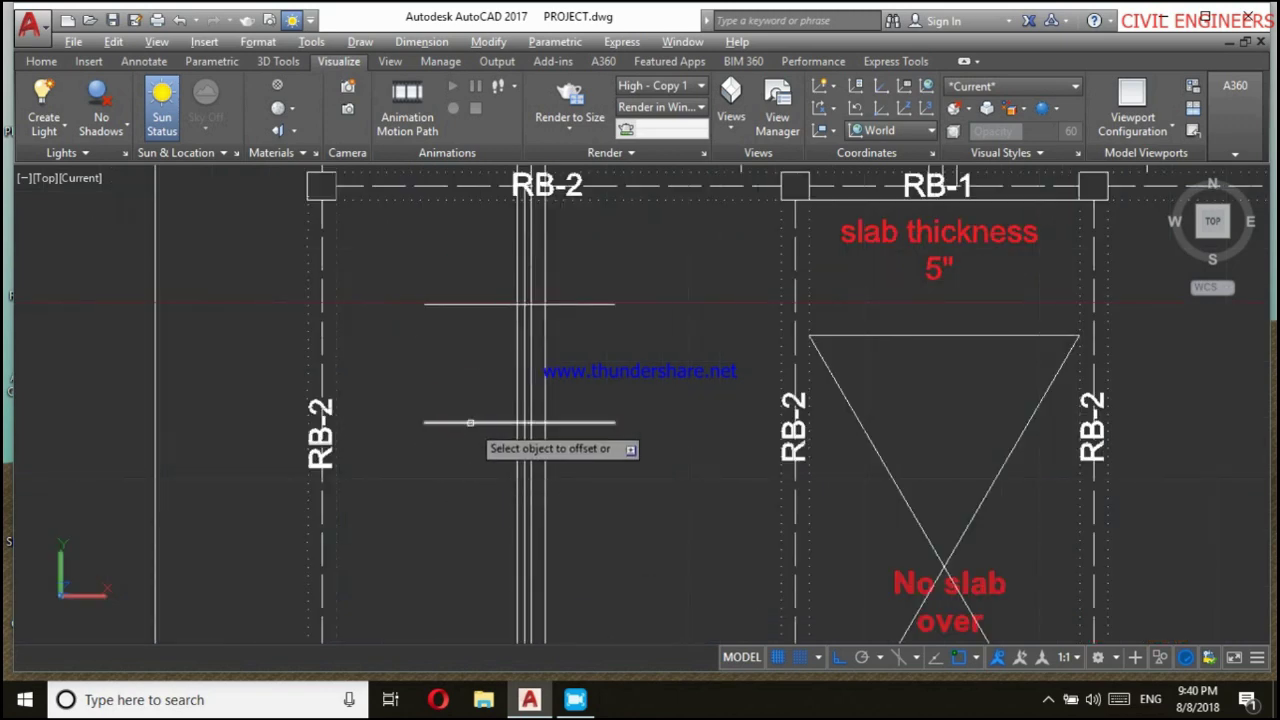
scroll(470, 422, "down", 2)
scroll(523, 349, "up", 3)
Draw a sloping line from the bar crossing and trim it into a short crank between the vertical lines.
left_click(547, 333)
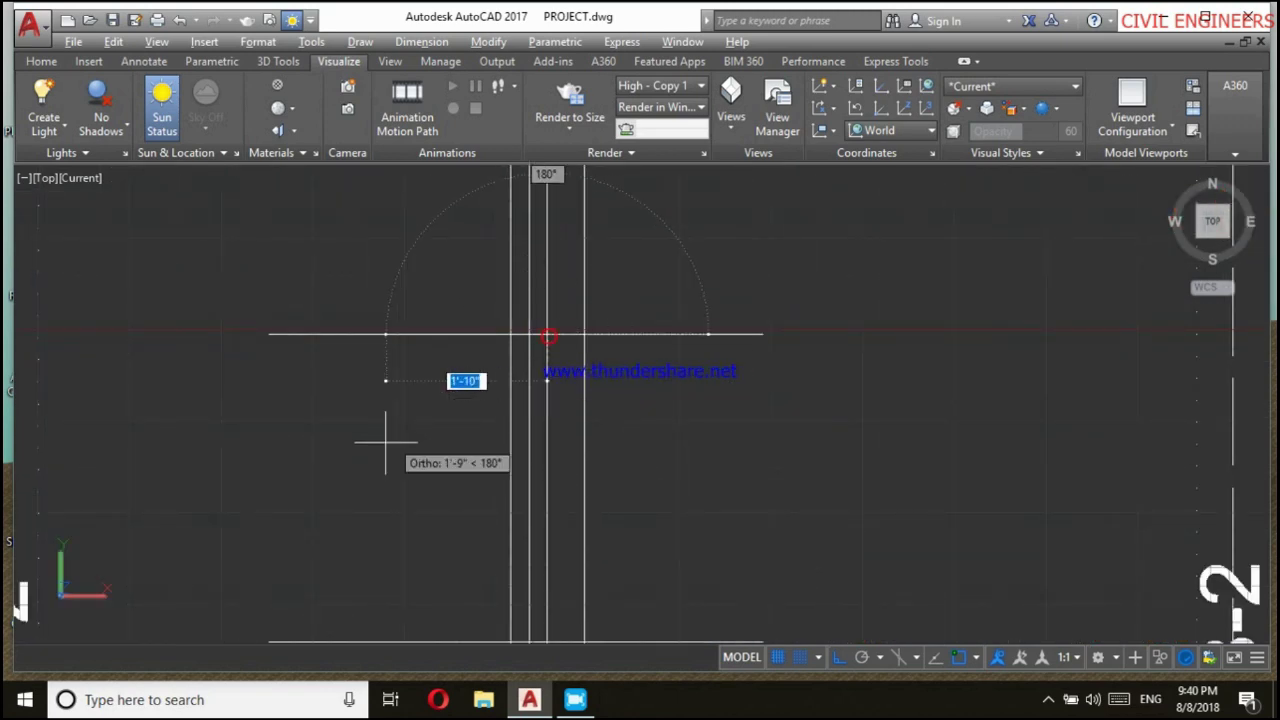
key("F8")
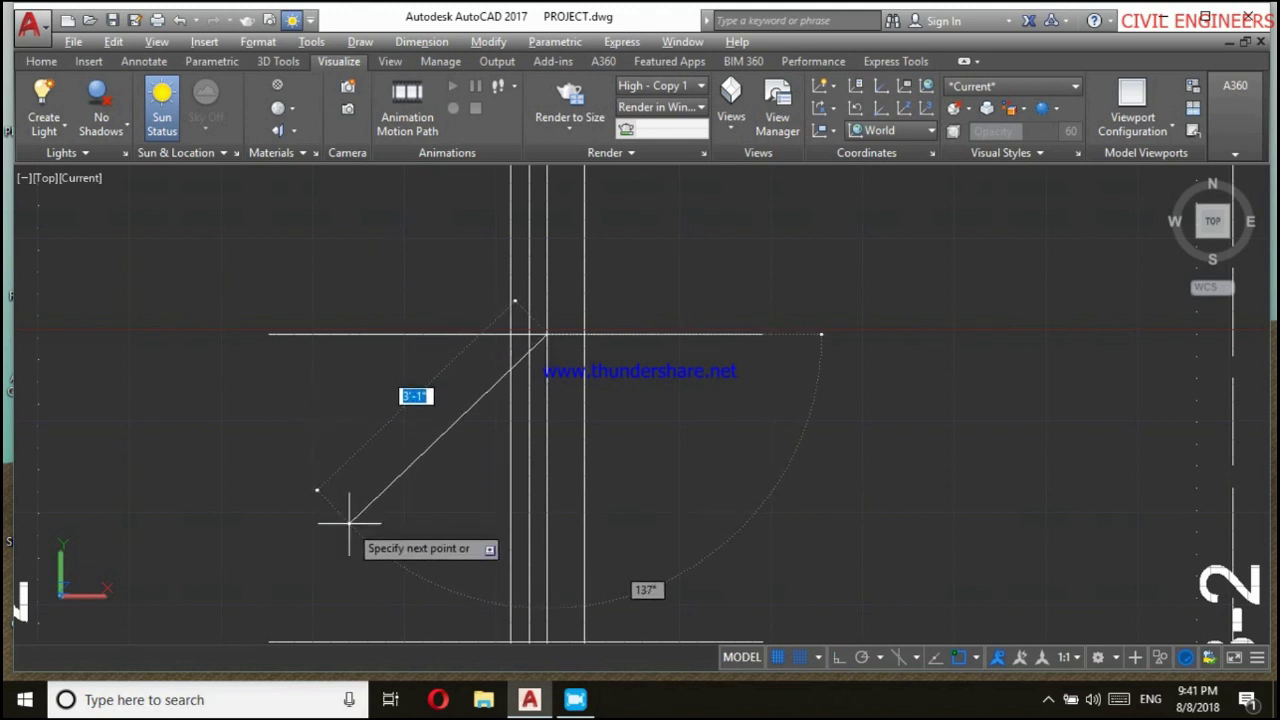
left_click(350, 522)
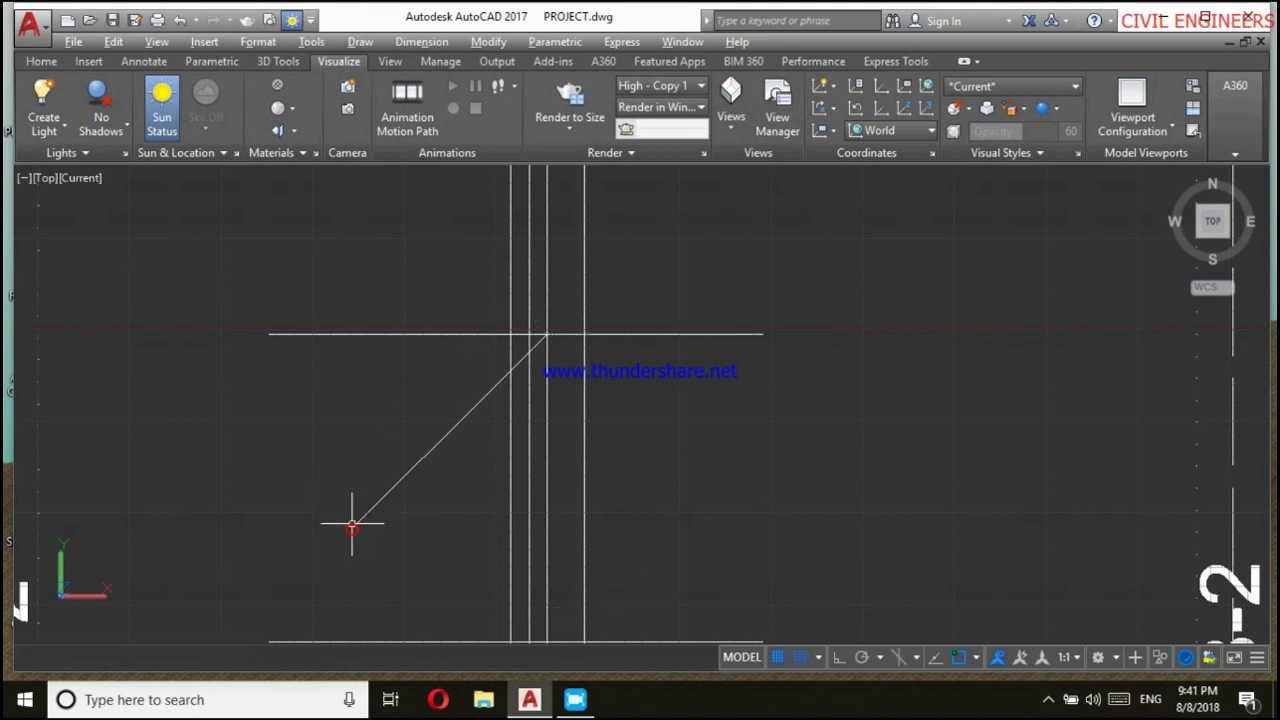
type("tr")
key("Return")
key("Return")
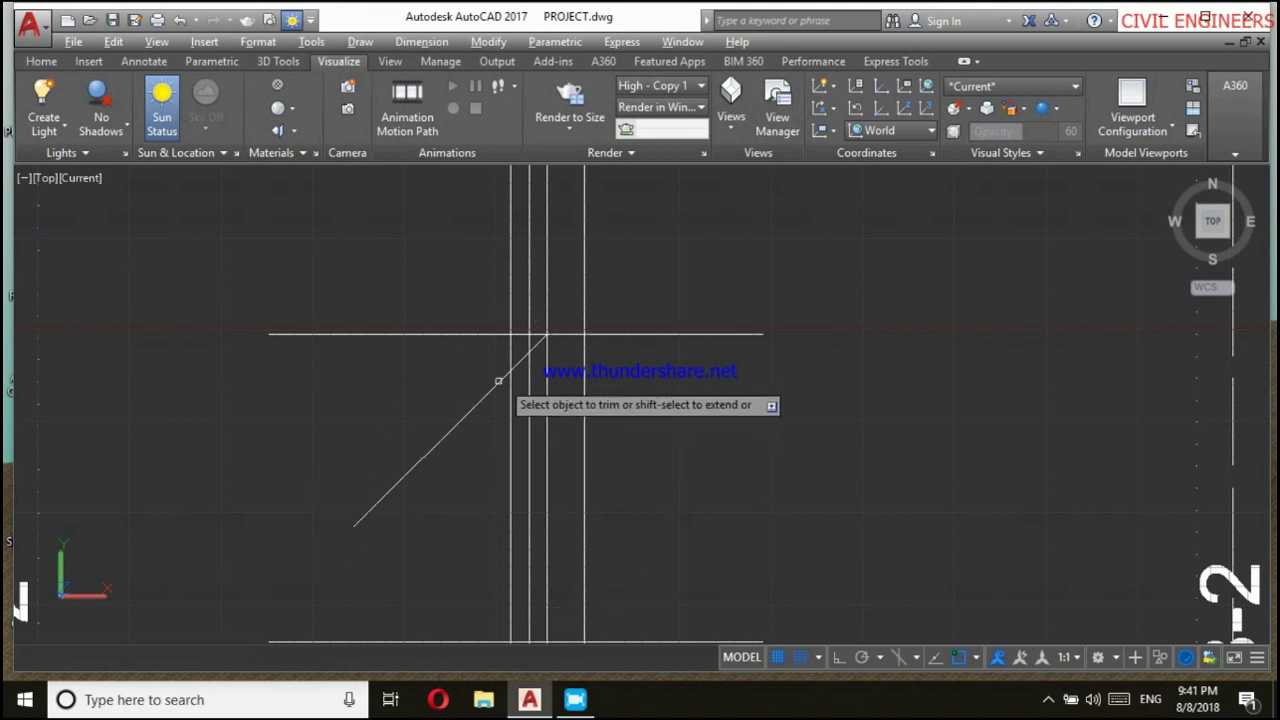
left_click(521, 357)
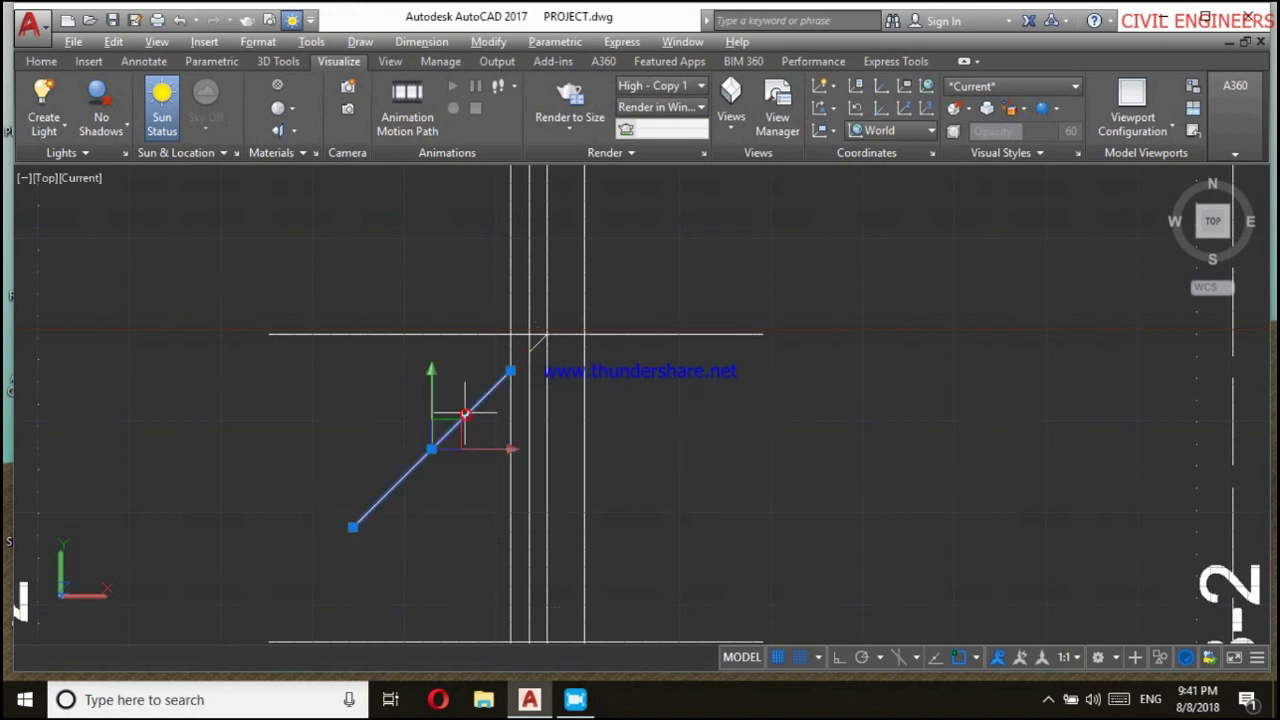
scroll(508, 364, "down", 2)
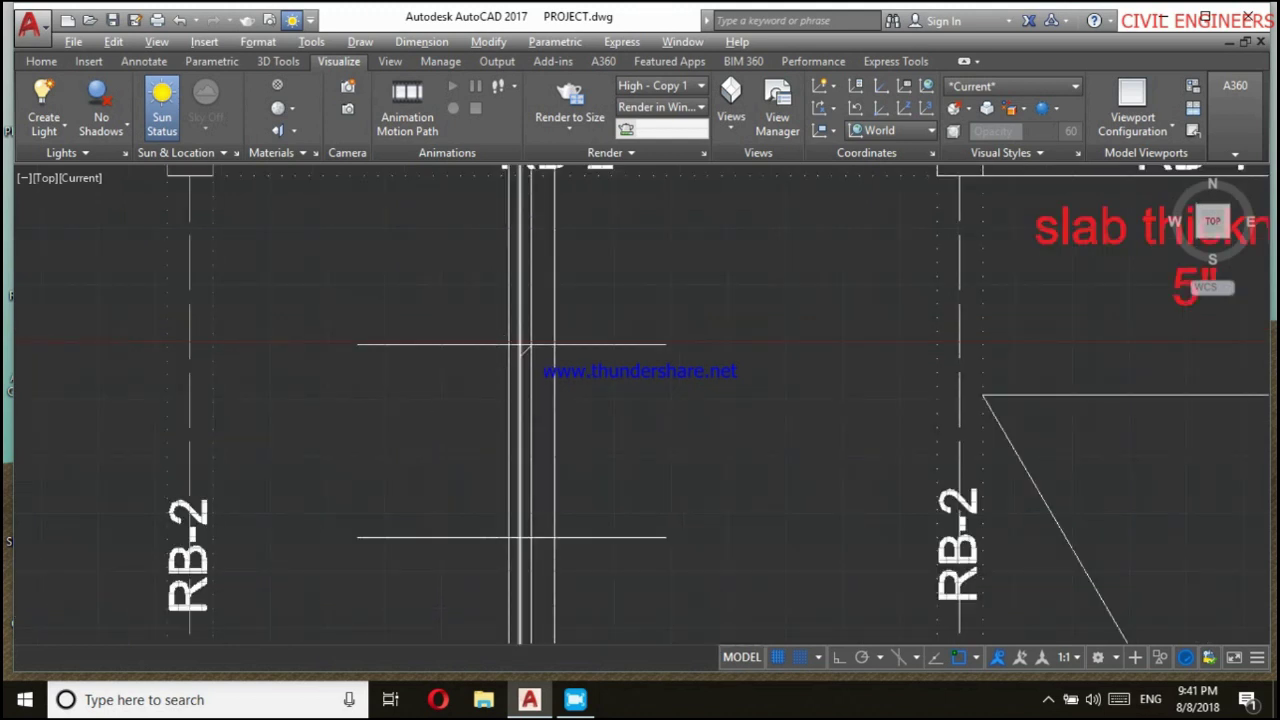
scroll(540, 352, "up", 4)
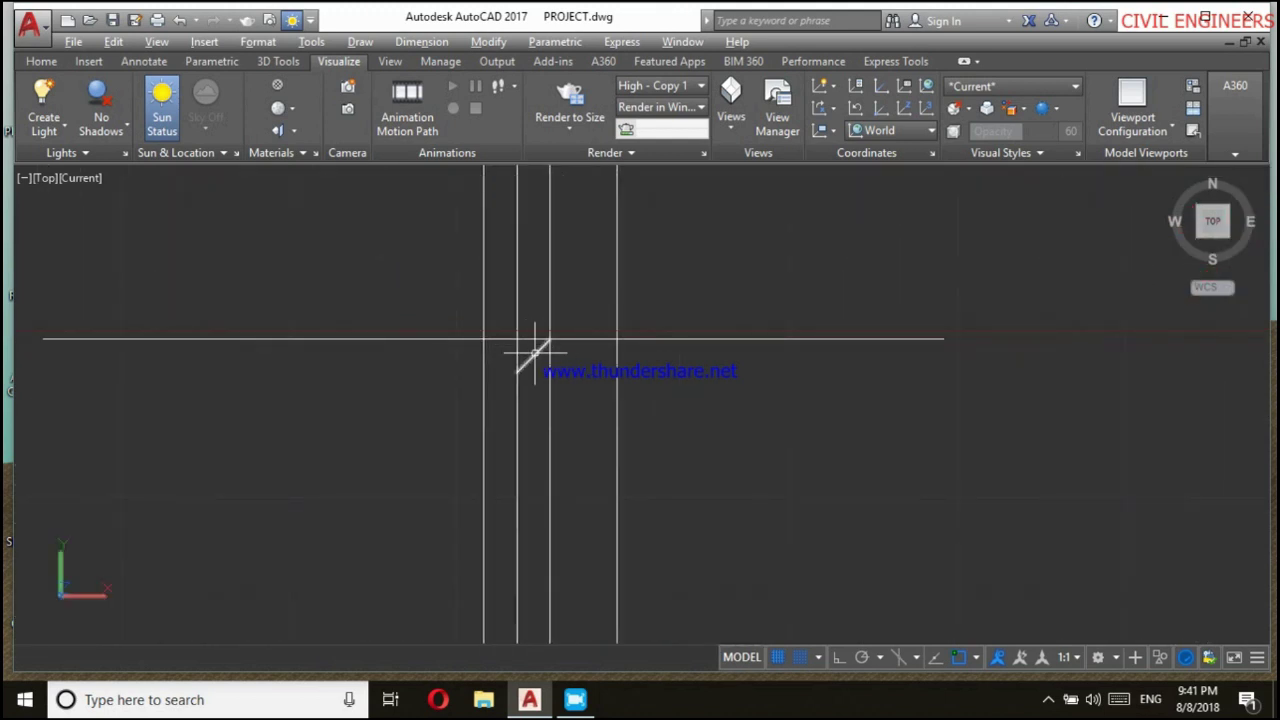
Mirror the crank across a horizontal mirror line, keeping the original.
type("Mi")
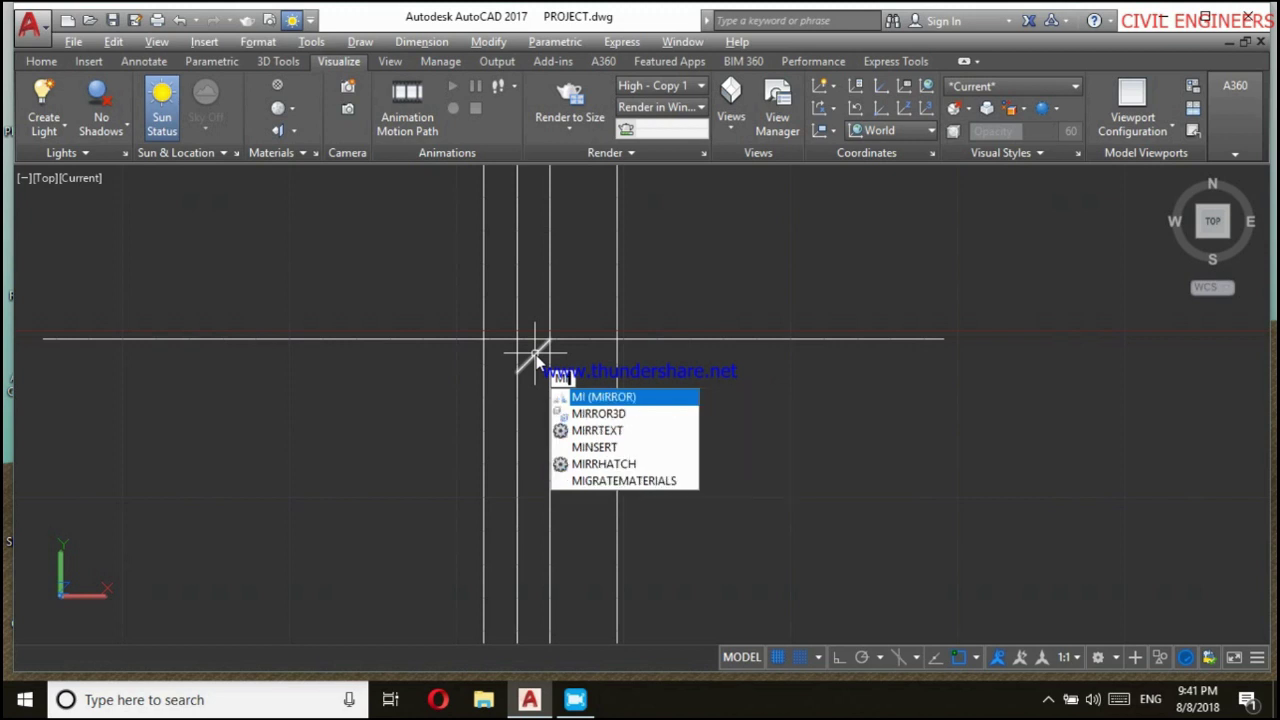
type("rr")
key("Return")
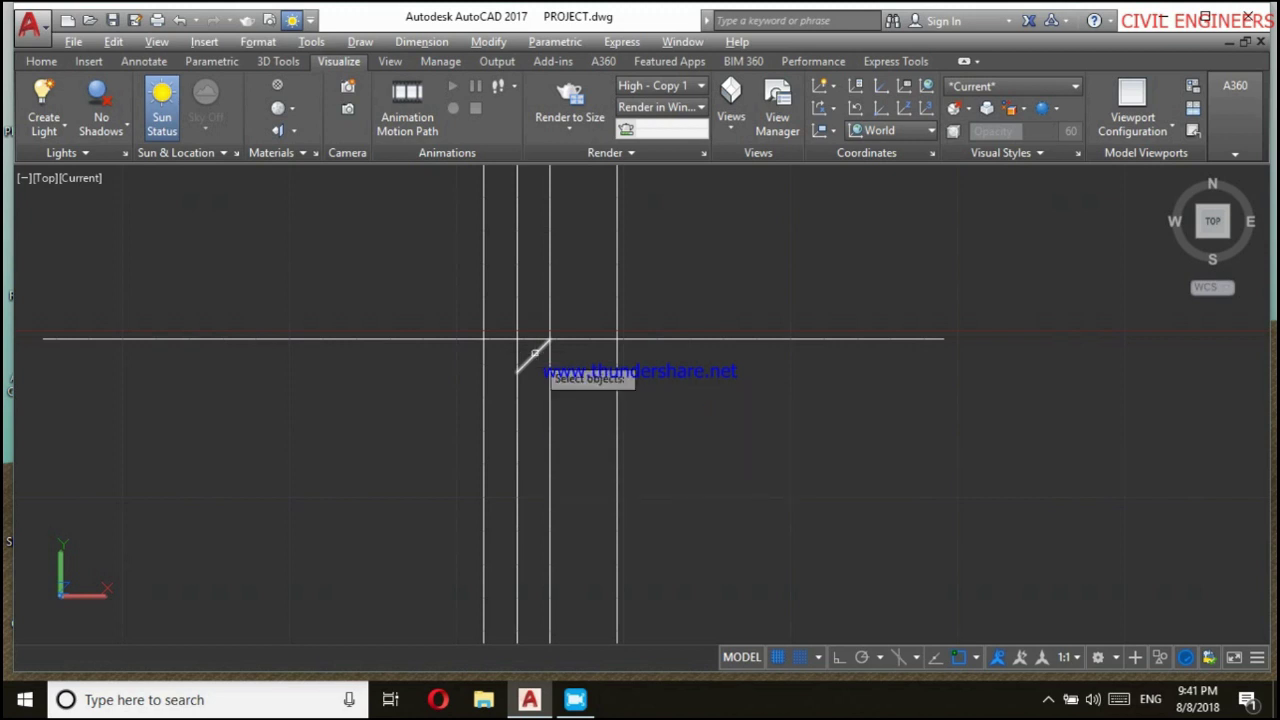
scroll(536, 352, "down", 2)
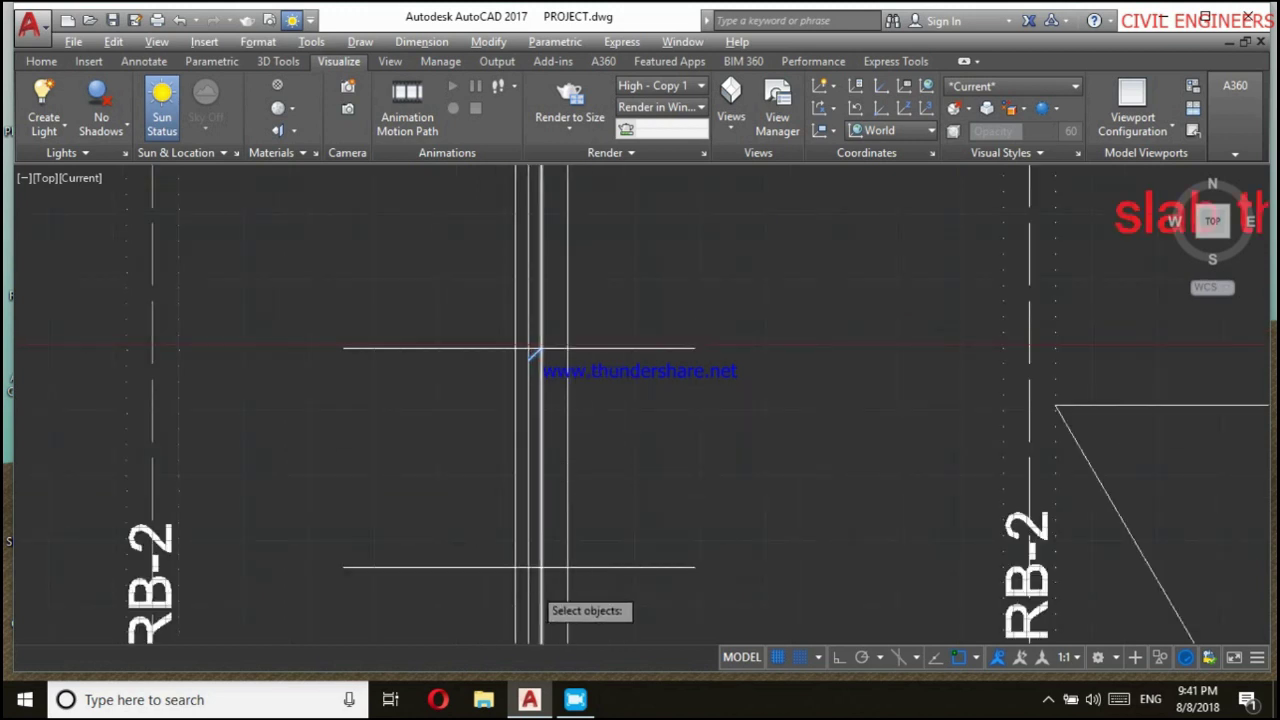
scroll(550, 540, "up", 2)
key("Return")
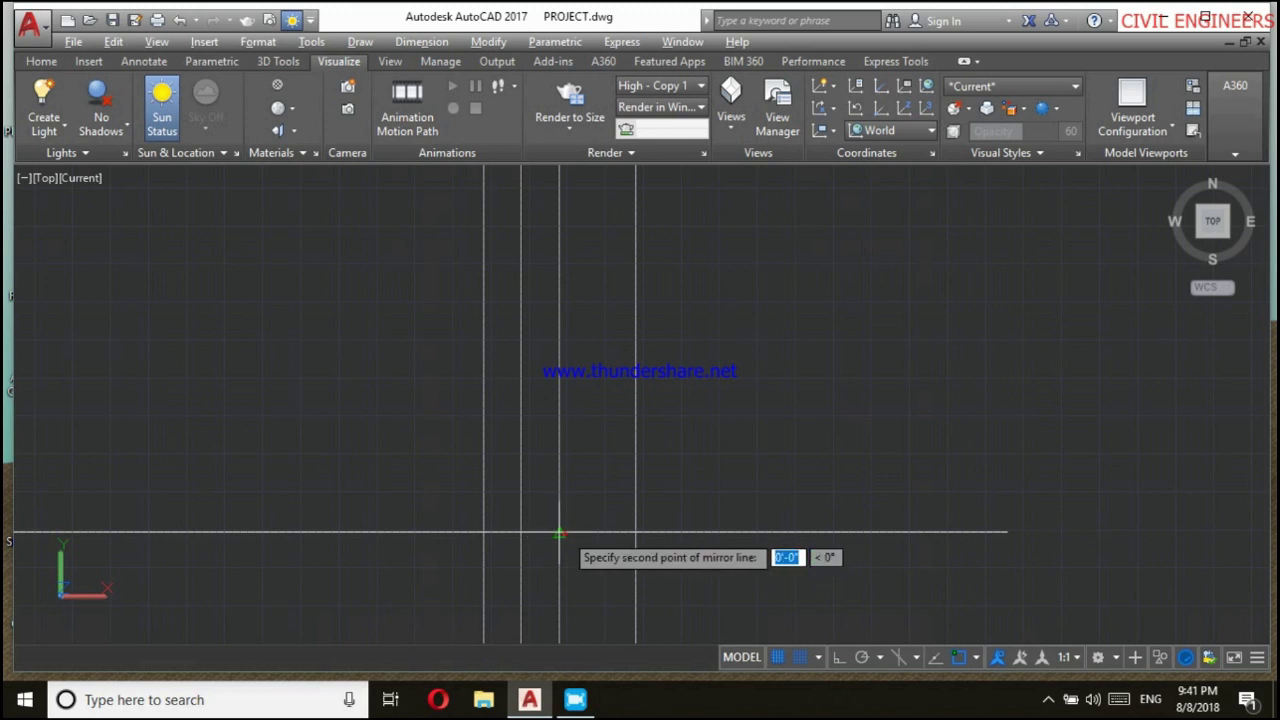
scroll(605, 535, "down", 3)
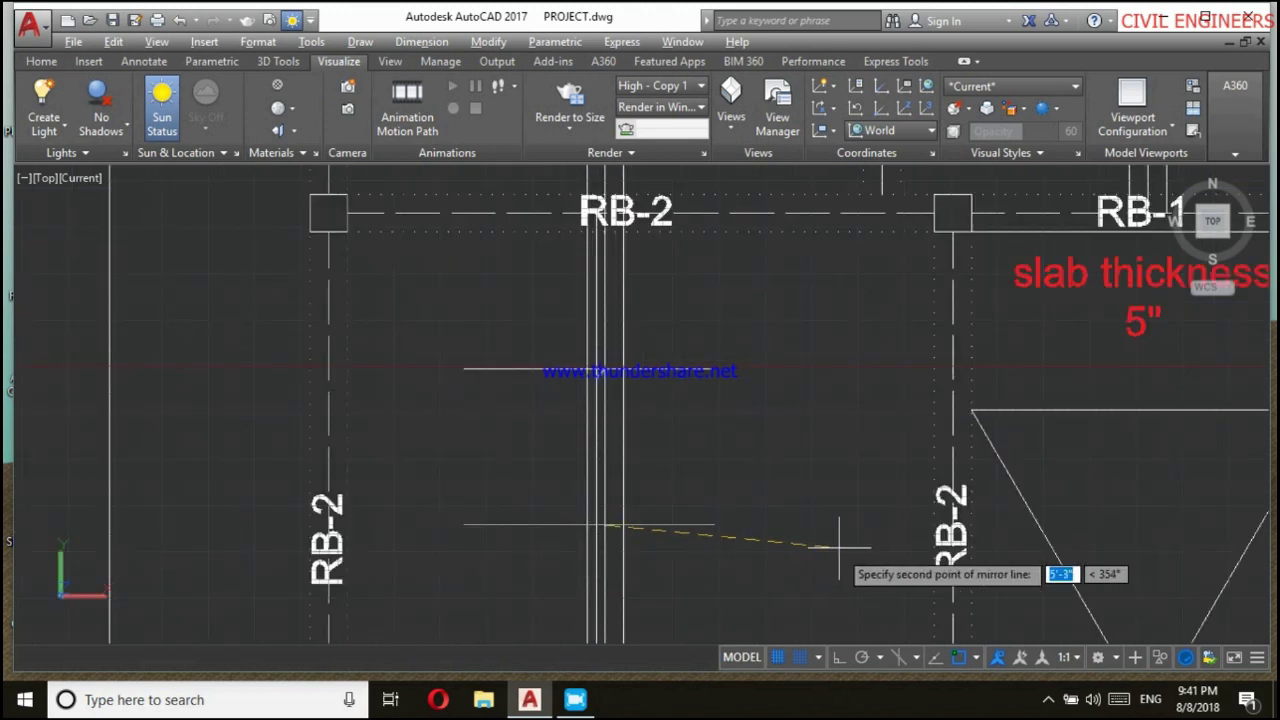
scroll(765, 541, "down", 2)
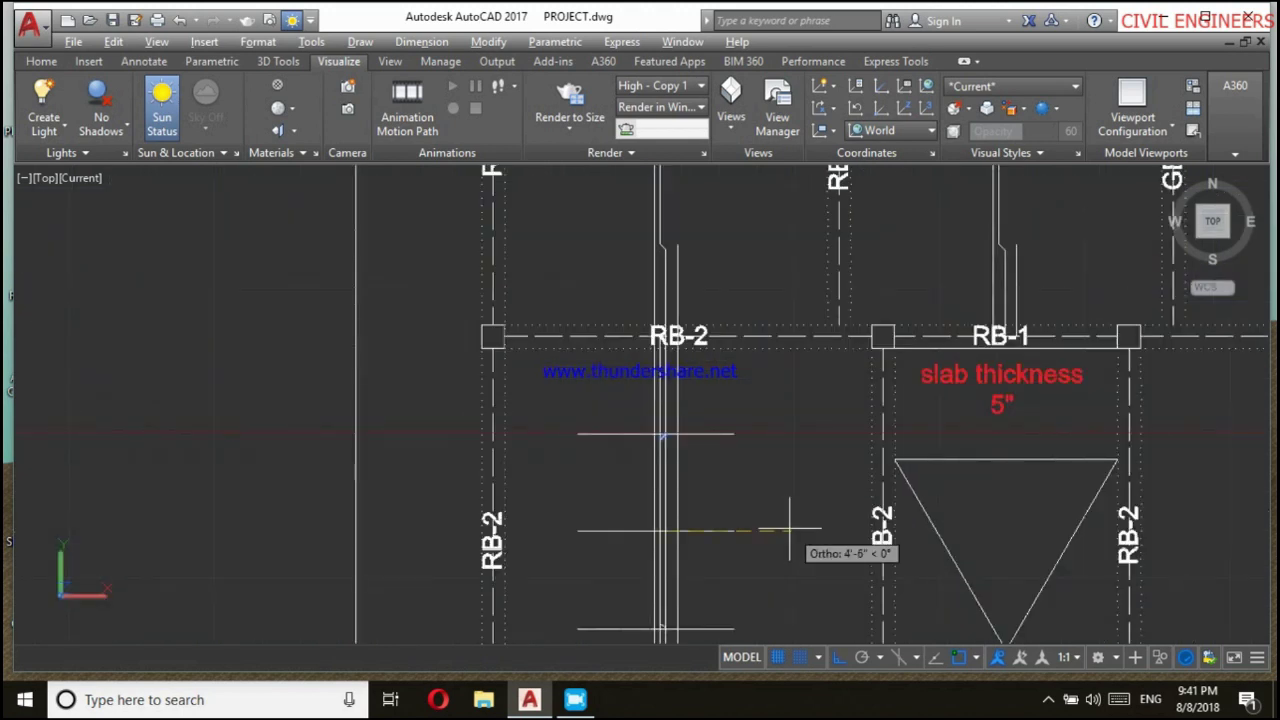
left_click(790, 530)
left_click(822, 598)
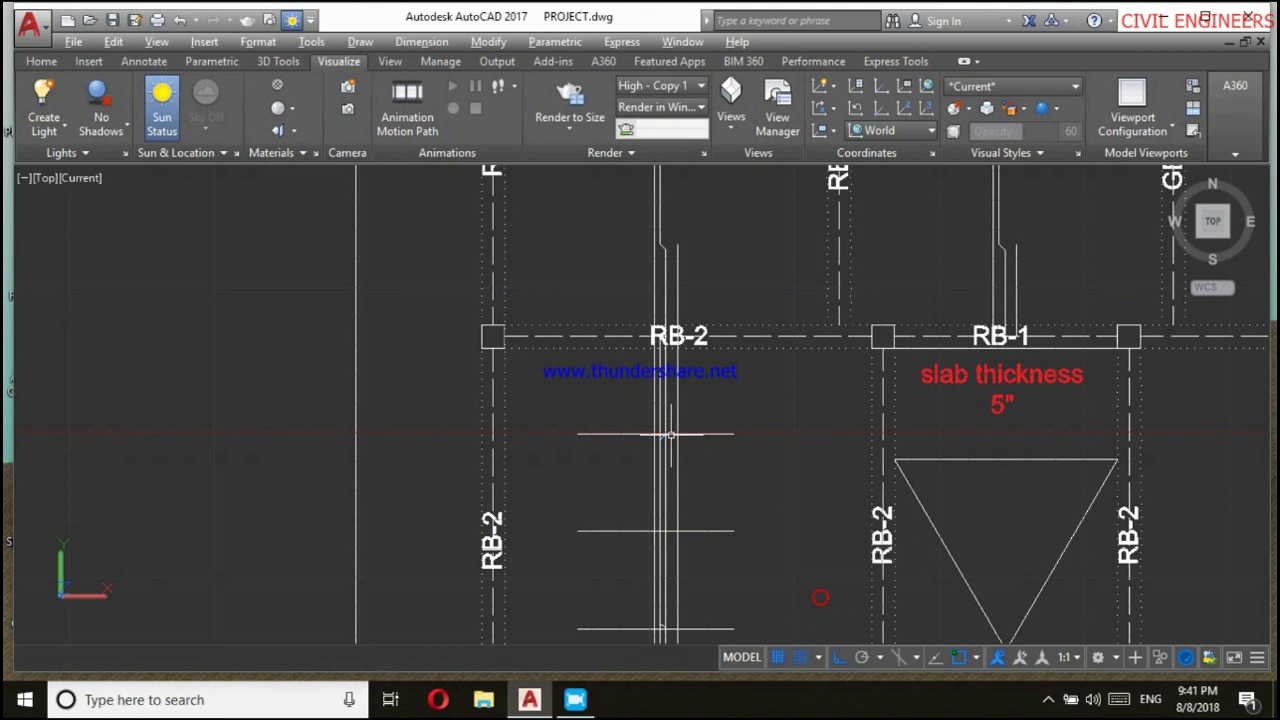
scroll(670, 435, "up", 2)
scroll(660, 437, "up", 2)
Draw short horizontal lines out from the crank and its corner.
scroll(637, 441, "up", 2)
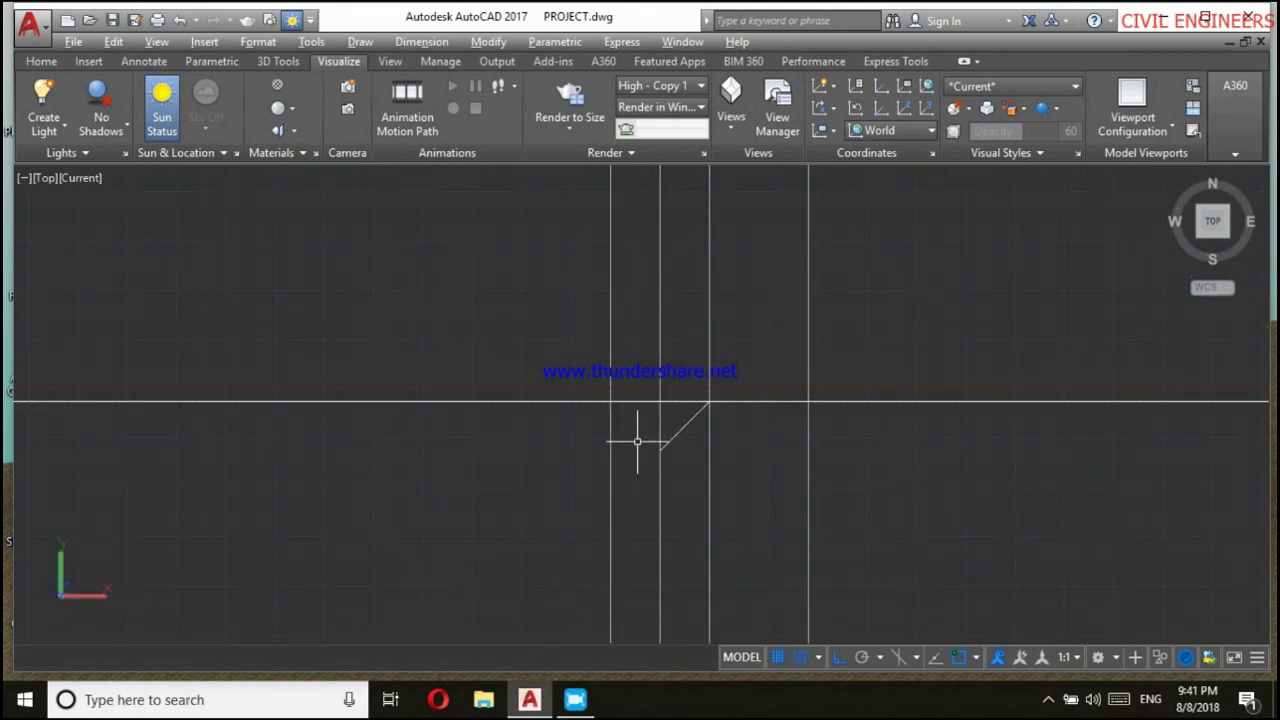
type("l")
key("Return")
left_click(663, 449)
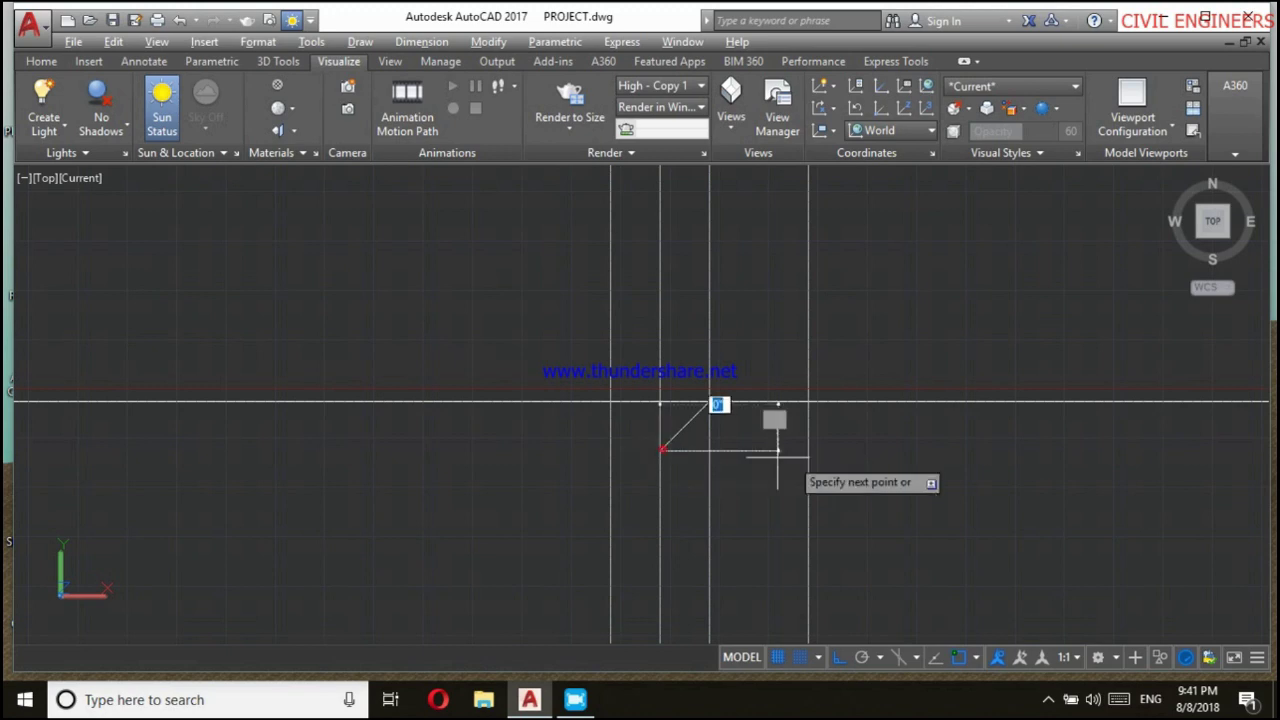
left_click(965, 488)
scroll(705, 357, "down", 3)
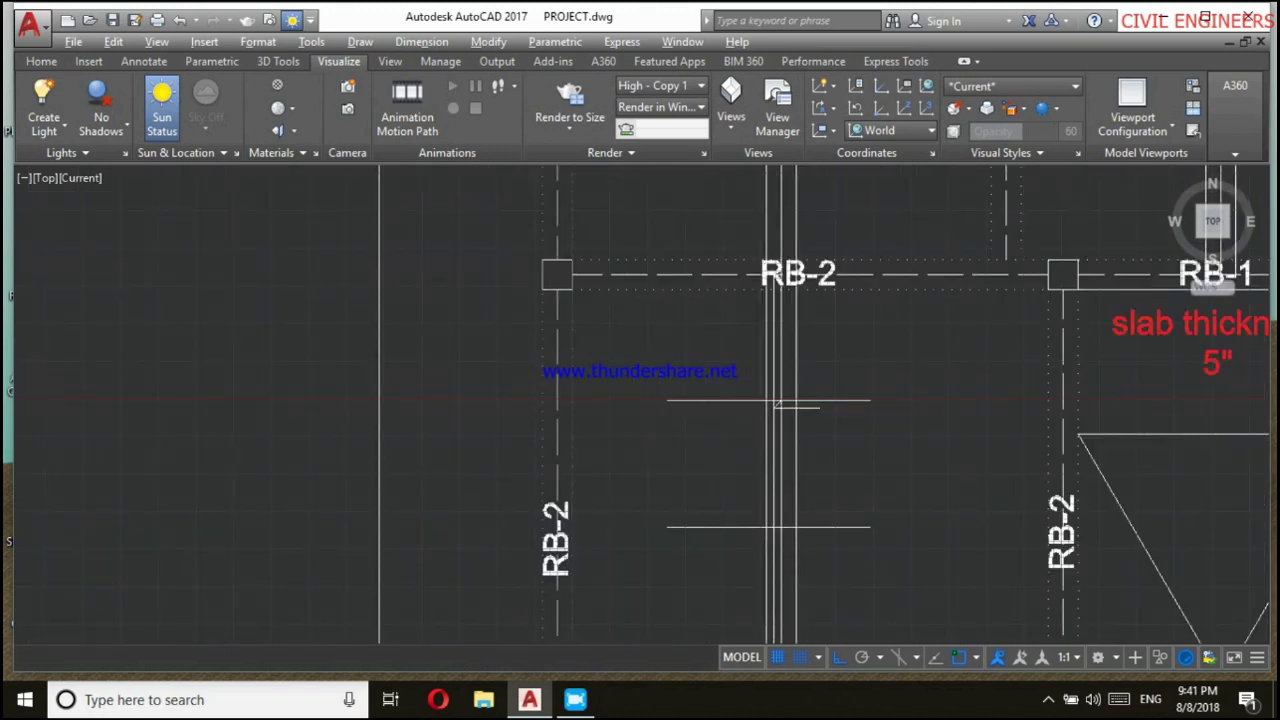
scroll(730, 420, "down", 3)
scroll(690, 480, "up", 2)
scroll(670, 490, "up", 2)
scroll(700, 480, "up", 2)
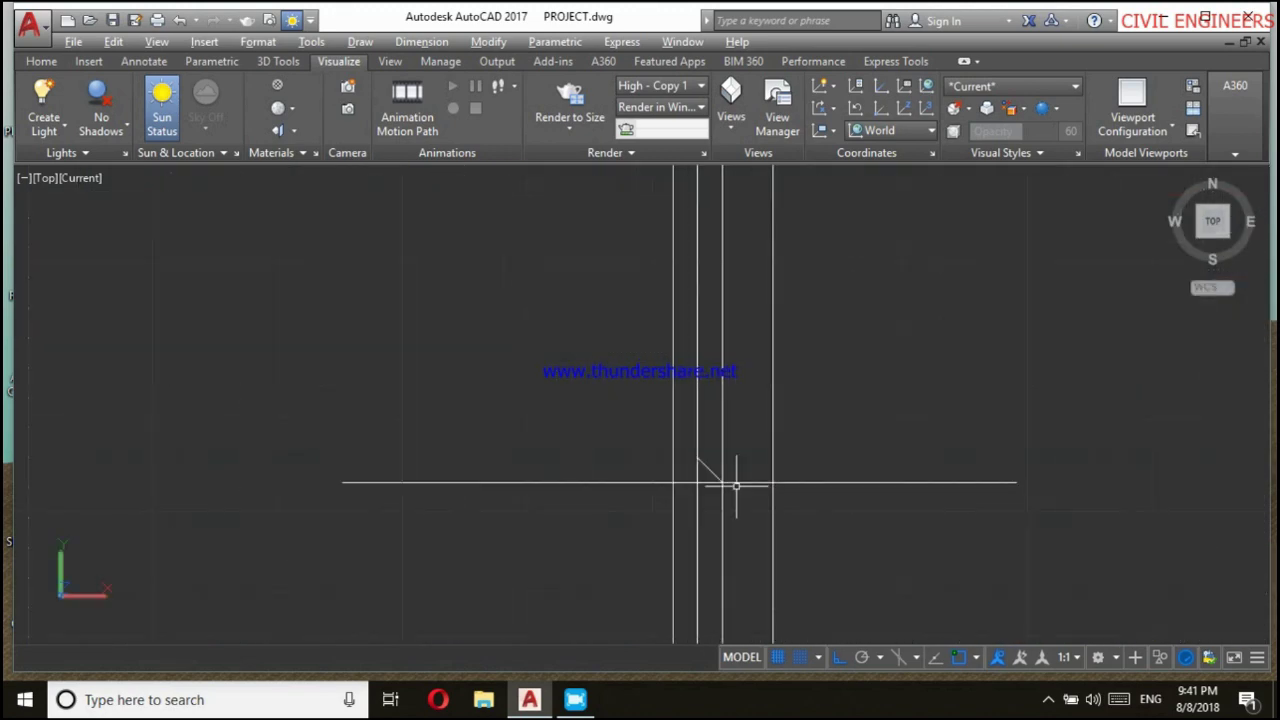
type("l")
key("Return")
left_click(695, 458)
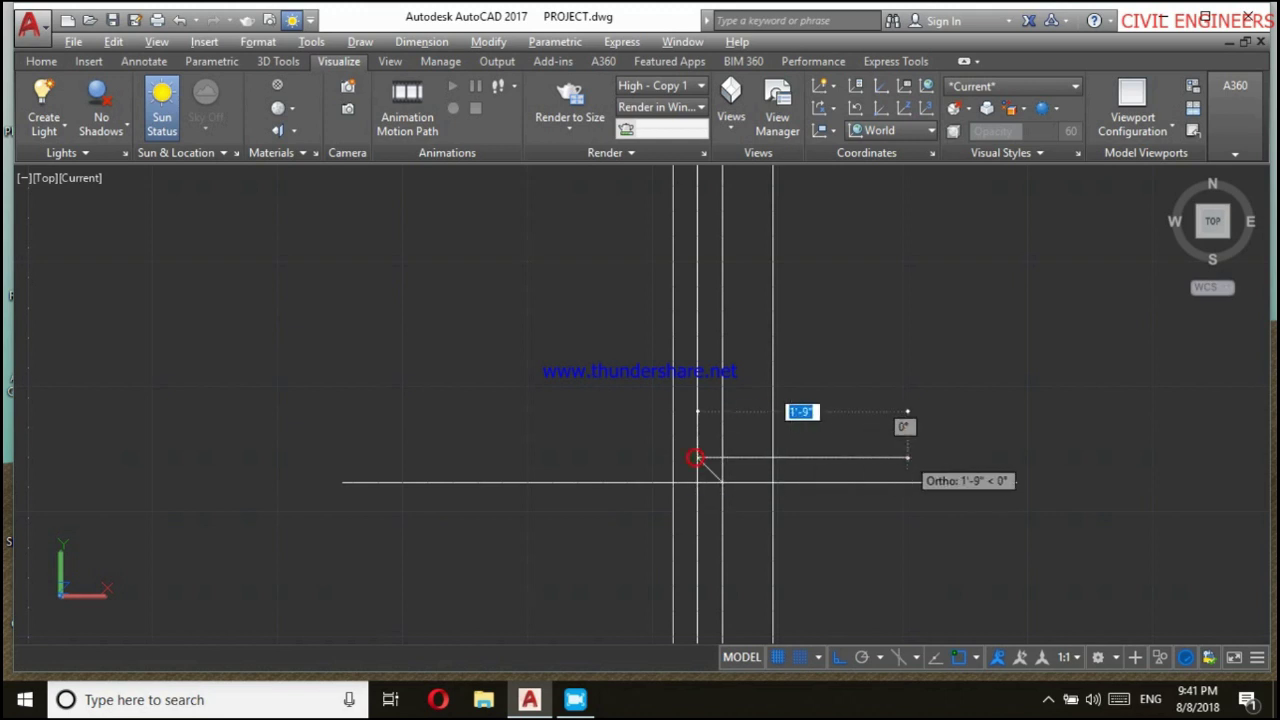
scroll(697, 490, "up", 2)
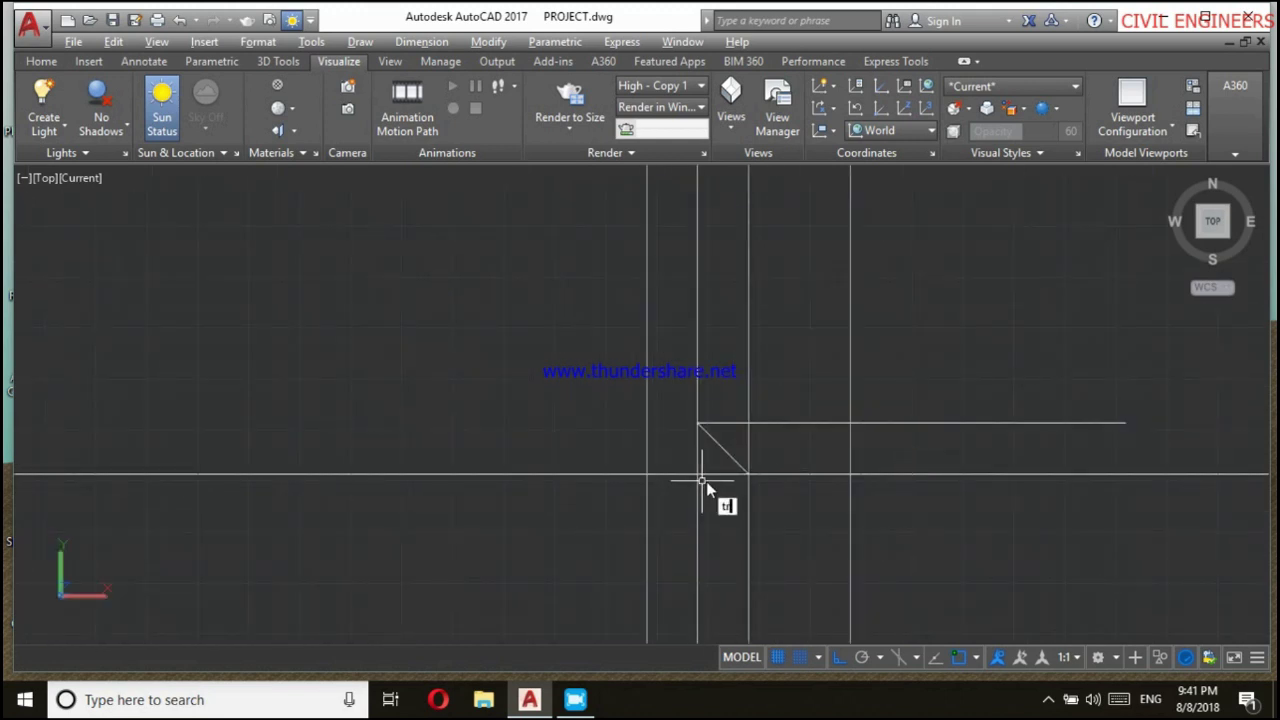
Delete the long horizontal line and trim away the surplus vertical pieces around the crank.
key("Return")
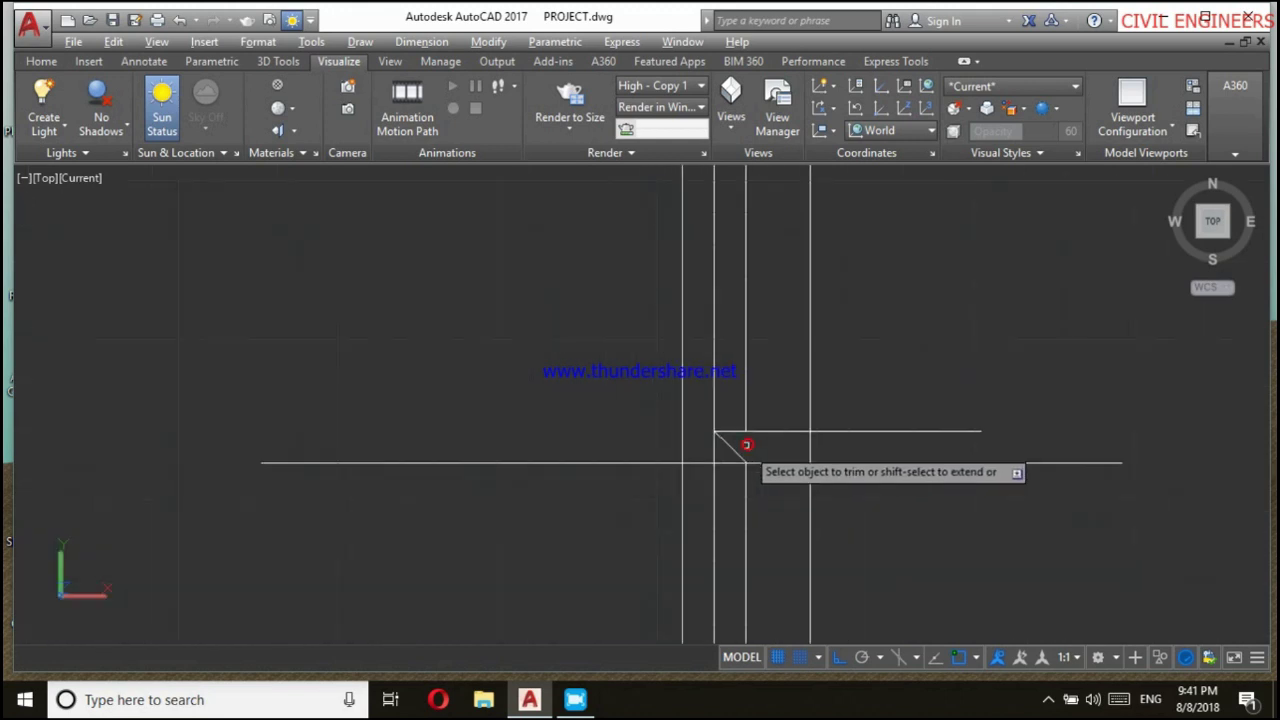
scroll(746, 443, "down", 2)
key("Escape")
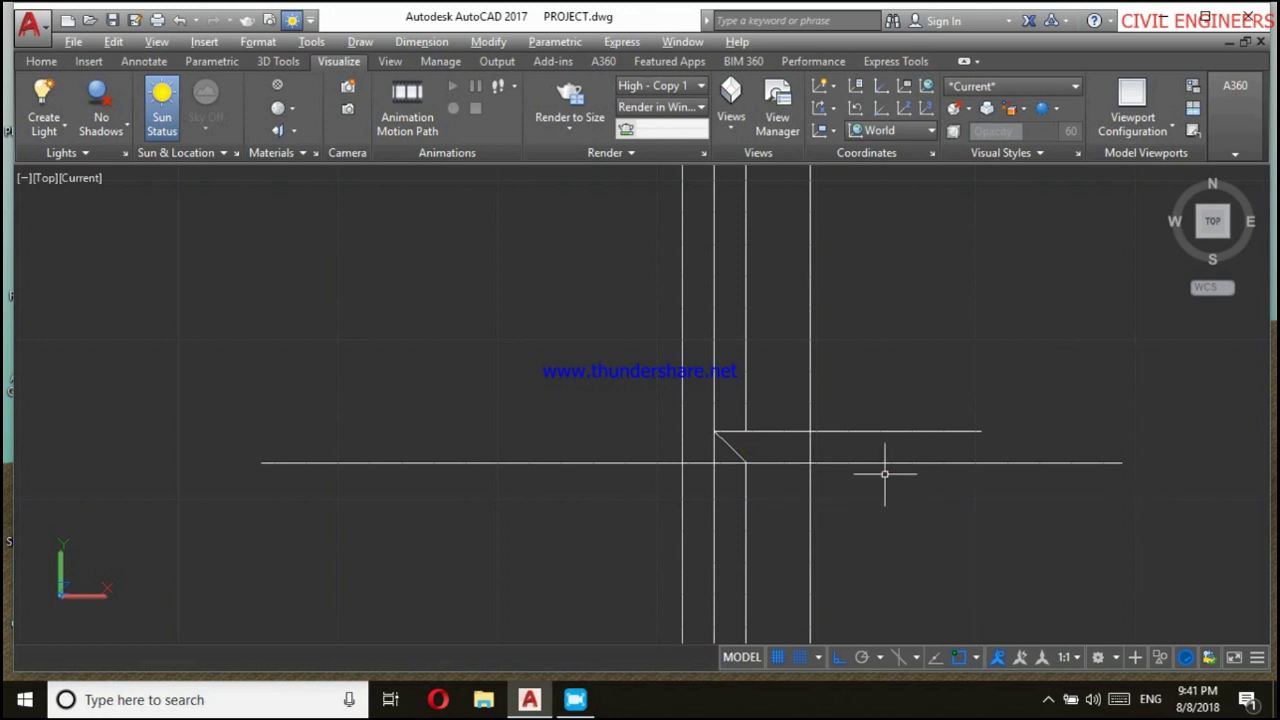
left_click(887, 462)
key("Delete")
type("tr")
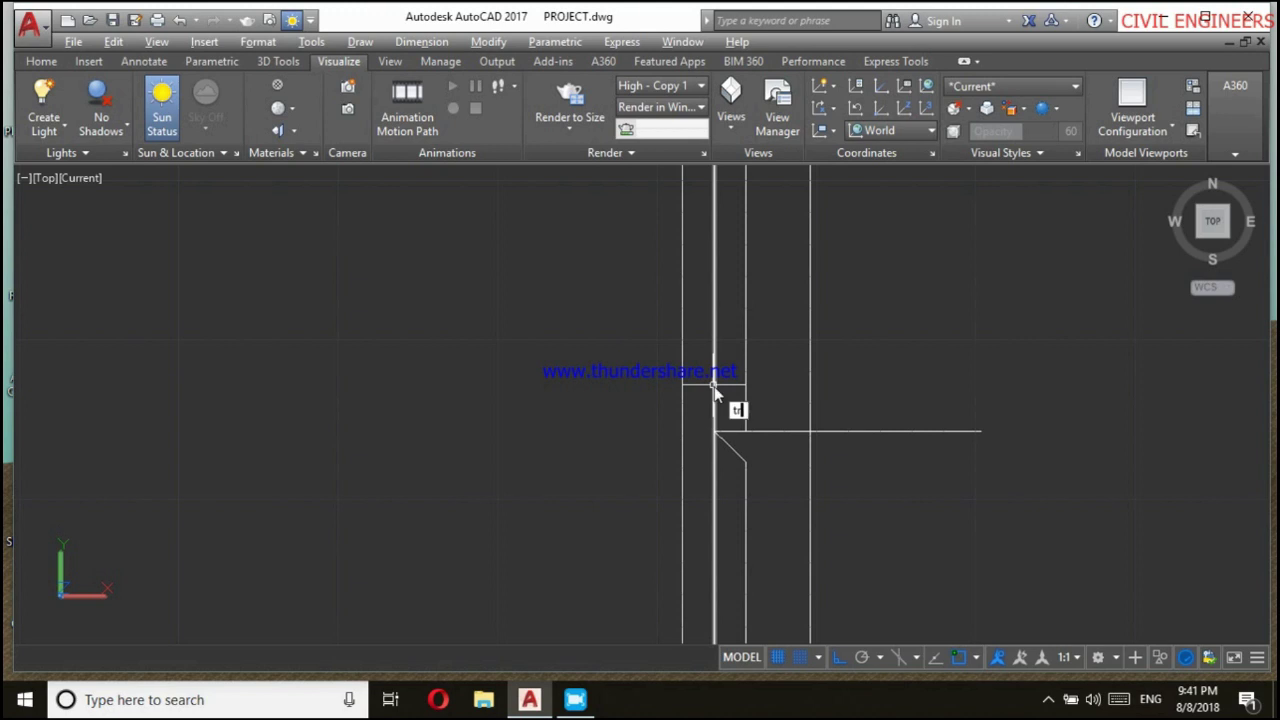
key("Return")
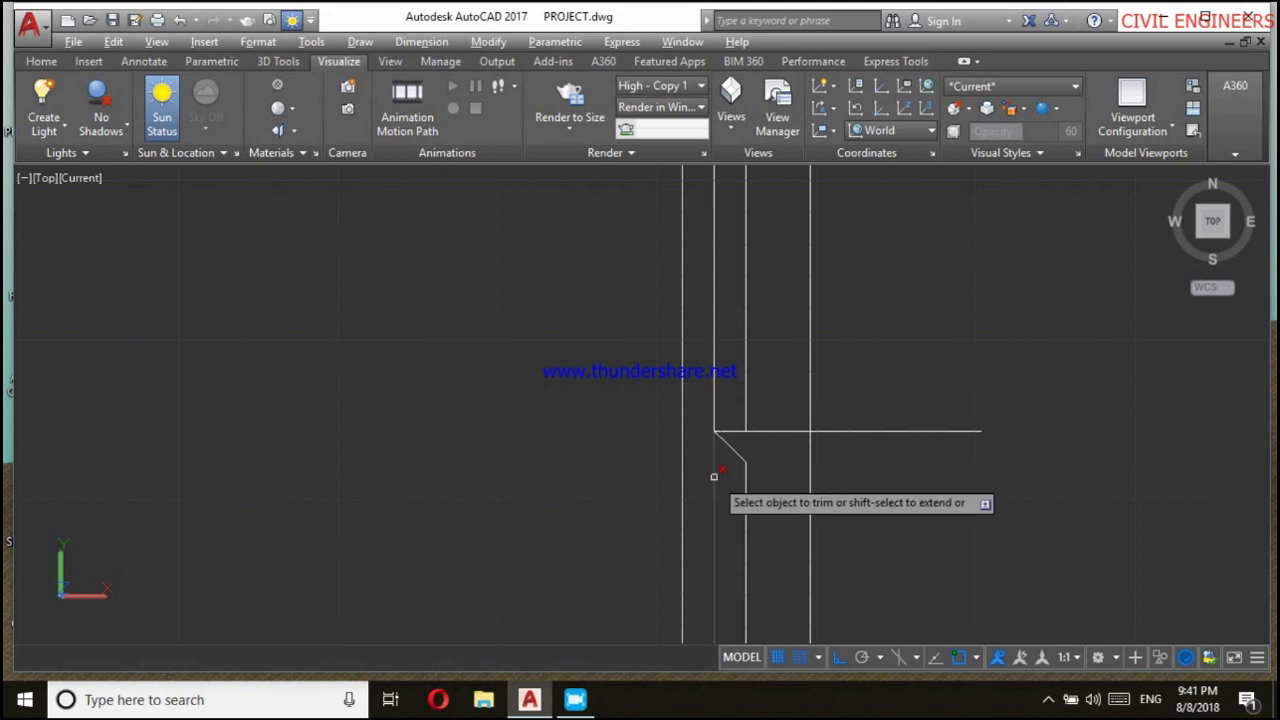
left_click(714, 476)
key("Escape")
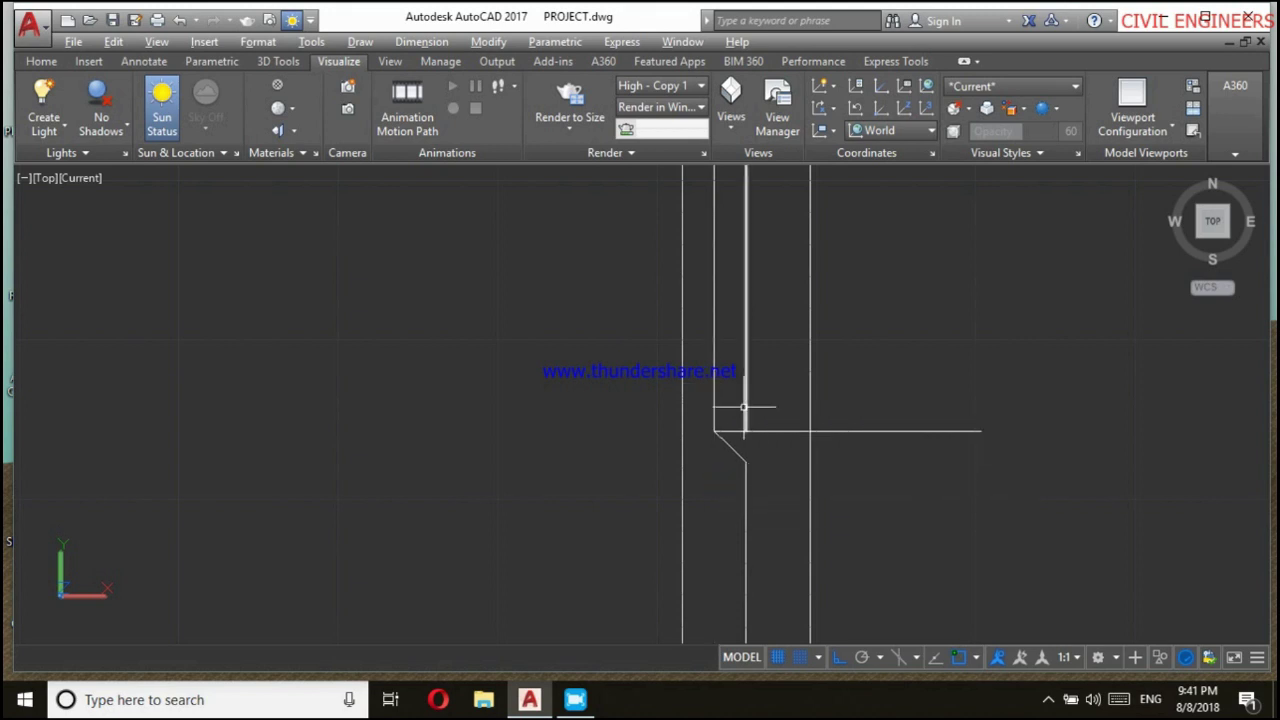
left_click(744, 407)
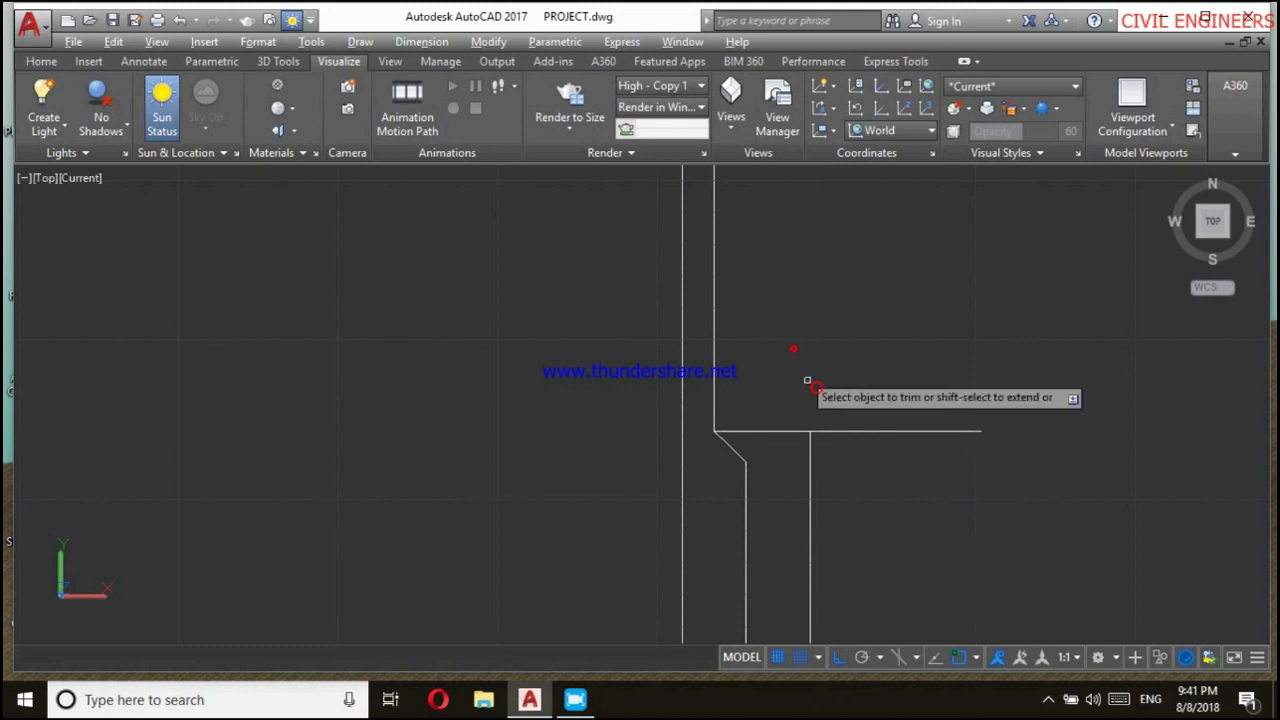
left_click(890, 465)
left_click(876, 369)
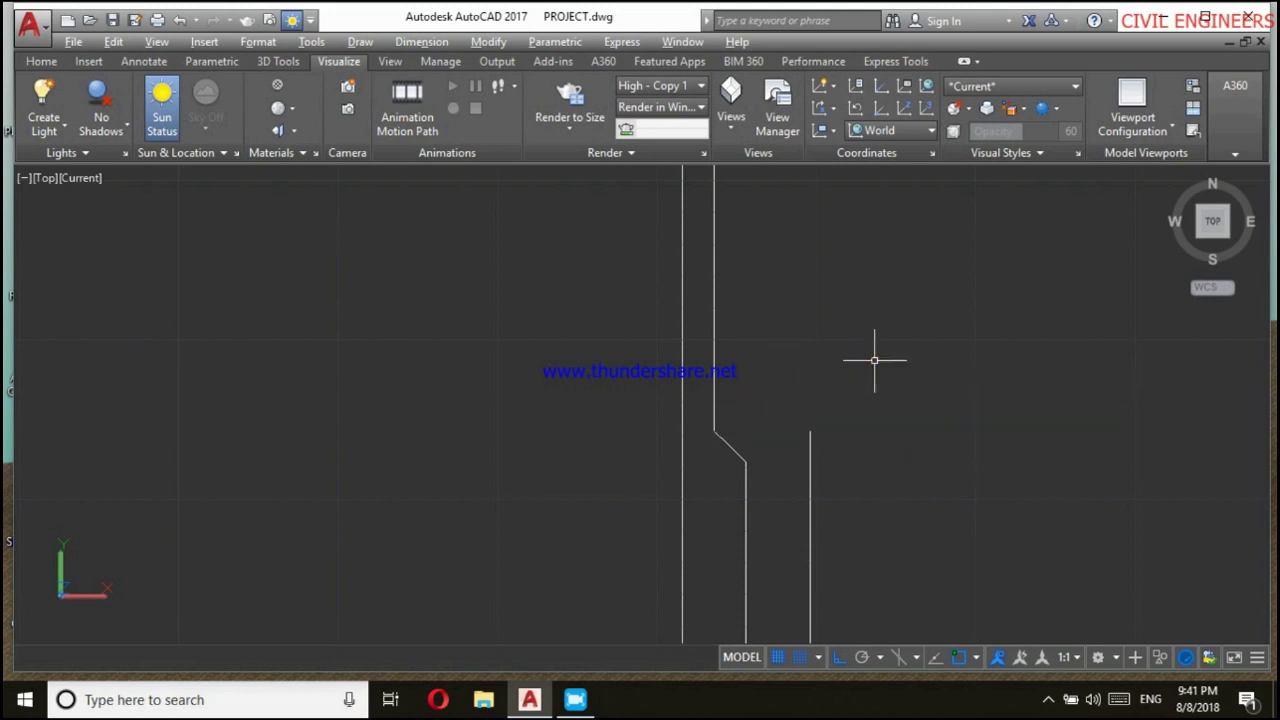
scroll(874, 360, "down", 4)
Window-select the vertical cranked bar lines and start a move, then cancel it.
middle_click_drag(884, 327, 851, 517)
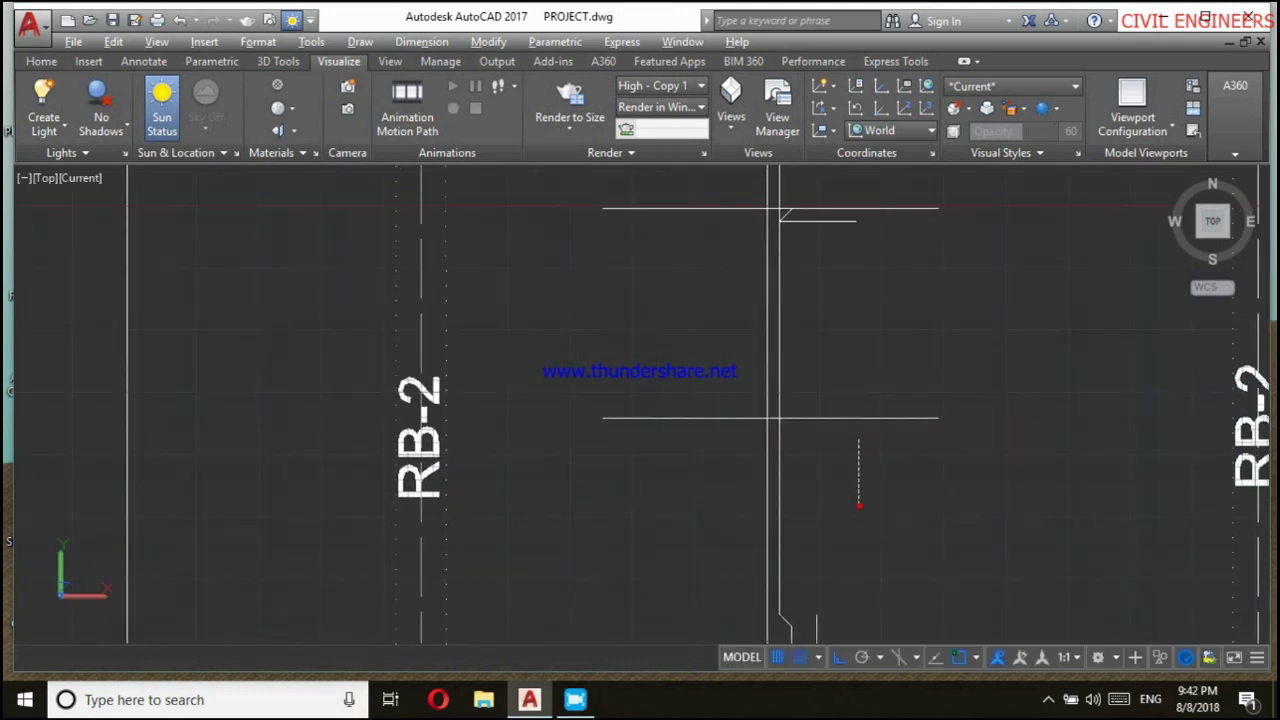
scroll(849, 340, "up", 3)
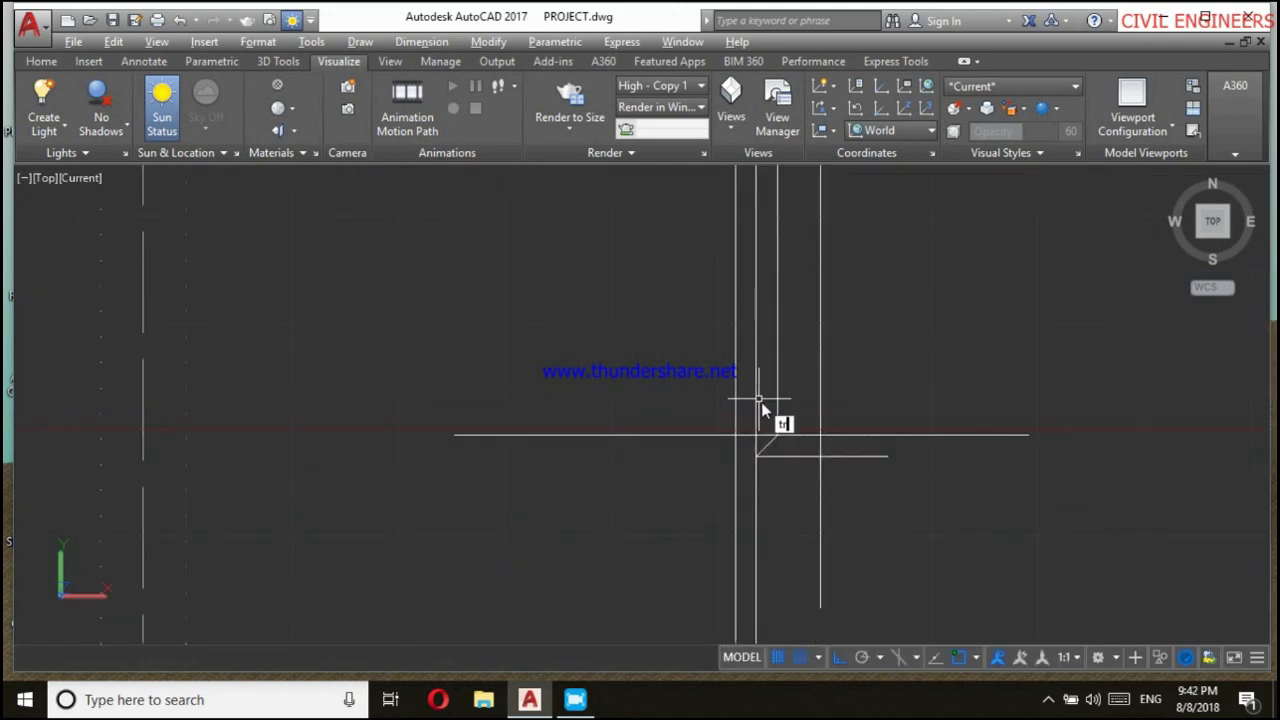
left_click(800, 508)
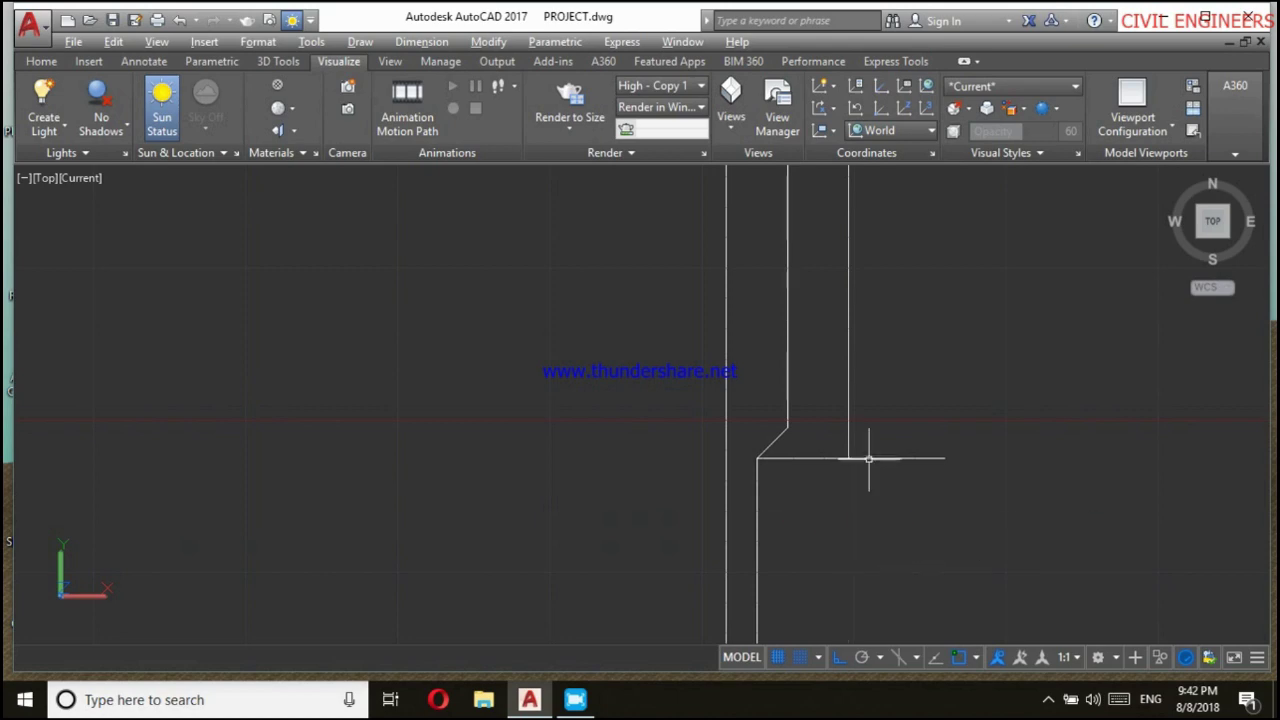
scroll(781, 492, "down", 3)
left_click(795, 567)
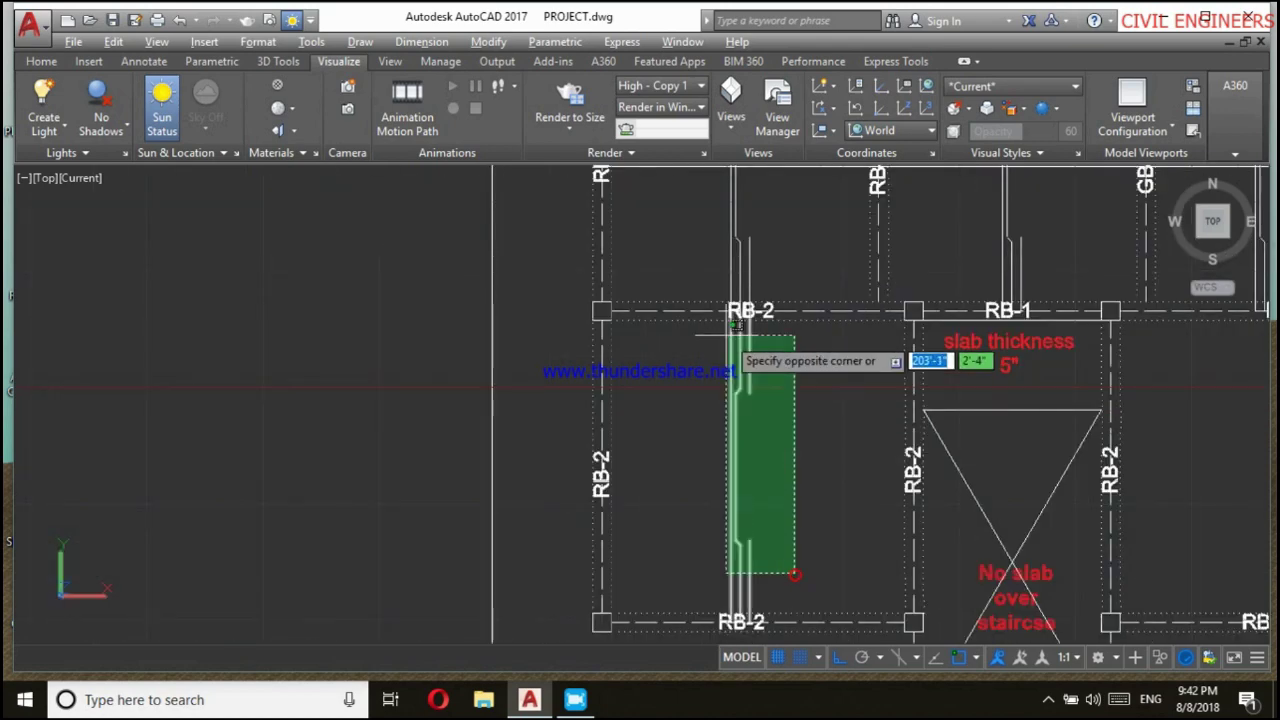
left_click(729, 340)
right_click(699, 352)
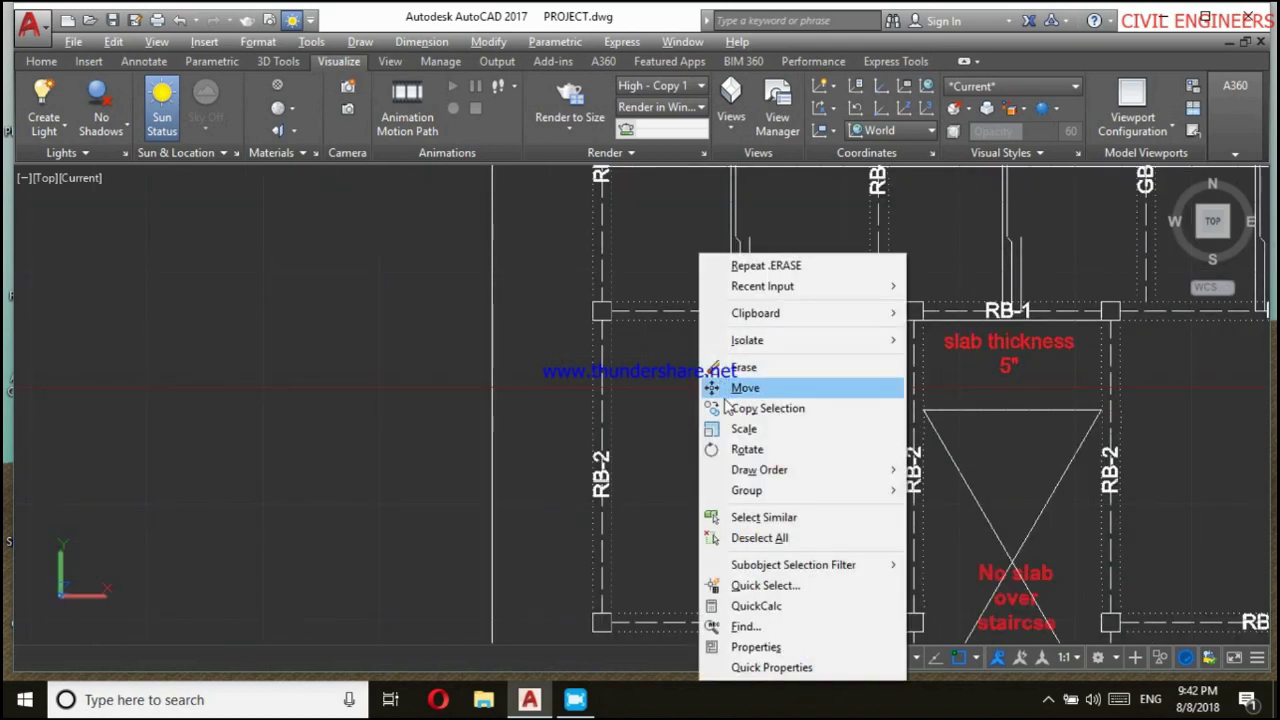
left_click(743, 383)
scroll(748, 315, "up", 3)
scroll(748, 315, "up", 3)
scroll(720, 330, "up", 2)
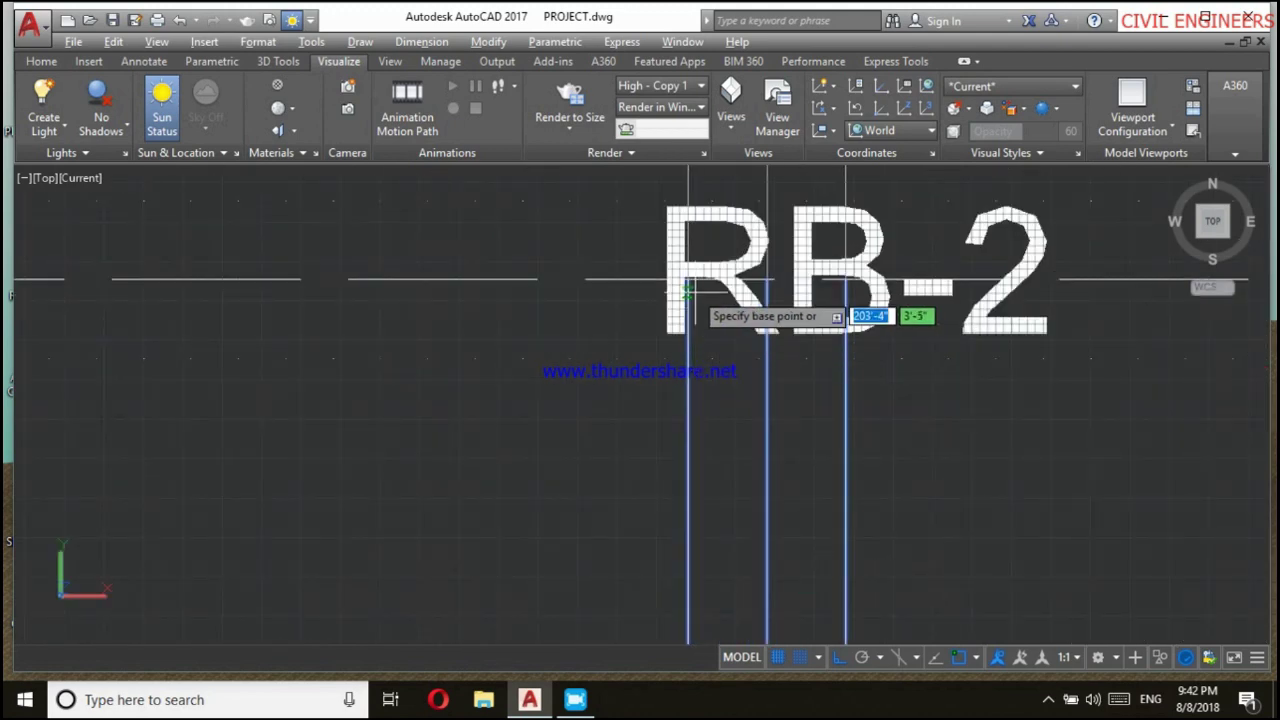
scroll(547, 285, "down", 5)
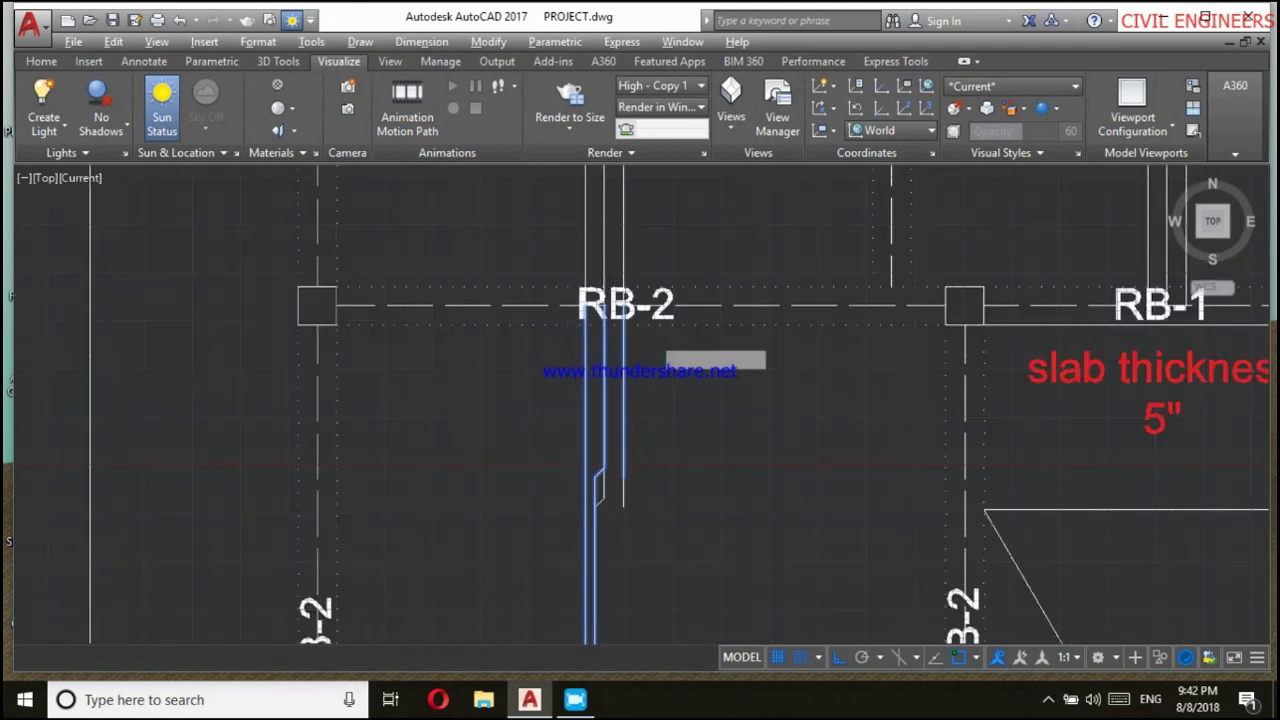
scroll(700, 300, "down", 3)
scroll(913, 325, "up", 3)
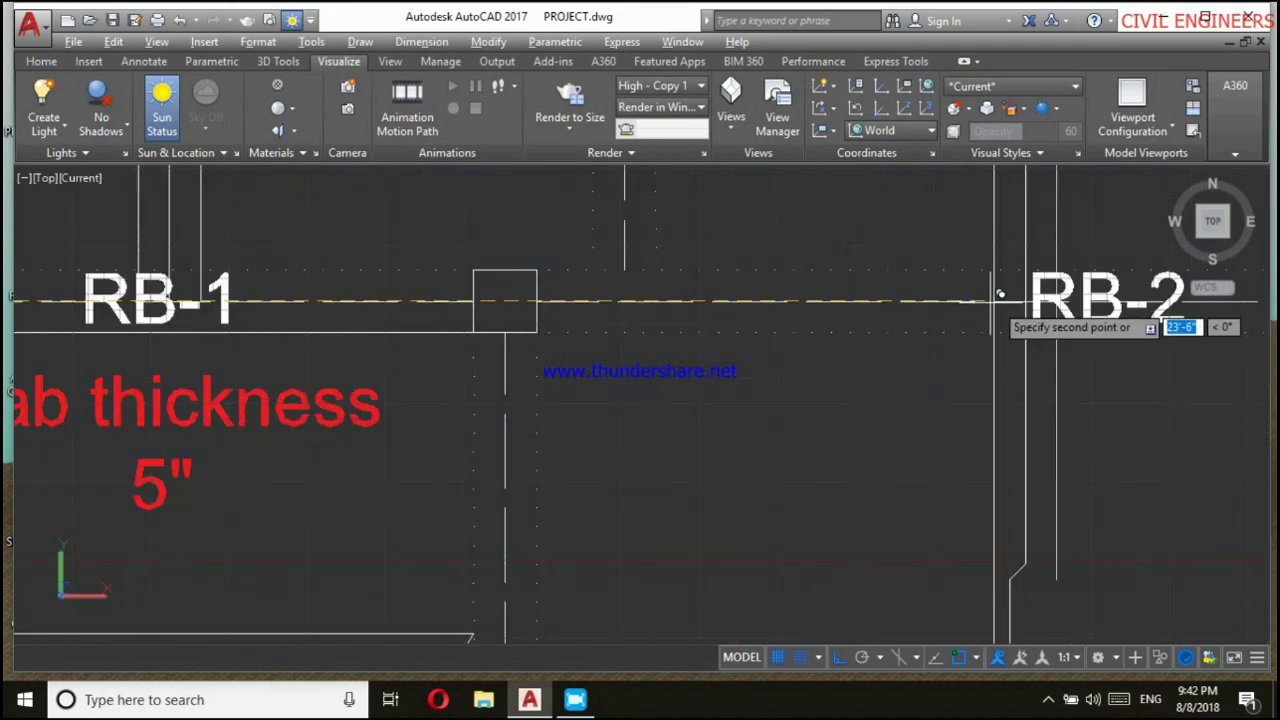
scroll(900, 320, "down", 4)
scroll(700, 400, "up", 1)
key("Escape")
Copy the vertical cranked bar from its RB-2 end to a spot left of the plan.
left_click(686, 480)
left_click(618, 305)
right_click(570, 305)
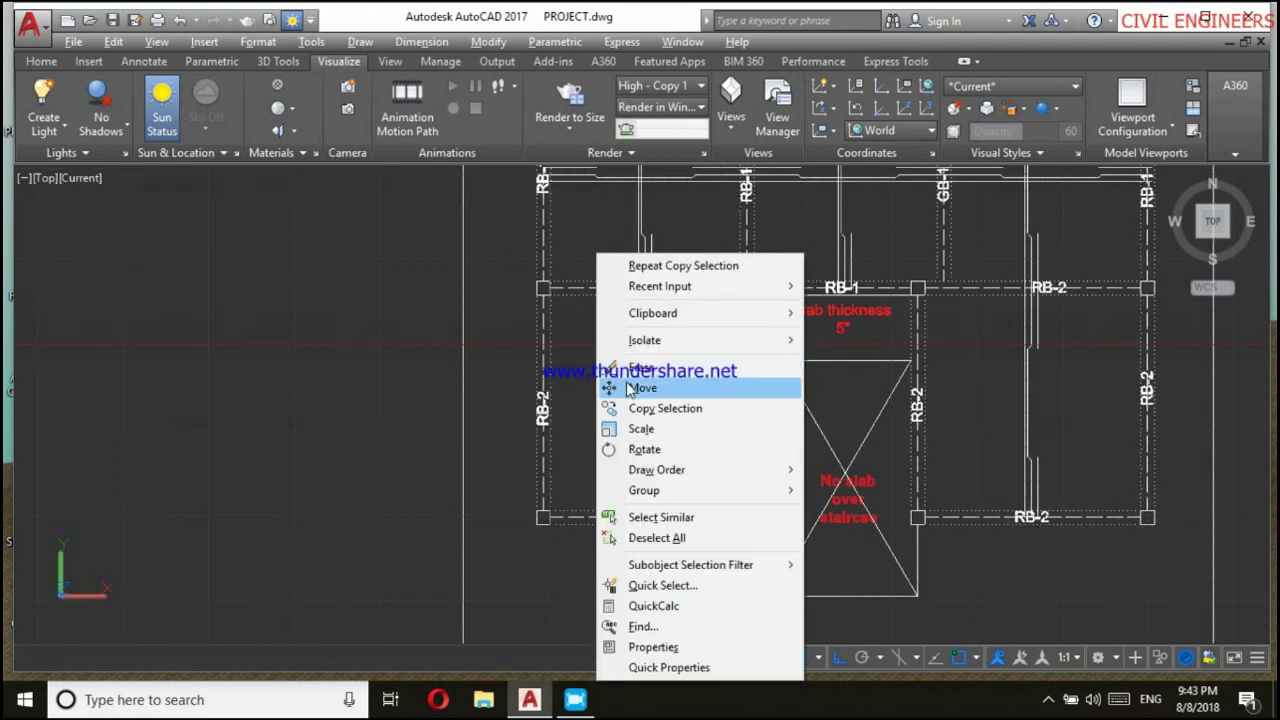
left_click(648, 406)
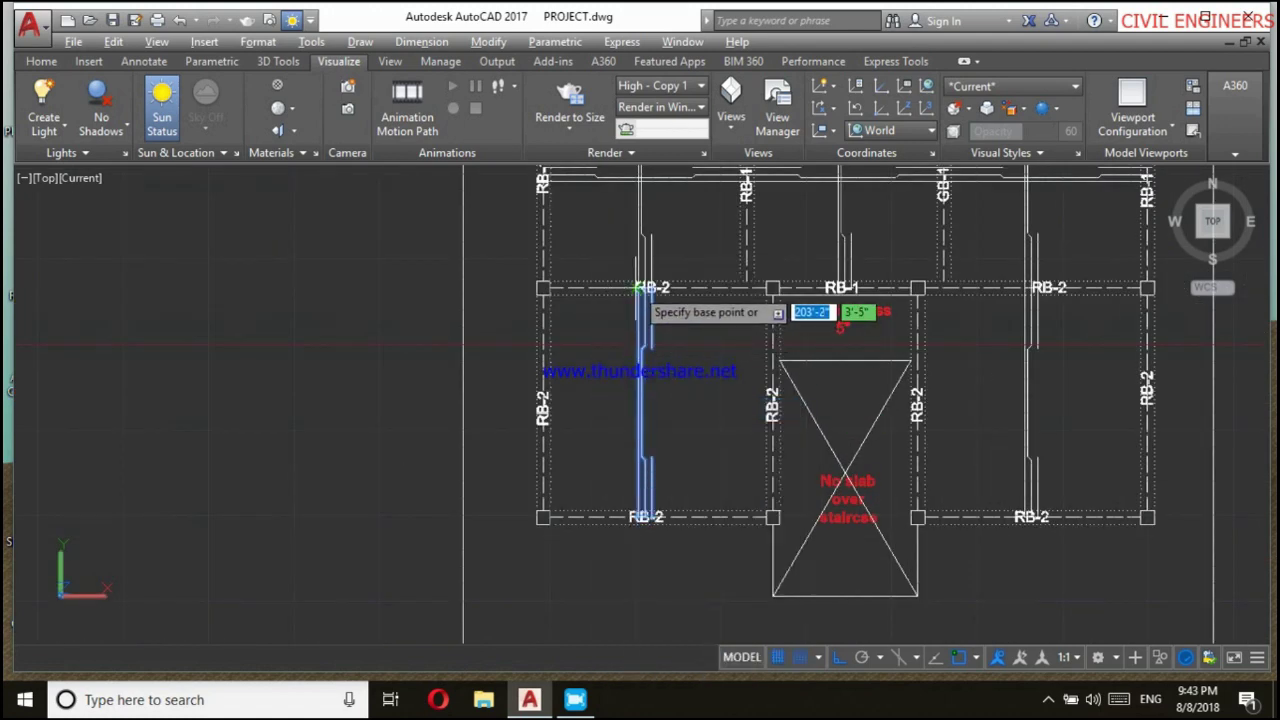
left_click(640, 288)
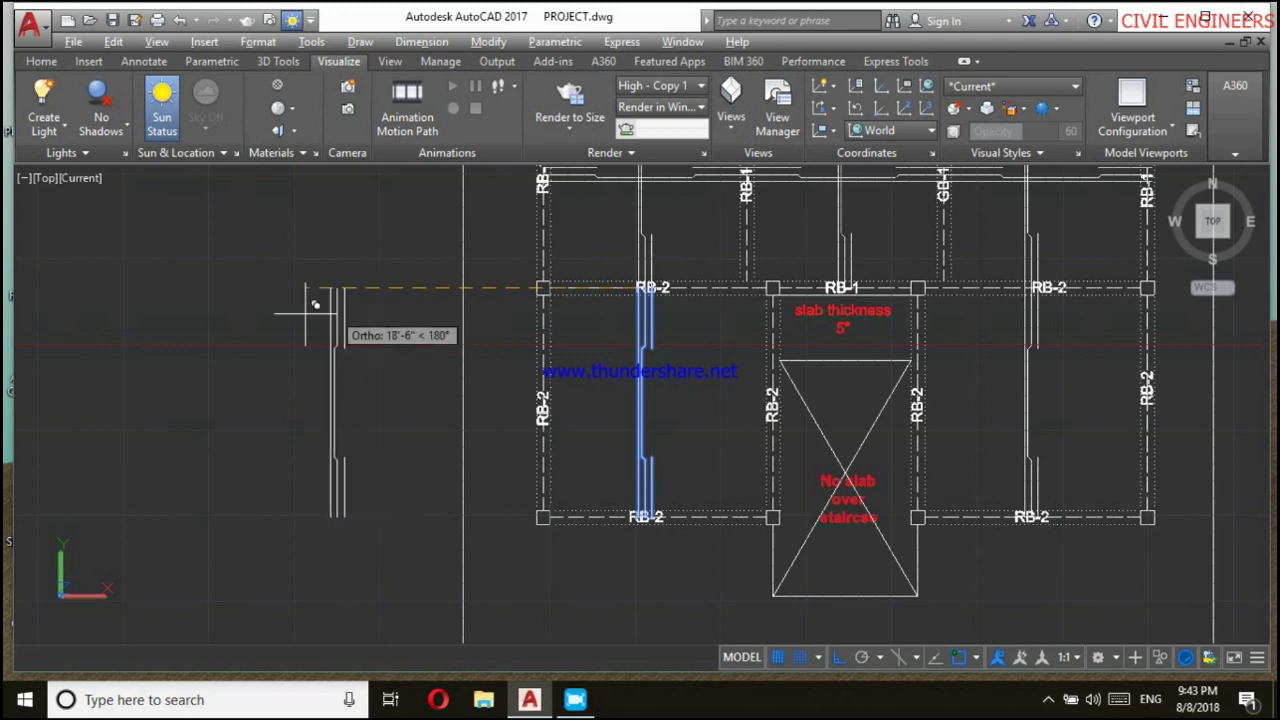
left_click(300, 300)
key("Return")
scroll(325, 505, "up", 3)
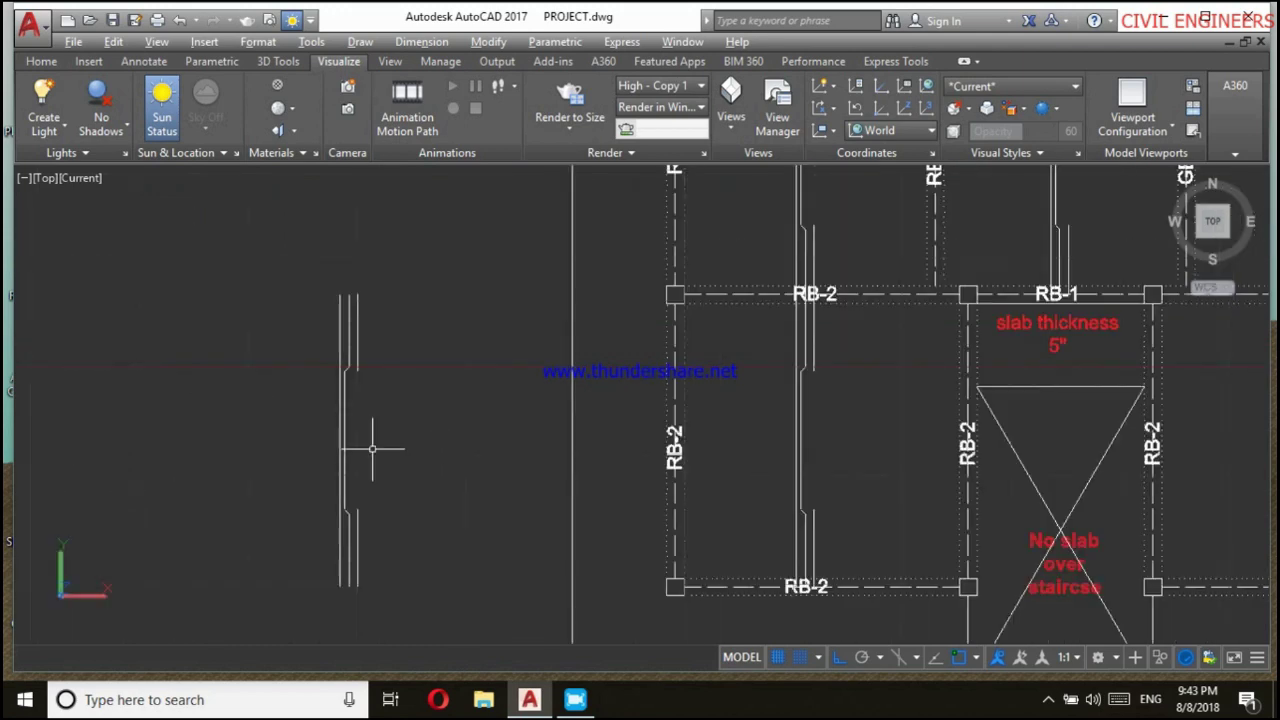
left_click(230, 263)
type("ROTAT")
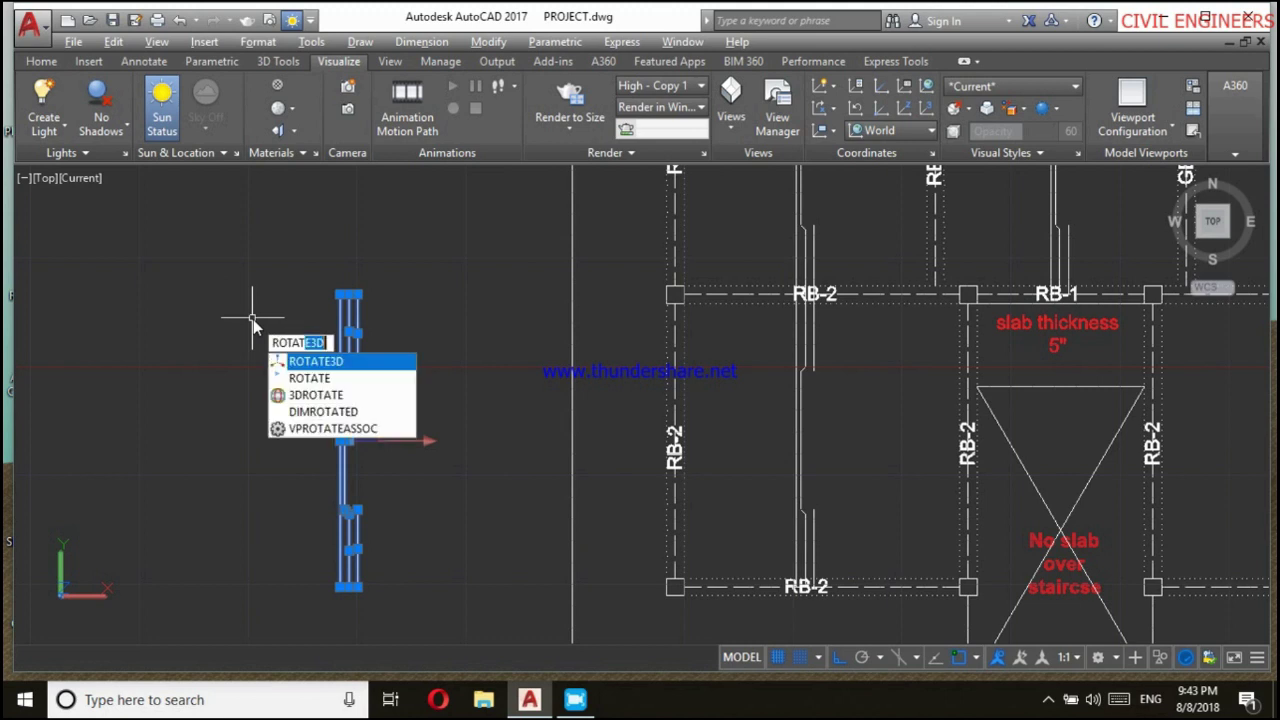
Rotate the spare cranked bar 90° about its top so it lies horizontally.
key("Down")
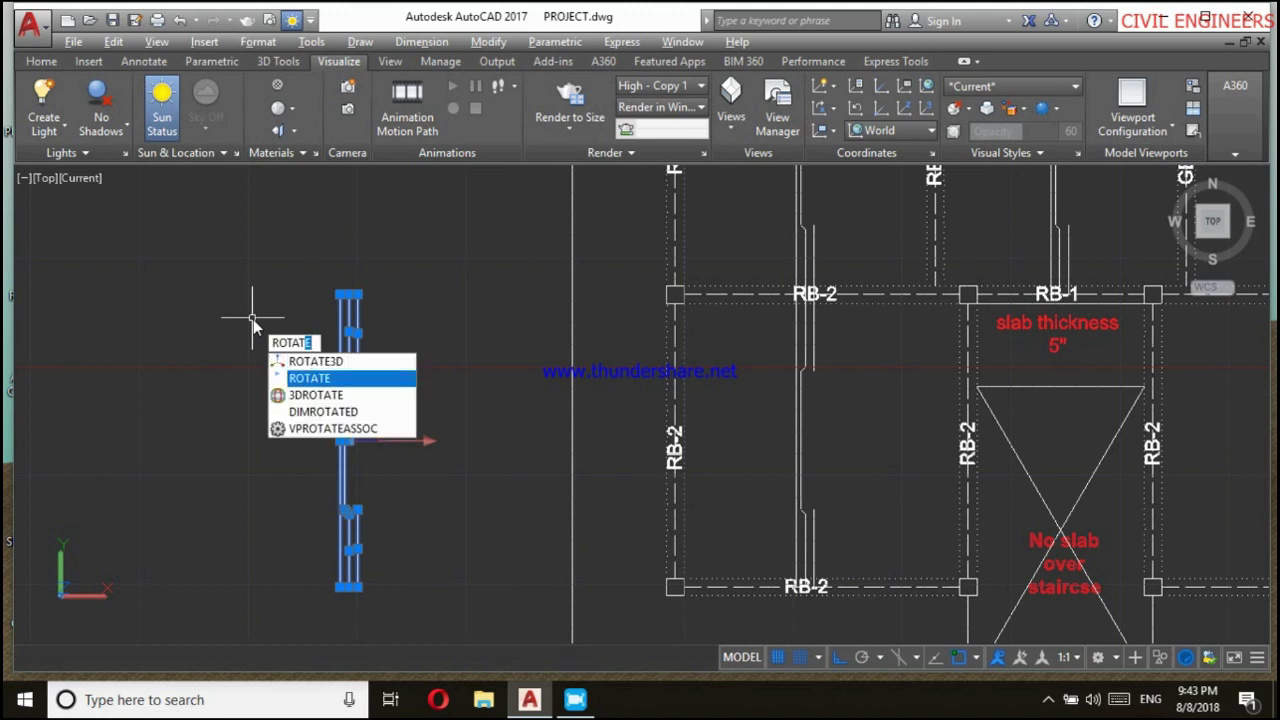
key("Return")
left_click(341, 294)
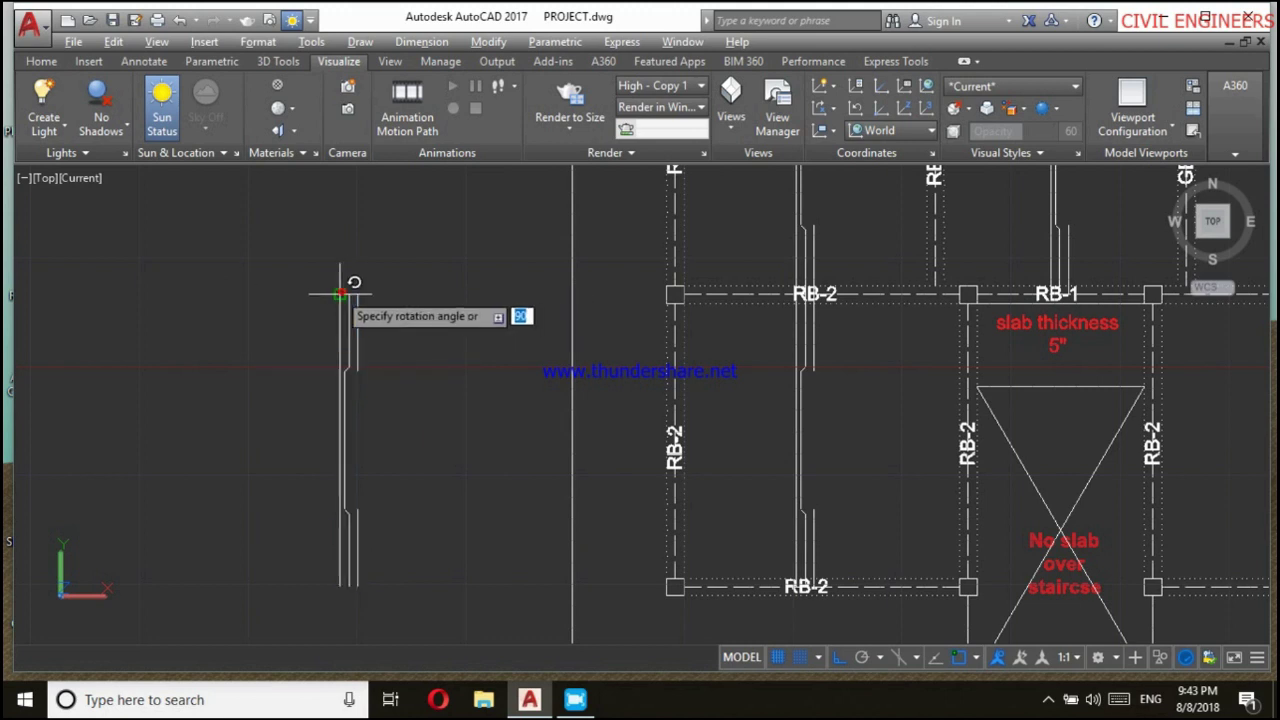
scroll(335, 240, "down", 2)
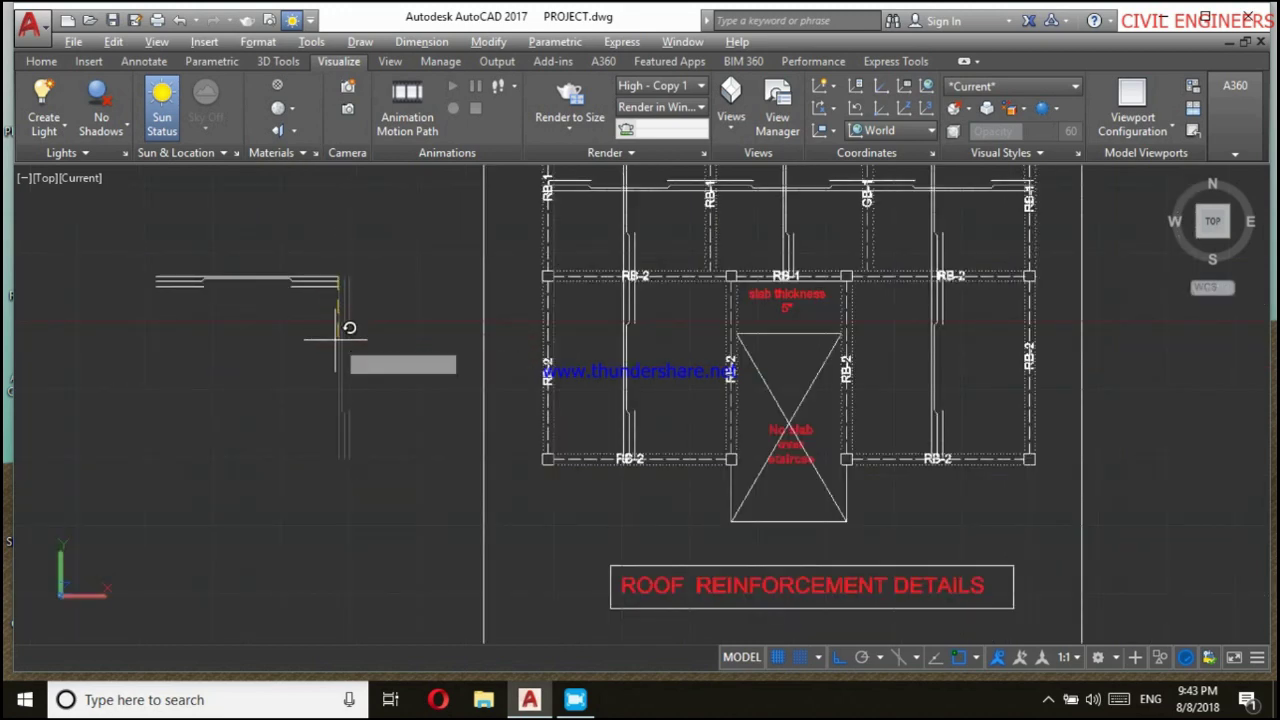
scroll(345, 360, "down", 1)
scroll(325, 270, "up", 2)
scroll(313, 258, "up", 1)
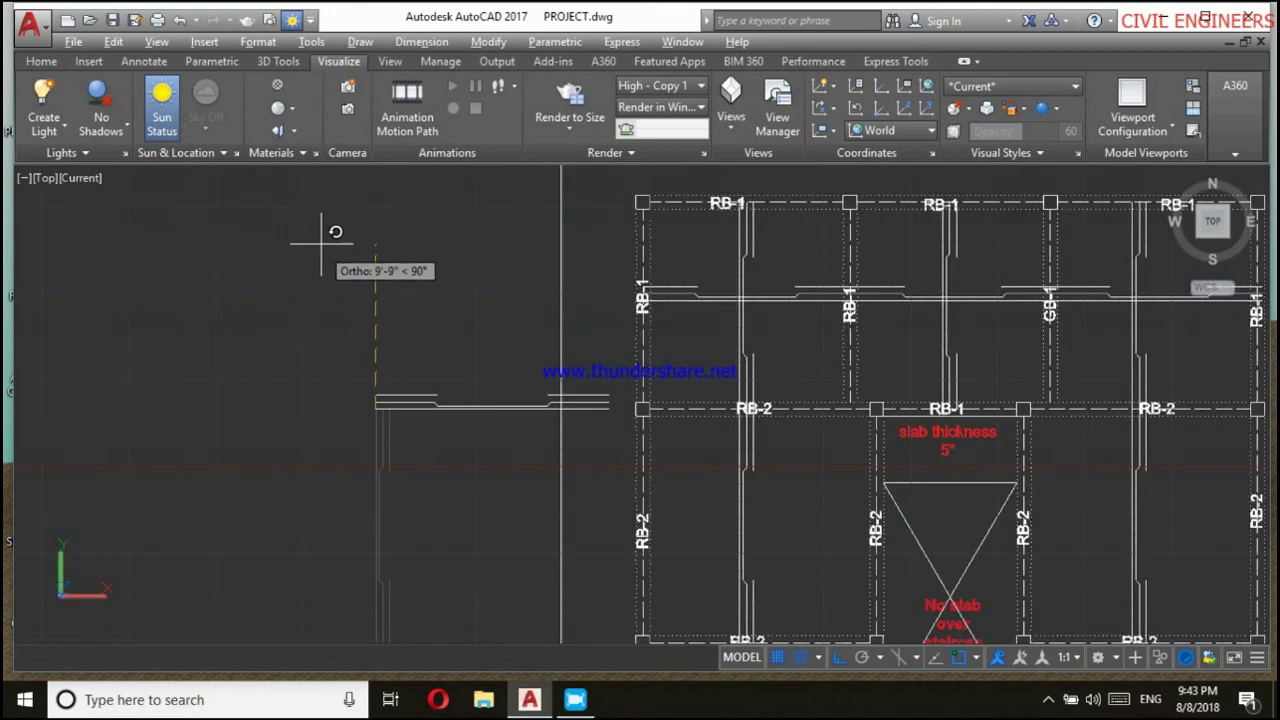
key("Escape")
scroll(534, 375, "up", 3)
Copy the horizontal cranked bar from a chosen base point.
left_click(566, 480)
left_click(238, 408)
scroll(300, 420, "down", 5)
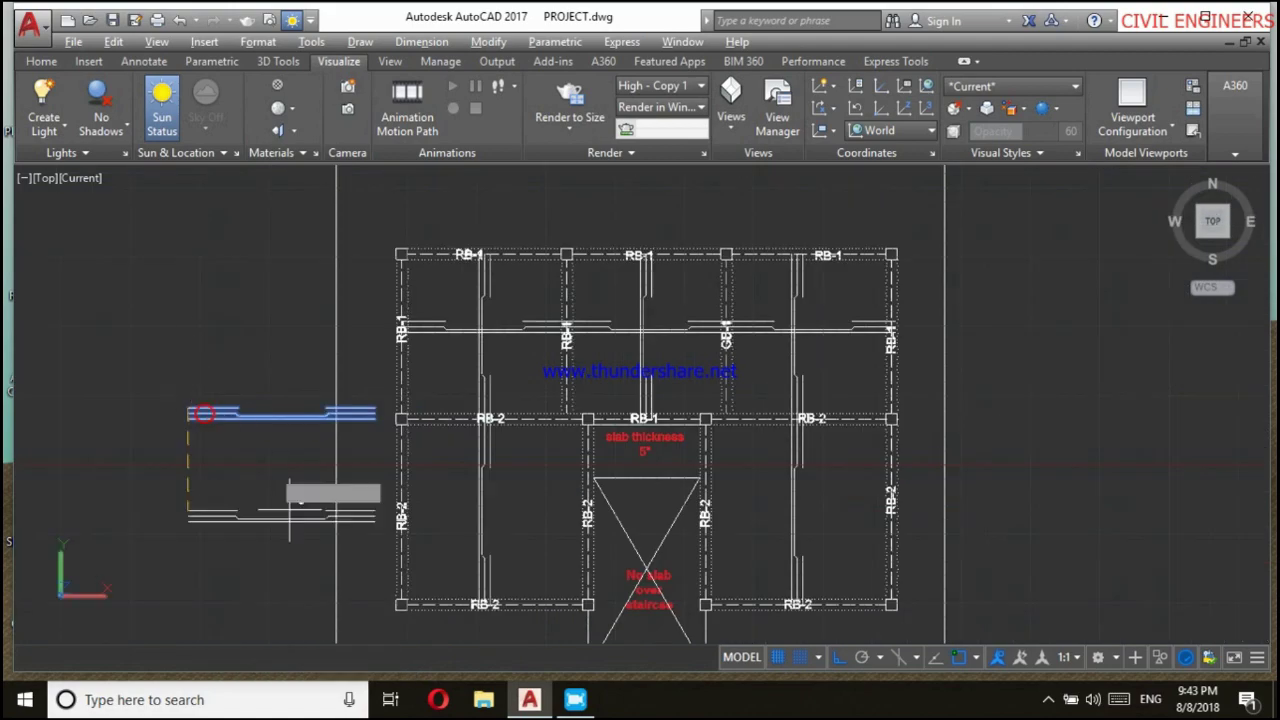
left_click(300, 410)
scroll(430, 460, "up", 5)
scroll(430, 460, "down", 4)
scroll(433, 460, "down", 2)
scroll(433, 460, "down", 4)
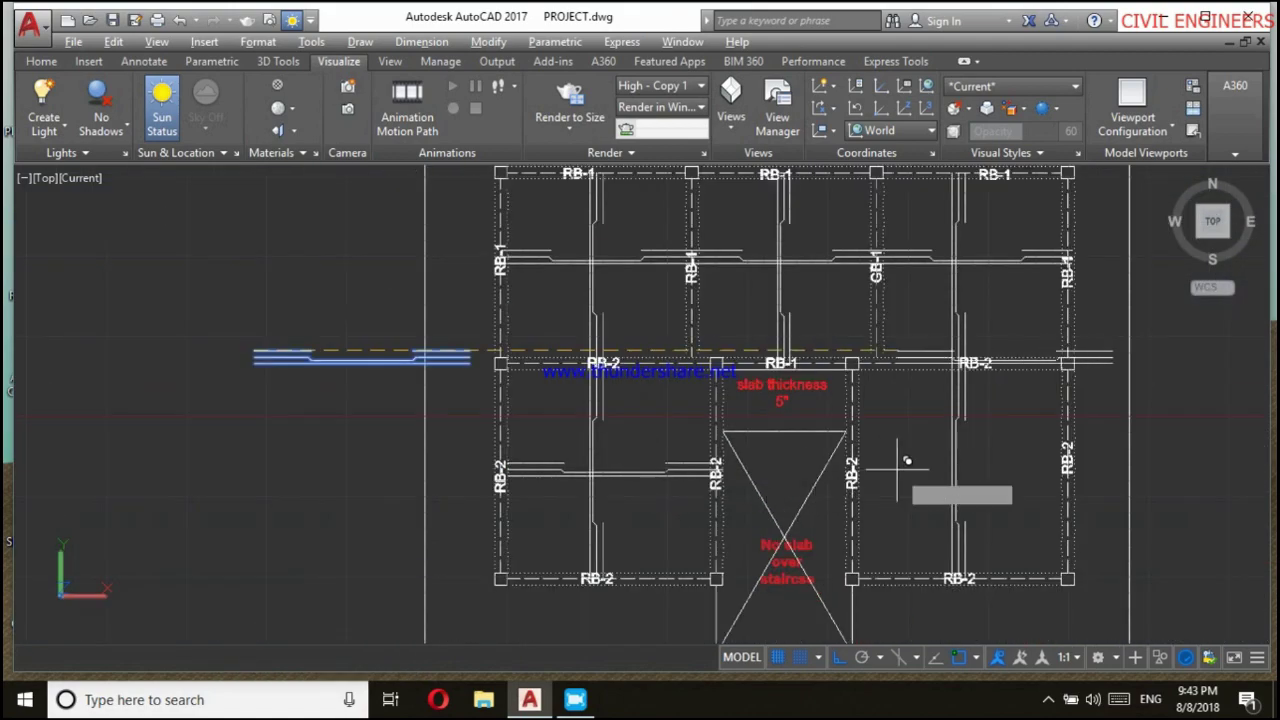
scroll(900, 460, "up", 4)
scroll(814, 470, "down", 5)
scroll(730, 420, "up", 2)
scroll(380, 372, "down", 1)
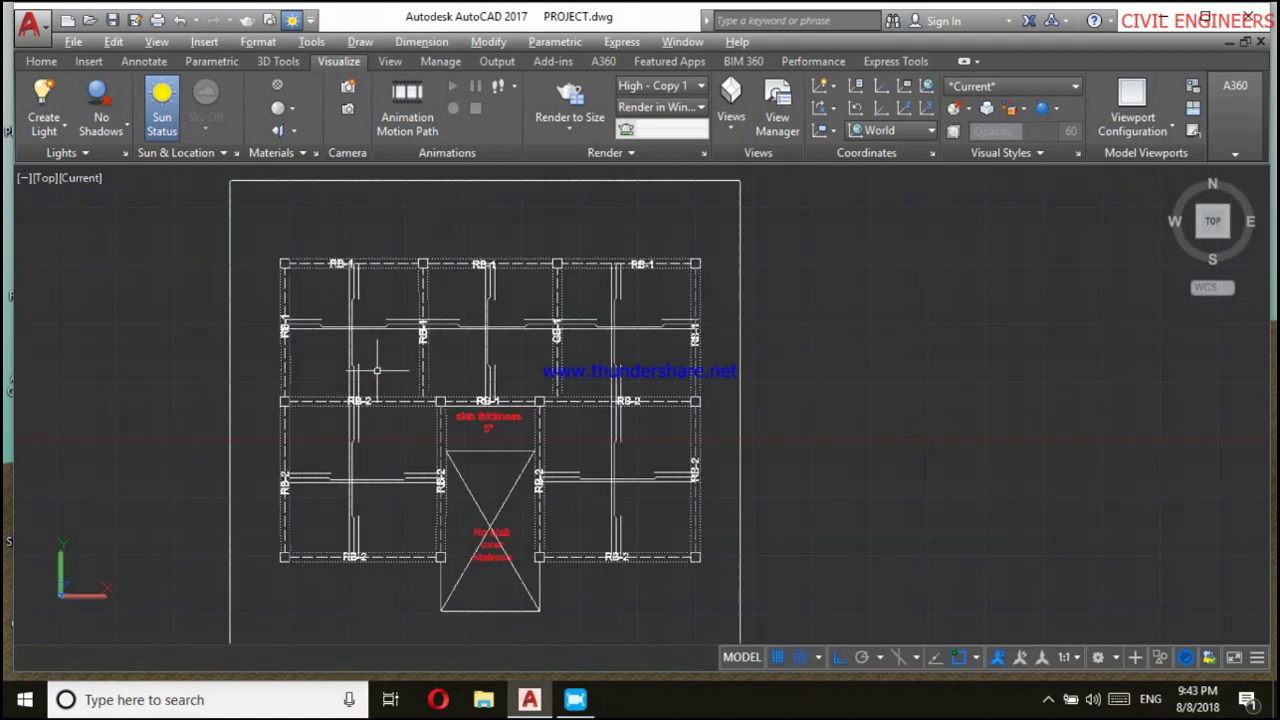
scroll(390, 370, "down", 1)
scroll(394, 331, "up", 3)
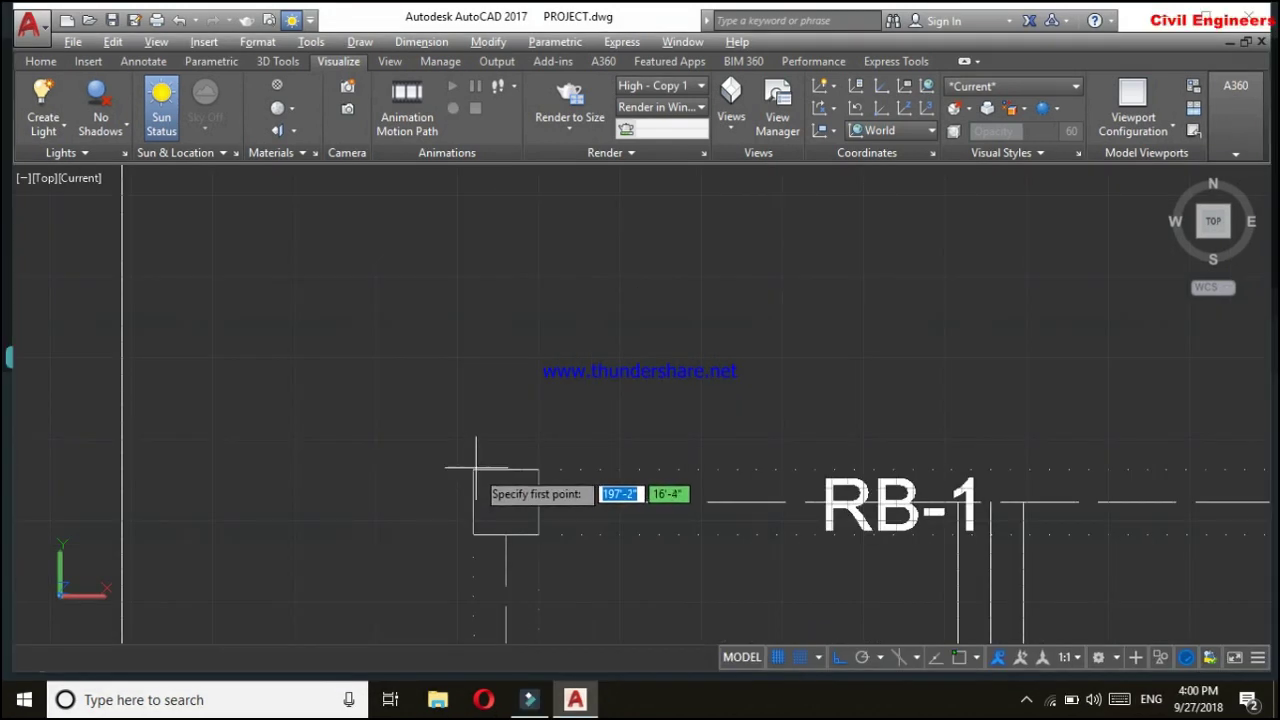
Draw an L-shaped guide line from the corner column box, with a 1' leg to the left.
scroll(486, 445, "down", 2)
scroll(490, 430, "up", 2)
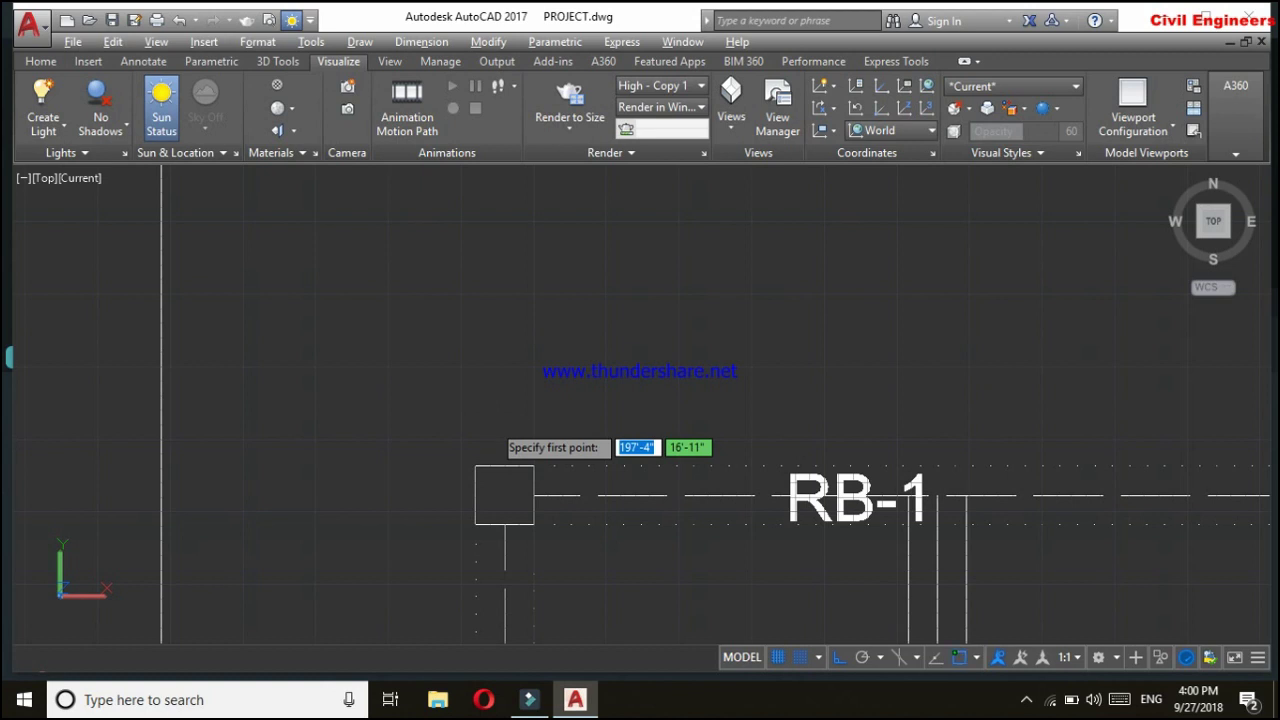
left_click(475, 466)
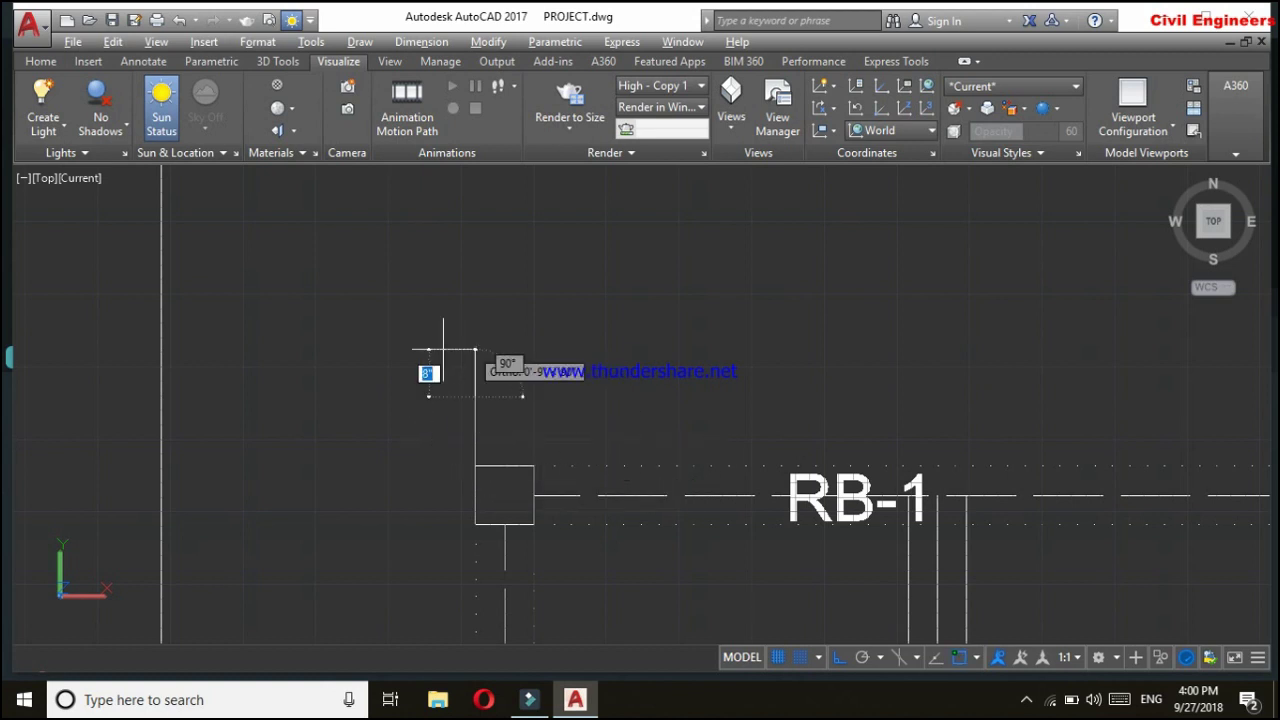
type("1'")
key("Return")
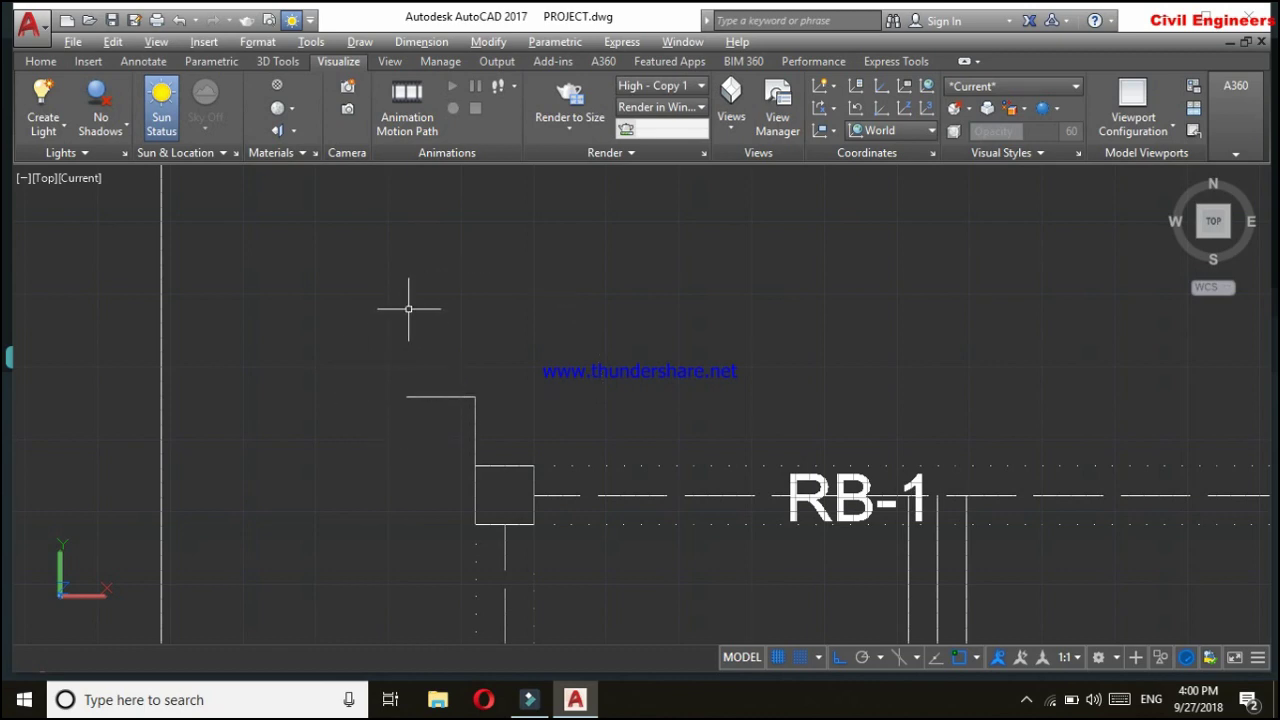
scroll(408, 309, "down", 2)
scroll(442, 366, "down", 2)
scroll(636, 452, "down", 2)
scroll(723, 520, "down", 2)
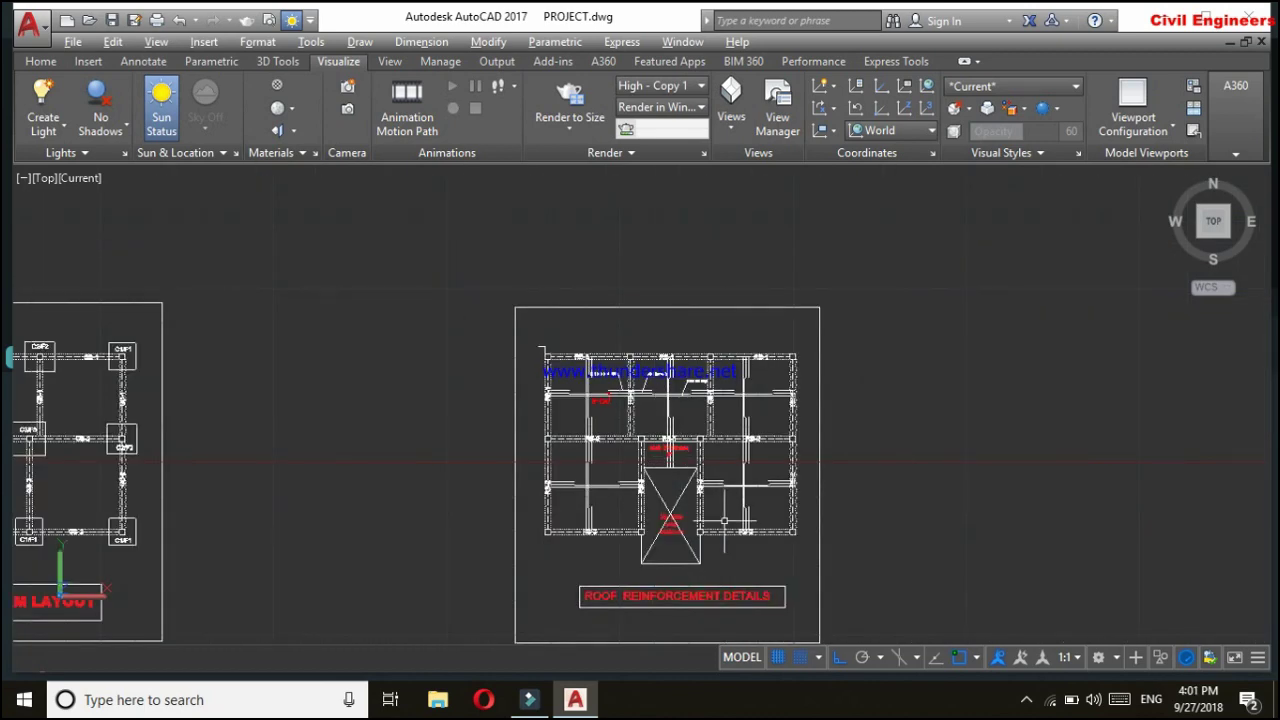
scroll(723, 520, "up", 1)
scroll(730, 522, "up", 3)
scroll(790, 525, "up", 2)
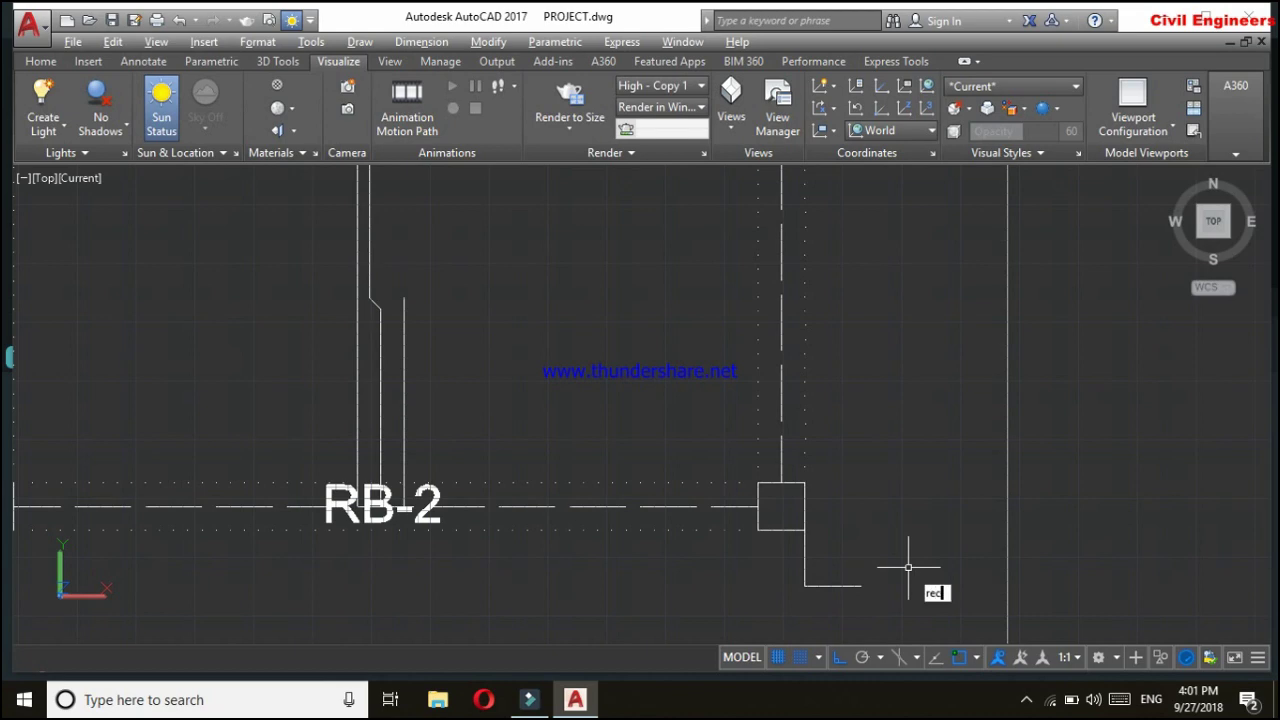
Draw a rectangle from the lower-right guide end to the upper-left guide end around the beam grid.
key("Return")
left_click(908, 567)
scroll(400, 300, "down", 4)
scroll(370, 260, "up", 2)
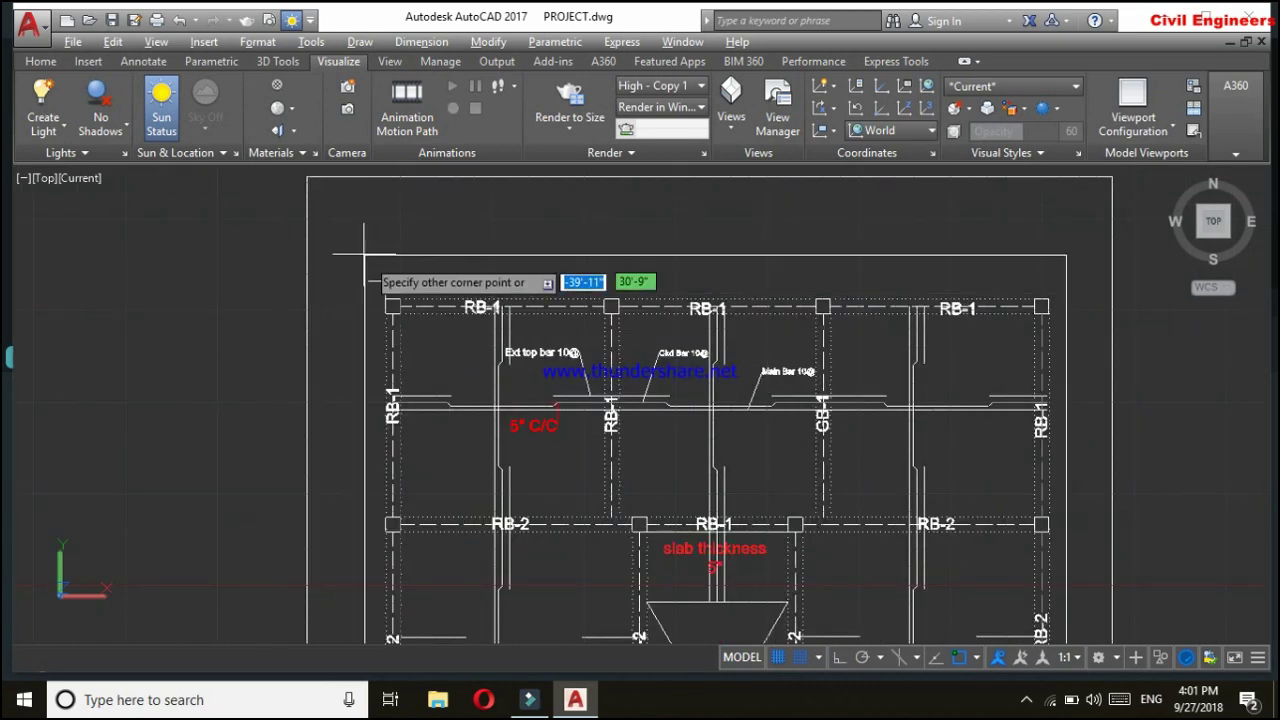
scroll(366, 257, "up", 3)
scroll(627, 594, "up", 2)
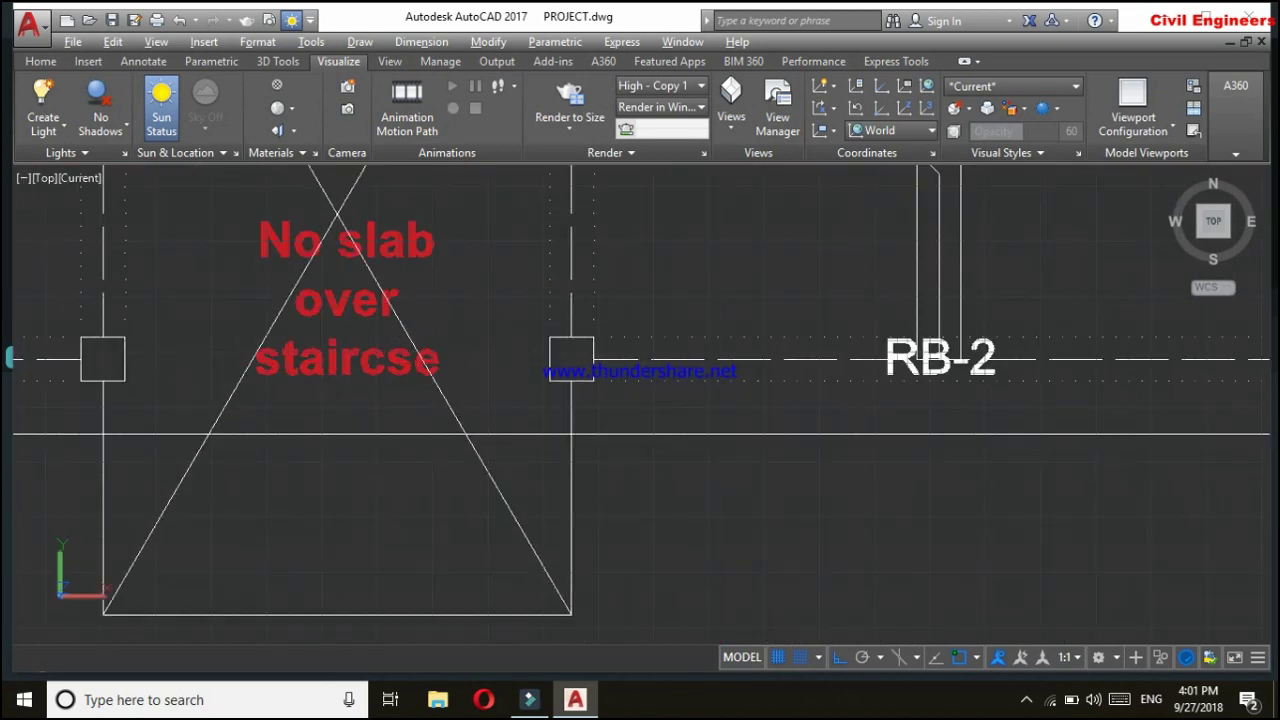
type("tr")
key("Return")
Trim the rectangle's lower edge between each column and the staircase cross on both sides.
left_click(503, 446)
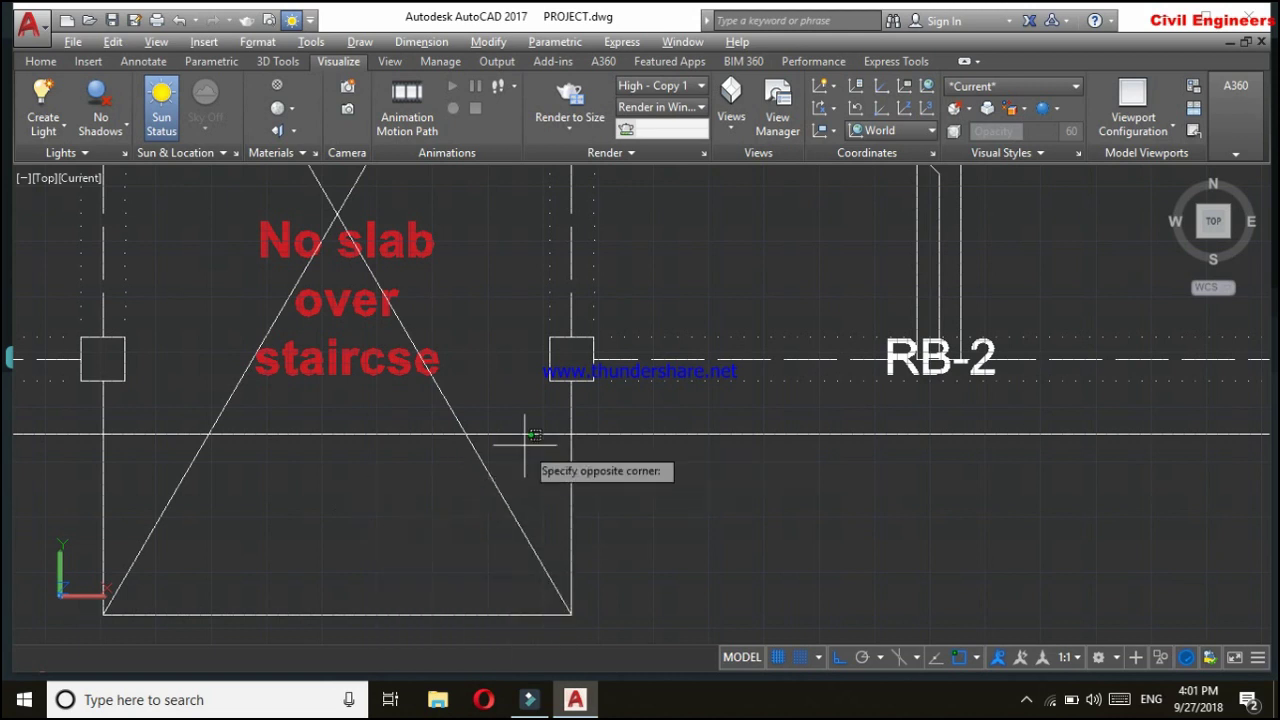
left_click(461, 425)
left_click(157, 468)
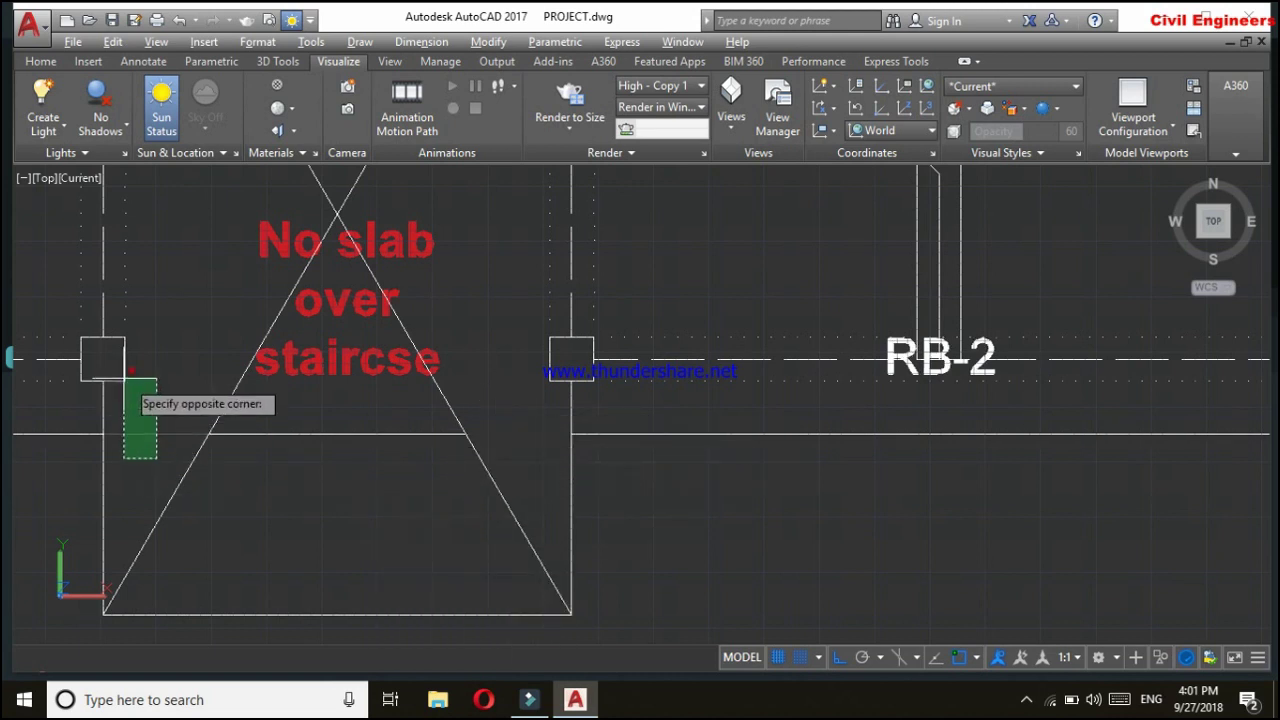
left_click(146, 375)
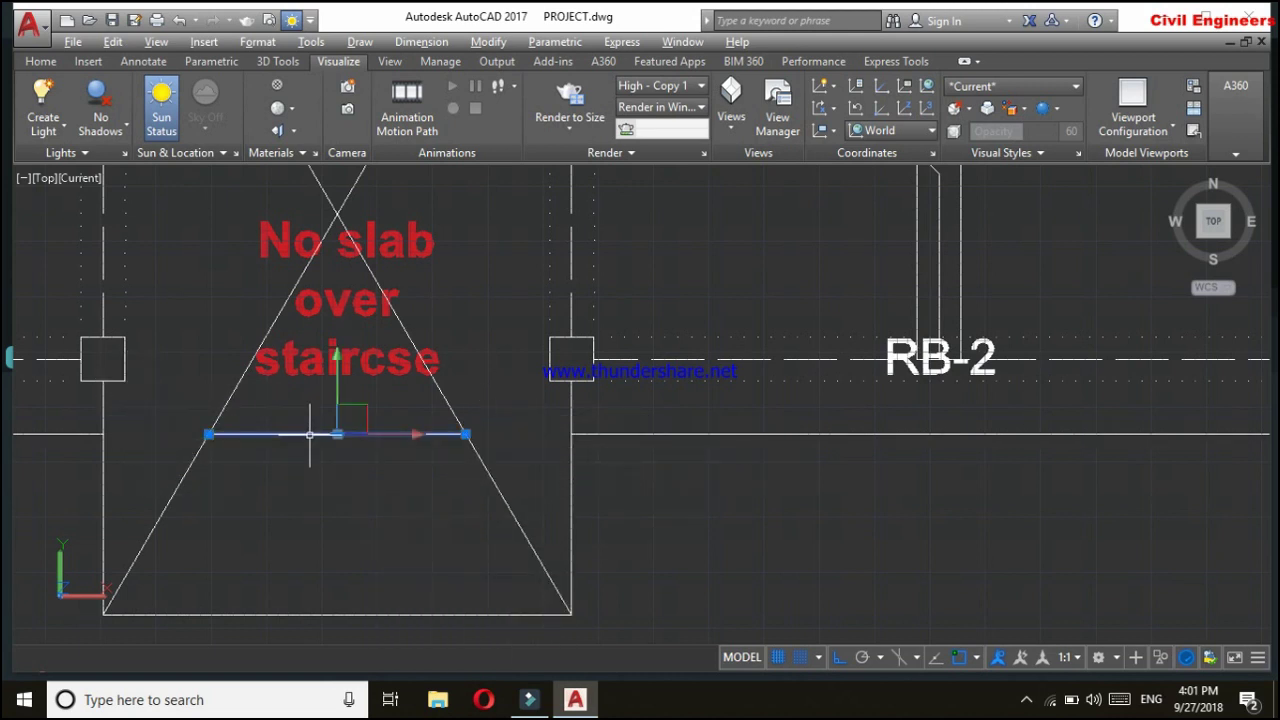
scroll(845, 500, "down", 3)
scroll(815, 518, "down", 3)
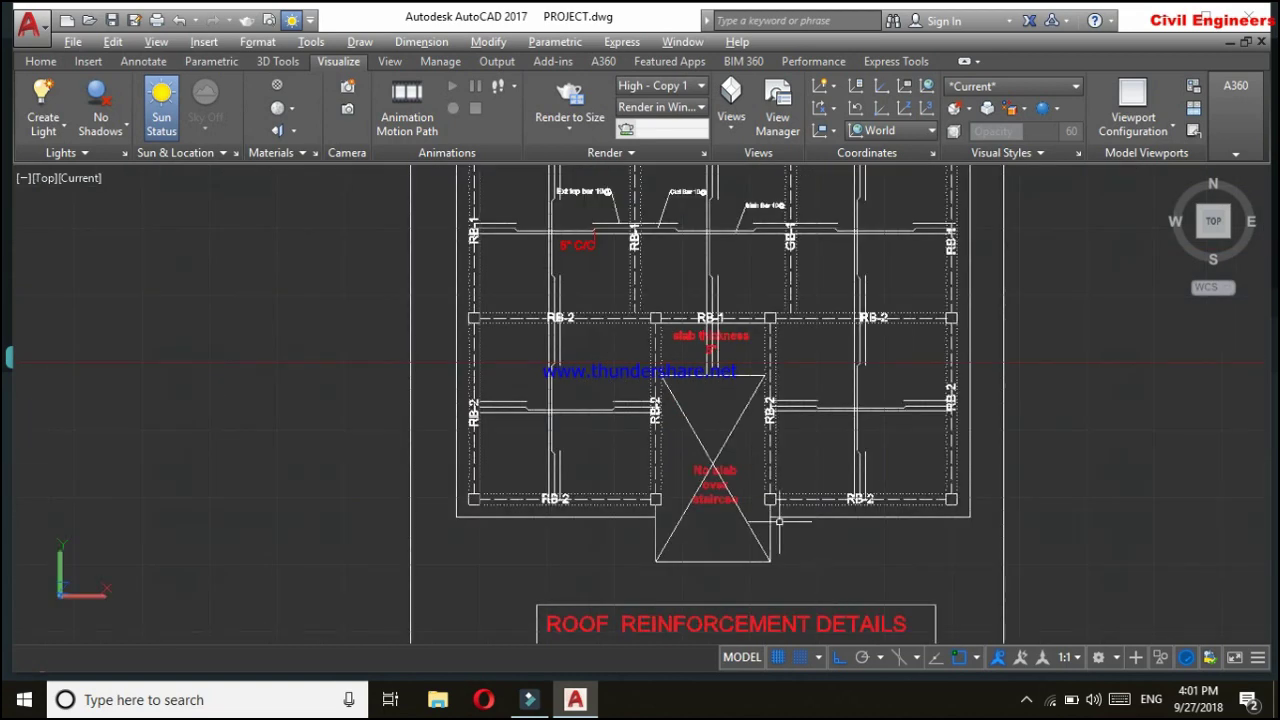
scroll(780, 520, "down", 3)
scroll(650, 318, "up", 3)
scroll(650, 318, "up", 2)
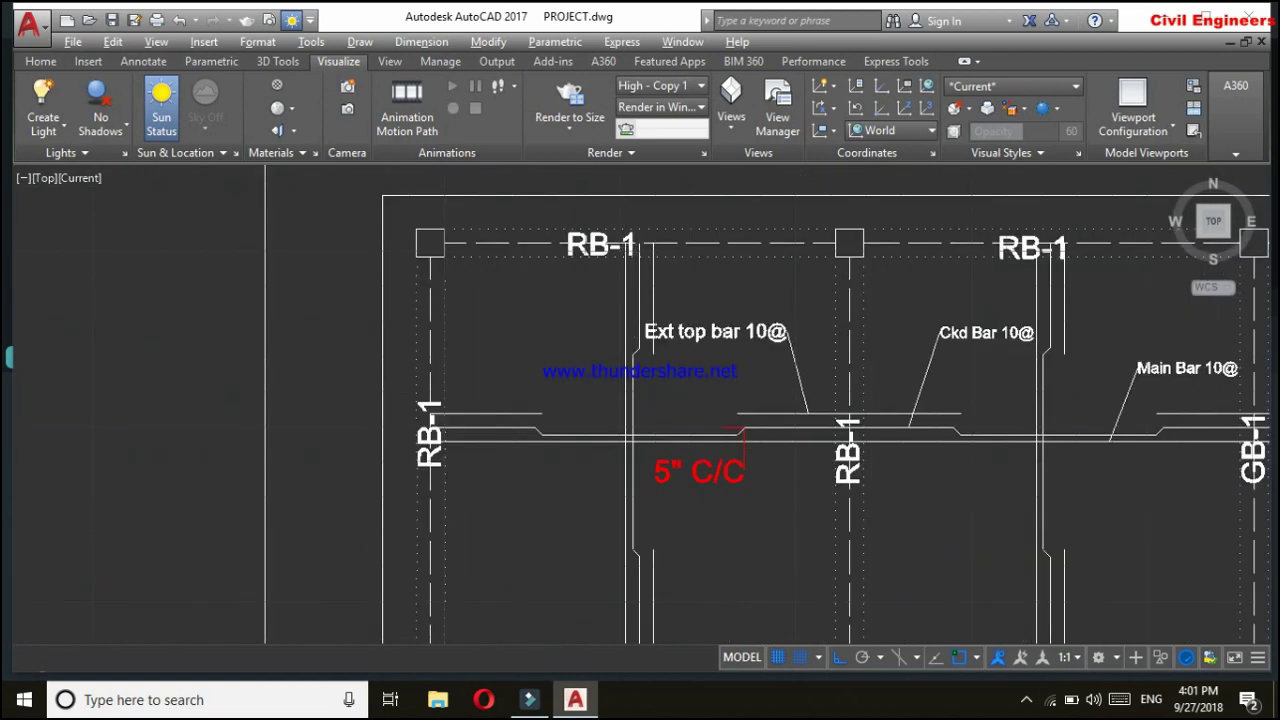
scroll(651, 265, "up", 2)
middle_click_drag(705, 316, 676, 400)
scroll(666, 409, "up", 2)
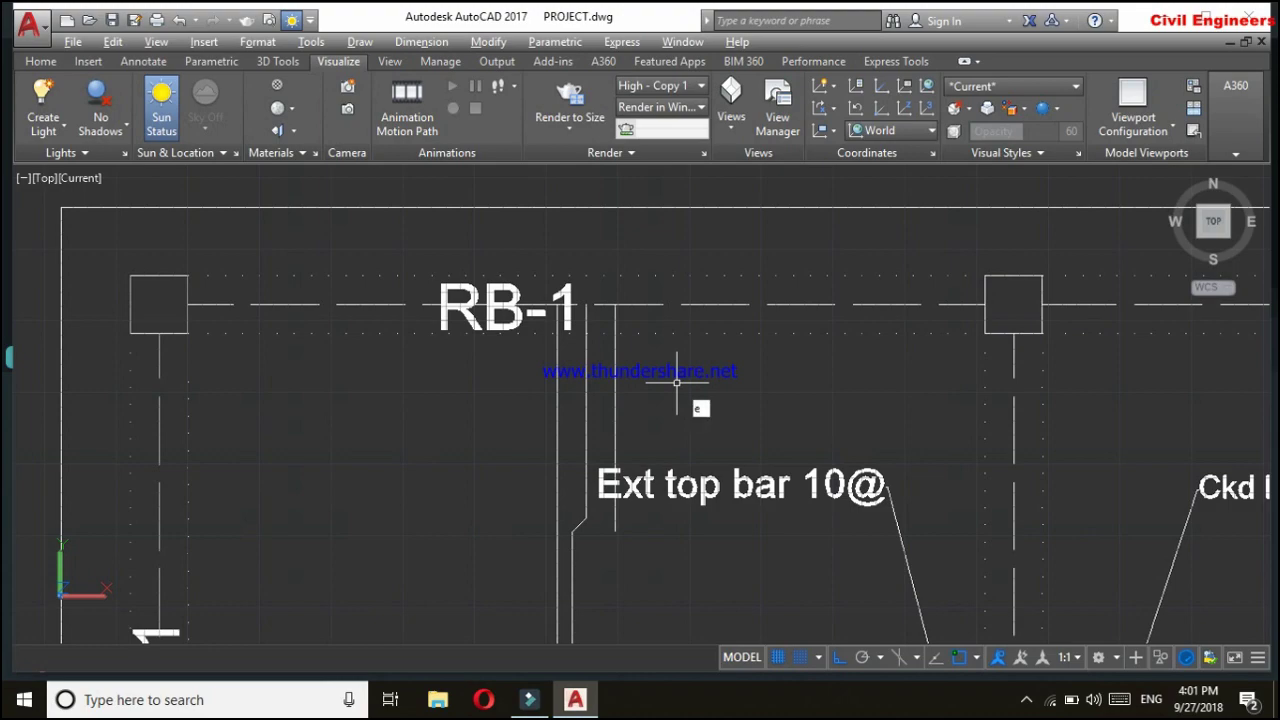
Extend the vertical bar up to the top border and down to the lower border.
type("x")
key("Return")
key("Return")
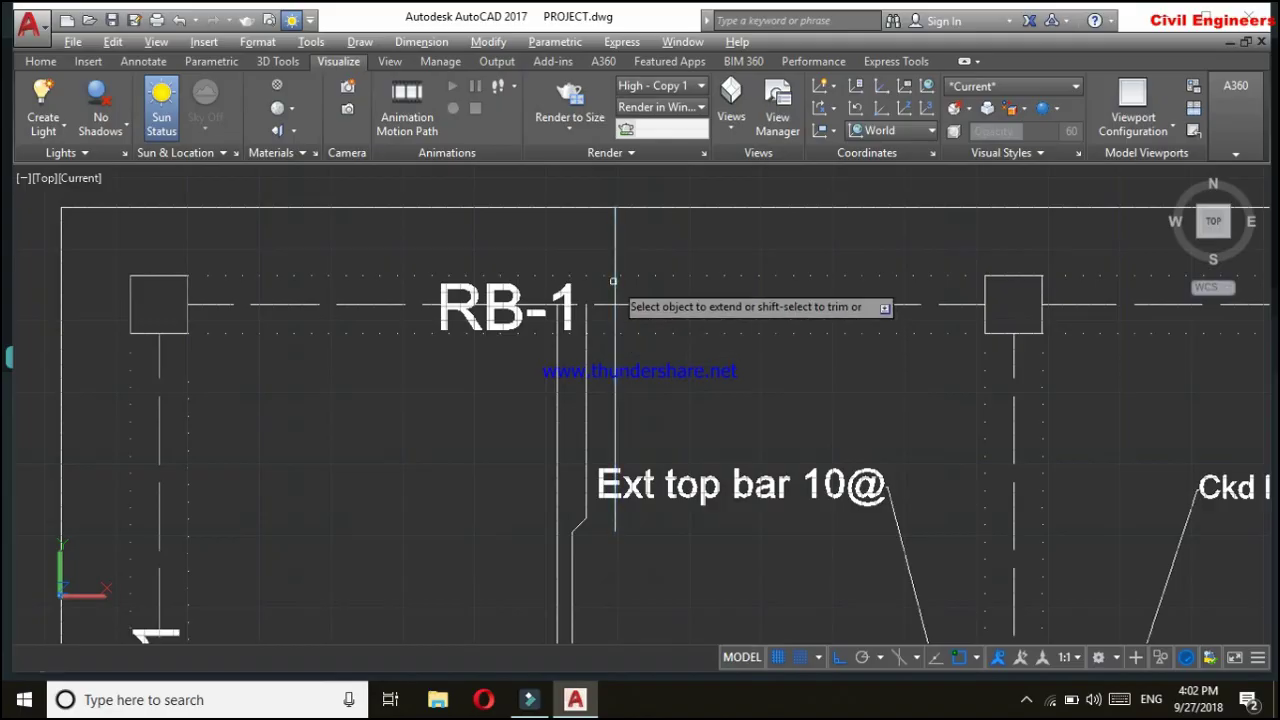
left_click(585, 278)
middle_click_drag(585, 278, 662, 271)
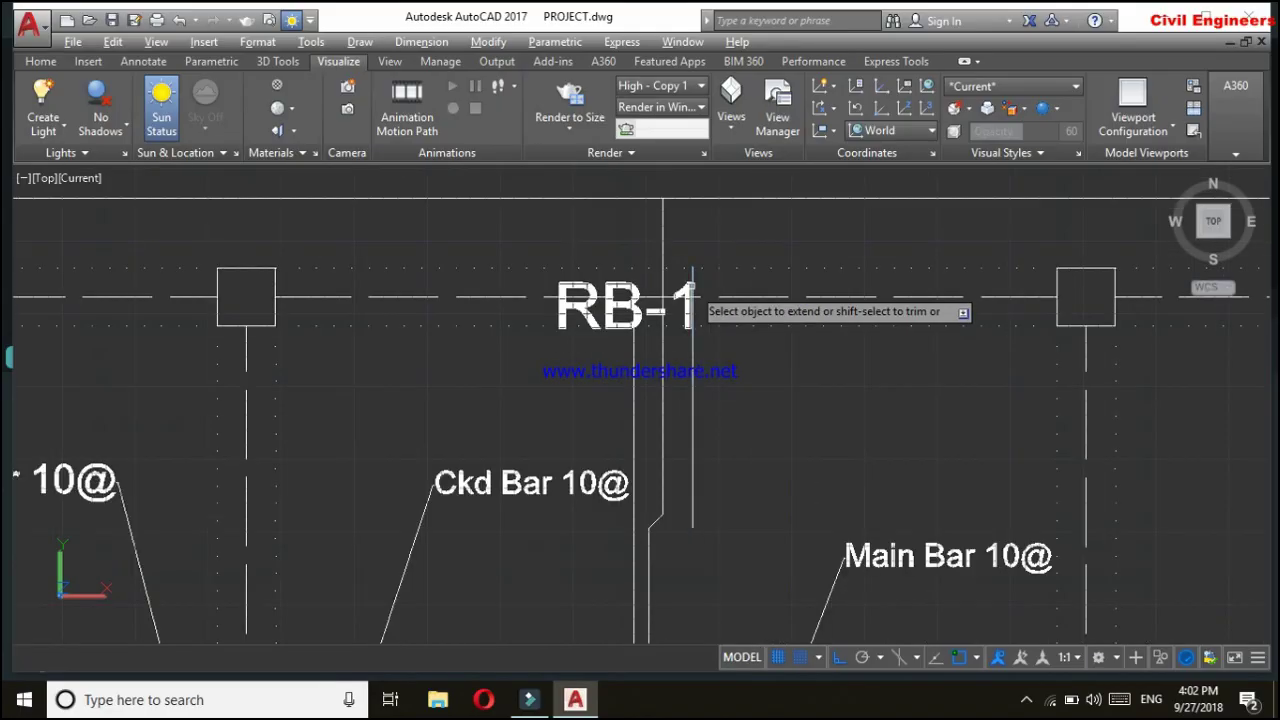
scroll(435, 335, "down", 2)
mouse_move(435, 335)
middle_mouse_down()
mouse_move(735, 510)
mouse_move(1089, 541)
middle_mouse_up()
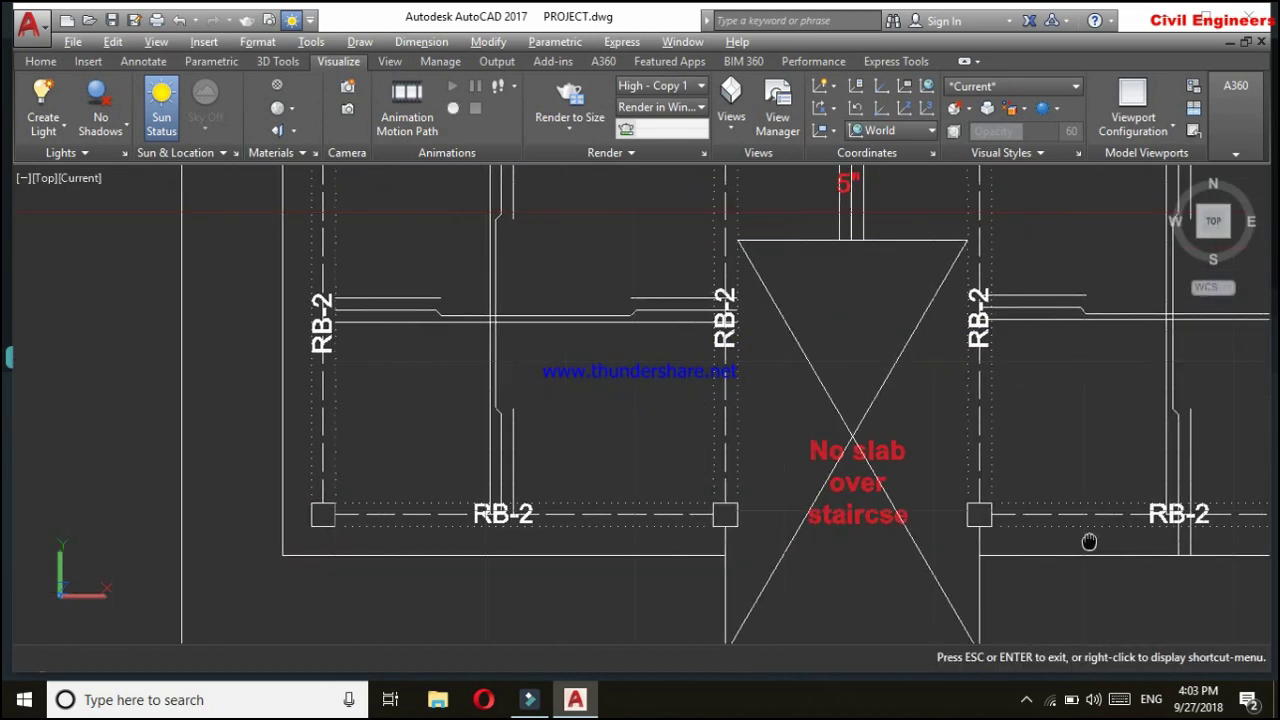
scroll(393, 529, "up", 3)
left_click(667, 438)
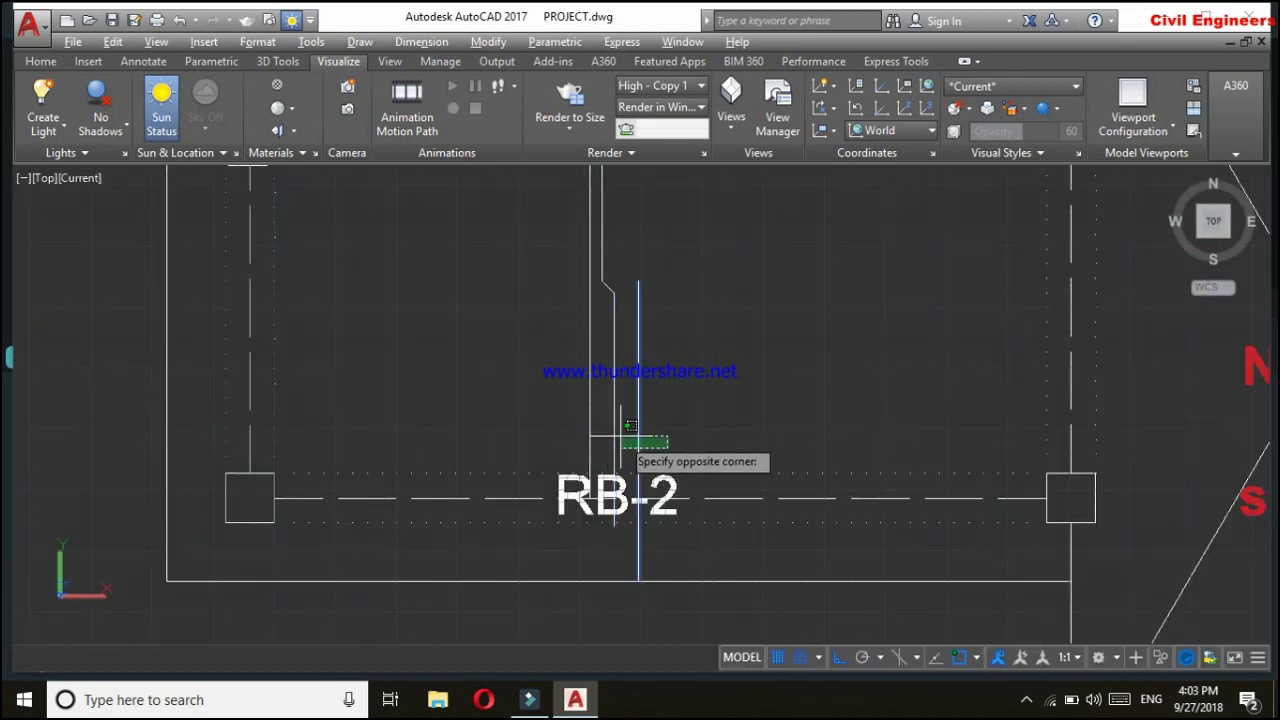
left_click(630, 426)
key("Return")
Extend the horizontal bar ends across to the RB-1 beam.
scroll(630, 426, "up", 3)
middle_click_drag(630, 426, 571, 394)
left_click(528, 396)
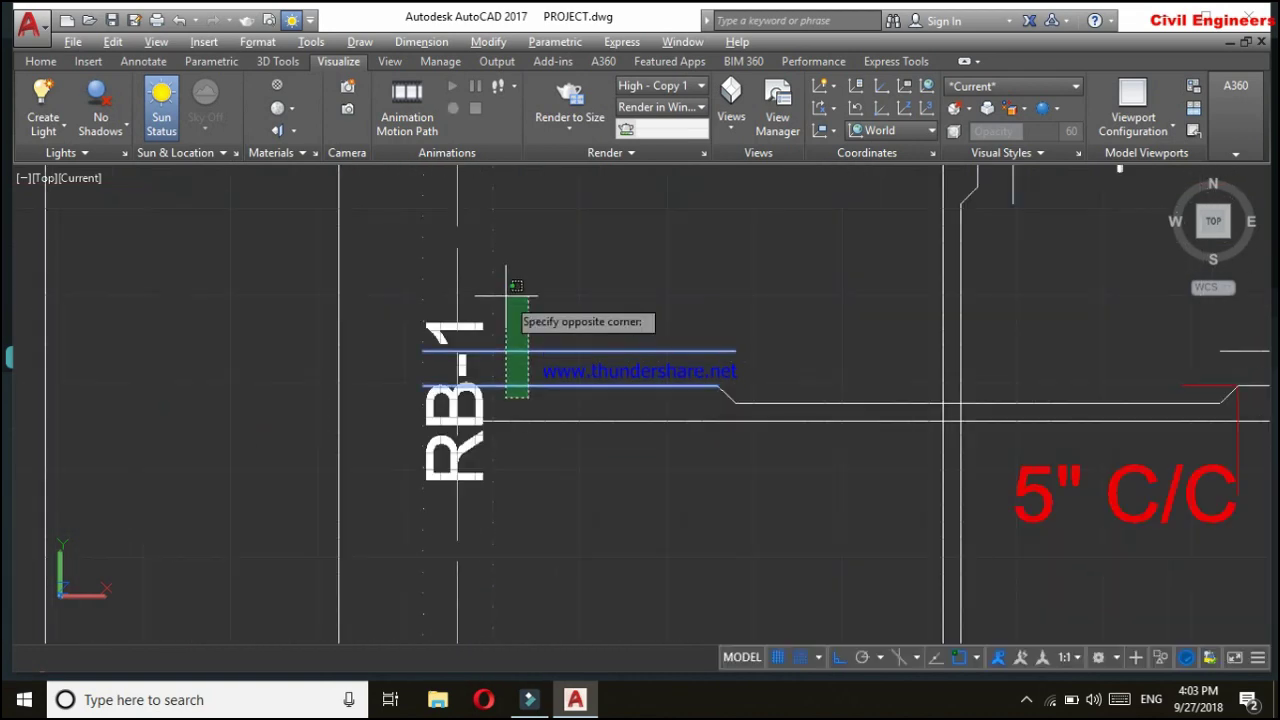
left_click(515, 286)
Pan to show the whole plan, the staircase void and the top RB-1 beam area.
scroll(771, 420, "down", 3)
middle_click_drag(771, 420, 777, 277)
scroll(777, 277, "down", 3)
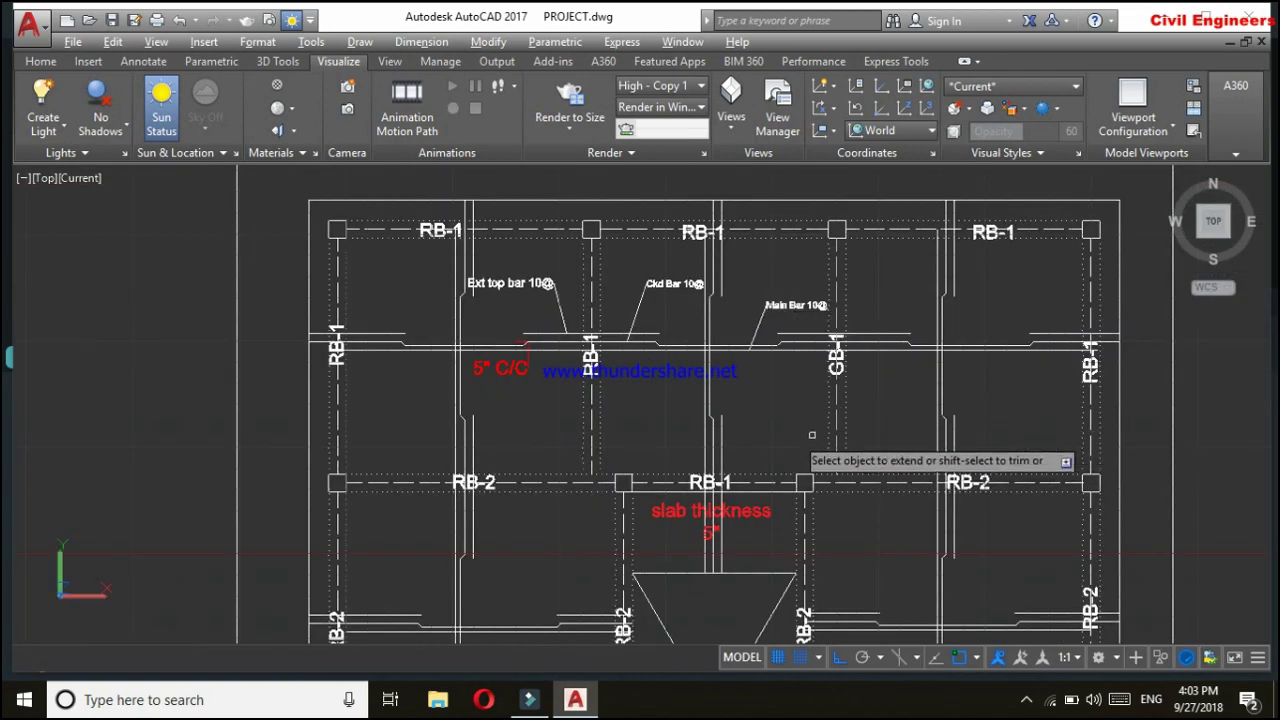
middle_click_drag(526, 417, 549, 192)
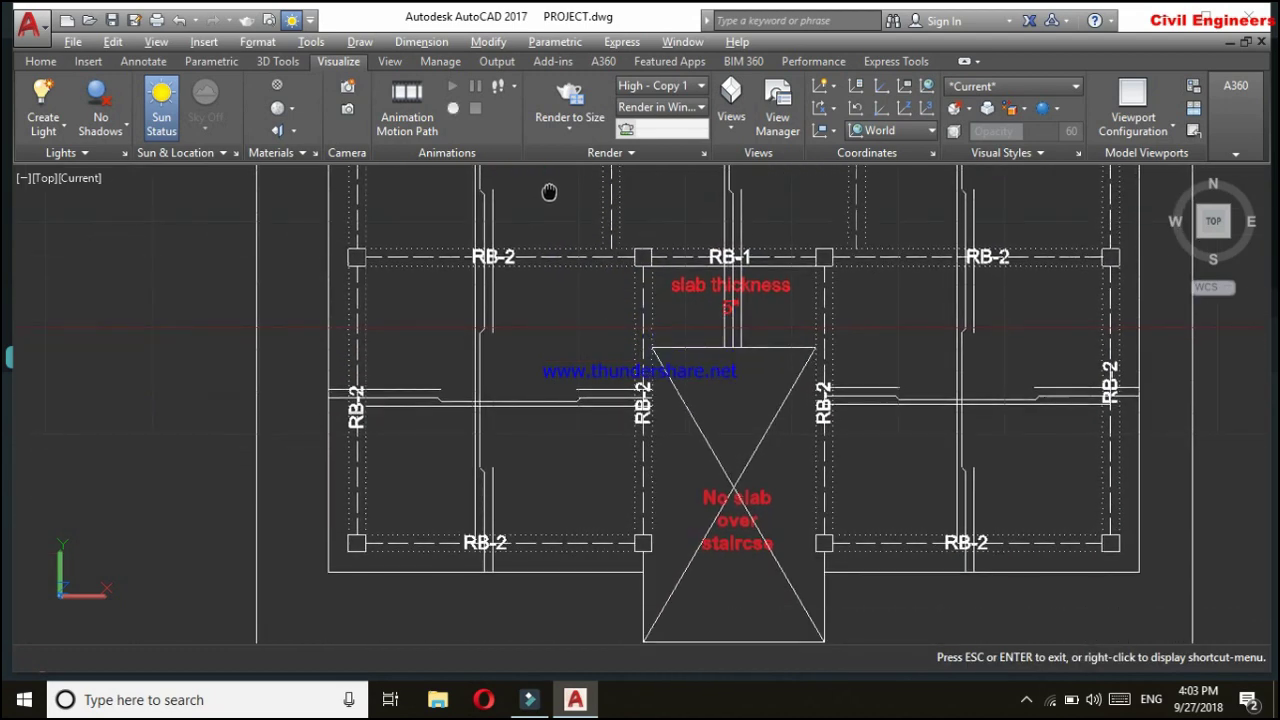
left_click_drag(549, 192, 520, 206)
Offset the top frame line 3 units downward to form a second inner border line.
scroll(520, 206, "up", 5)
key("Escape")
type("o")
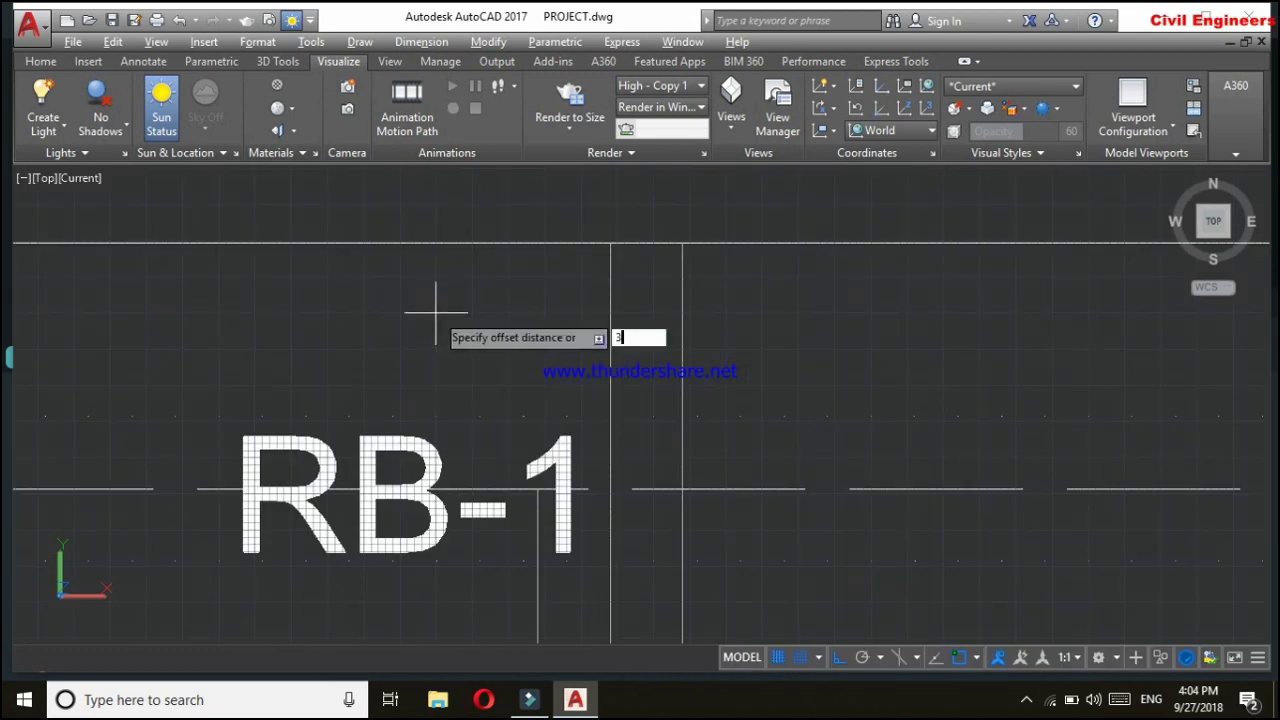
left_click(430, 243)
left_click(462, 320)
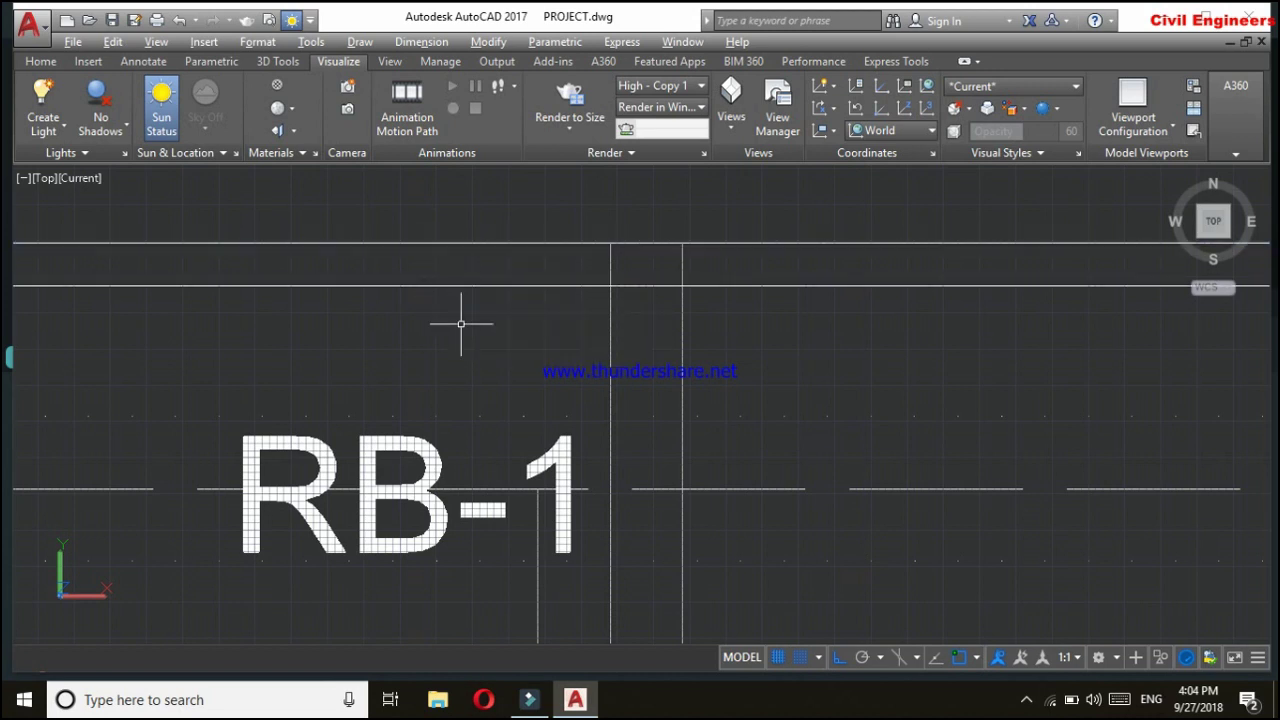
type("tr")
Start Trim with the frame lines window-selected as cutting edges, then view the frame's top-left corner.
key("Return")
left_click(718, 262)
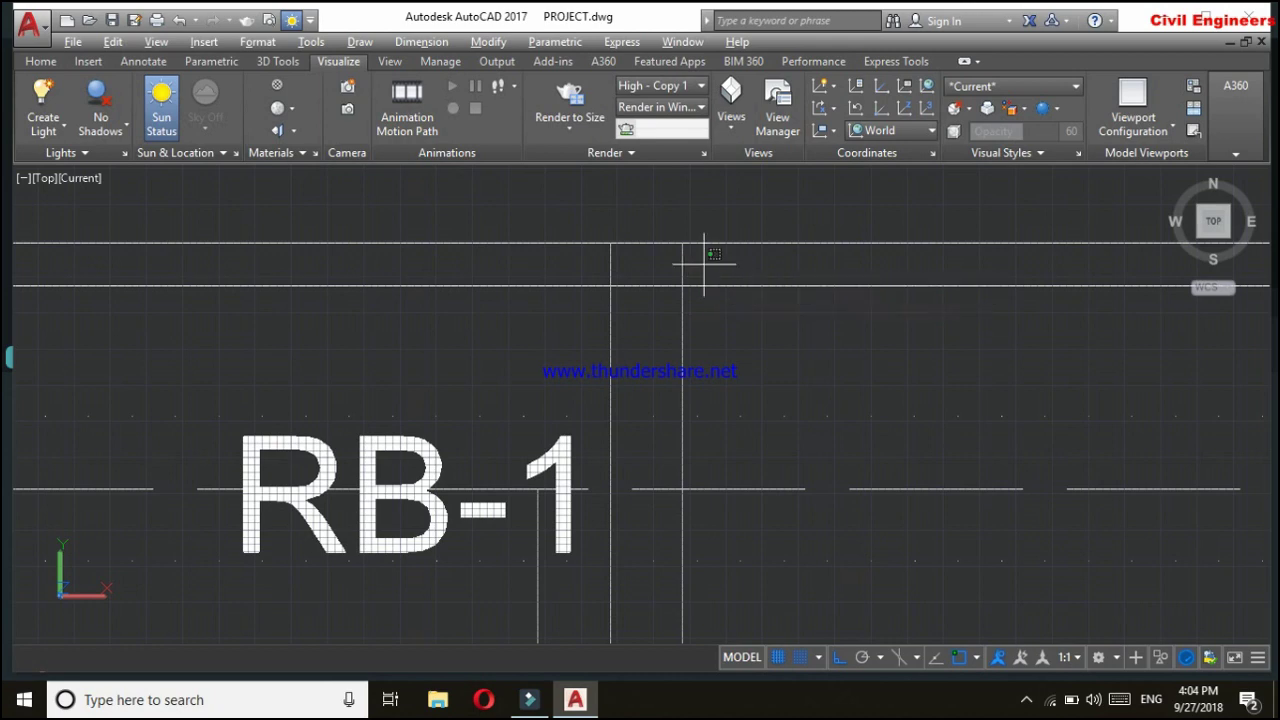
left_click(540, 262)
key("Return")
mouse_move(508, 271)
middle_mouse_down()
mouse_move(908, 320)
mouse_move(1260, 335)
middle_mouse_up()
middle_click_drag(214, 450, 342, 30)
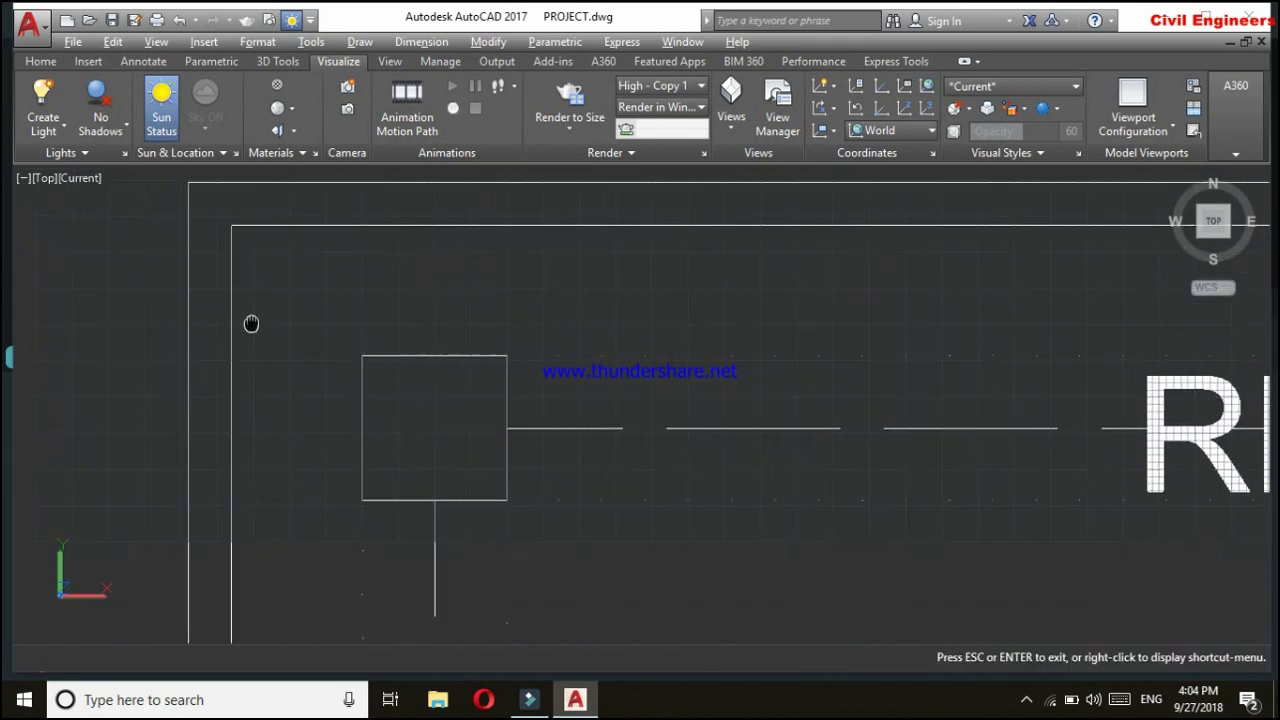
middle_click_drag(323, 409, 337, 409)
middle_click_drag(371, 497, 377, 197)
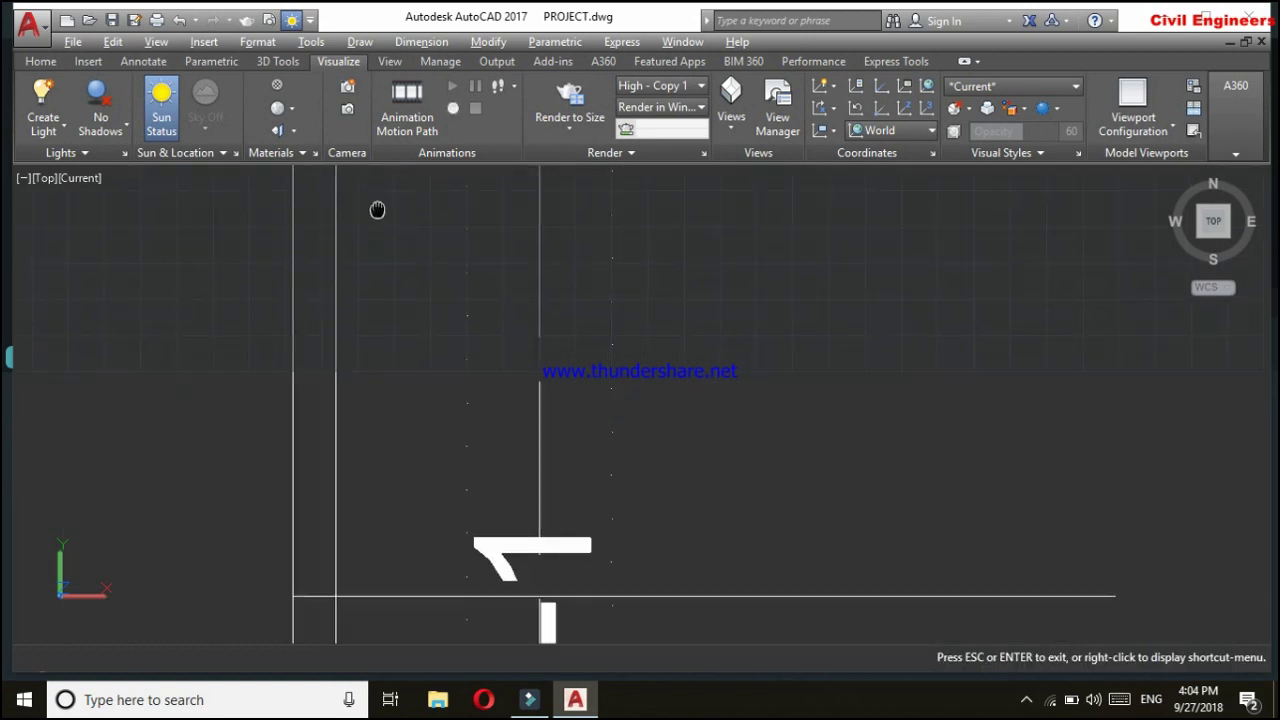
Trim the overshooting line ends at the left beam with a crossing window.
scroll(377, 197, "down", 2)
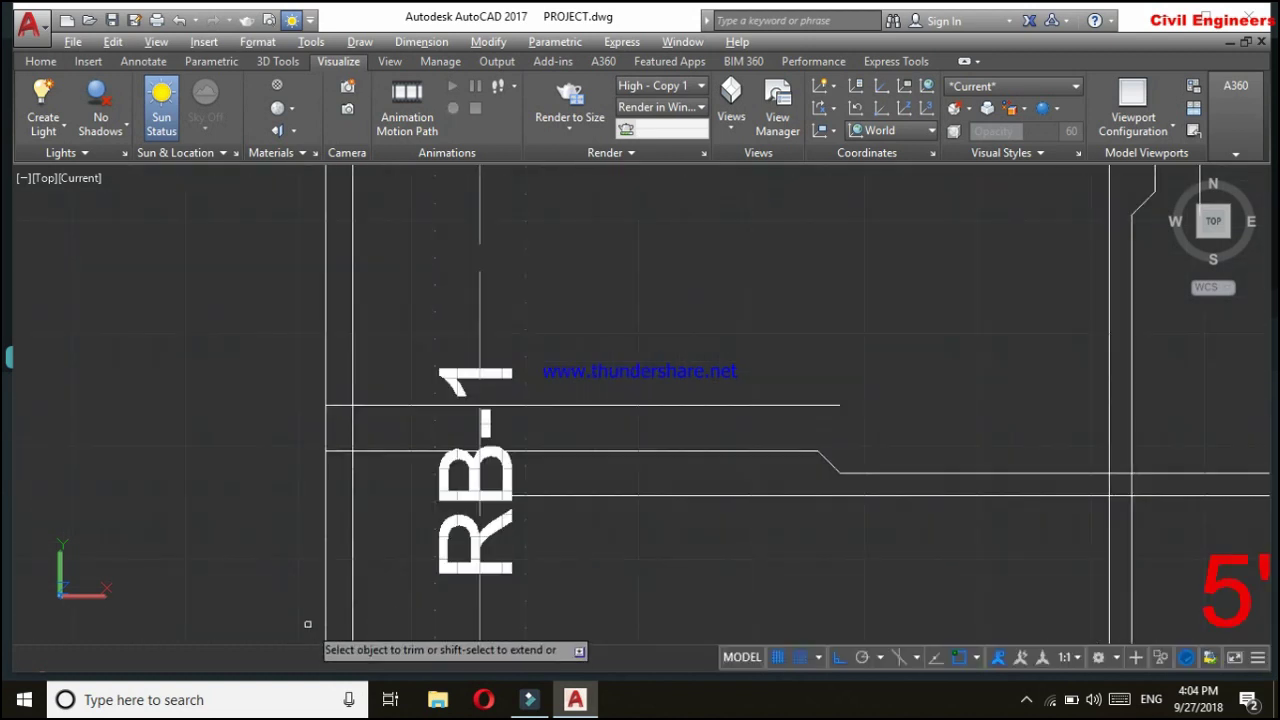
left_click(345, 470)
left_click(334, 358)
scroll(300, 258, "down", 3)
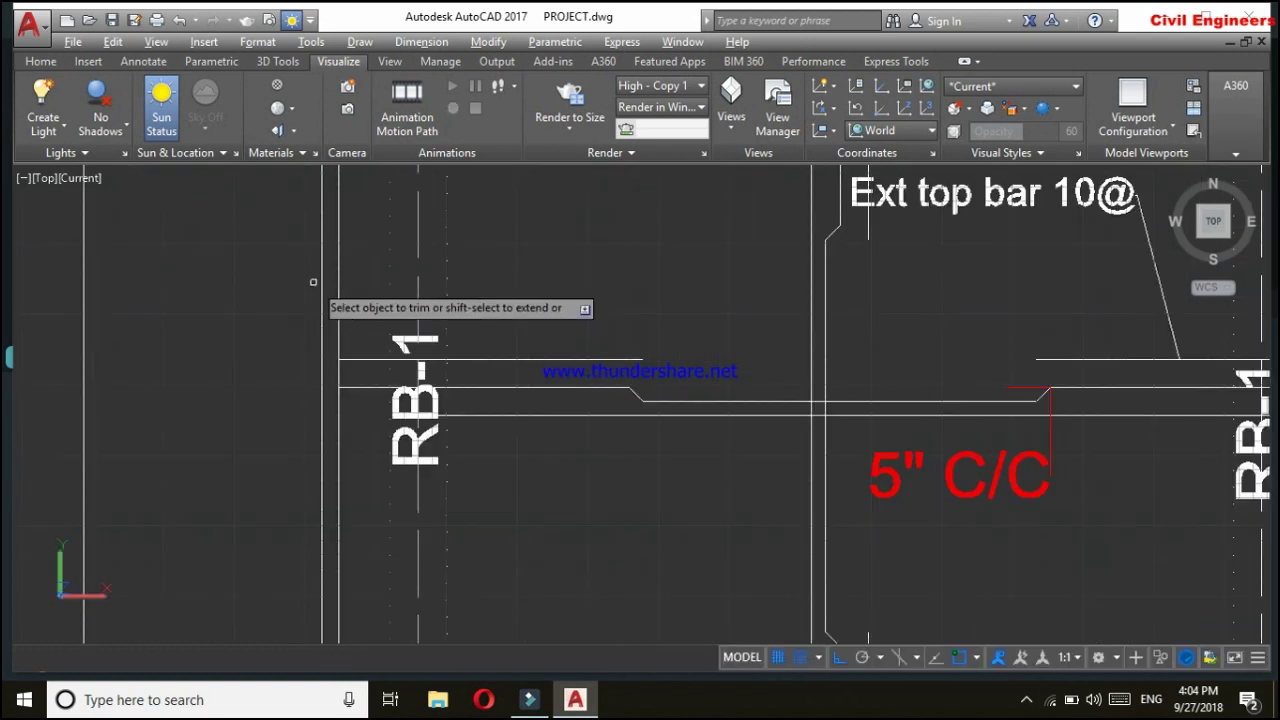
scroll(320, 287, "down", 3)
scroll(320, 287, "down", 2)
scroll(330, 620, "up", 5)
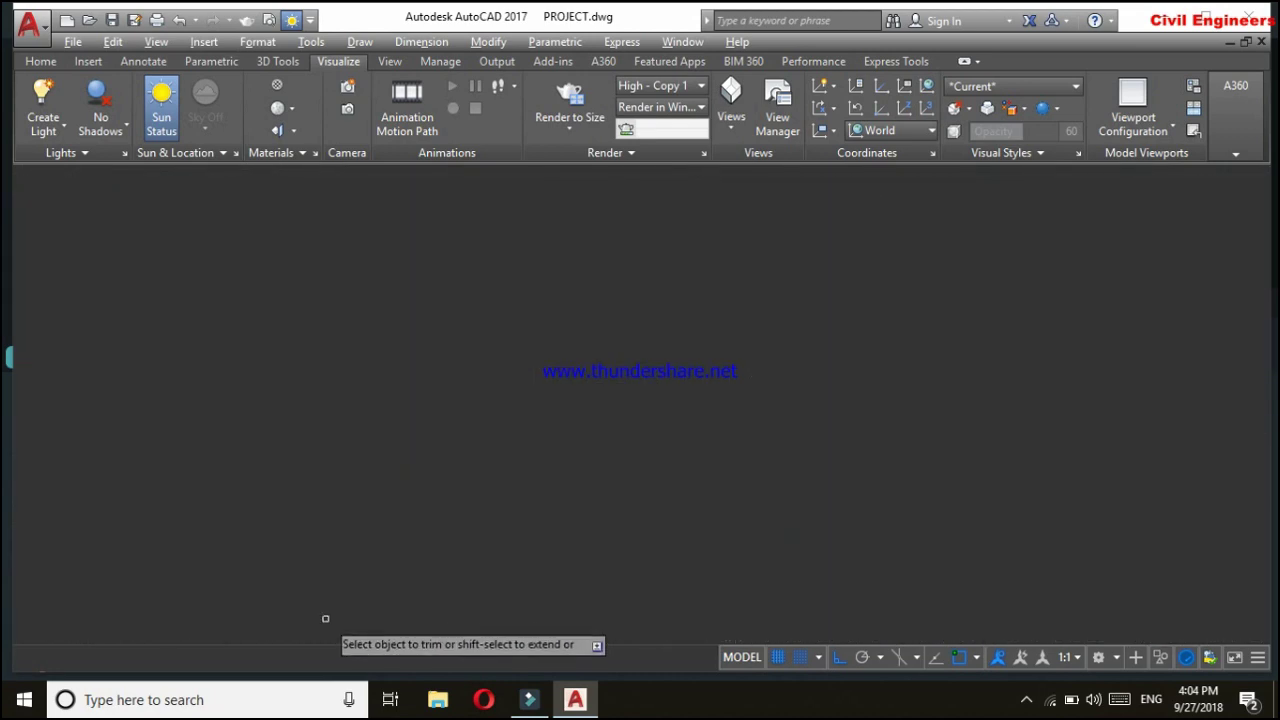
scroll(355, 470, "up", 1)
scroll(490, 480, "up", 2)
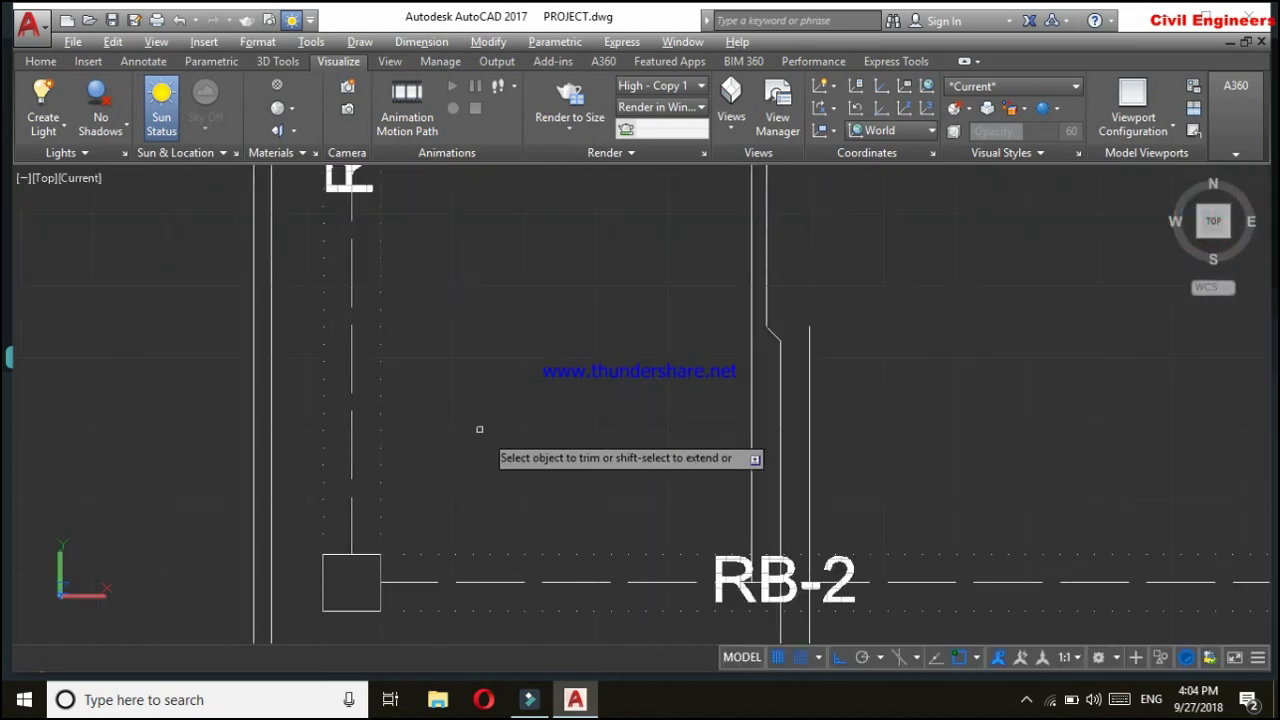
scroll(560, 500, "up", 2)
scroll(571, 520, "down", 2)
scroll(571, 400, "down", 2)
scroll(700, 450, "up", 3)
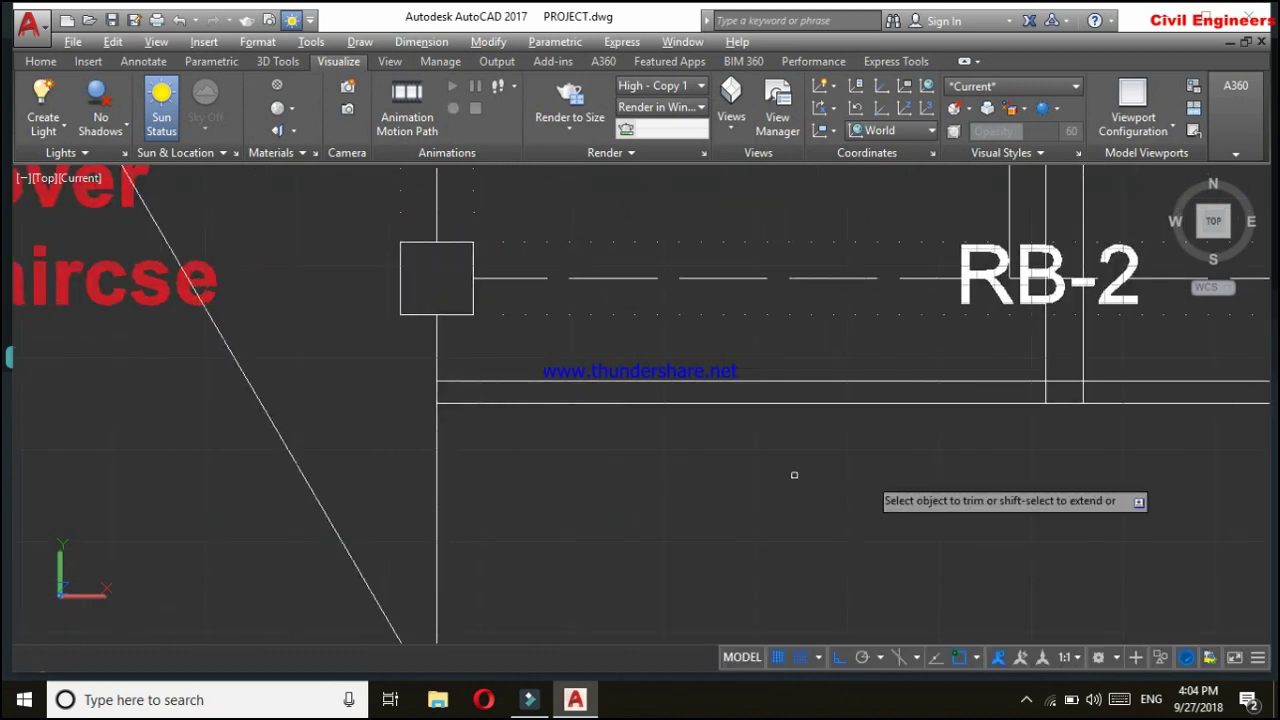
scroll(650, 420, "up", 2)
Trim the excess line ends near the RB-2 beam with a crossing window.
left_click(665, 388)
left_click(591, 392)
scroll(575, 420, "down", 3)
scroll(700, 450, "up", 2)
scroll(870, 455, "up", 2)
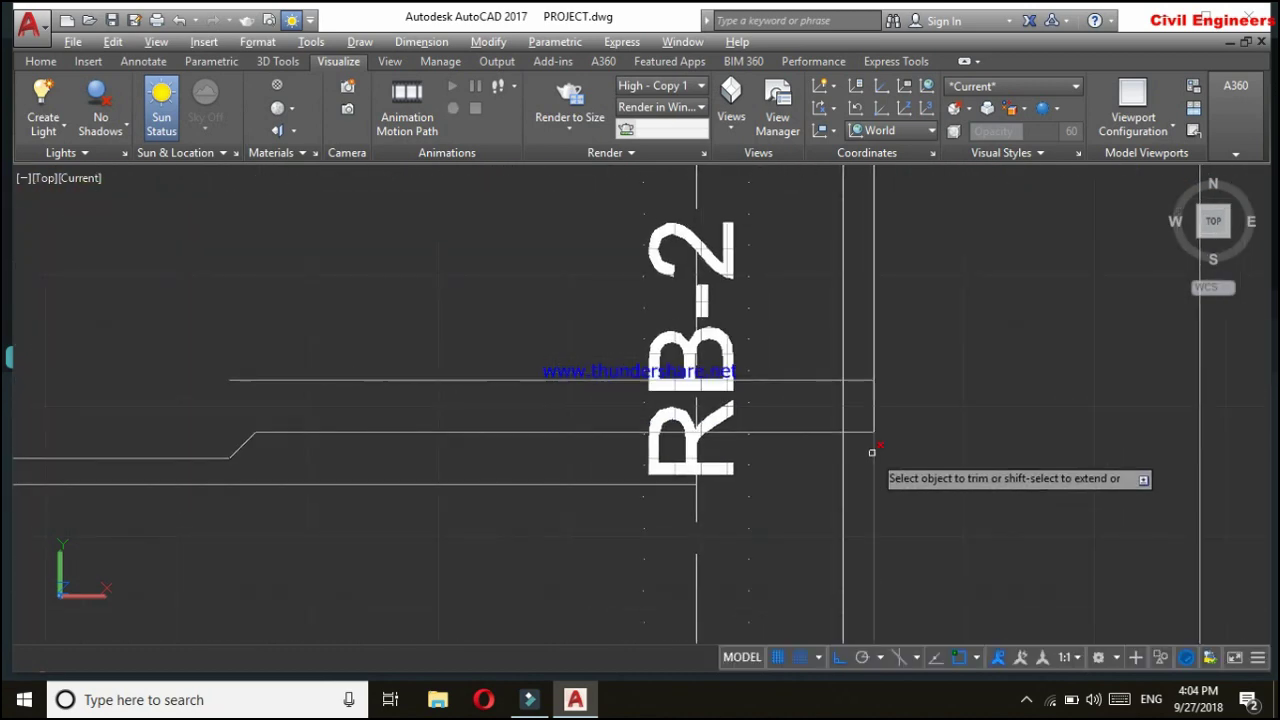
scroll(700, 300, "down", 4)
scroll(615, 175, "up", 4)
scroll(600, 215, "up", 4)
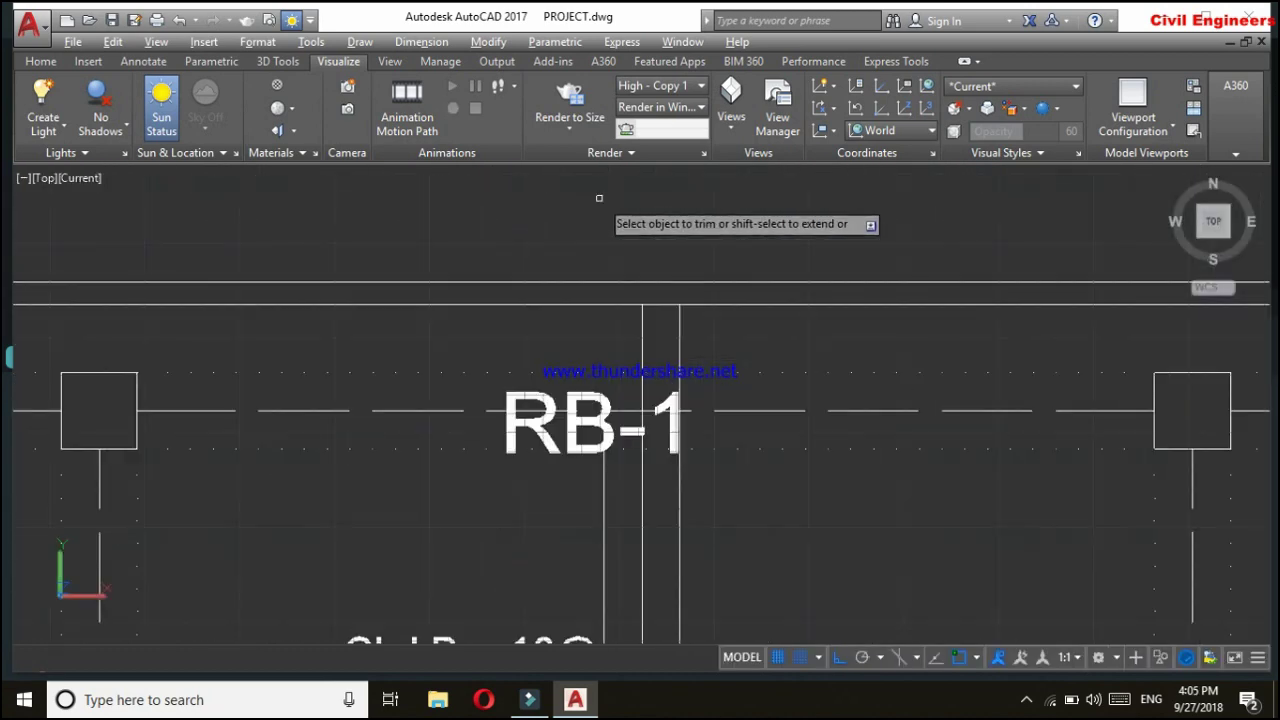
Select the duplicate horizontal line above RB-1 for removal, then view the bar labels.
left_click(583, 301)
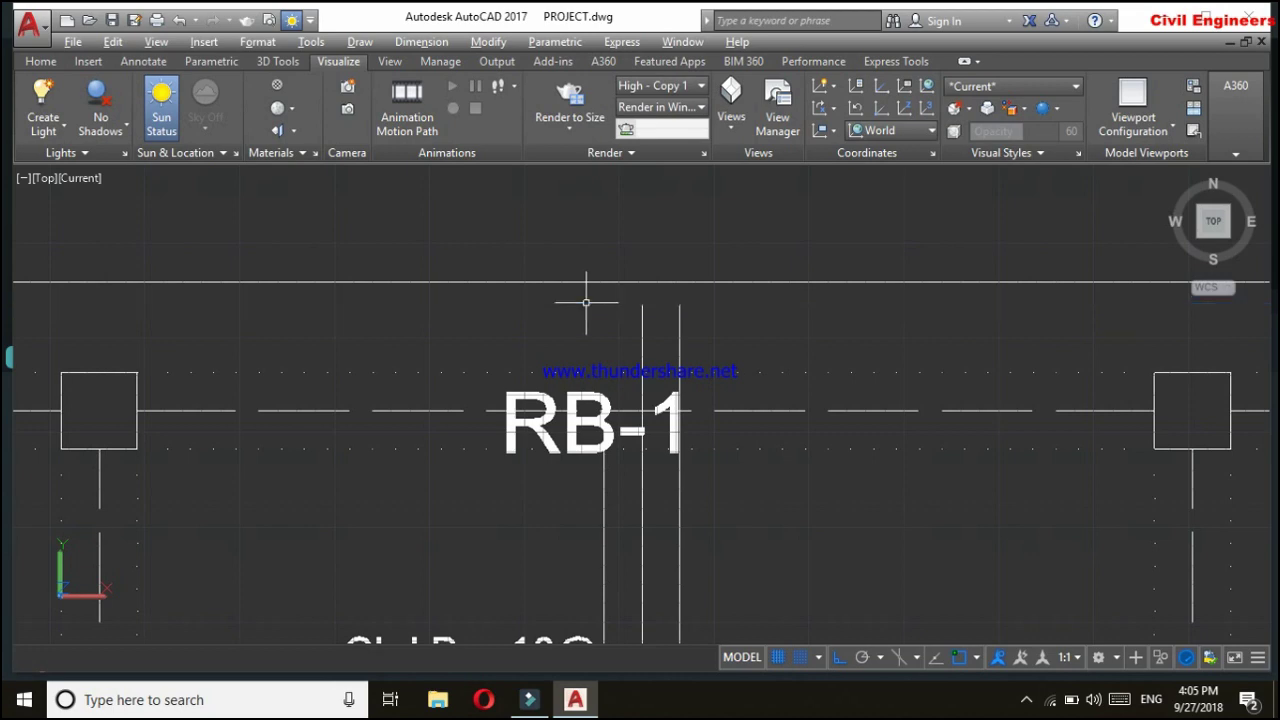
scroll(650, 305, "down", 2)
middle_click_drag(510, 240, 818, 152)
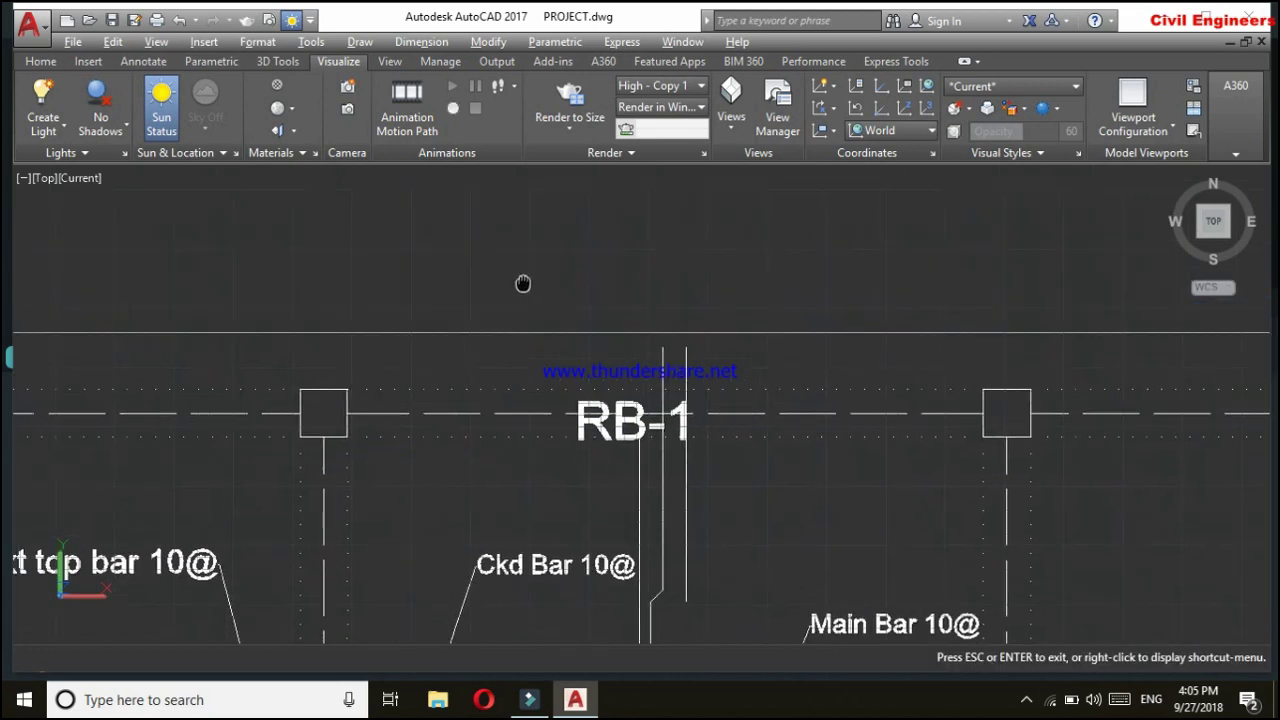
middle_click_drag(414, 360, 414, 314)
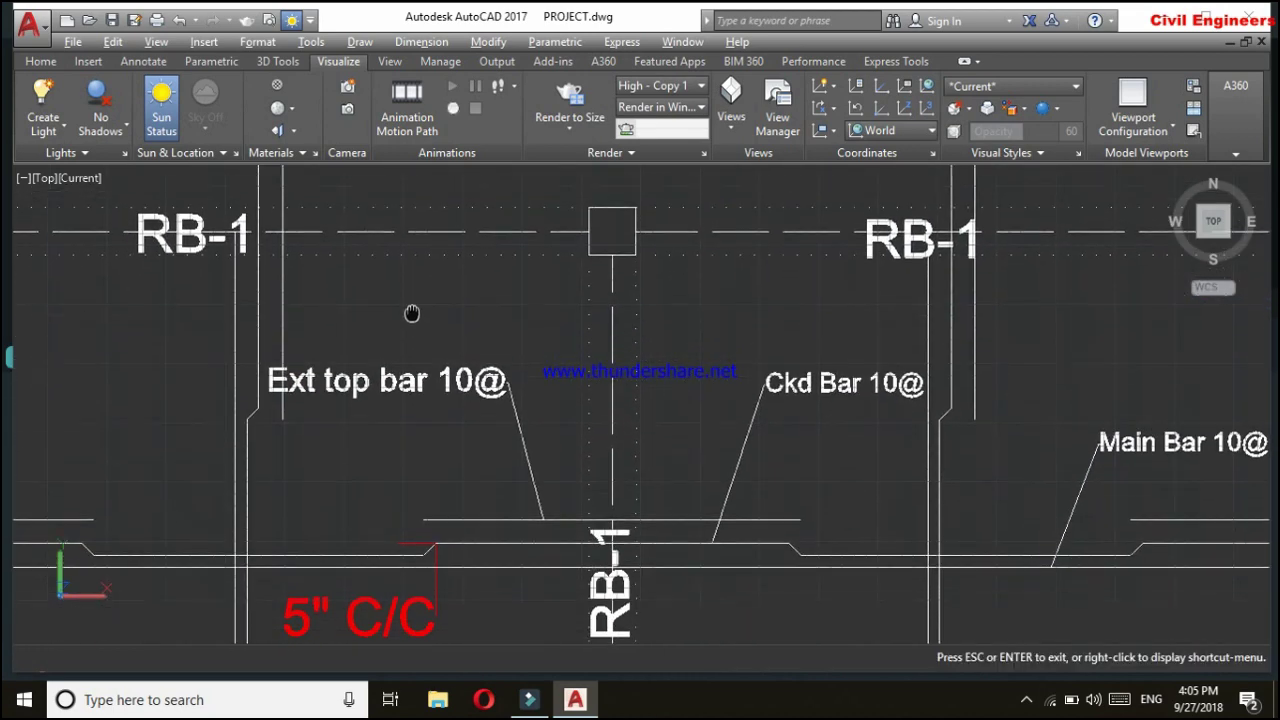
scroll(391, 443, "up", 1)
scroll(399, 432, "up", 1)
middle_click_drag(399, 432, 400, 432)
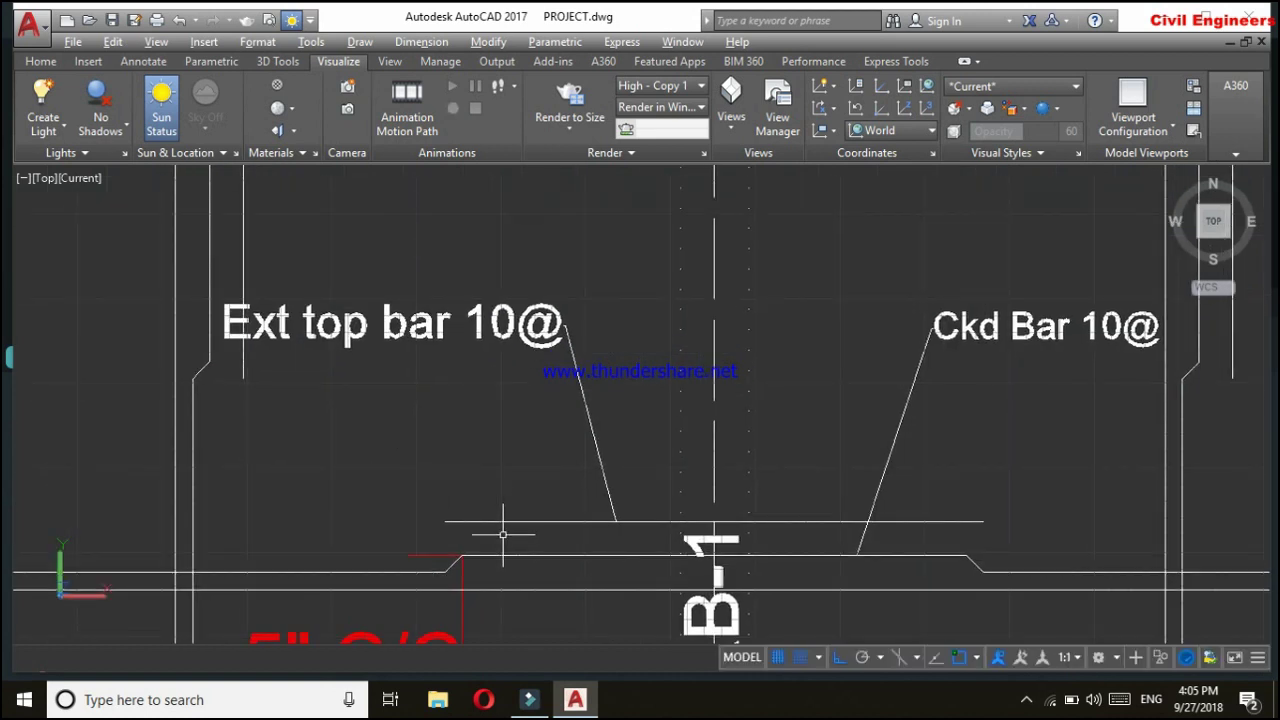
Check the Ext top bar 10@ and Ckd Bar 10@ leaders by selecting each one.
left_click(624, 398)
left_click(457, 272)
key("Escape")
middle_click_drag(1007, 433, 689, 438)
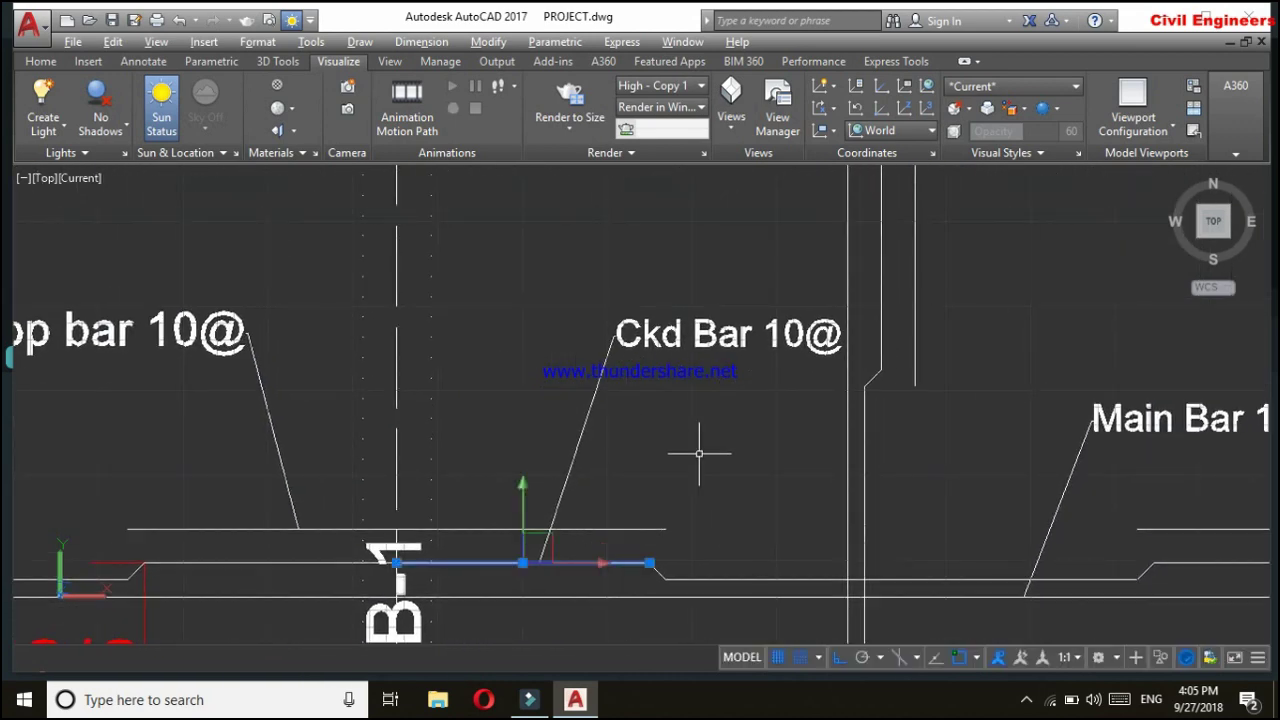
left_click(712, 358)
left_click(575, 292)
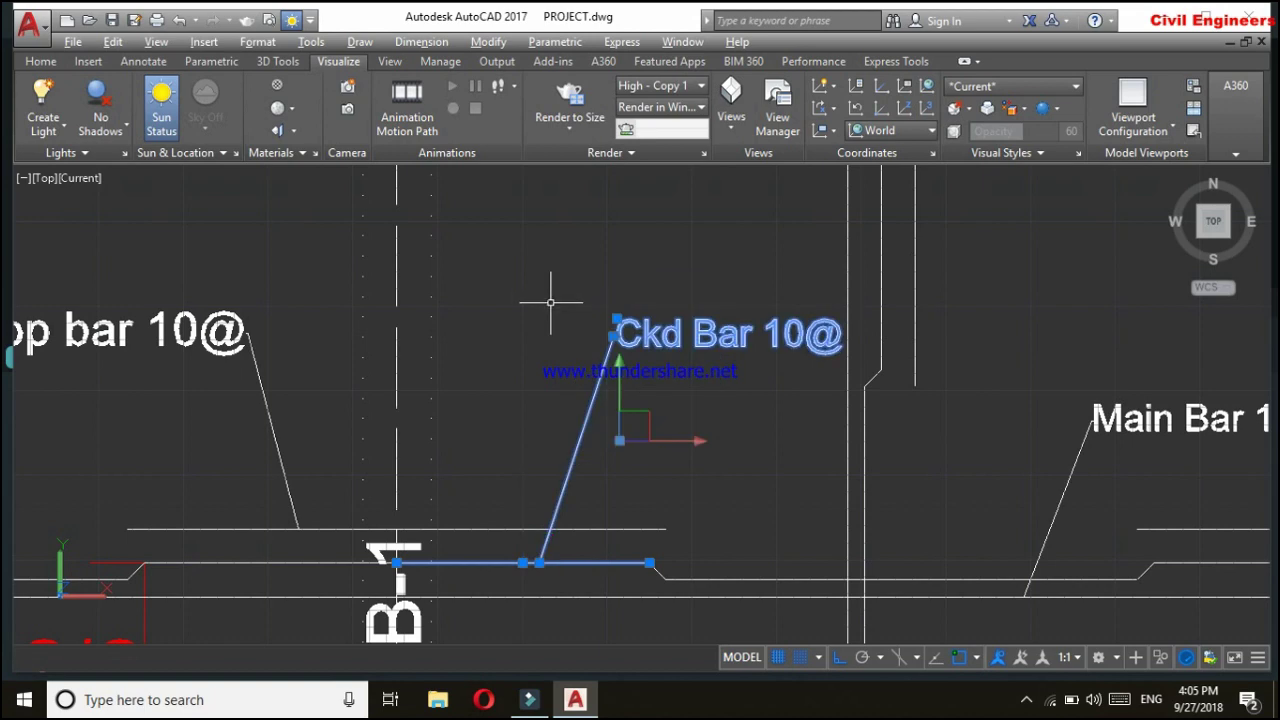
key("Escape")
Check the long main bar line together with its Main Bar 10@ leader.
middle_click_drag(966, 480, 641, 455)
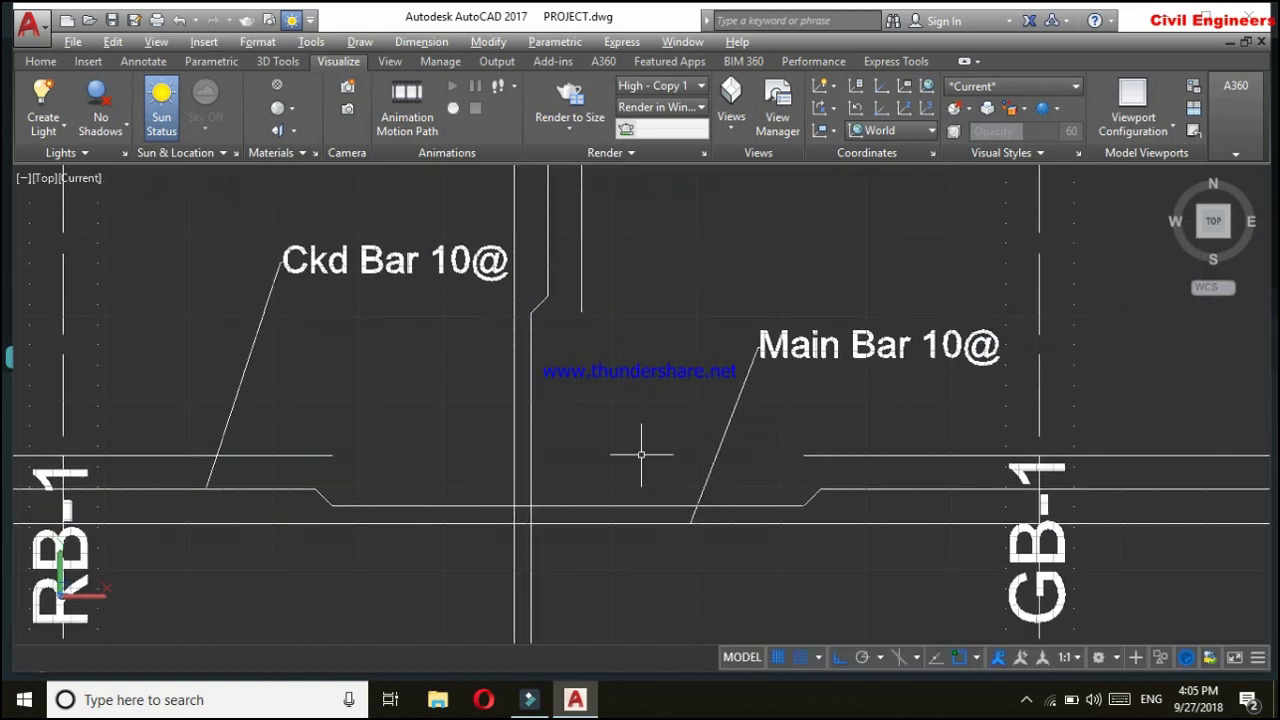
left_click(674, 521)
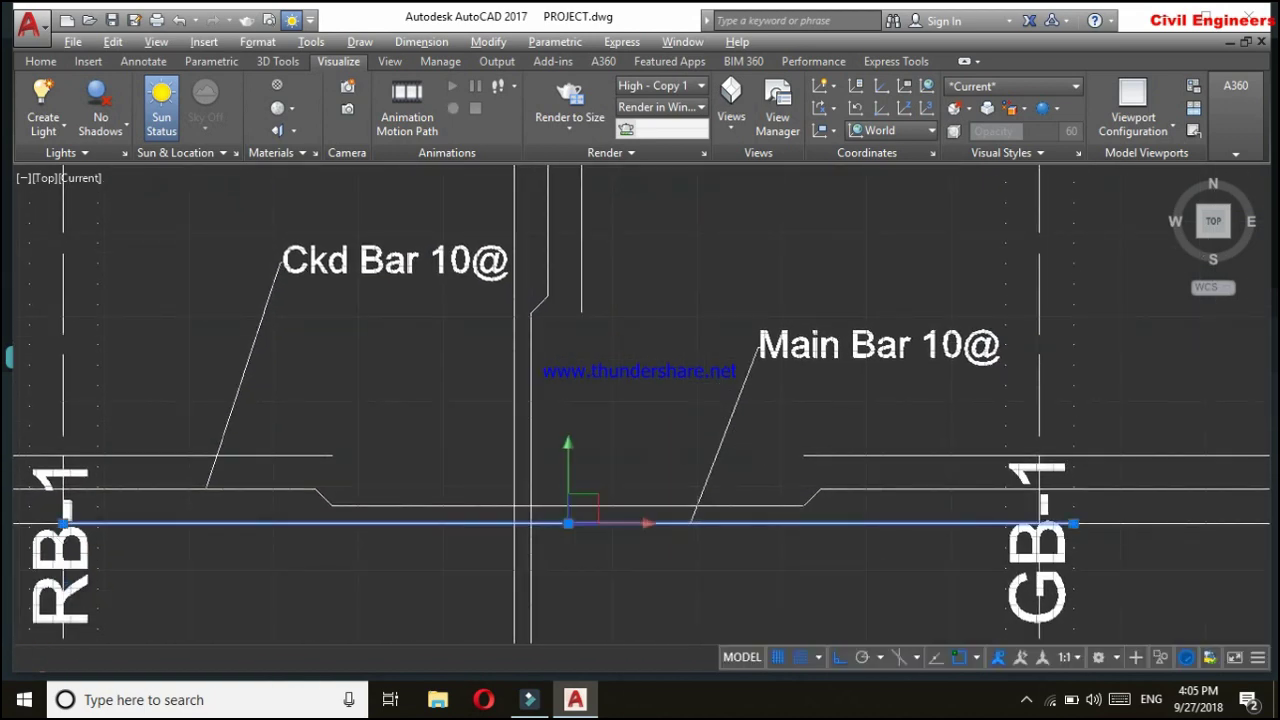
scroll(695, 386, "down", 3)
scroll(686, 334, "up", 2)
left_click(745, 405)
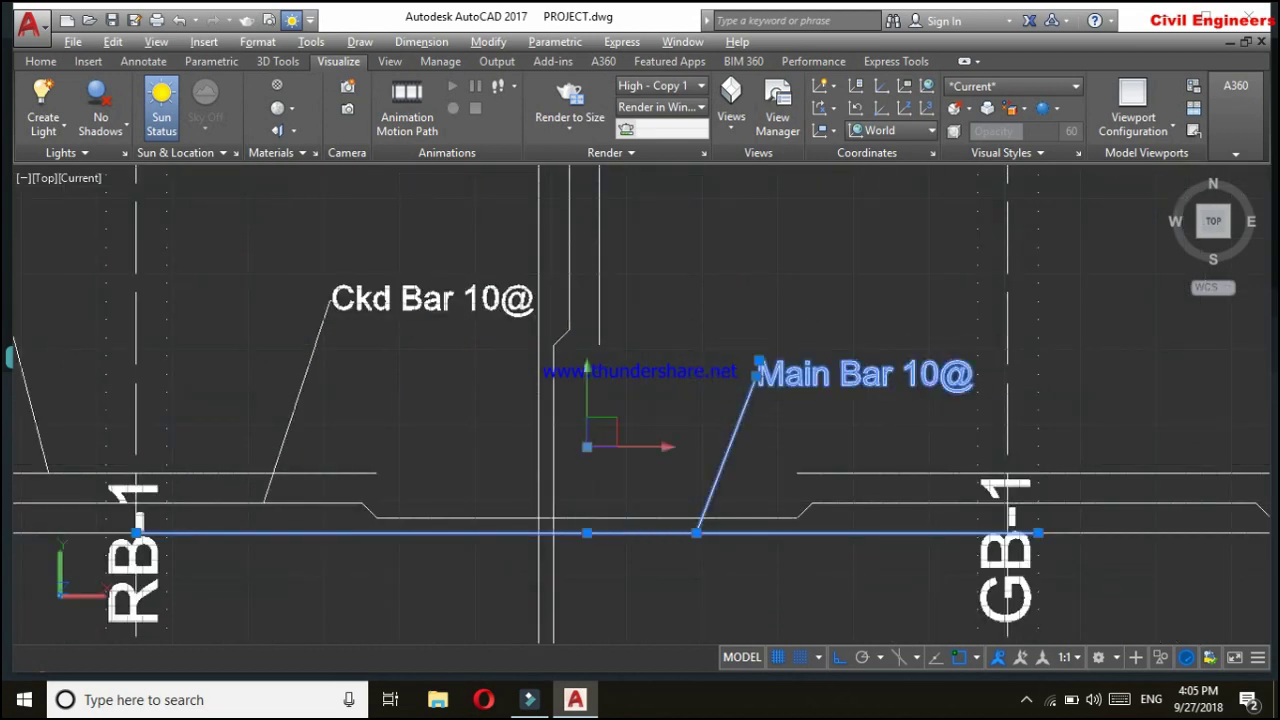
key("Escape")
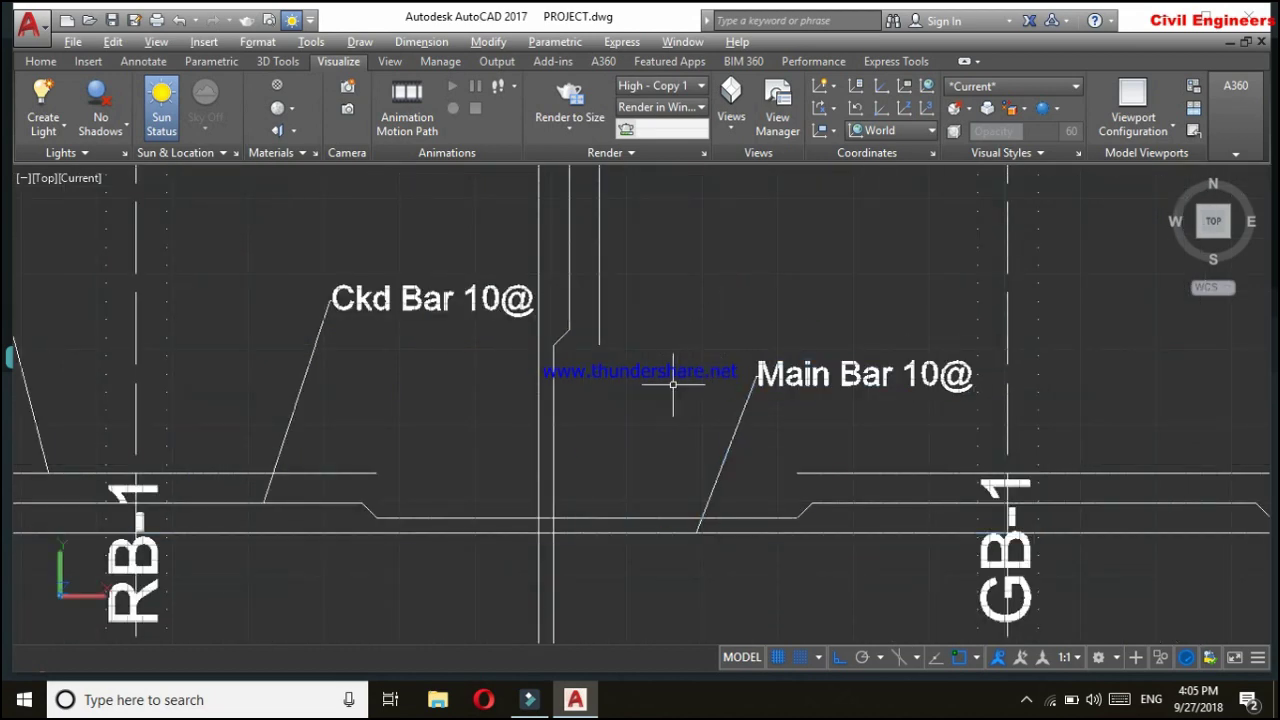
scroll(682, 372, "down", 2)
scroll(499, 299, "down", 3)
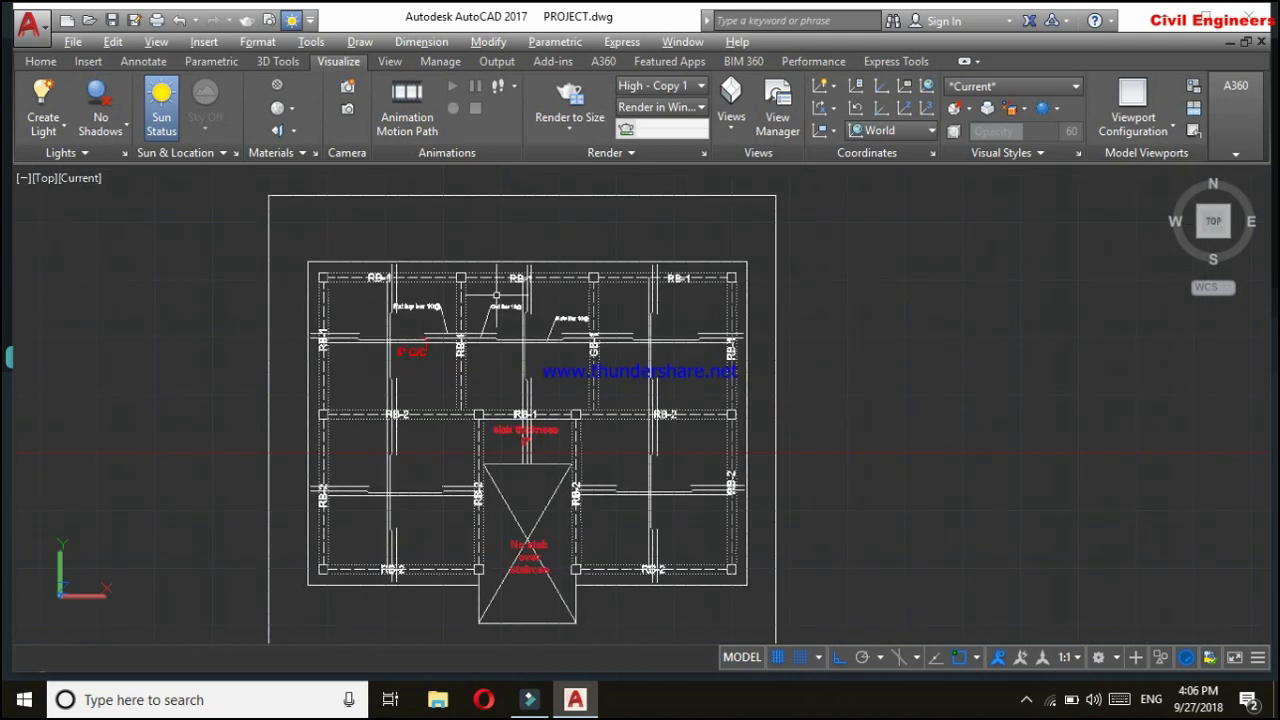
scroll(499, 299, "down", 2)
scroll(518, 482, "up", 6)
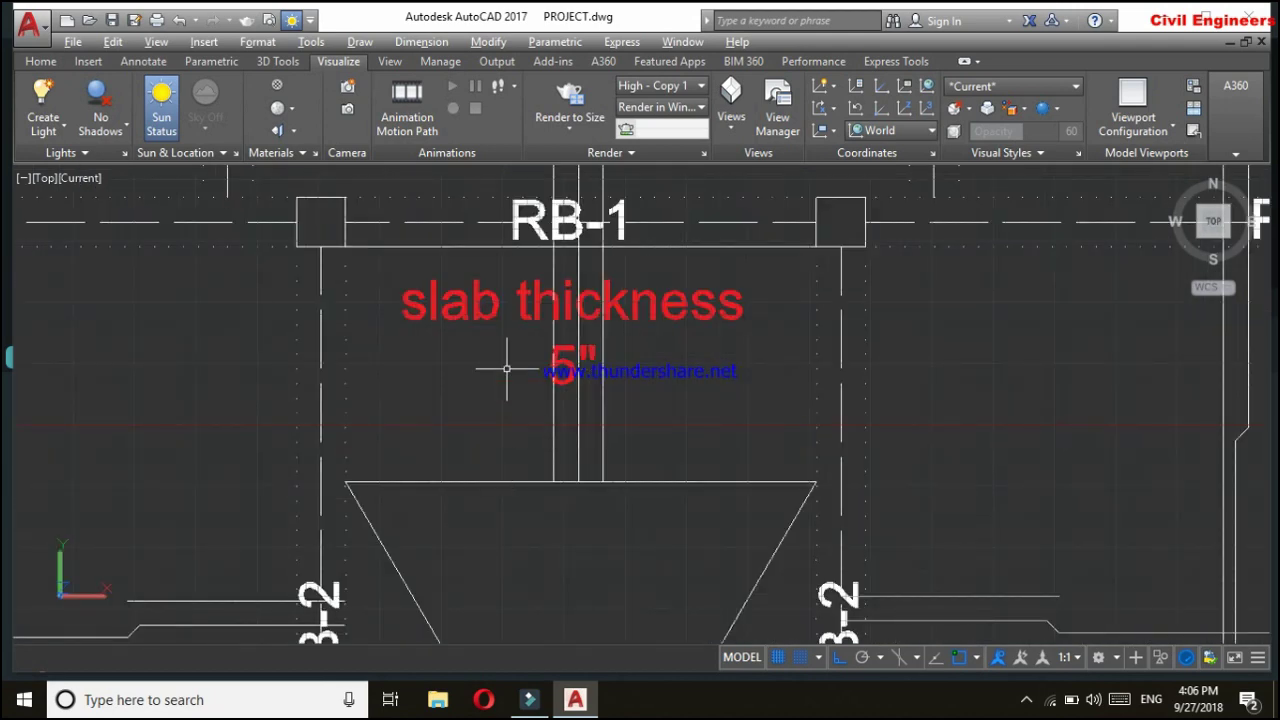
scroll(517, 405, "down", 3)
scroll(517, 405, "down", 5)
scroll(517, 405, "up", 5)
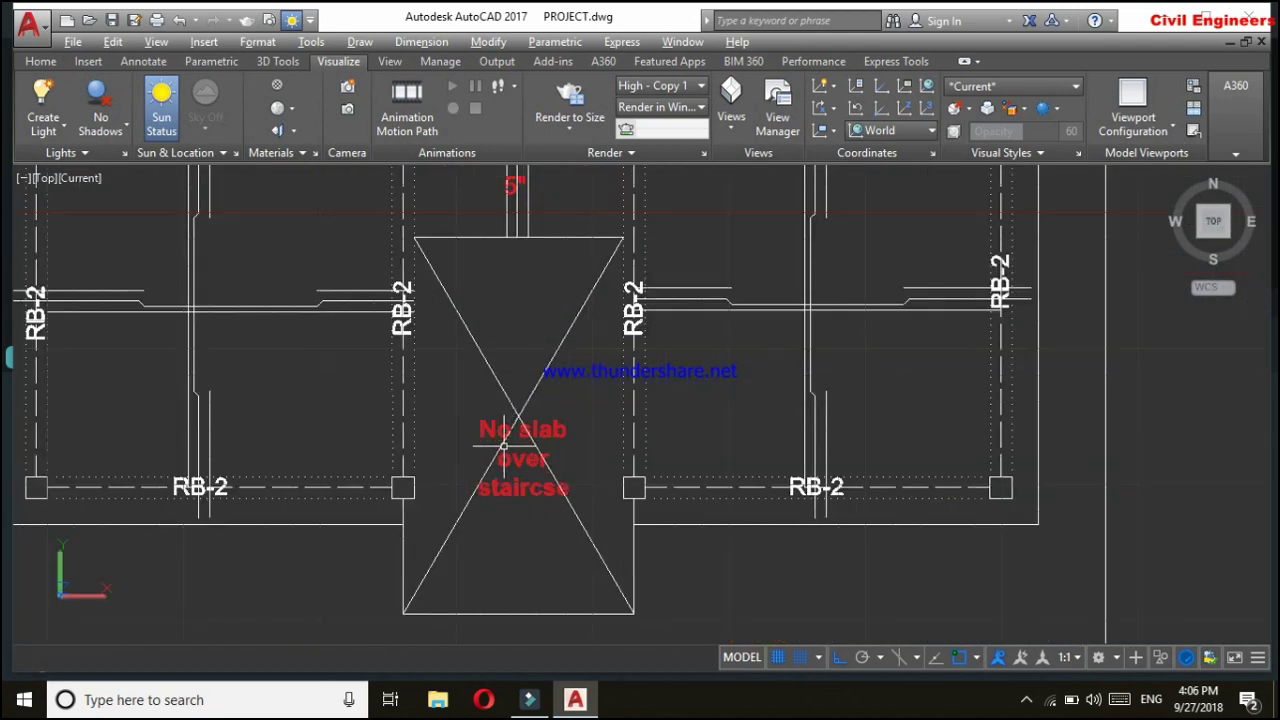
scroll(508, 337, "down", 5)
scroll(550, 415, "up", 4)
scroll(550, 415, "up", 2)
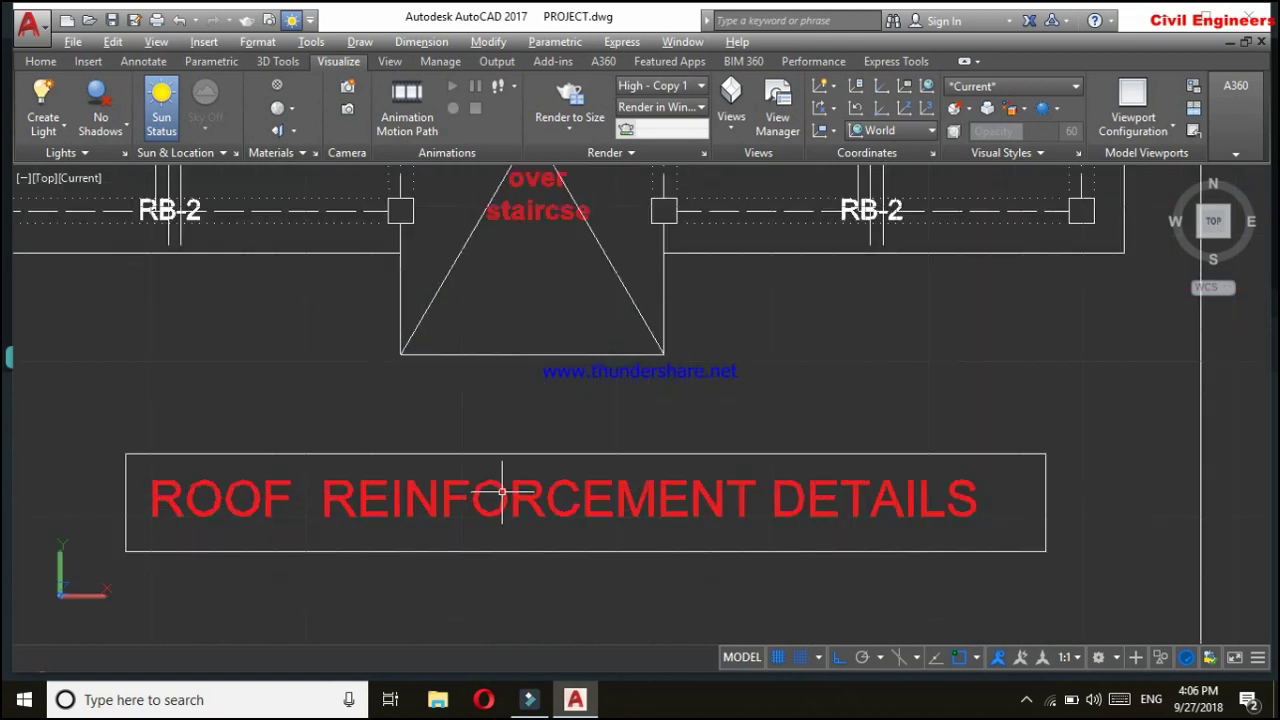
scroll(442, 563, "up", 4)
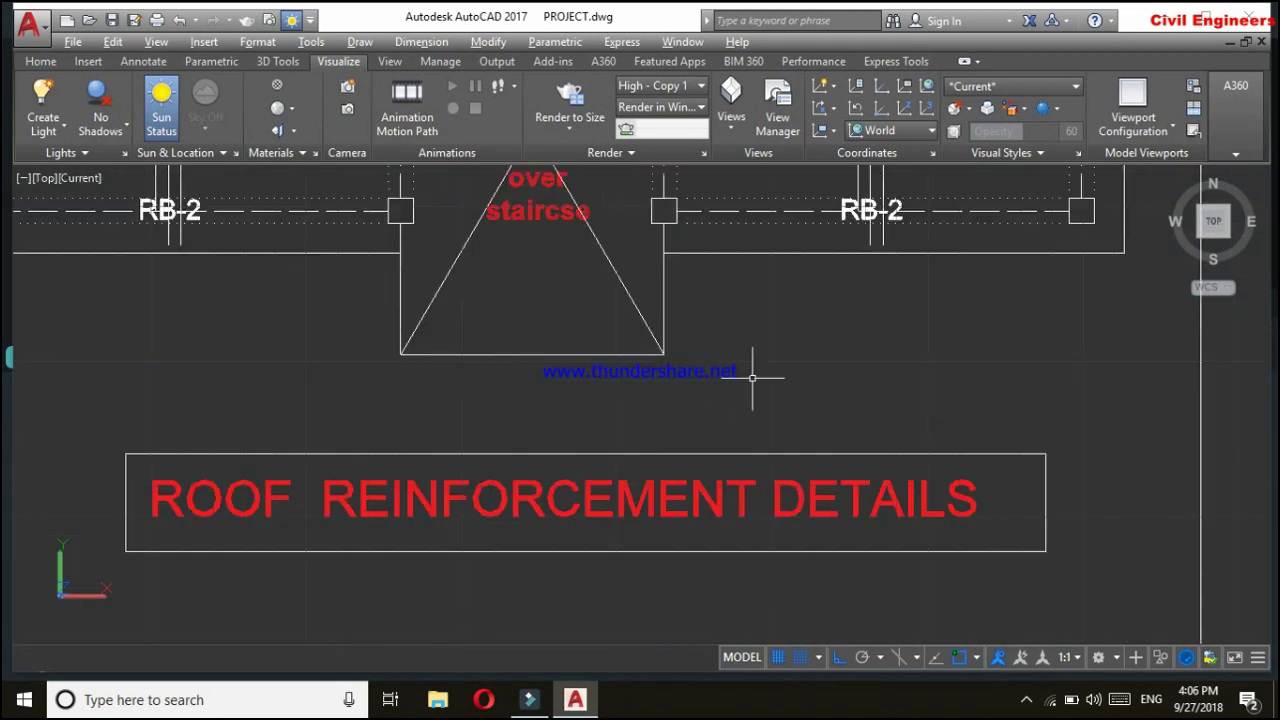
scroll(790, 376, "down", 6)
scroll(745, 335, "up", 3)
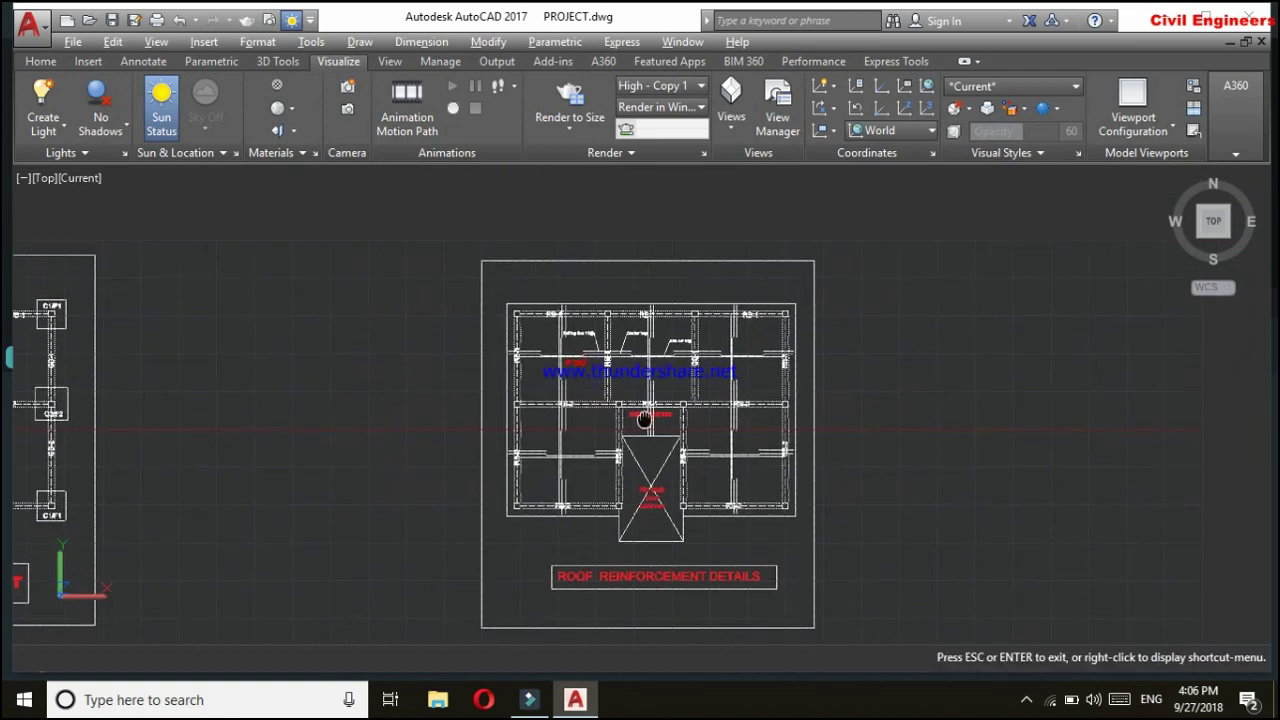
middle_click_drag(620, 410, 595, 396)
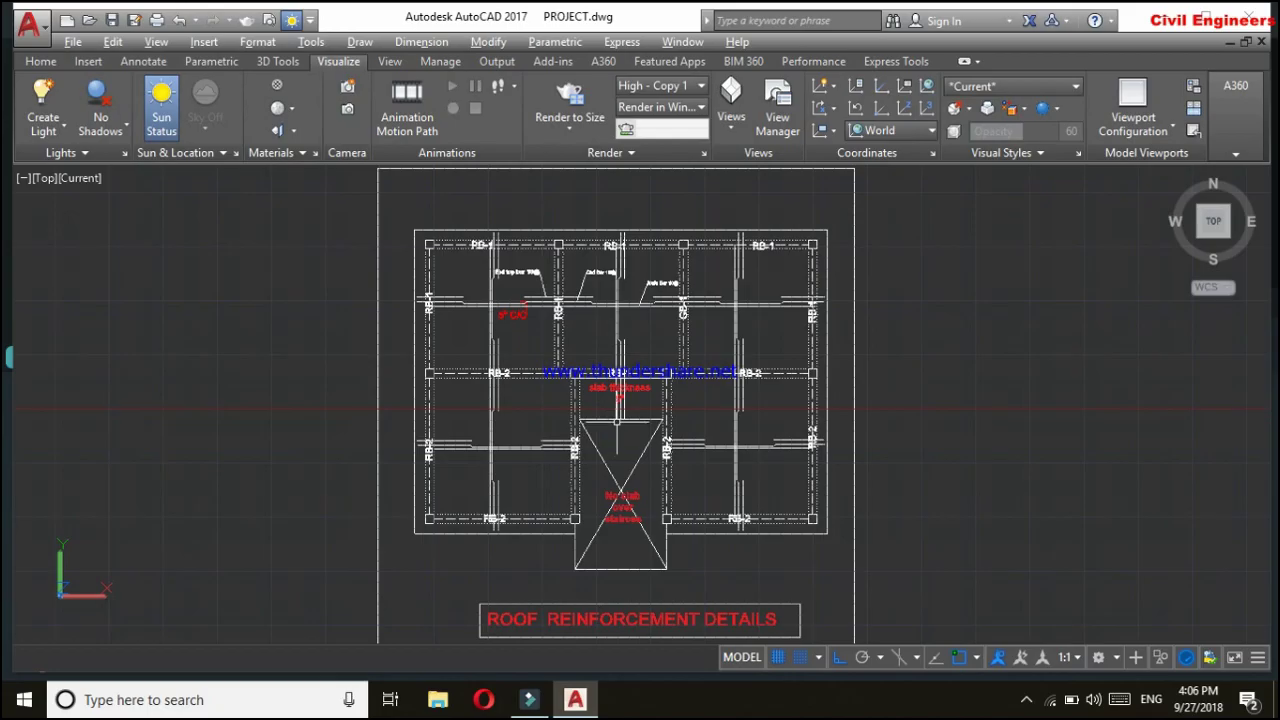